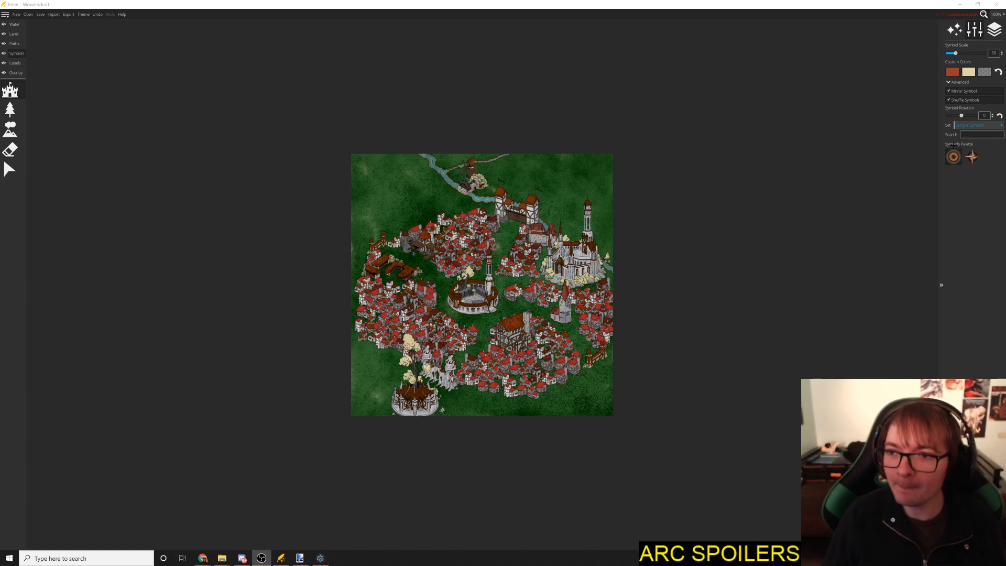
Step: Compare the available symbol sets with the asset packs installed in Mythkeeper, including Zalkenai-city-walls-01
click(968, 126)
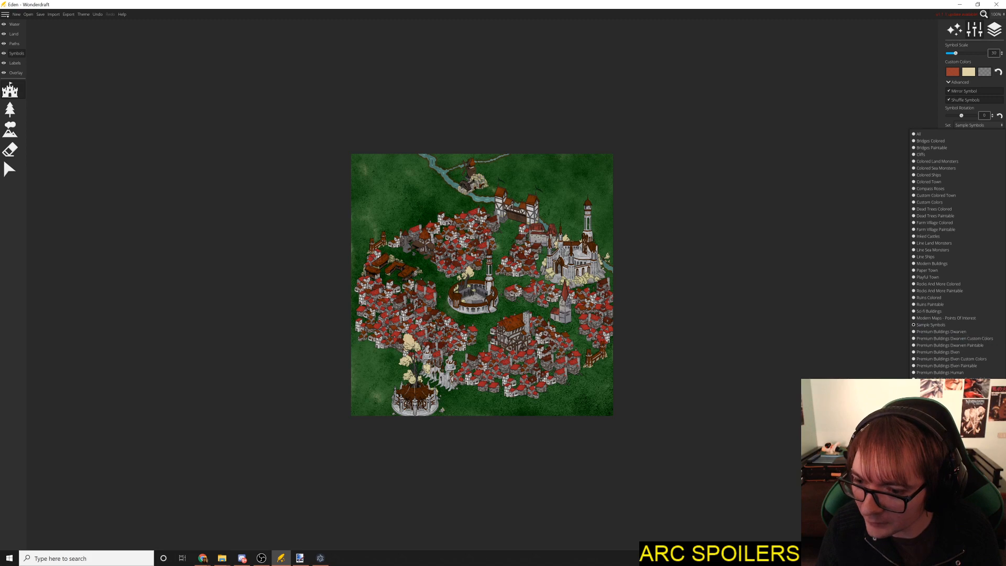
key(alt+Tab)
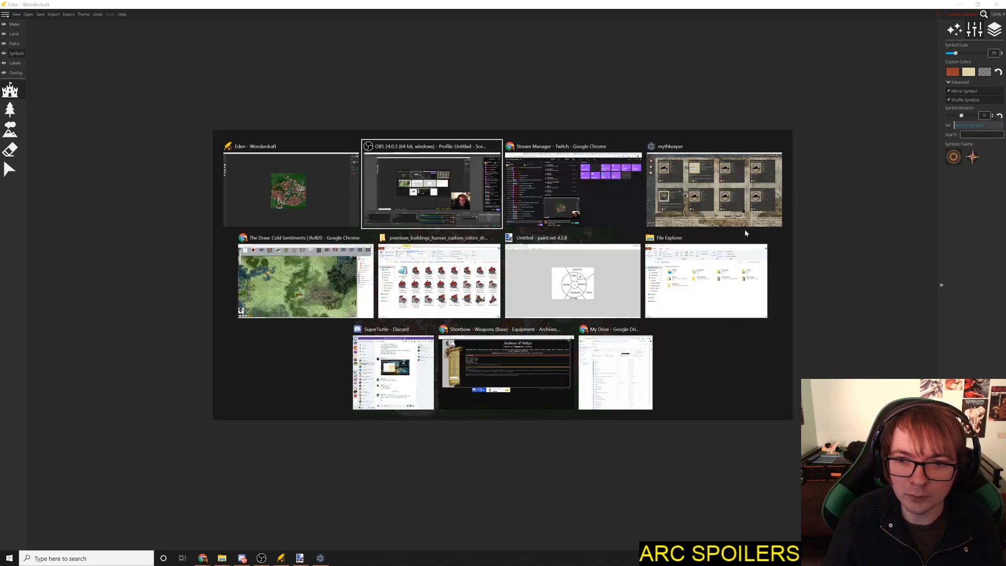
click(732, 205)
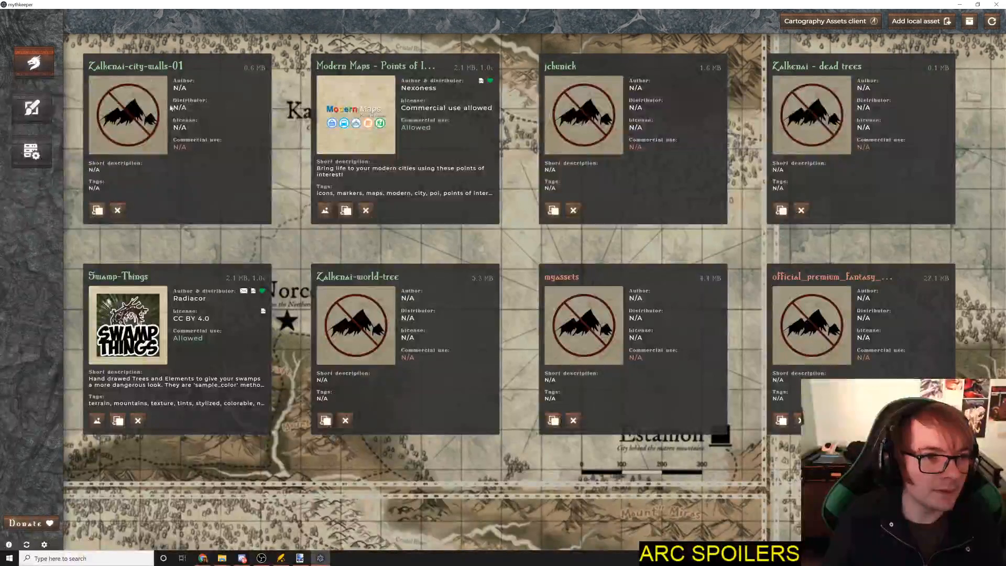
key(alt+Tab)
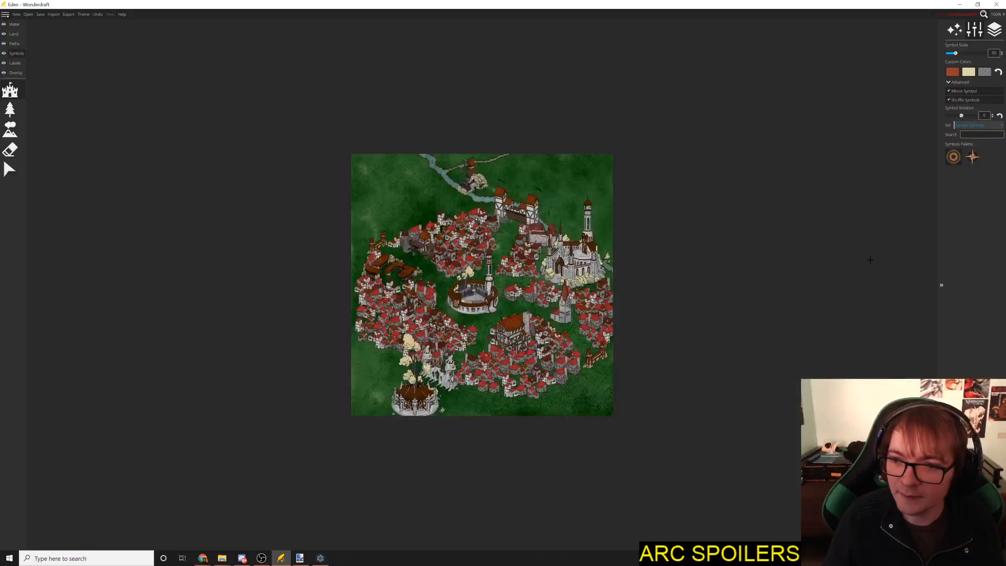
click(978, 126)
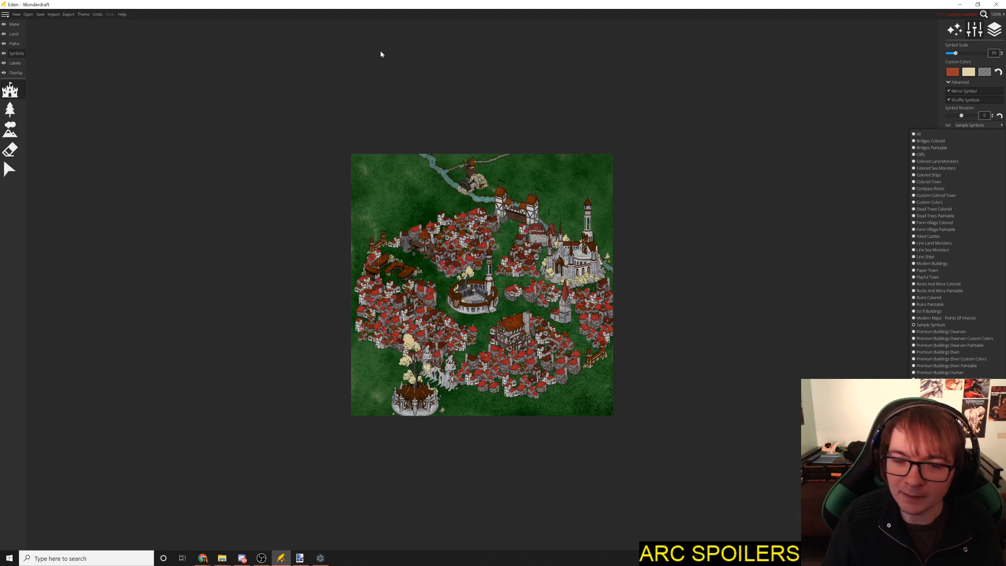
Step: Reload the map program's assets so newly installed symbol packs are read
click(10, 16)
click(8, 15)
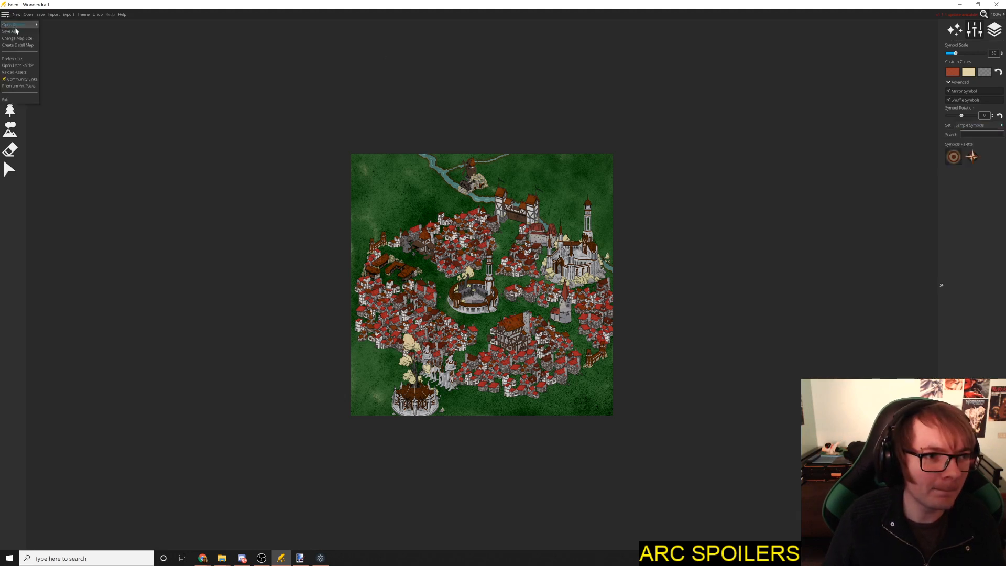
click(19, 74)
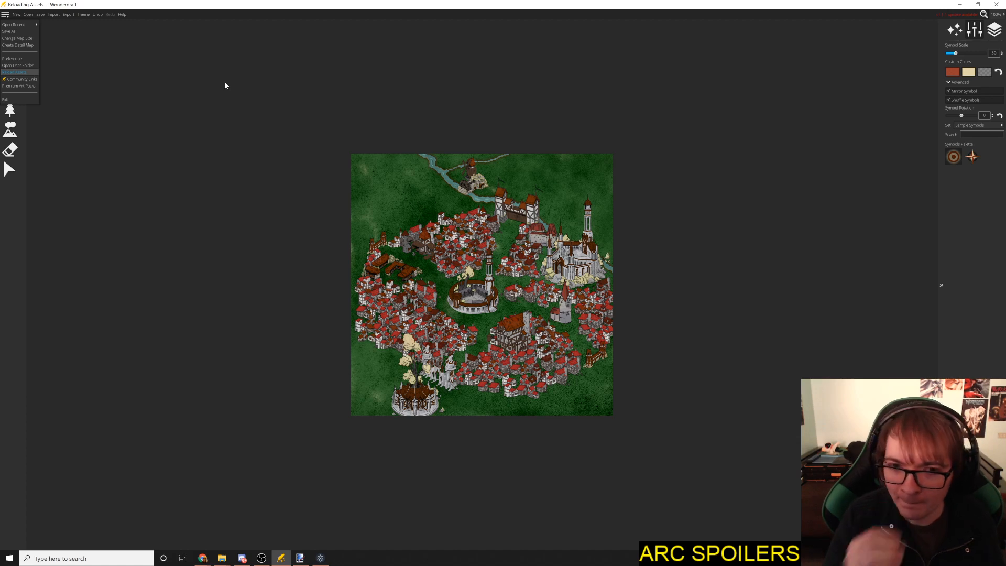
Step: Switch to File Explorer and examine the Stone walls symbol images inside the Zalkenai-city-walls-01 asset folder
key(alt+Tab)
click(466, 273)
key(alt+Left)
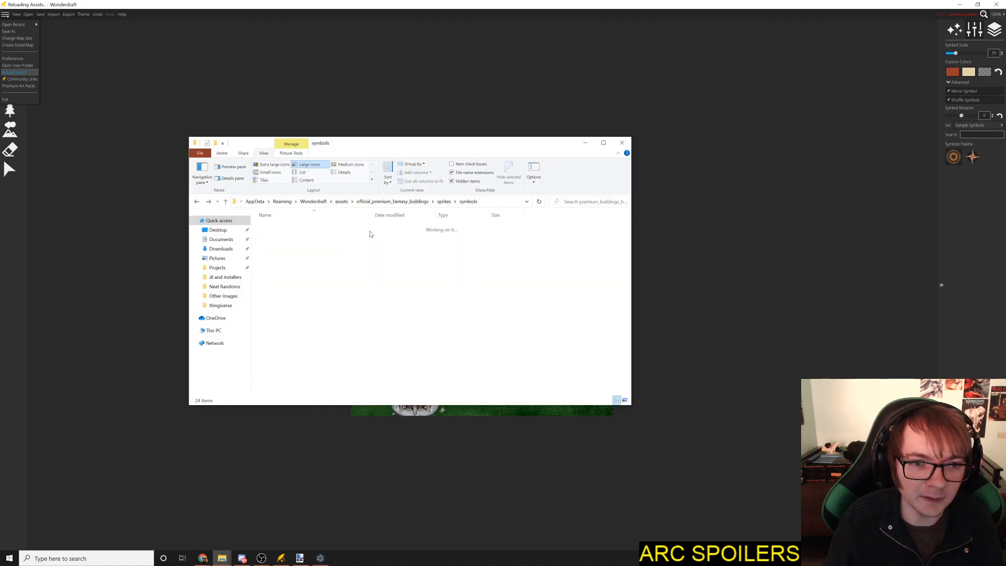
key(alt+Left)
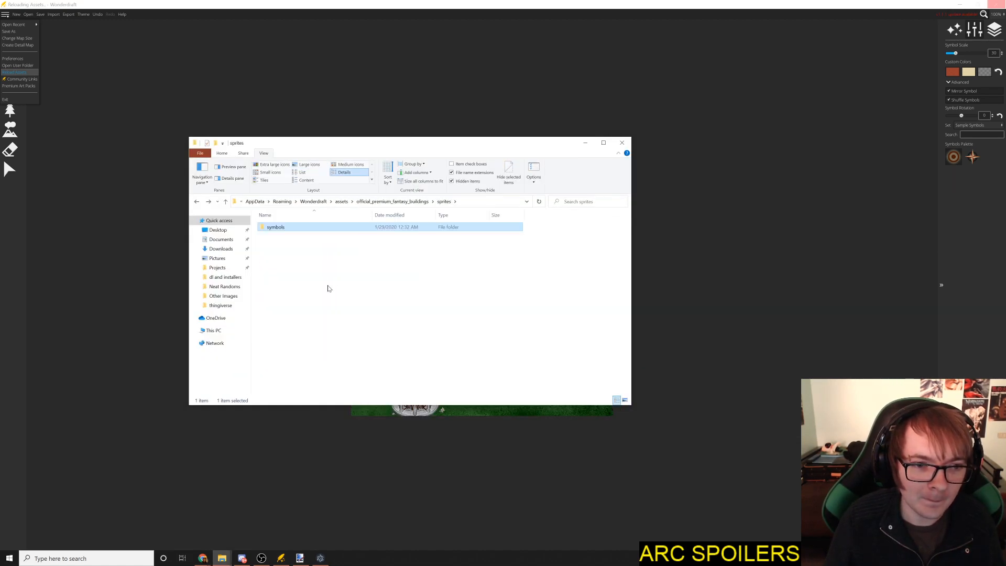
key(alt+Left)
key(alt+Left)
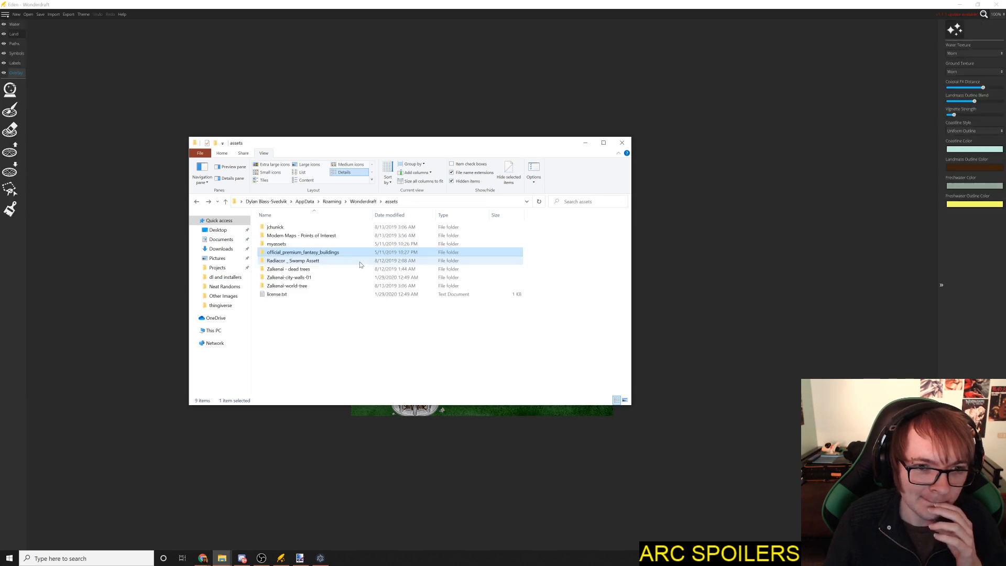
double_click(300, 278)
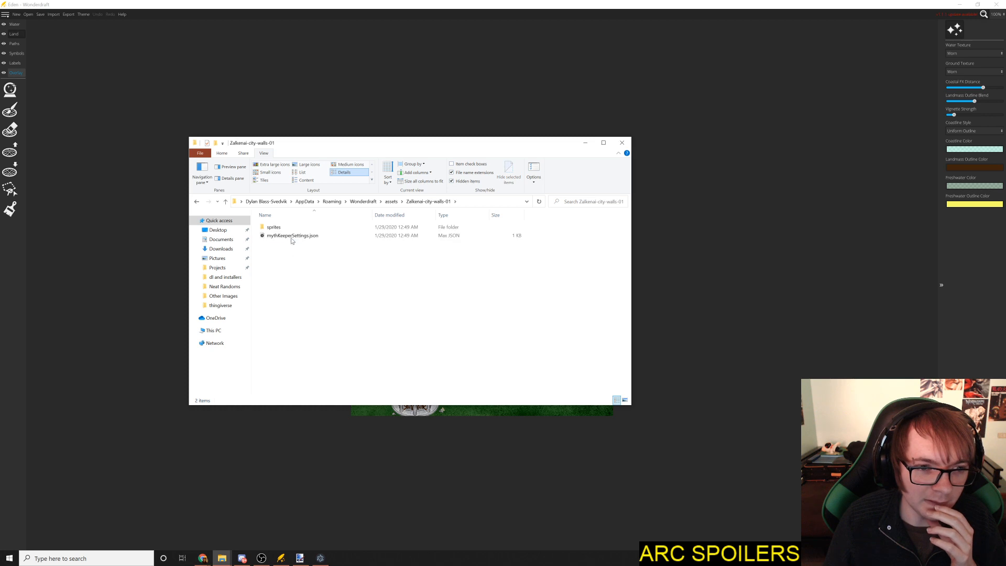
double_click(285, 228)
double_click(286, 228)
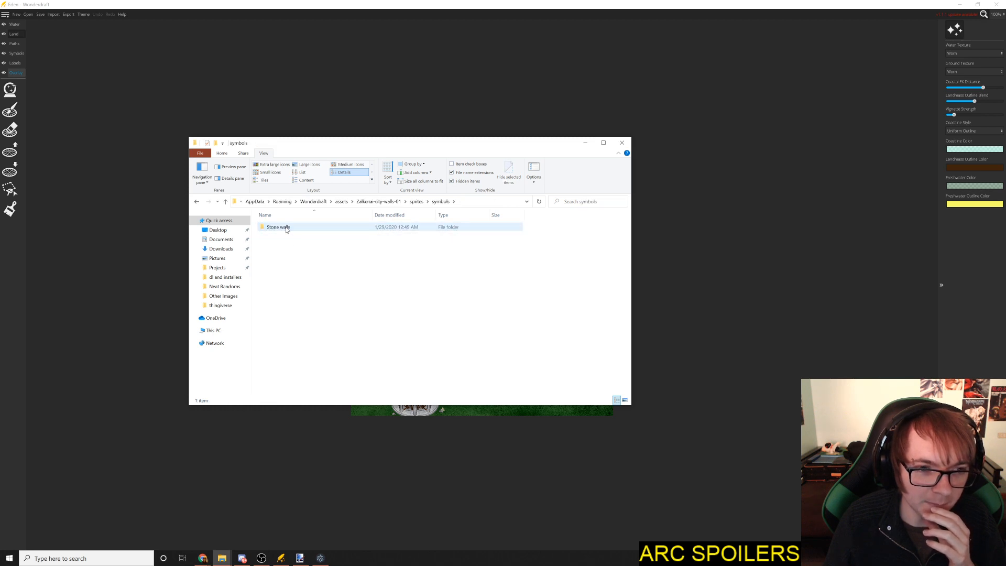
double_click(286, 229)
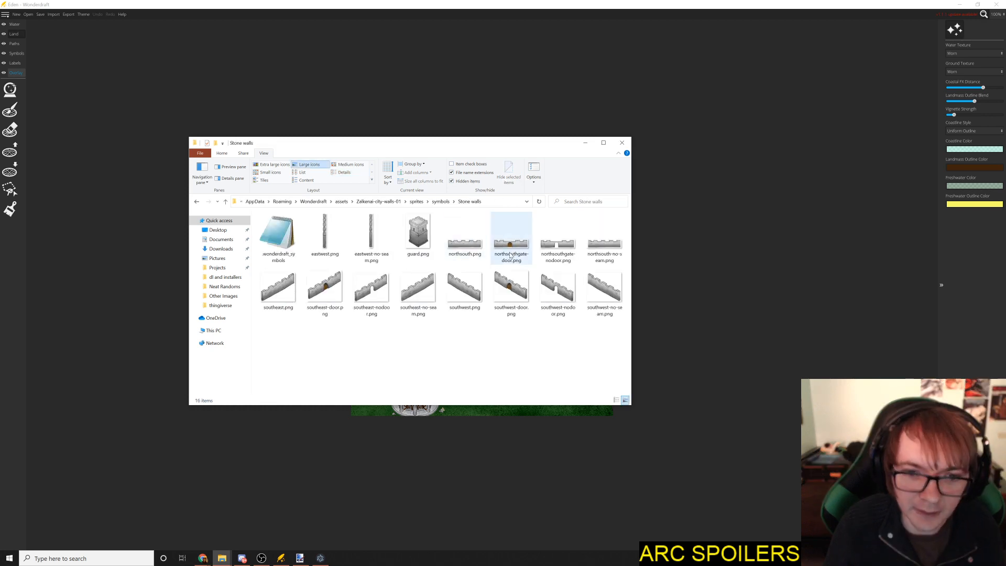
key(alt+Left)
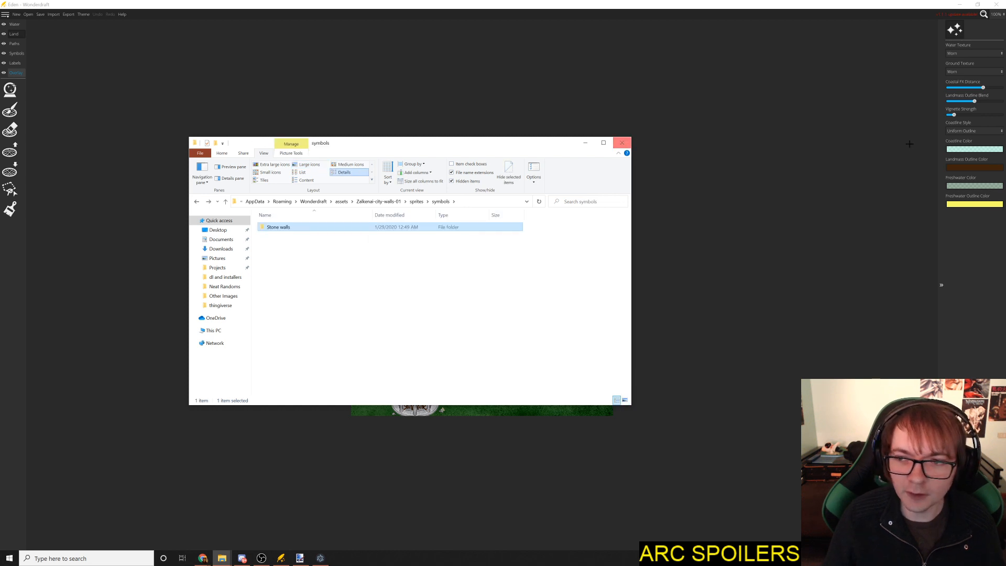
Step: Return to Wonderdraft and load the Stone Walls set for placing settlement symbols
click(976, 276)
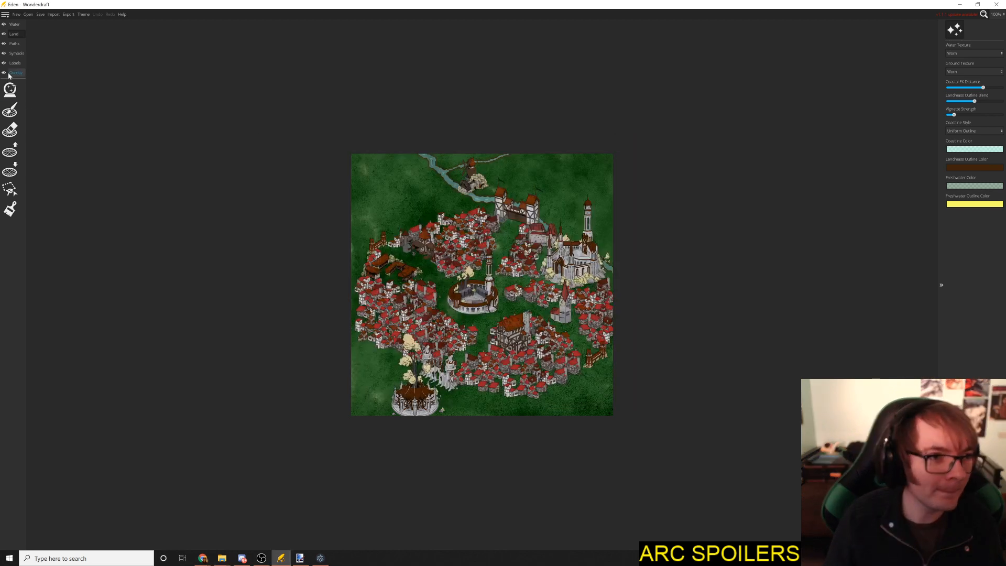
click(13, 54)
click(10, 90)
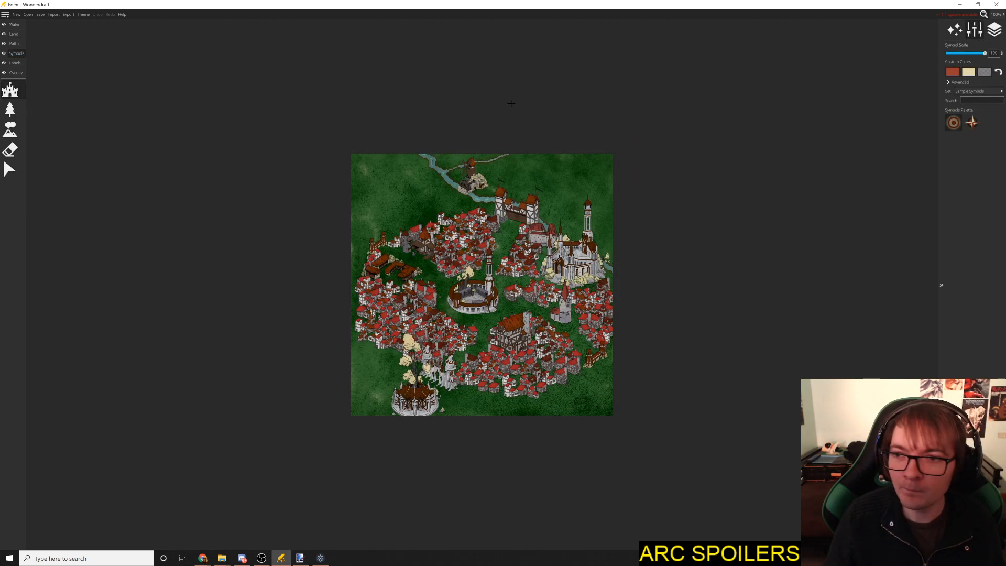
click(977, 91)
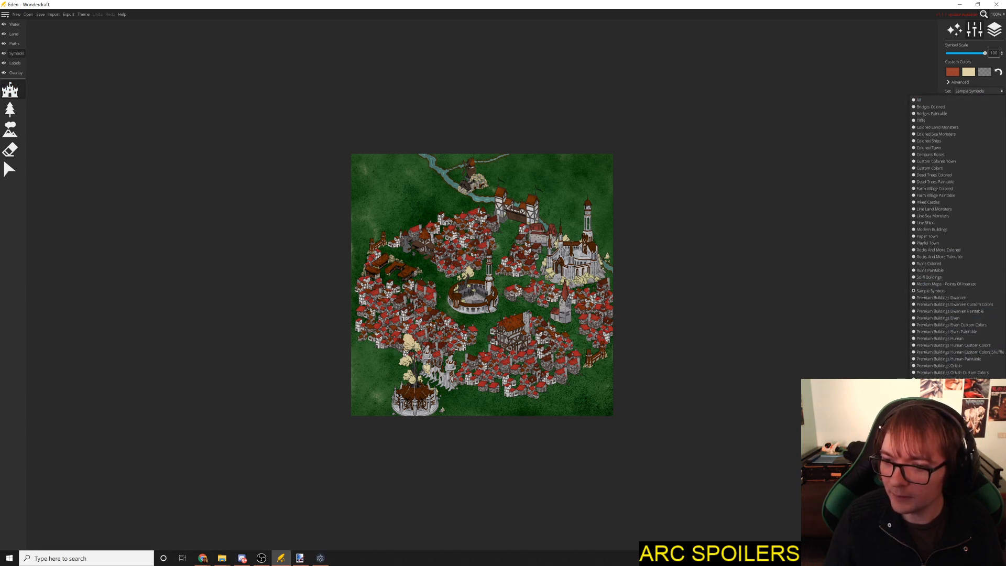
click(933, 406)
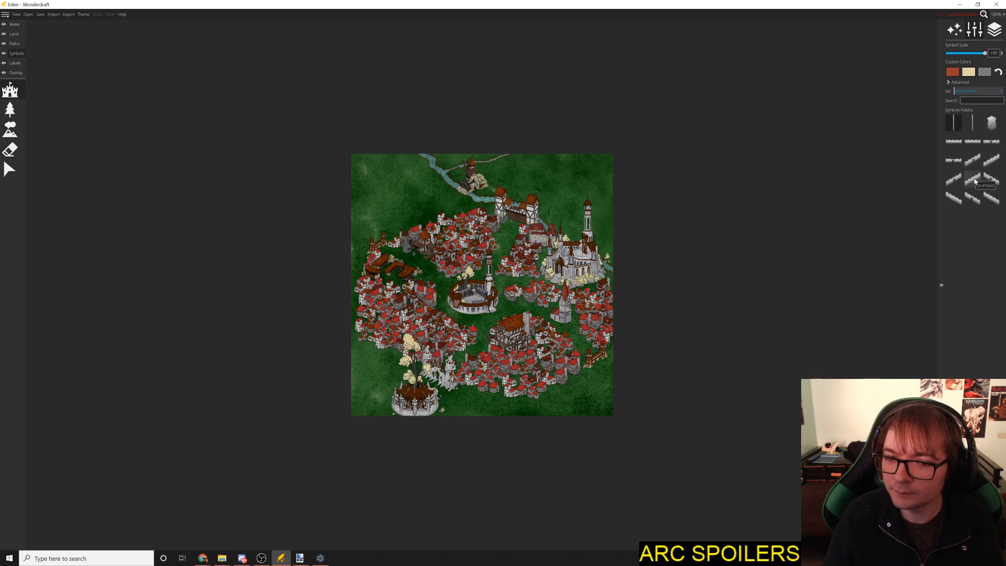
Step: Try placing diagonal stone wall segments at a reduced symbol scale along the city's southeast edge, then undo them
click(991, 160)
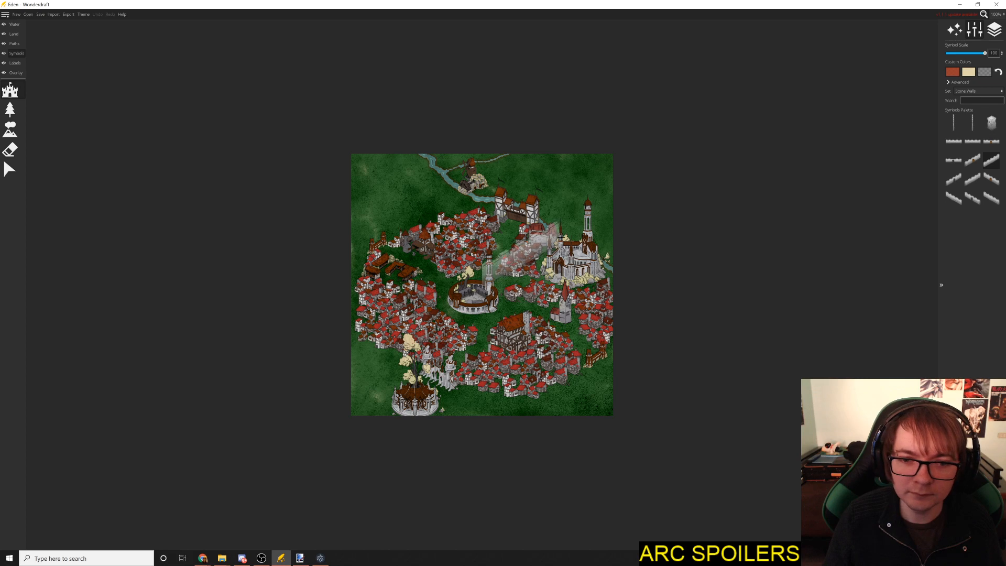
drag(985, 52, 967, 53)
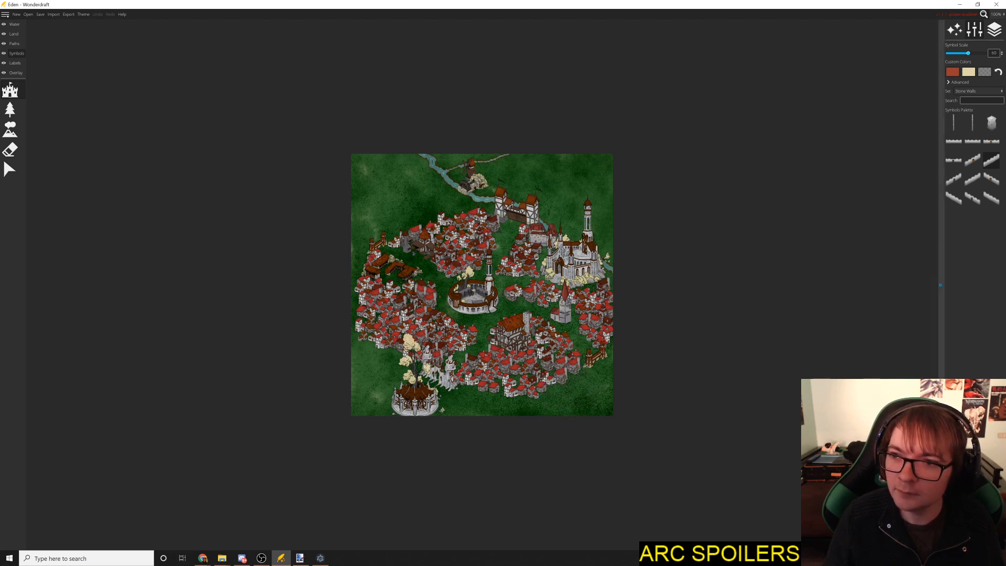
click(583, 389)
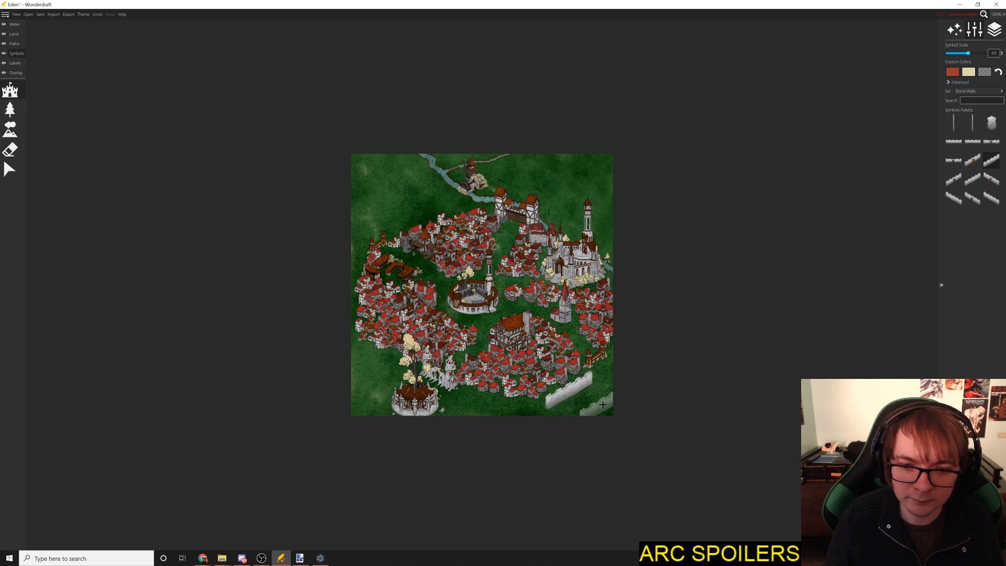
click(568, 375)
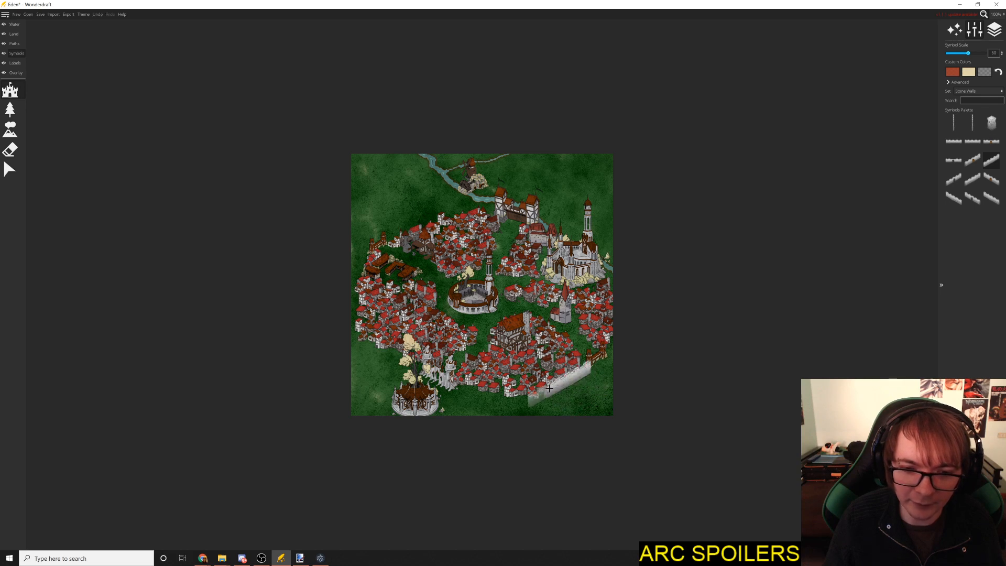
click(524, 404)
key(ctrl+z)
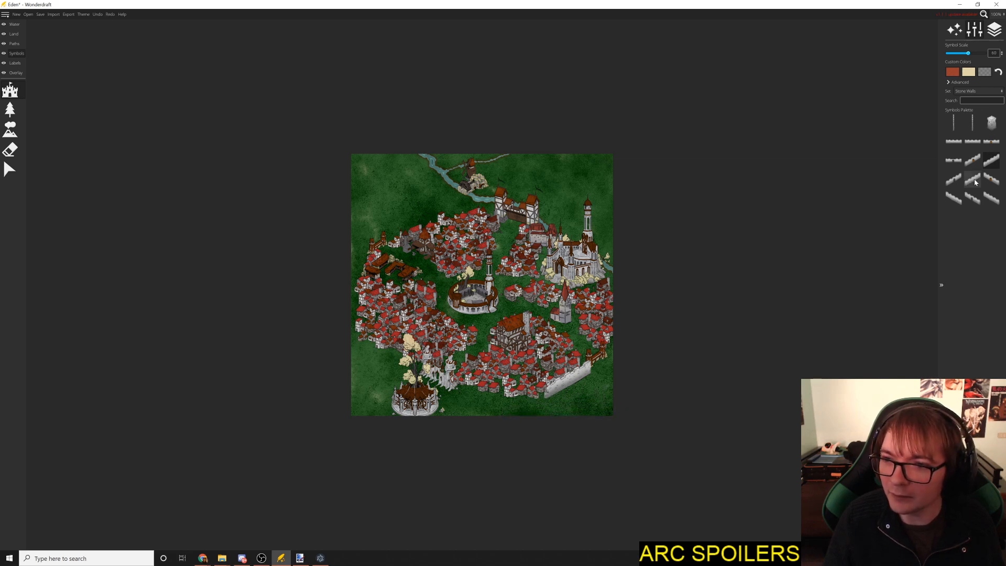
key(ctrl+z)
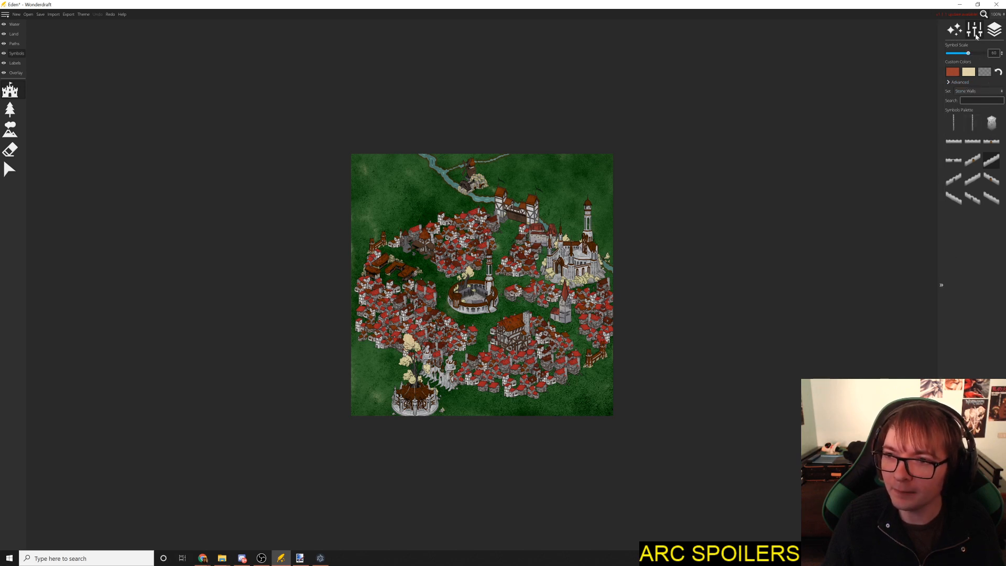
Step: Show the advanced symbol options and try two adjoining stone wall segments below the southeast houses, then undo both
click(949, 83)
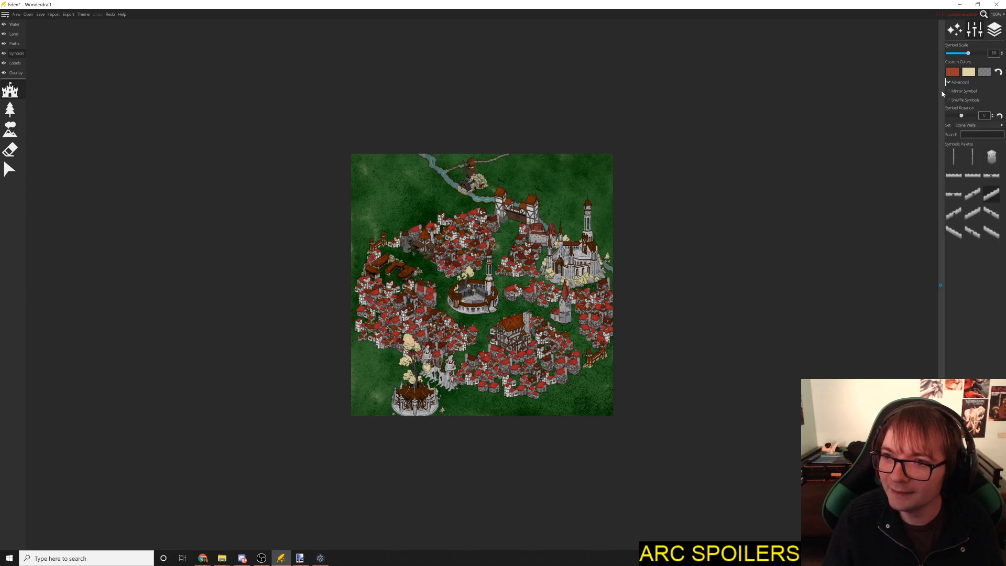
click(564, 377)
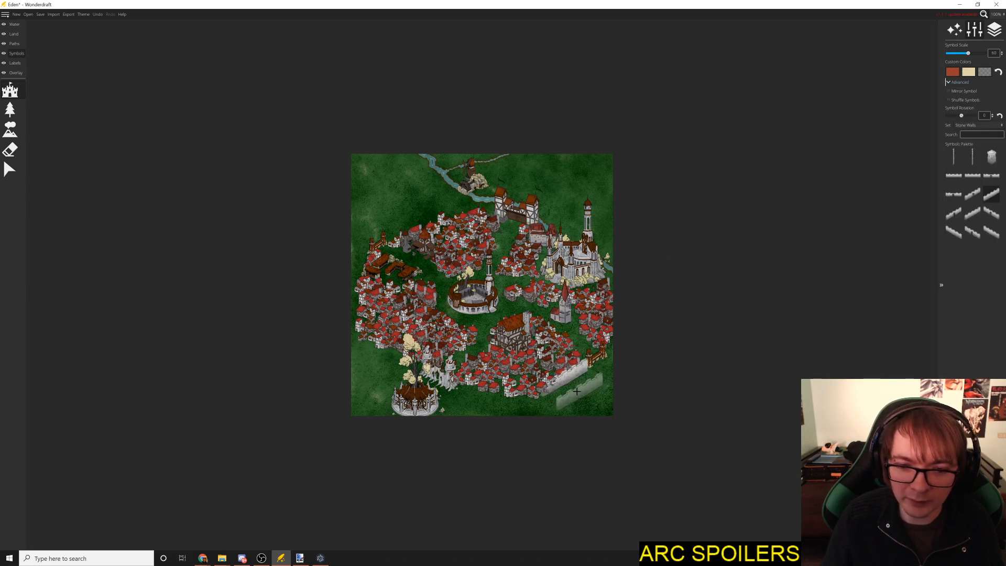
click(535, 394)
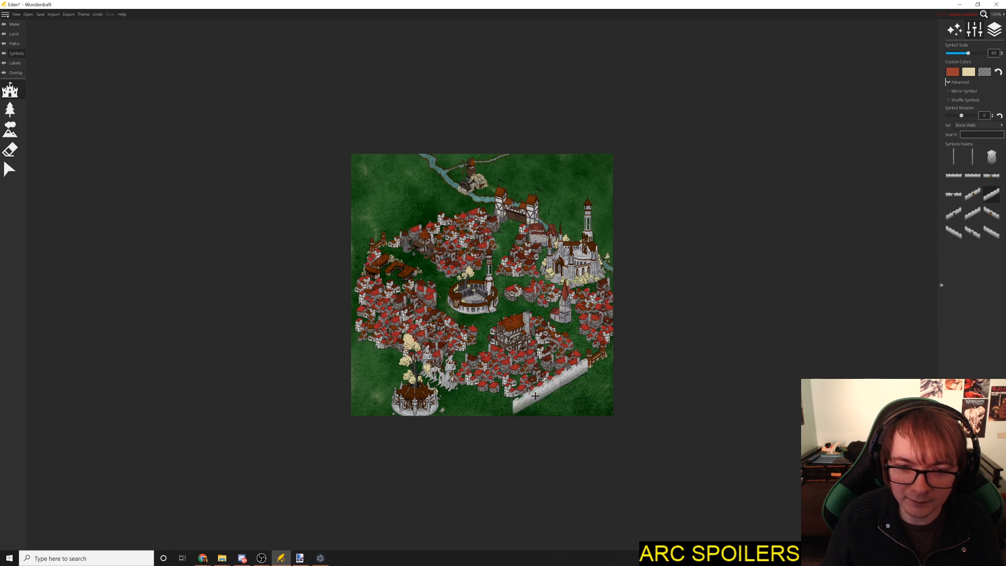
key(ctrl+z)
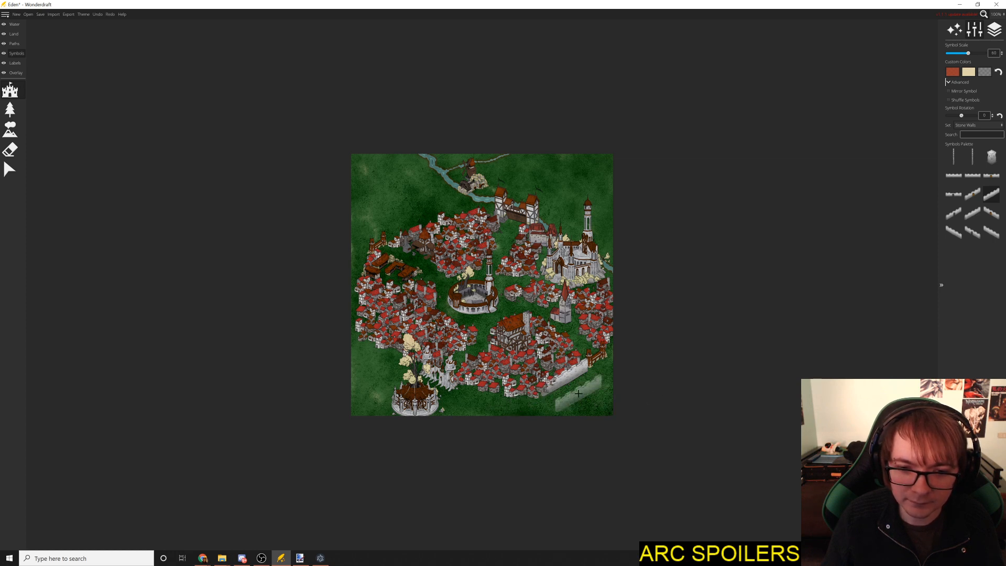
key(ctrl+z)
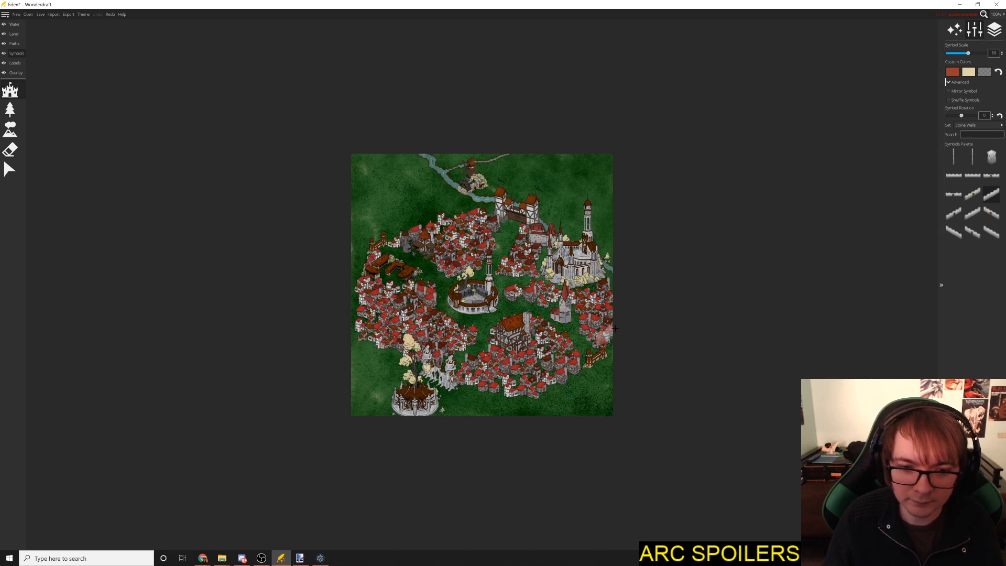
Step: Place a smaller stone wall segment running northwest to southeast, just east of the round domed building at the city's southern edge
click(955, 156)
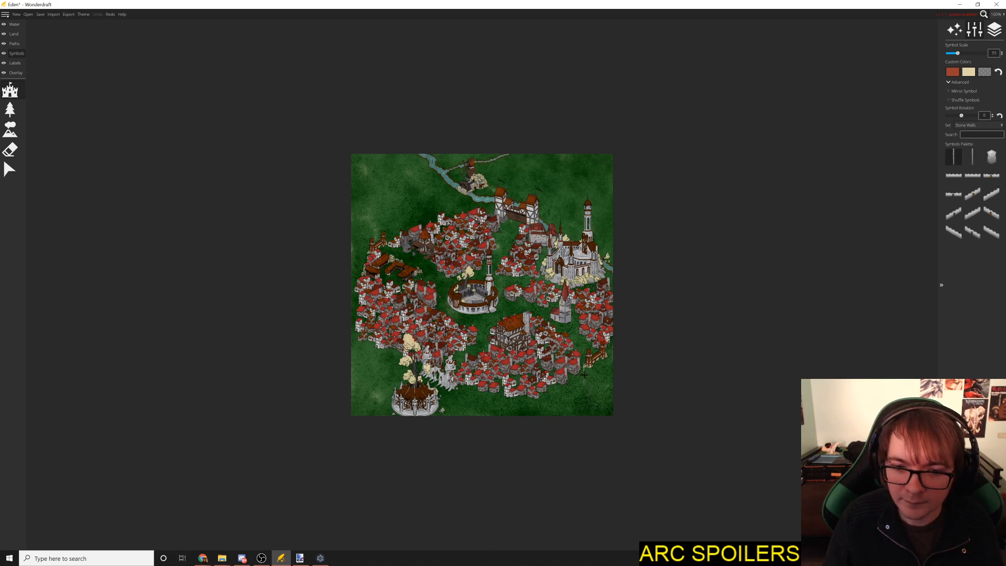
click(972, 212)
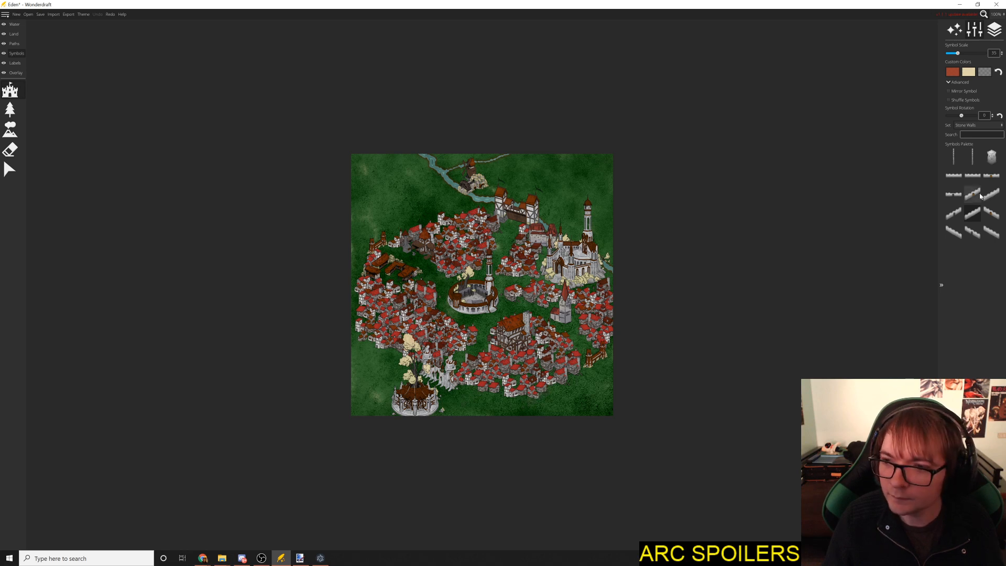
click(953, 234)
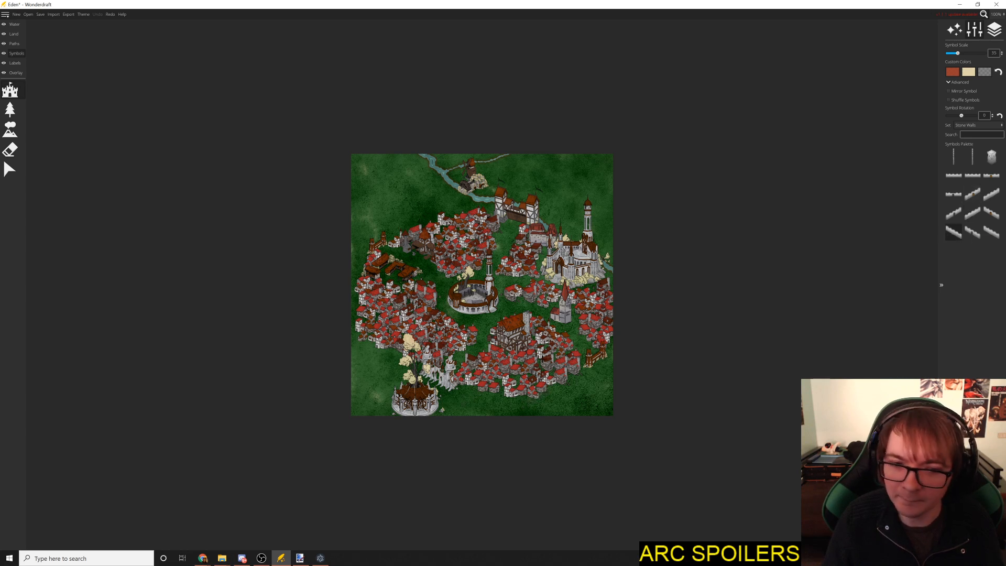
click(463, 393)
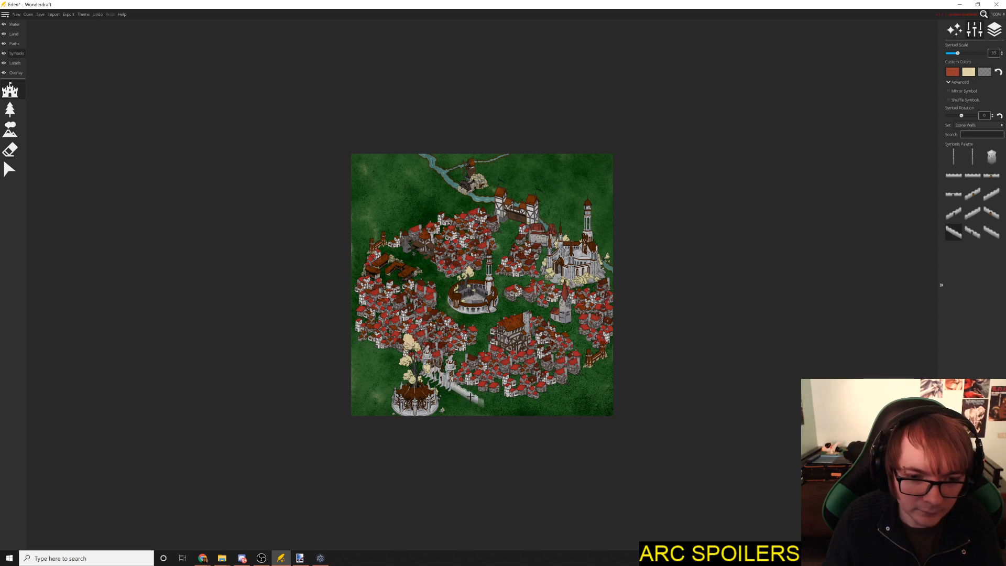
key(ctrl+z)
click(466, 396)
key(ctrl+z)
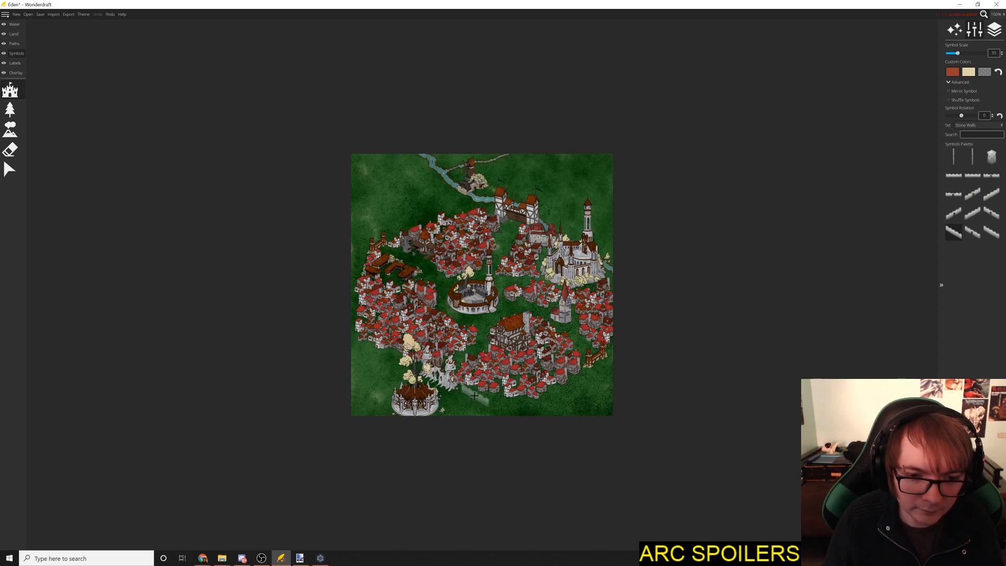
click(467, 392)
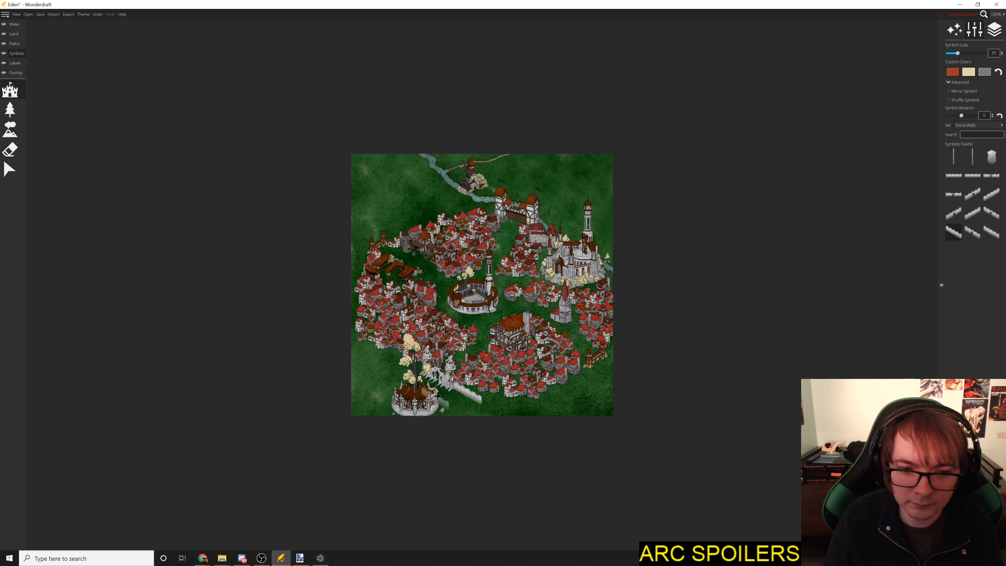
Step: Undo the diagonal wall segment east of the round domed building and re-place it running southeast from the pale stone structure
key(ctrl+z)
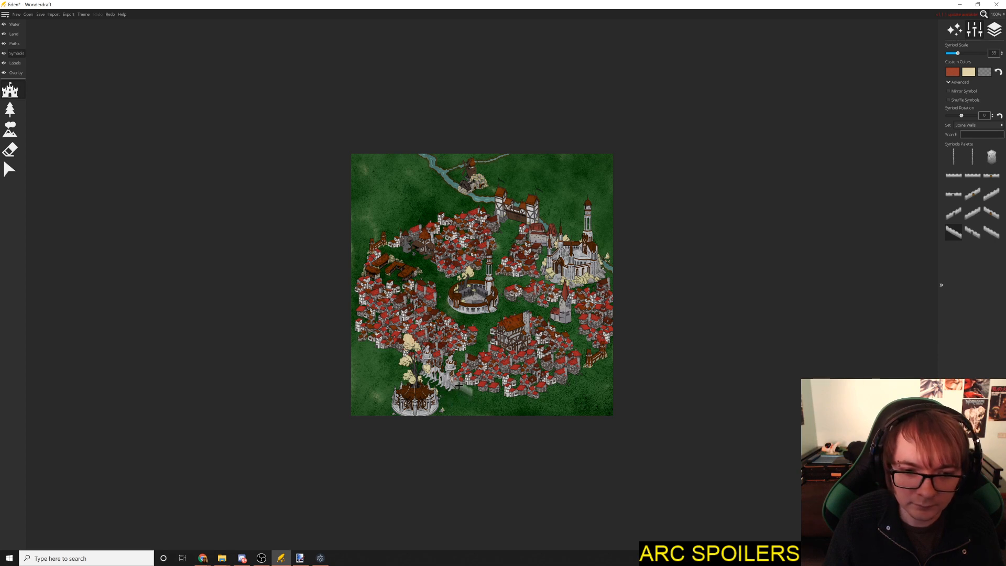
key(ctrl+z)
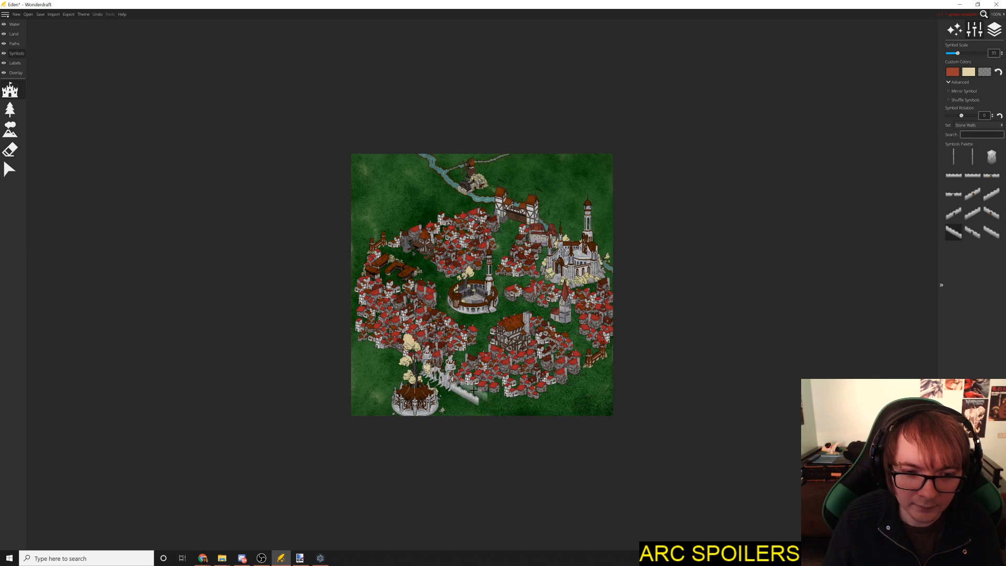
click(467, 394)
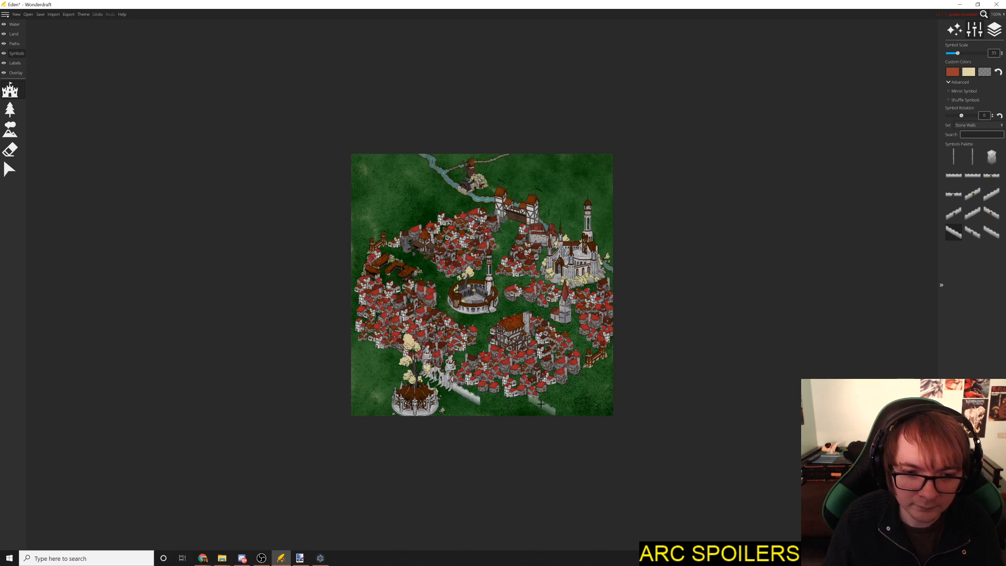
key(ctrl+z)
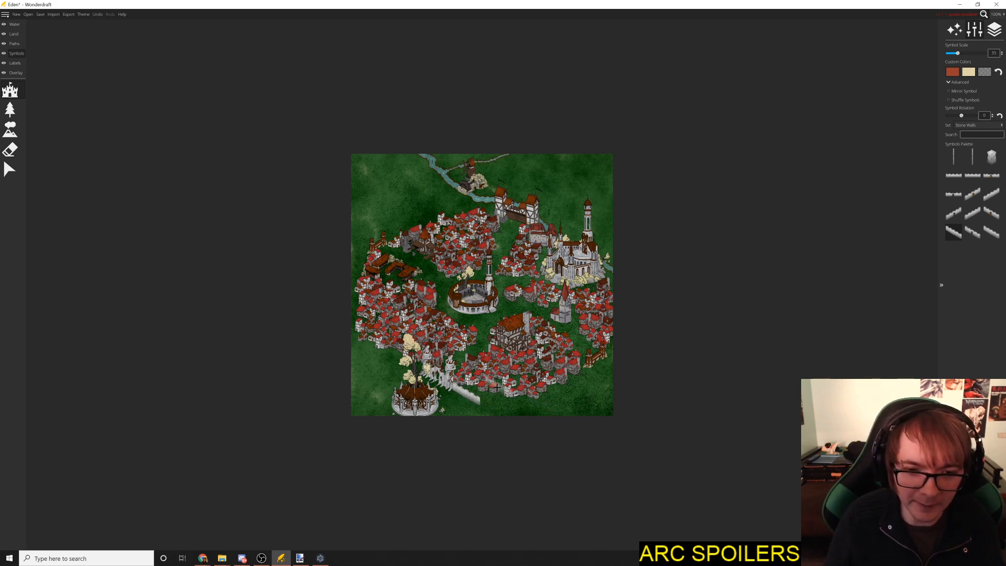
click(954, 178)
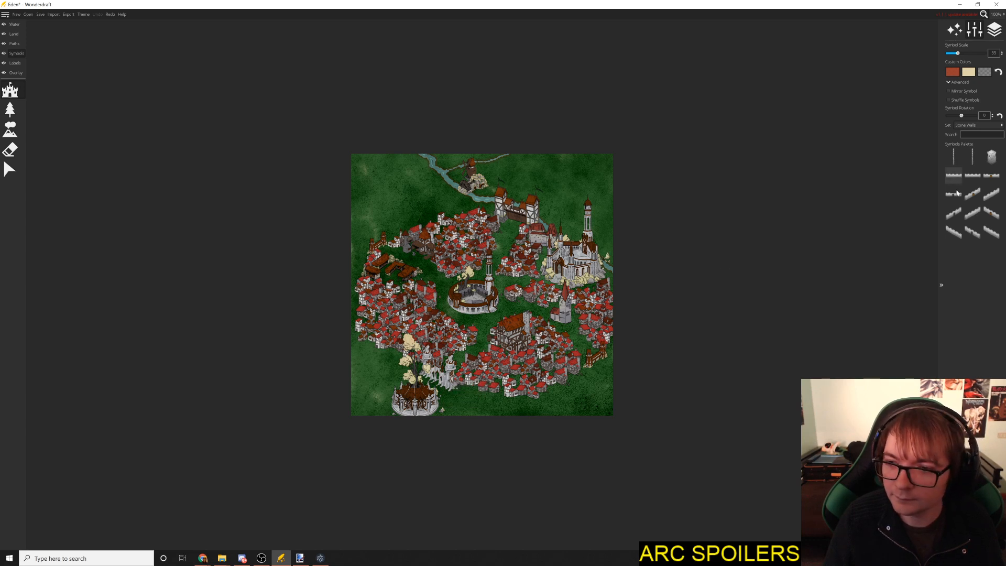
click(957, 235)
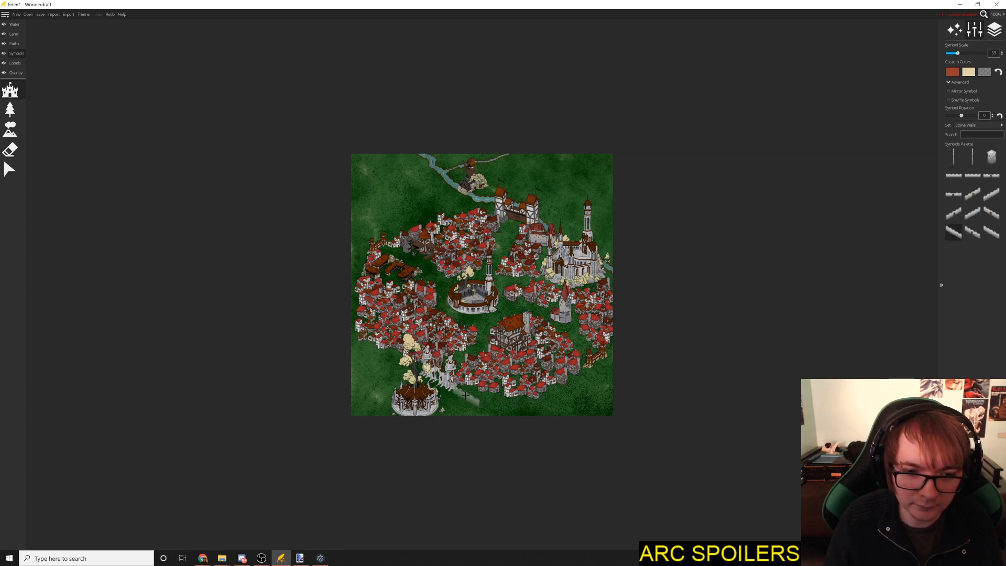
click(466, 396)
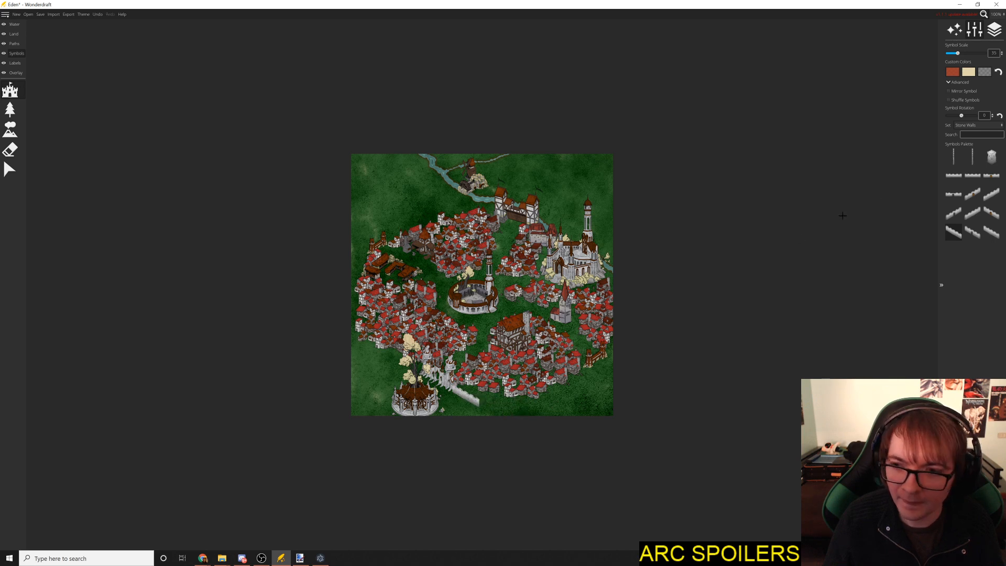
Step: Place a horizontal stone wall segment joined to the diagonal's southeast end, then try a second one beside it and undo that one
click(957, 177)
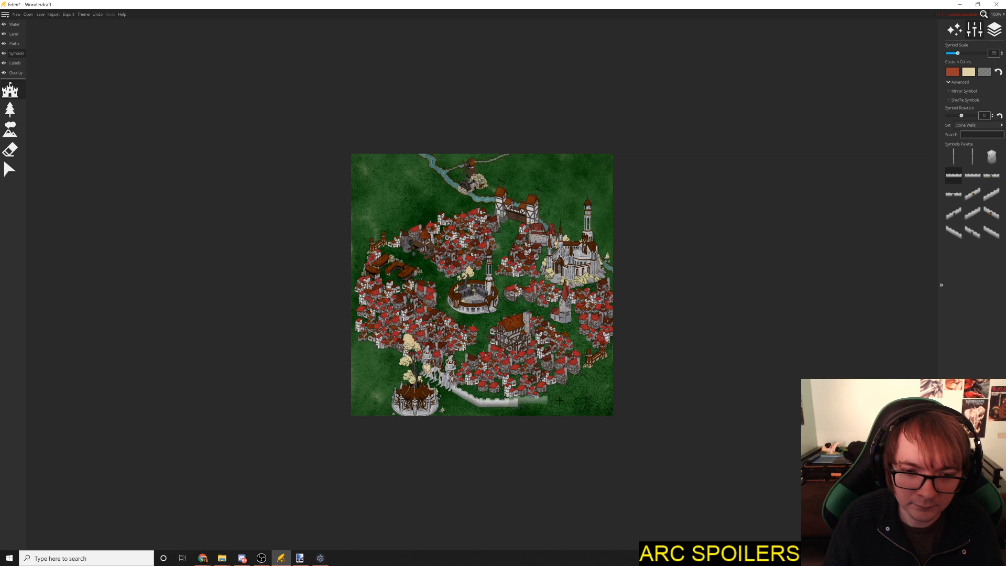
click(510, 405)
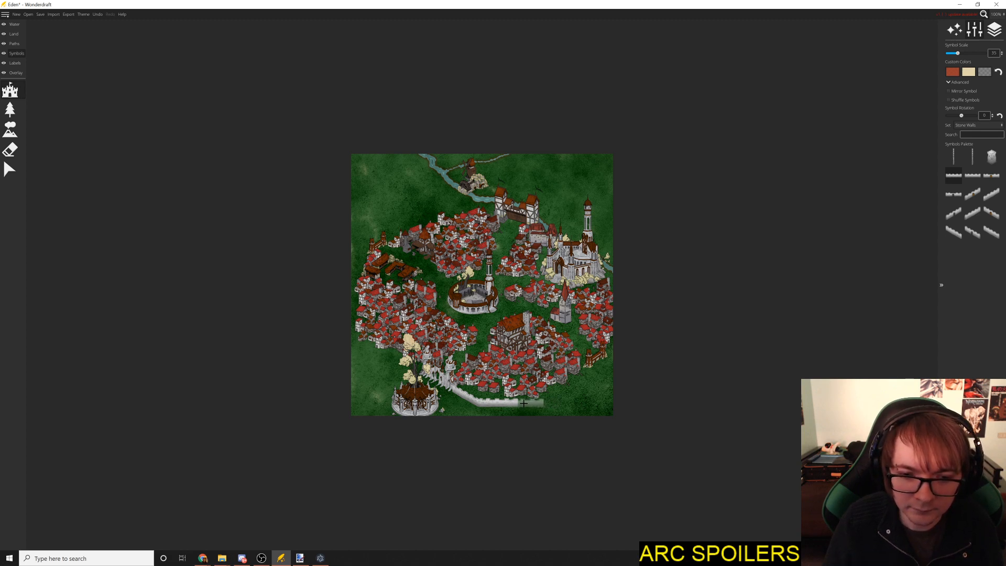
click(525, 403)
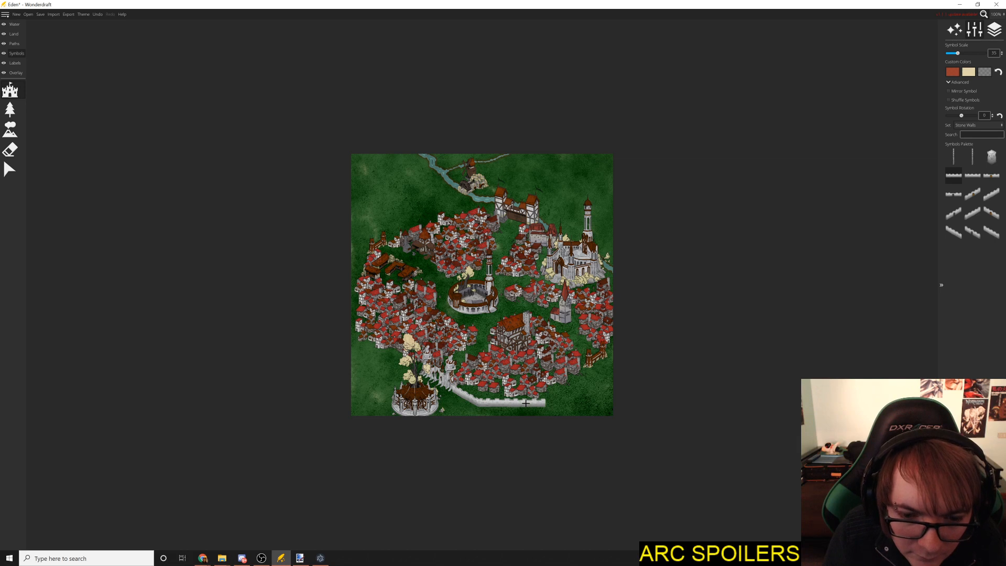
key(ctrl+z)
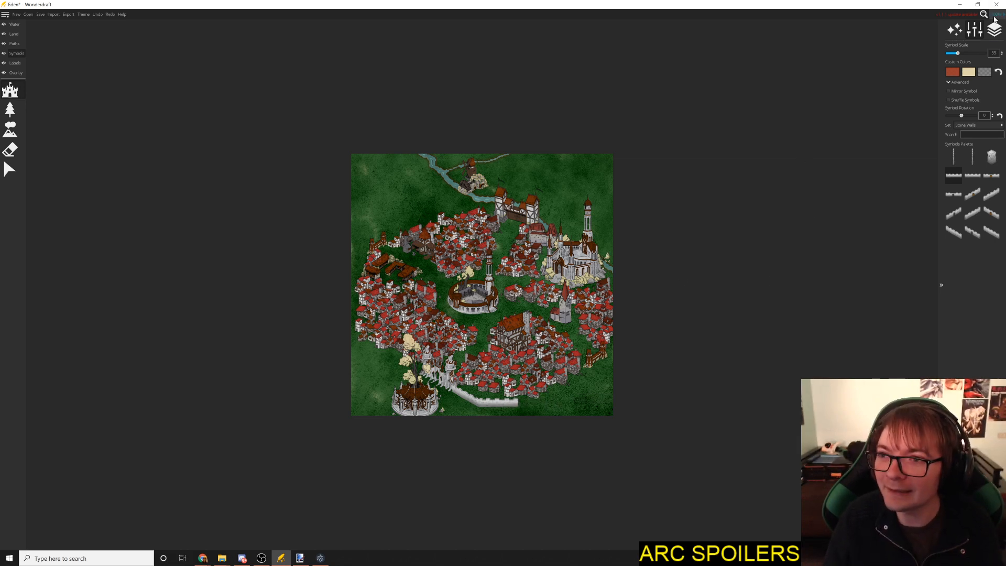
Step: Extend the southern wall eastward with a second horizontal segment, undoing and re-placing it until it joins the first
click(994, 18)
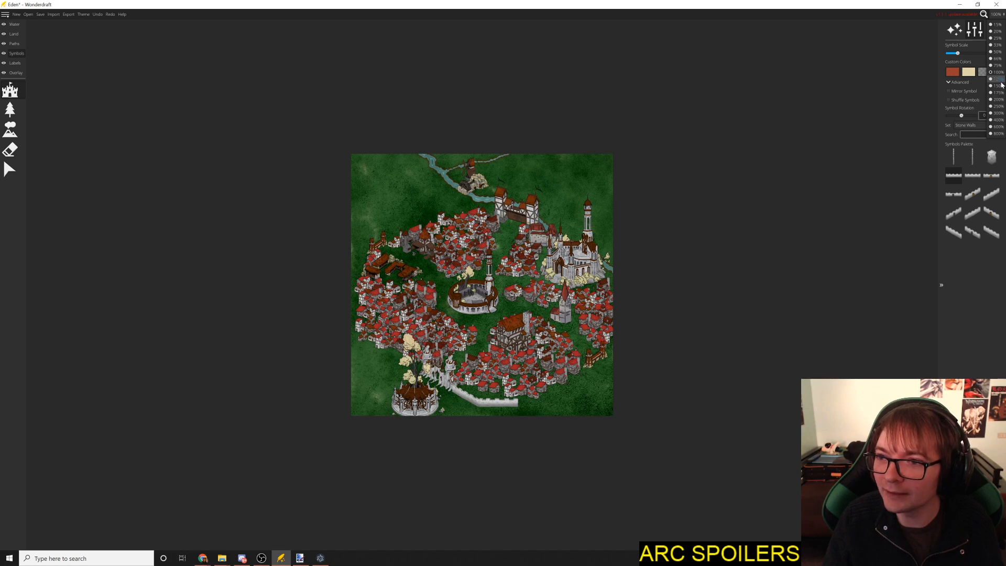
click(996, 100)
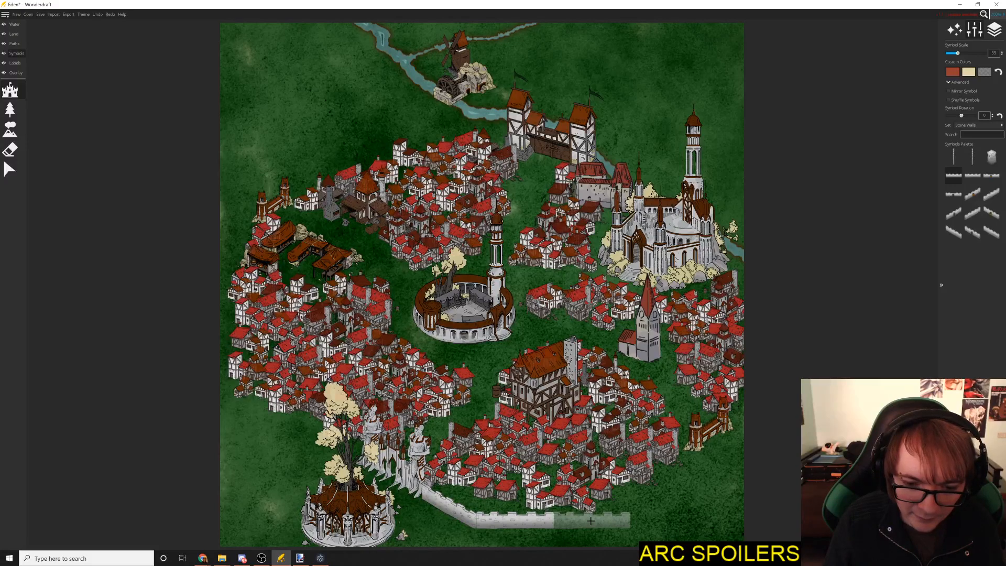
click(590, 521)
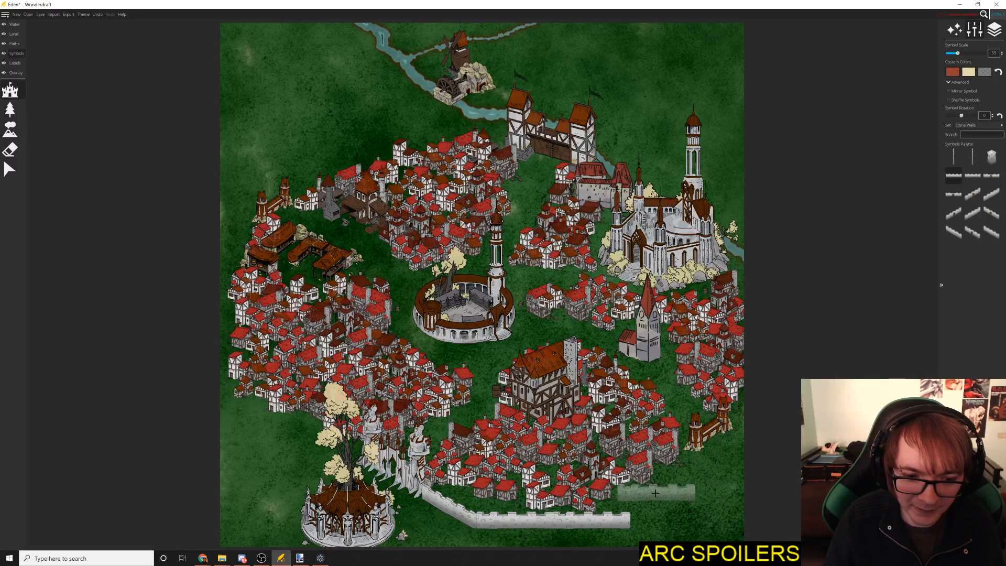
key(ctrl+z)
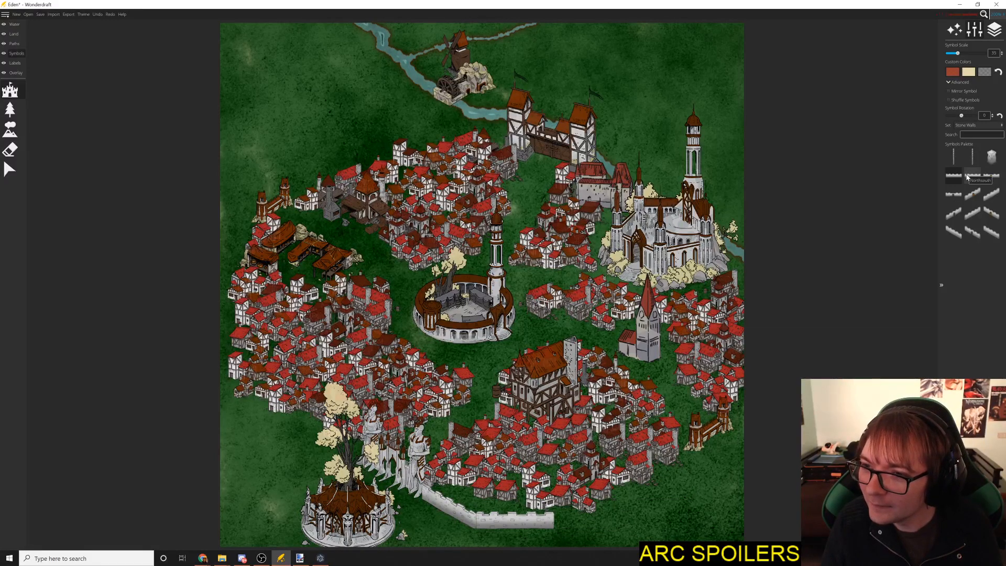
click(590, 520)
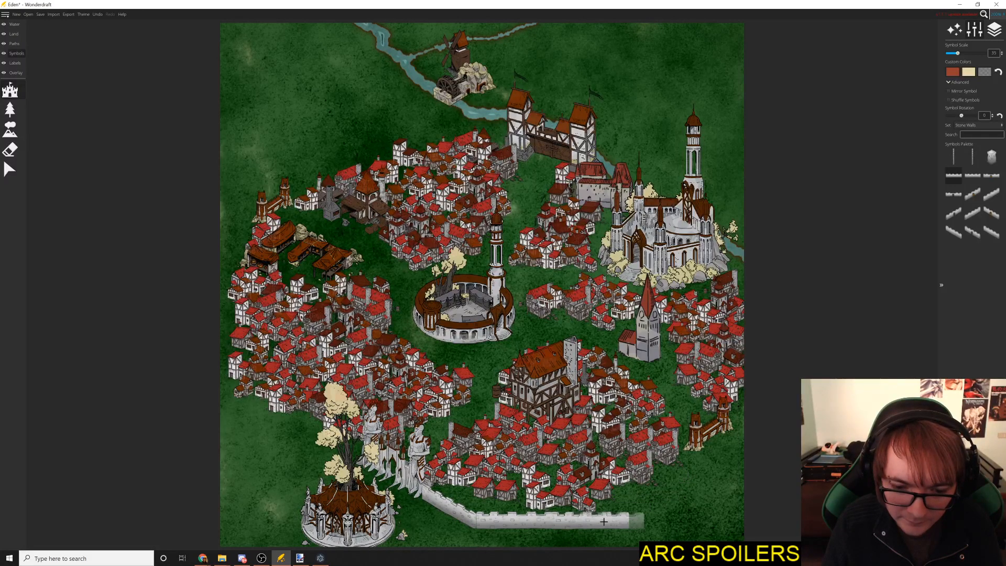
key(ctrl+z)
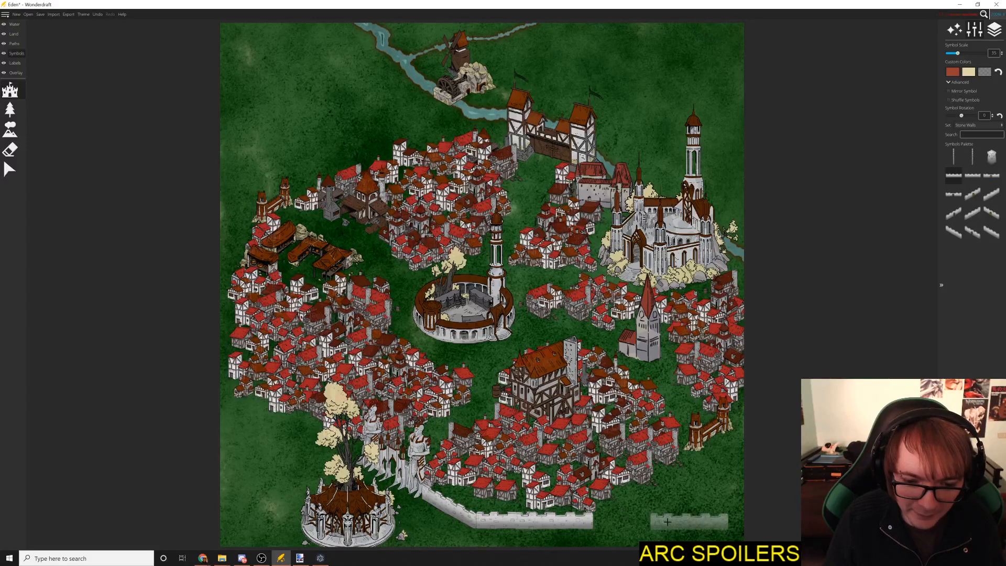
click(589, 521)
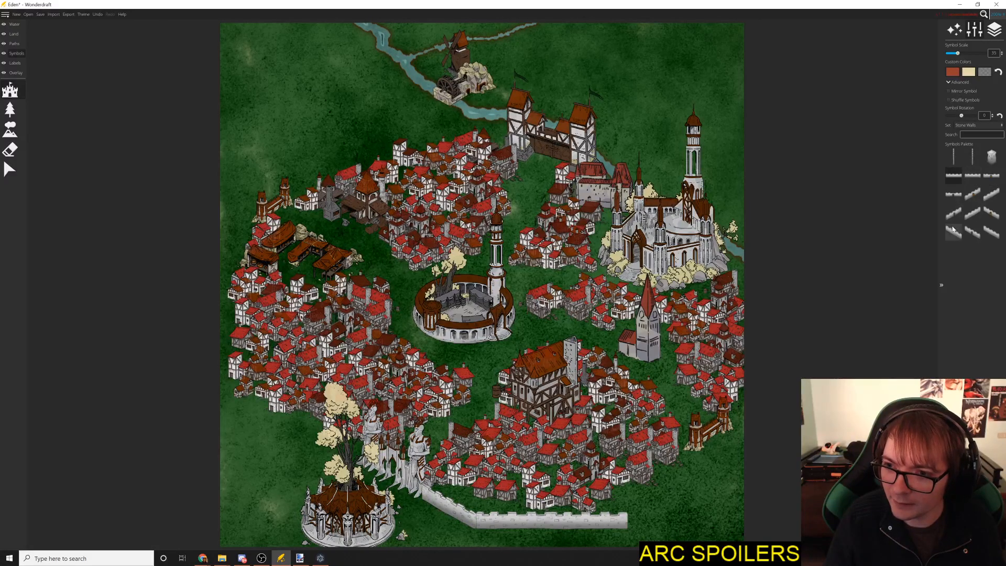
Step: Add a stone wall segment rising northeast from the southern wall's east end, undoing and re-placing it to align the joint
click(972, 213)
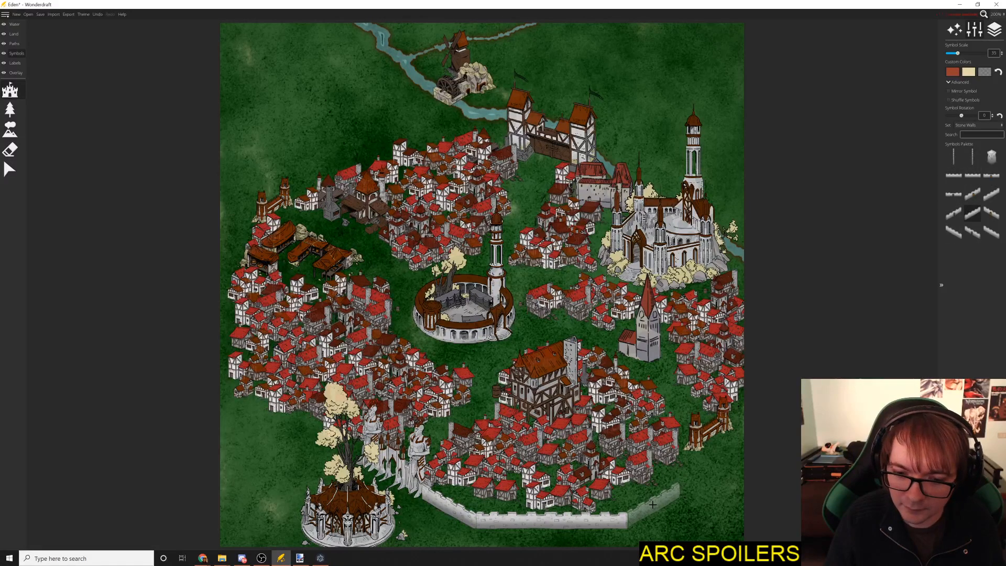
click(971, 212)
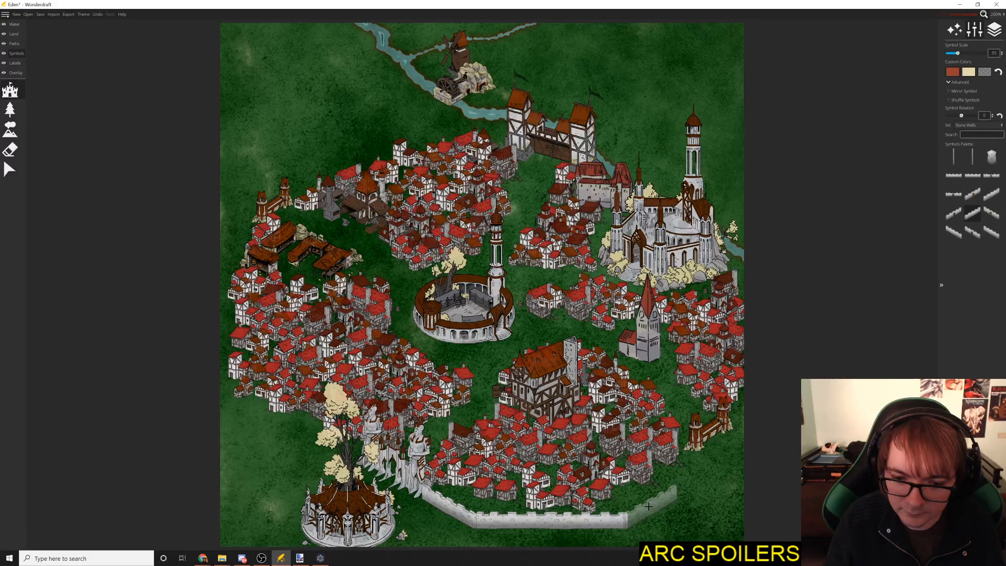
click(644, 509)
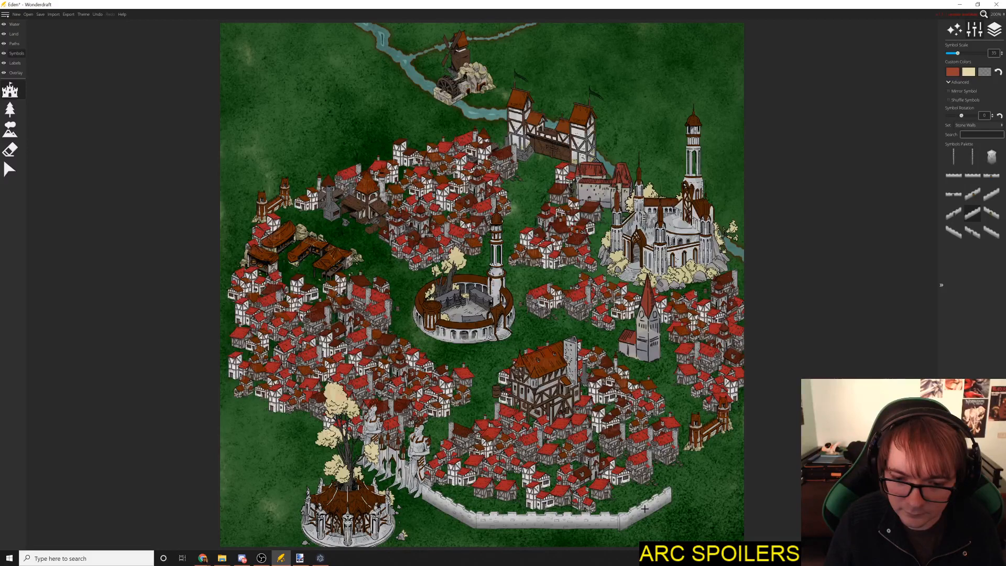
key(ctrl+z)
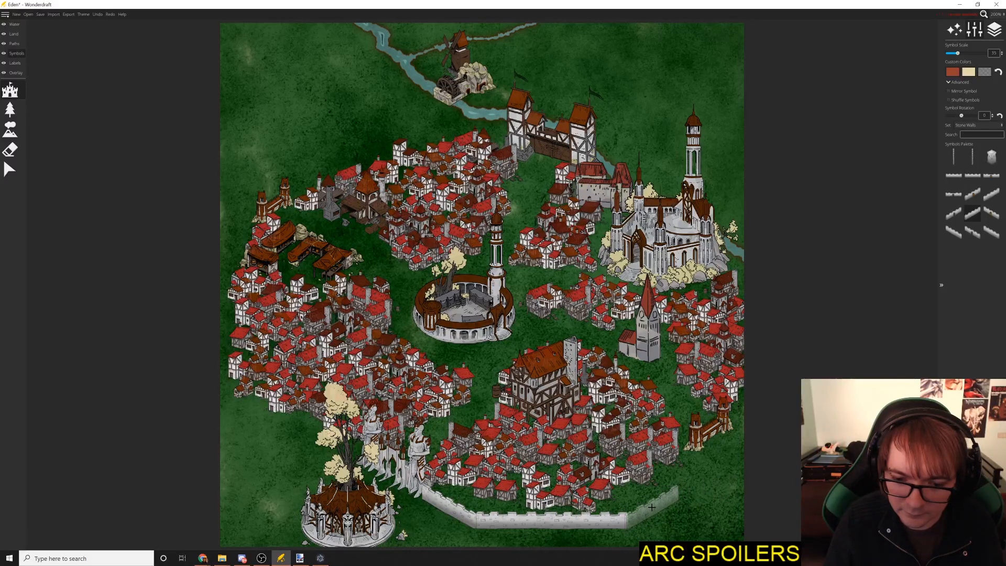
click(654, 504)
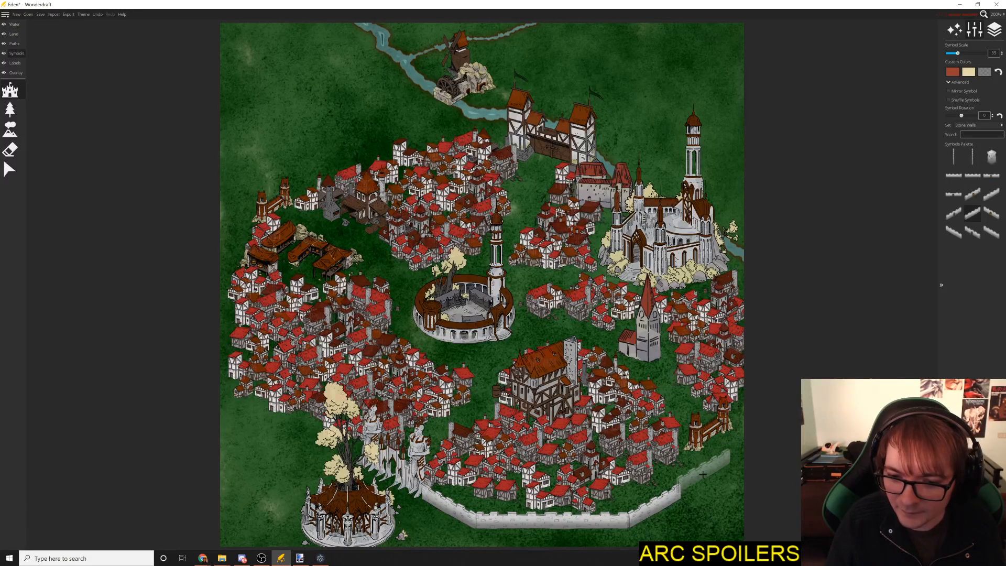
Step: Place a vertical stone wall segment running north from the northeast end of the rising diagonal wall, and save the map
click(958, 159)
click(972, 159)
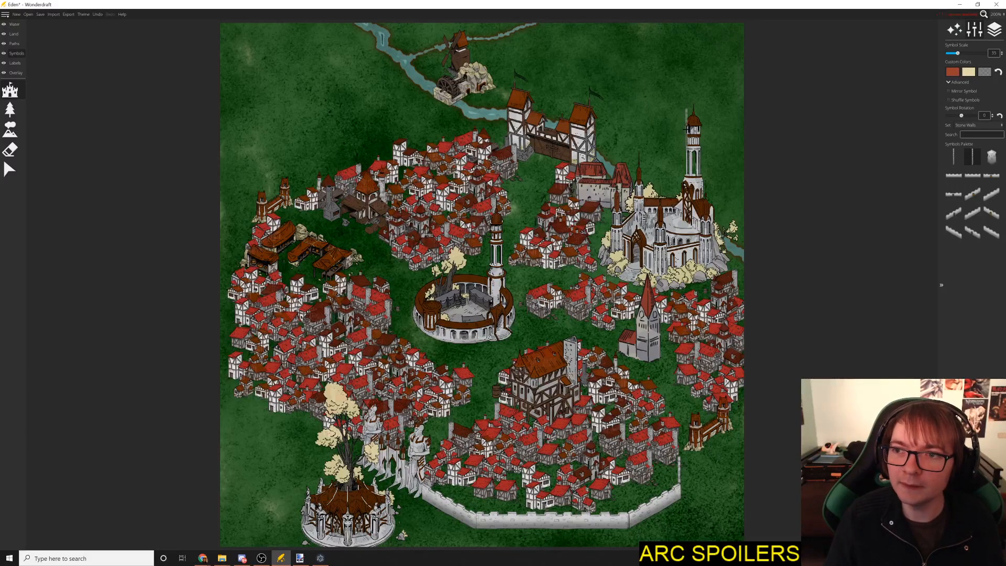
key(ctrl+s)
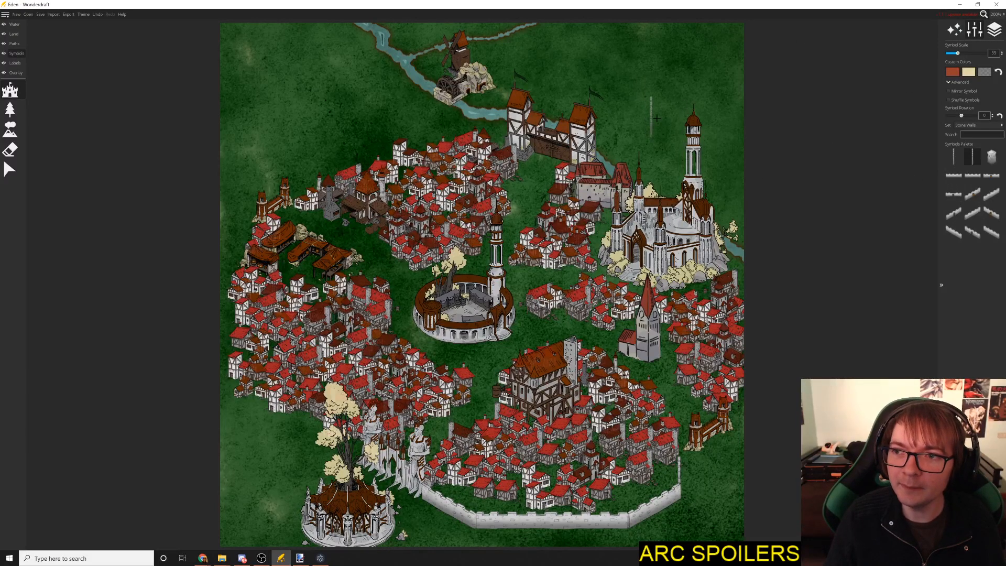
Step: Enable layer management for symbols and return to the settlement symbol settings with the layer choice available
click(994, 30)
click(998, 47)
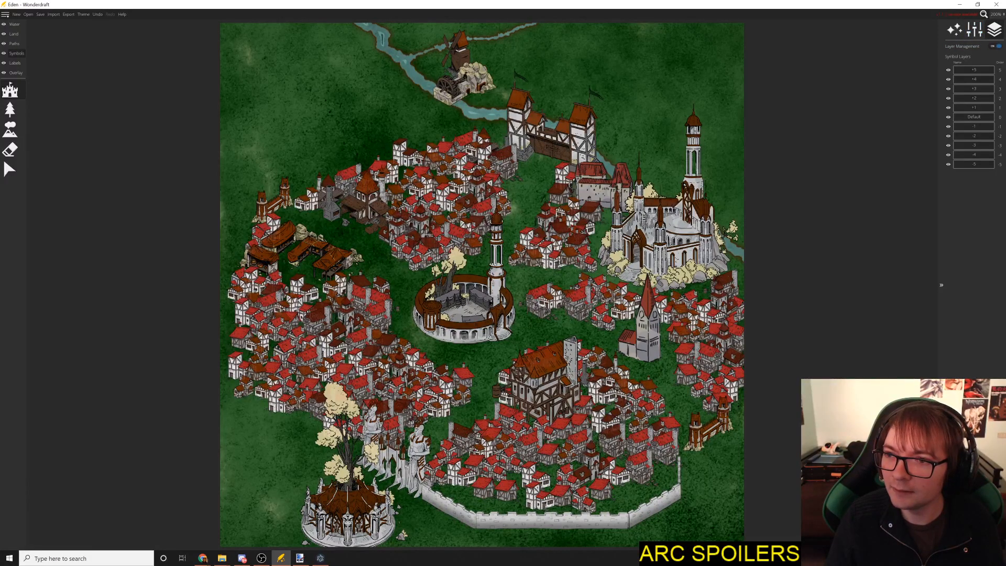
click(977, 31)
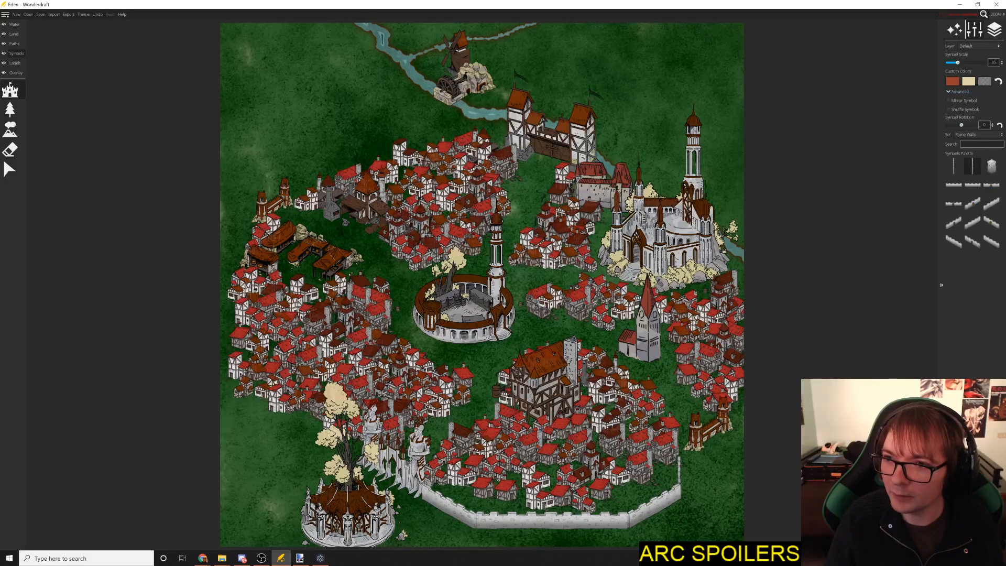
click(994, 30)
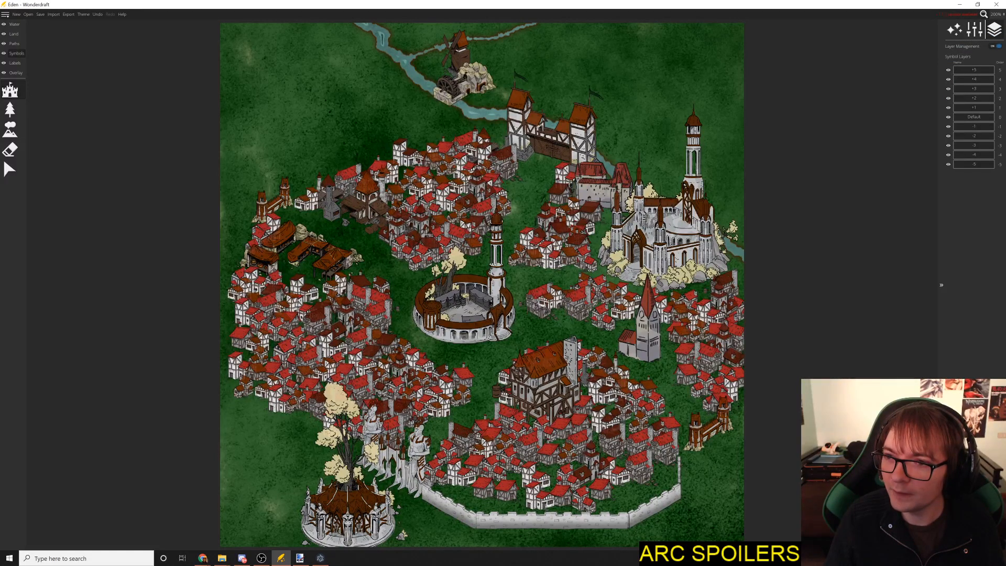
click(996, 46)
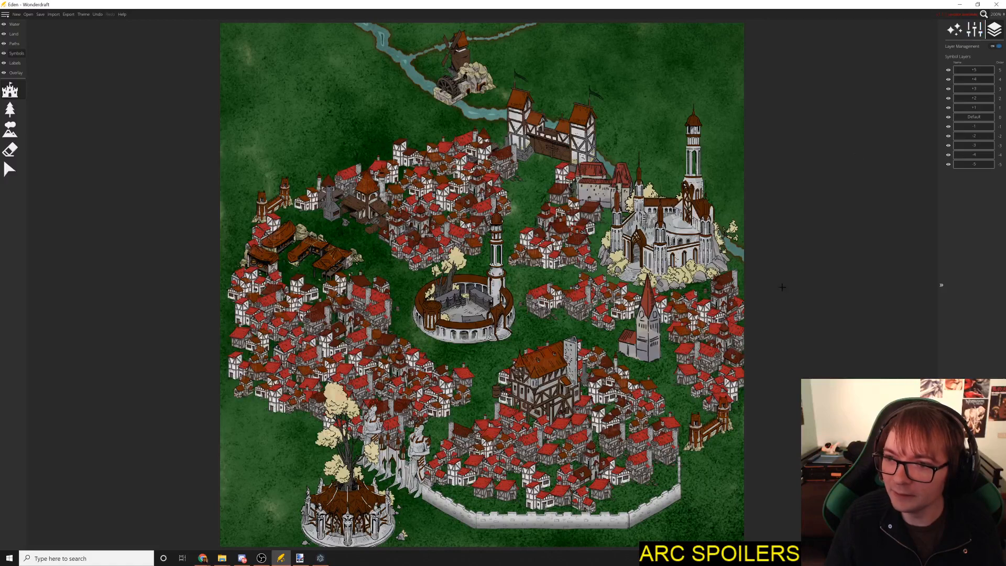
click(975, 30)
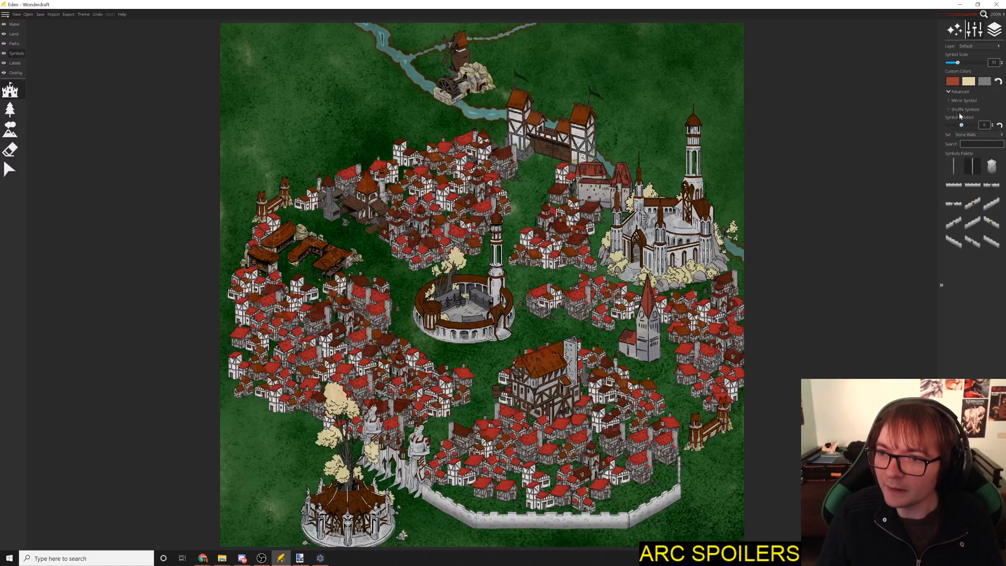
Step: Check the layer options for selected symbols at the brown-roofed gate on the city's southeast edge
click(10, 169)
click(704, 440)
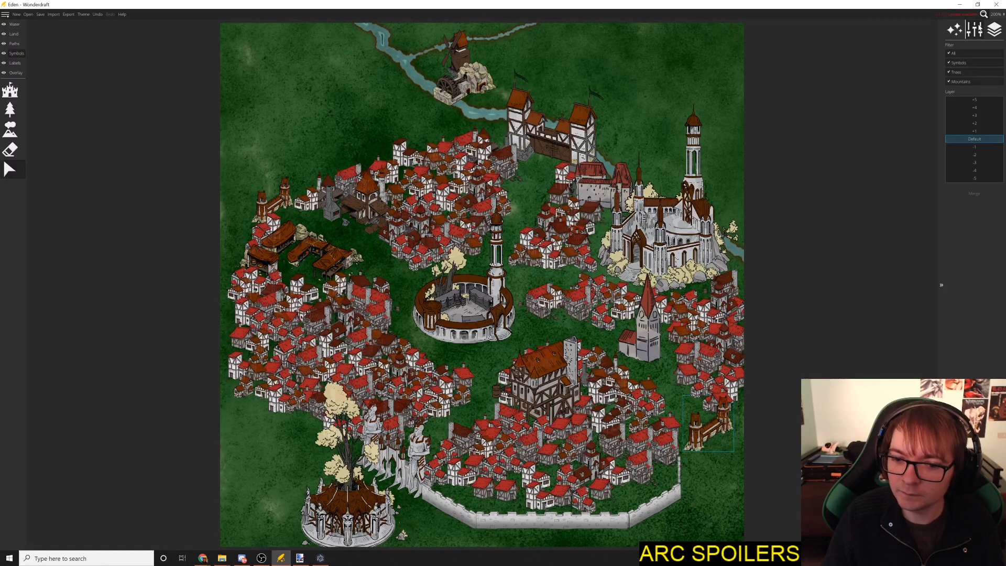
click(975, 30)
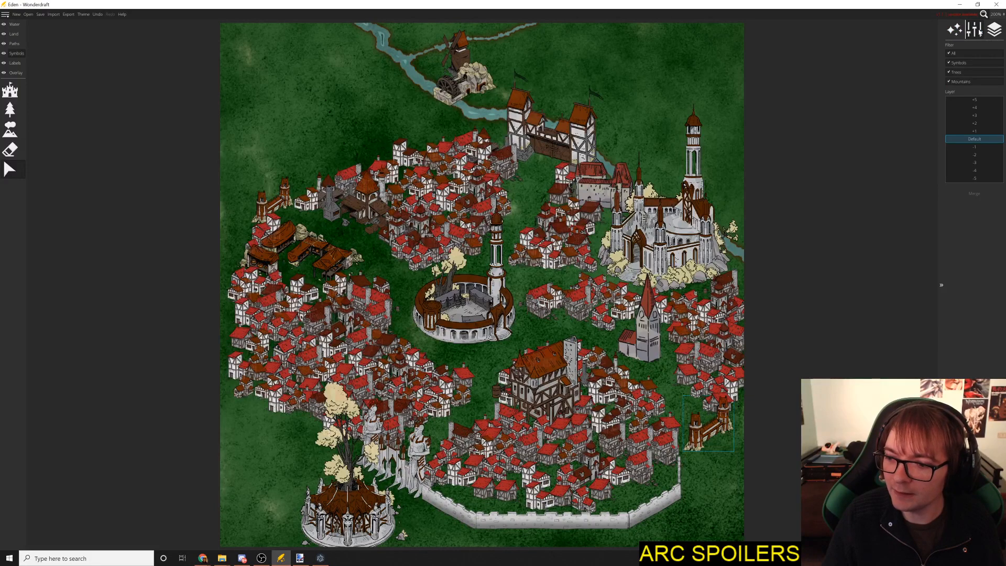
Step: Place a stone wall segment rising northeast across the brown-roofed gate, from the top of the vertical wall to the map's east edge
click(10, 91)
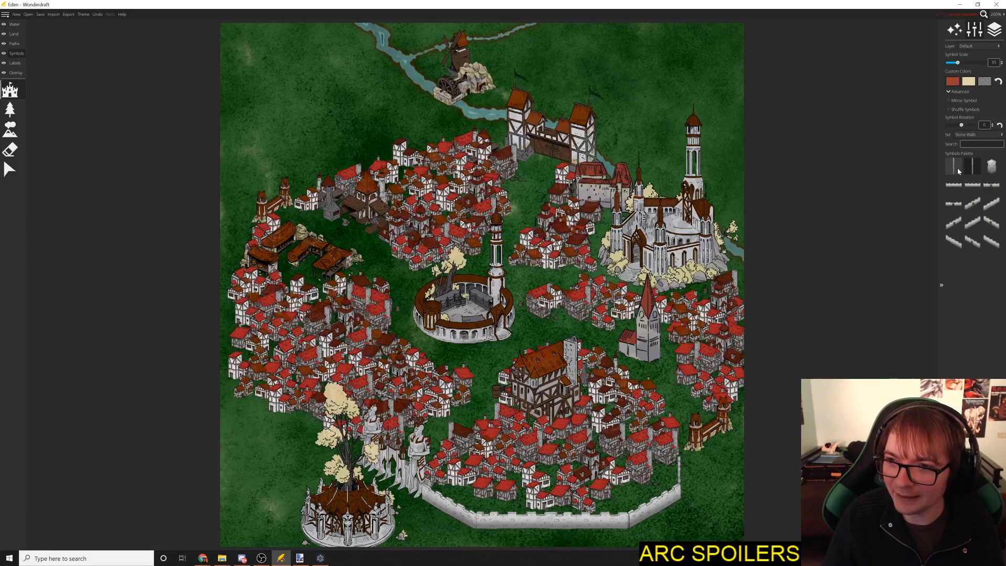
click(992, 206)
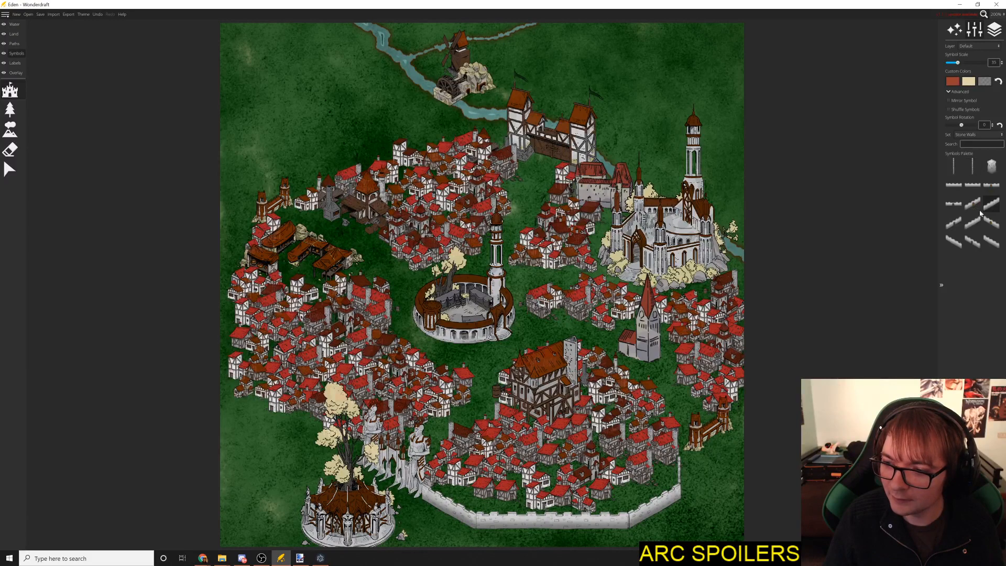
click(706, 435)
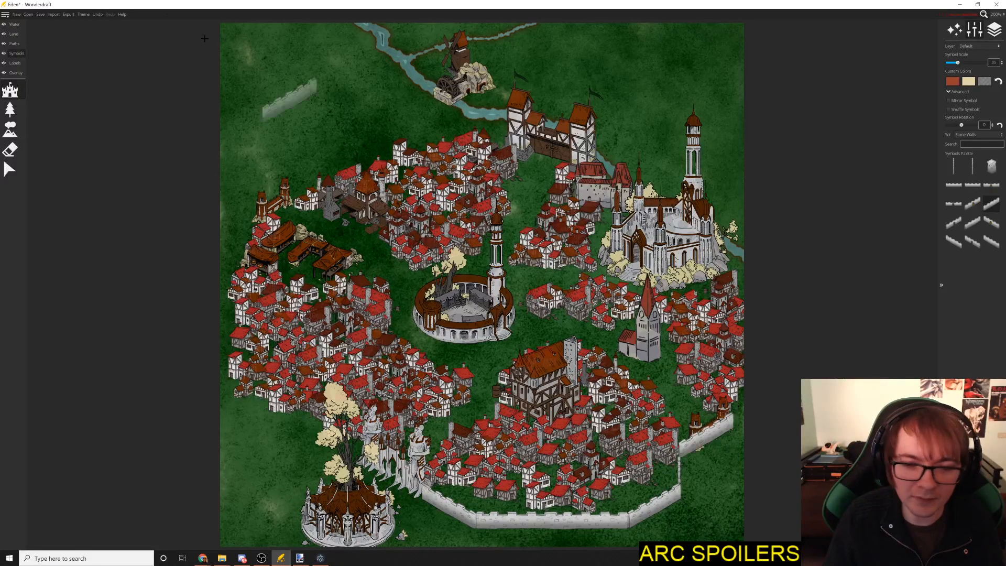
Step: Move the stone wall segment crossing the brown-roofed gate on the southeast edge to symbol layer -1
click(9, 169)
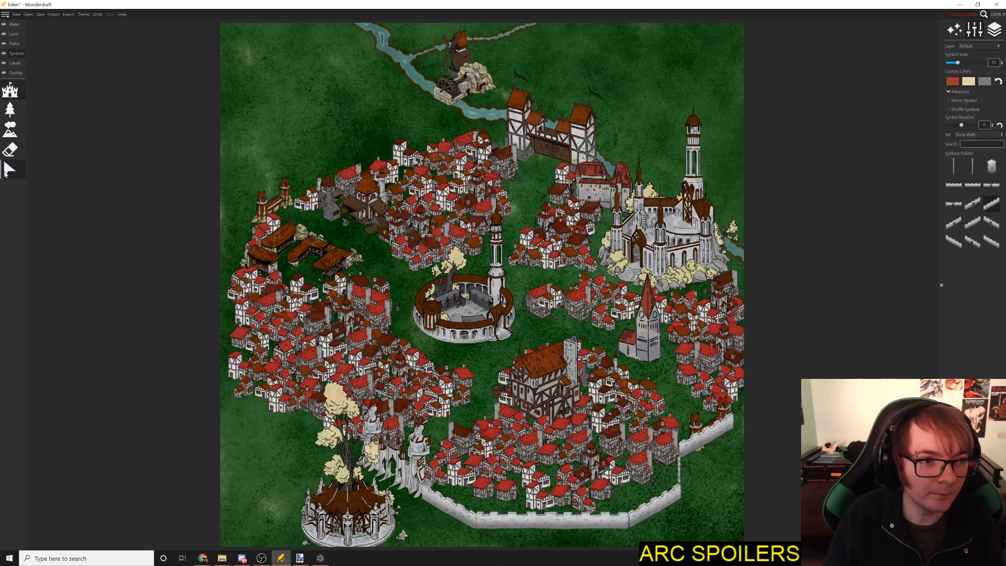
click(683, 451)
click(685, 452)
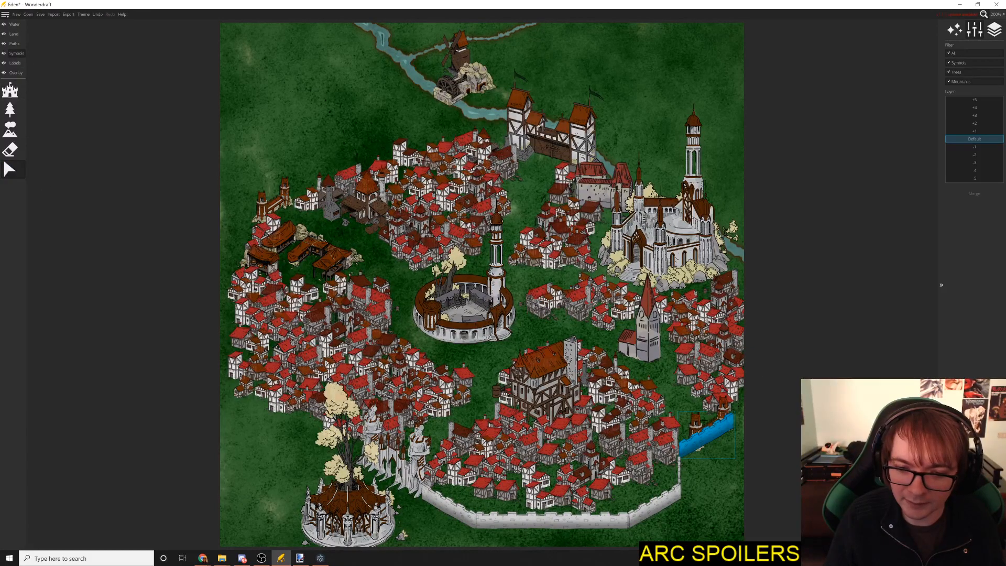
click(976, 148)
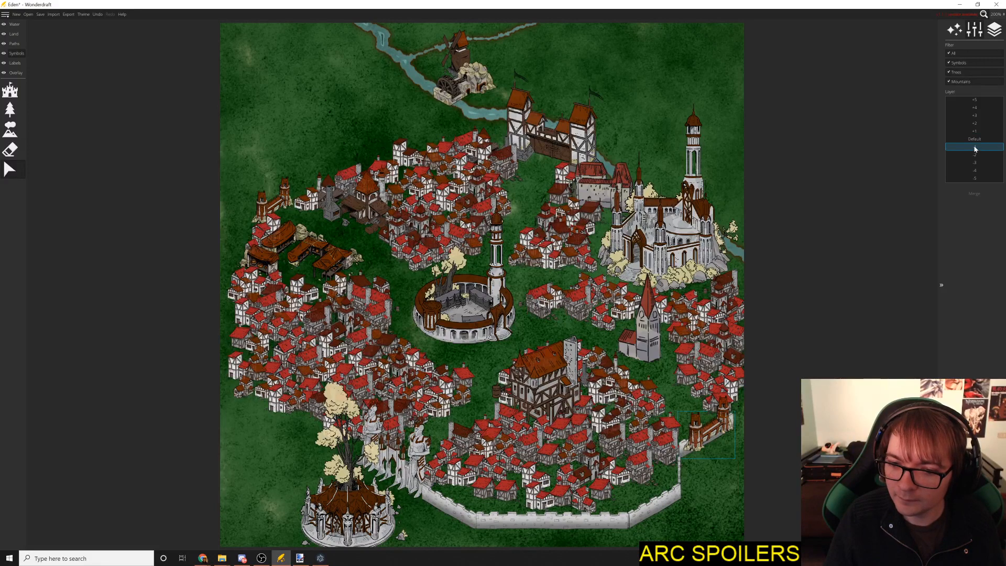
Step: Try larger sizes for the brown-roofed gate on the southeast edge to cover the wall behind it
click(682, 401)
drag(692, 420, 692, 425)
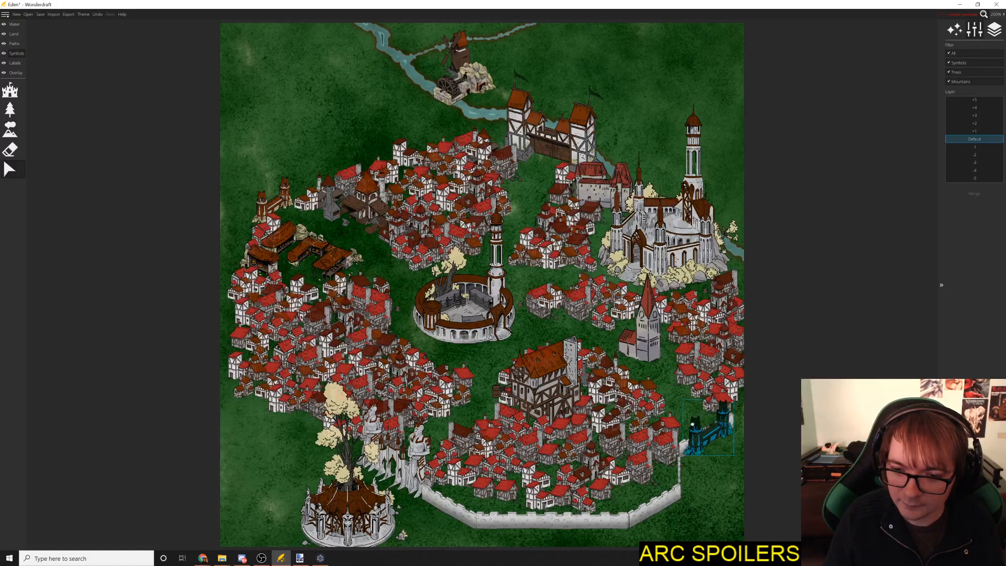
scroll(693, 427, up, 3)
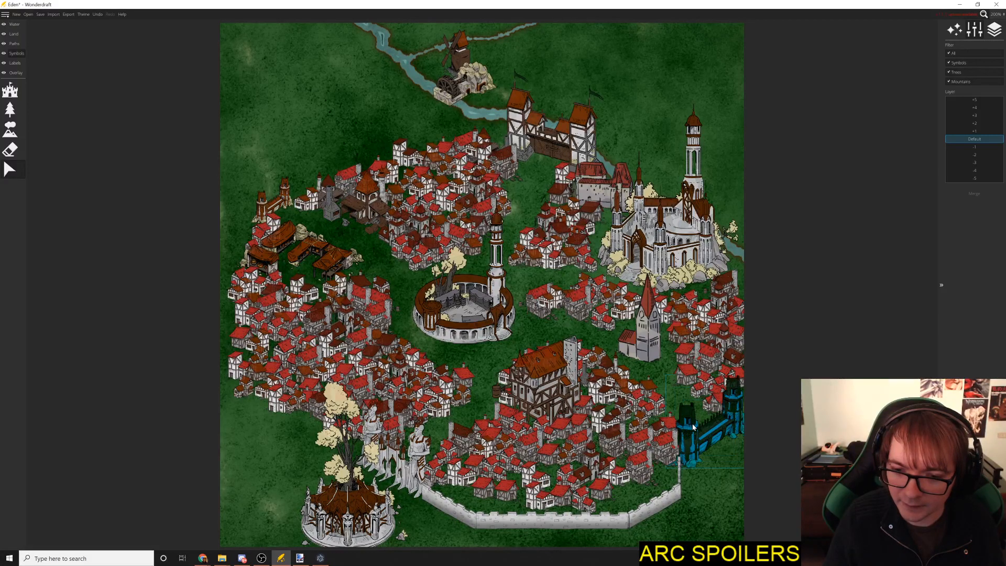
click(704, 483)
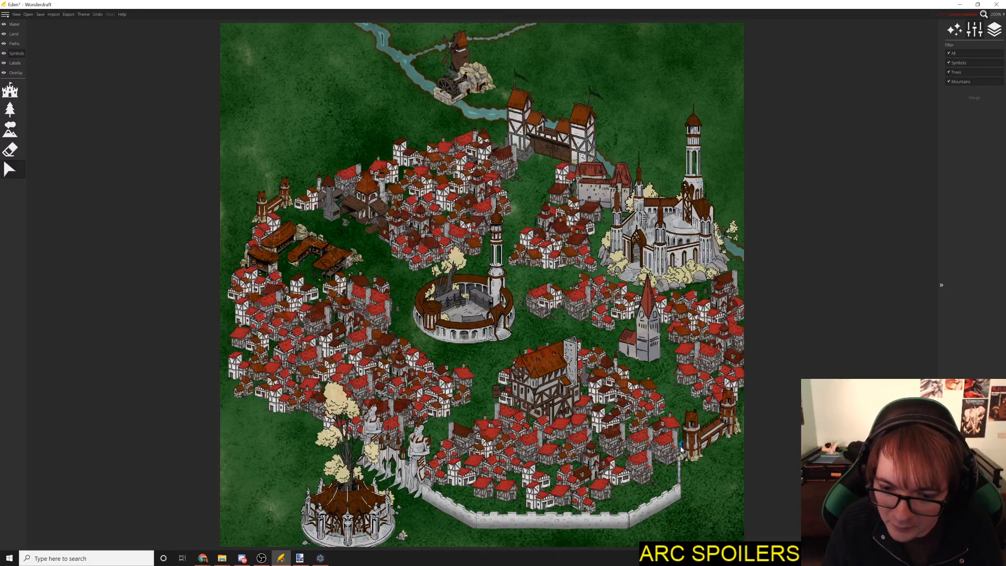
click(697, 451)
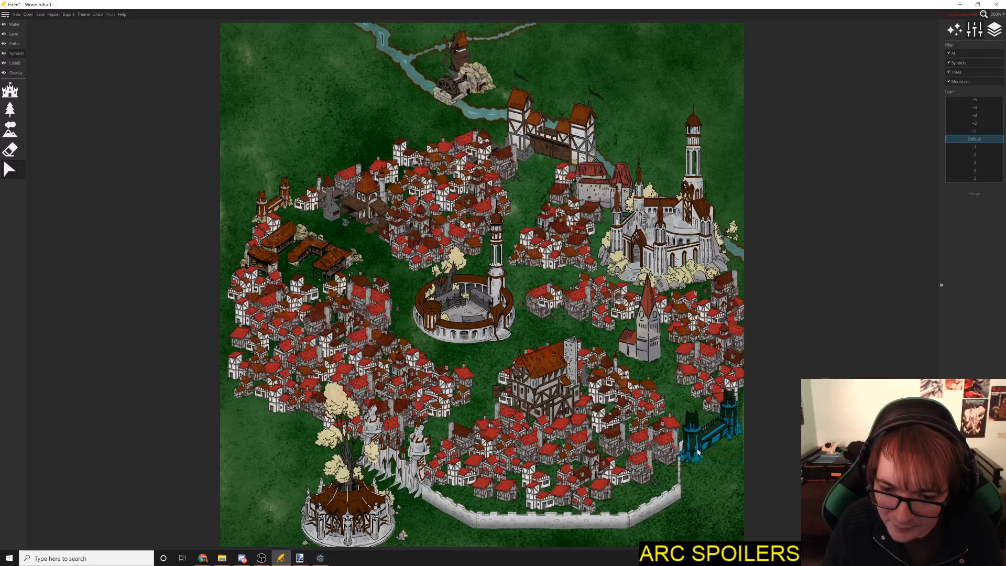
drag(696, 440, 697, 441)
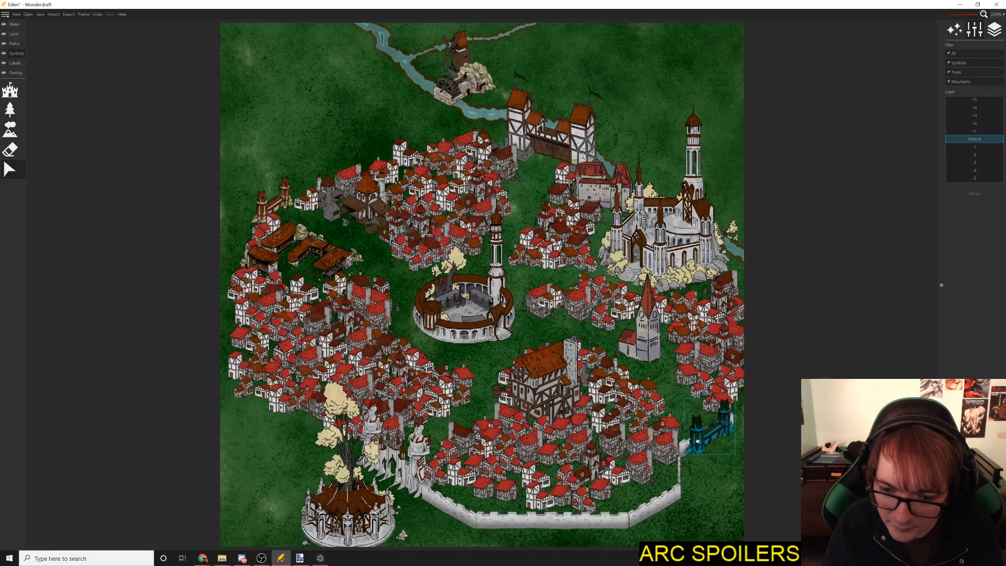
scroll(698, 444, up, 2)
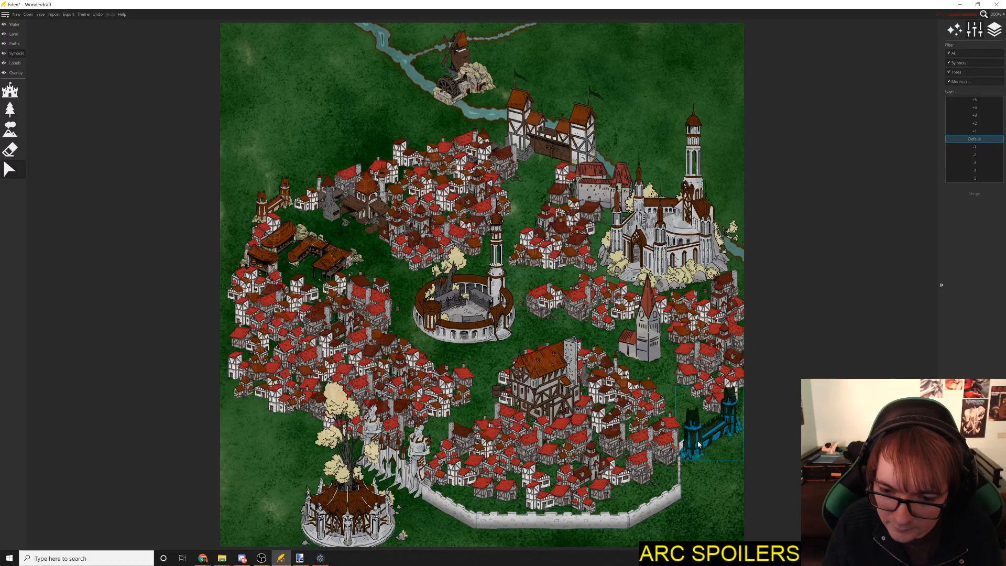
scroll(698, 444, down, 2)
scroll(699, 444, up, 2)
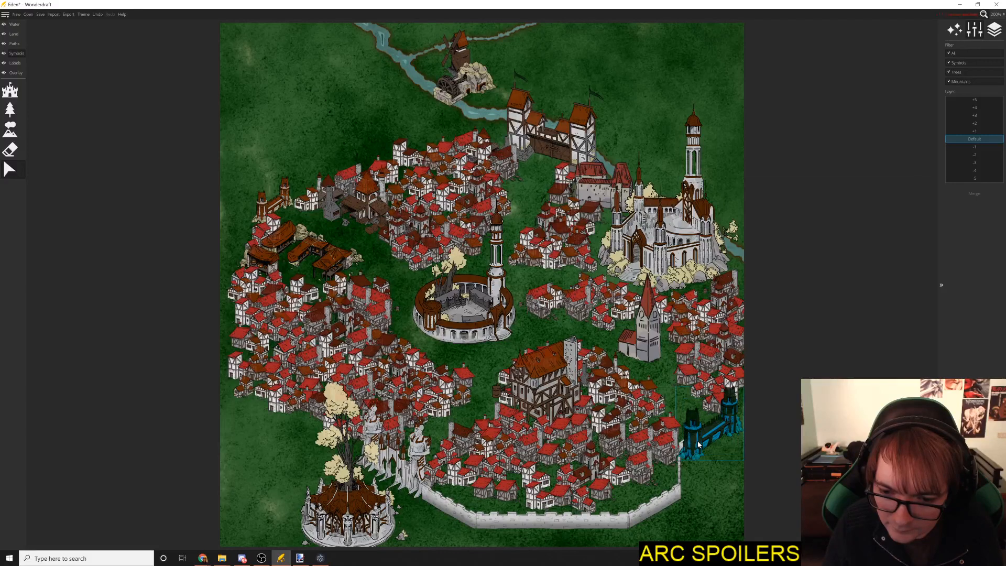
scroll(698, 445, down, 2)
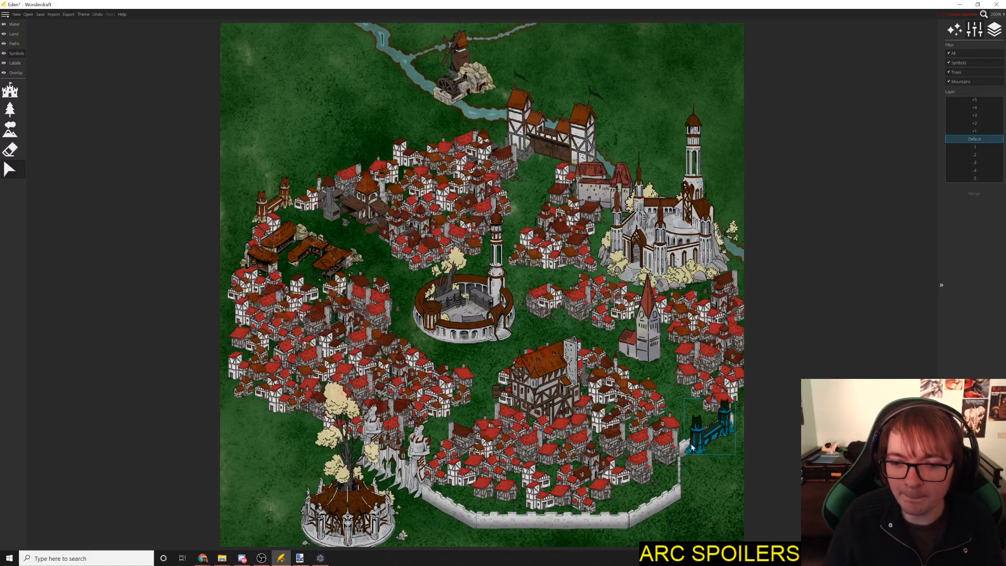
scroll(684, 452, down, 2)
scroll(684, 453, up, 2)
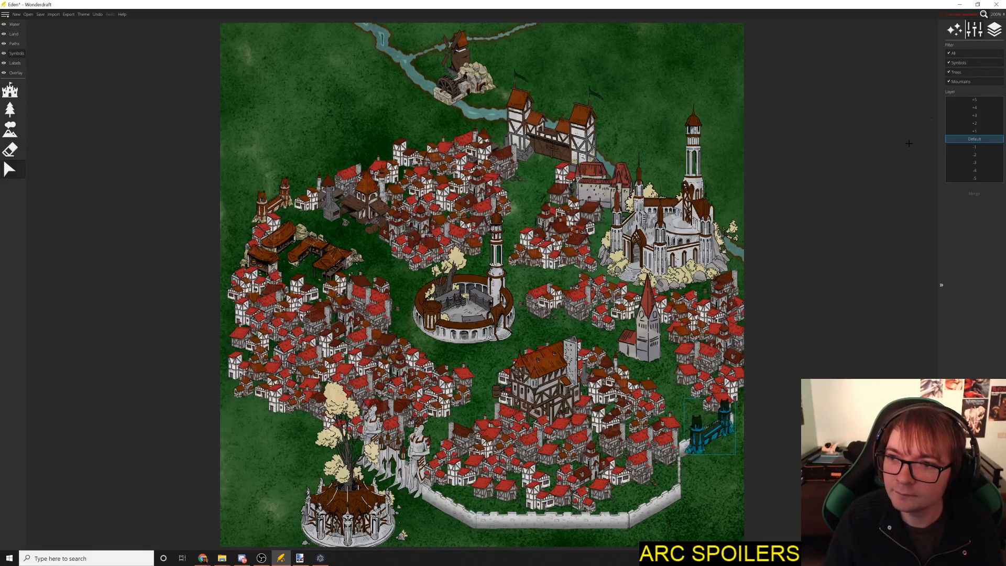
Step: Check the symbol layer list in layer management and return to the selected gate's settings
click(980, 32)
click(981, 34)
click(994, 28)
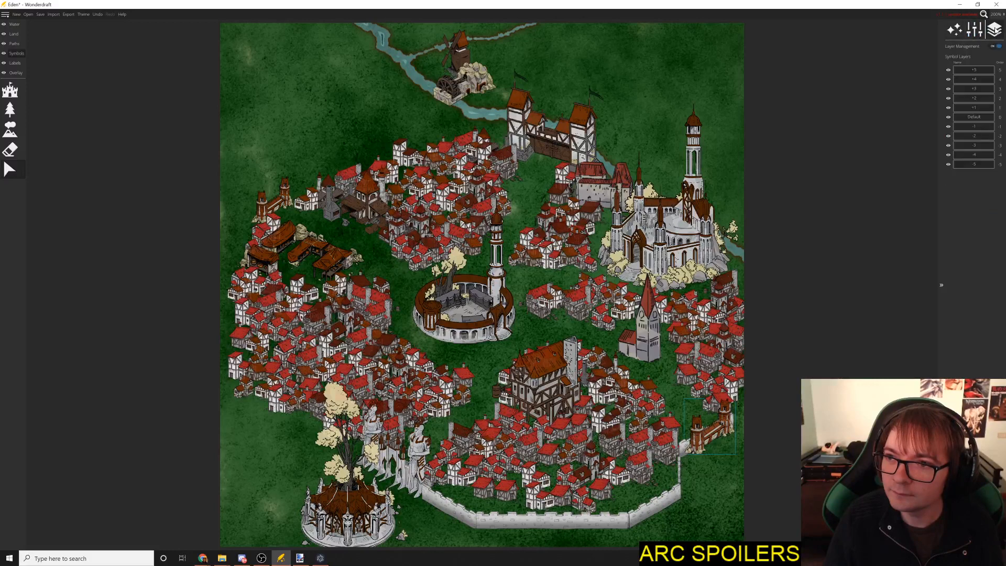
click(980, 29)
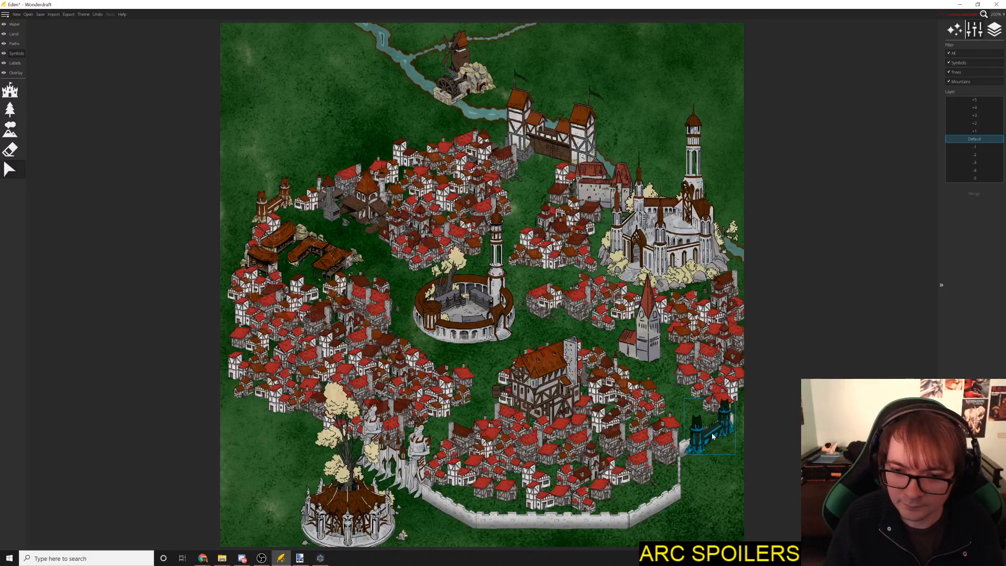
Step: Shrink the wall segment behind the southeast gate, and shift the wall and gate southwest against the vertical wall
click(683, 442)
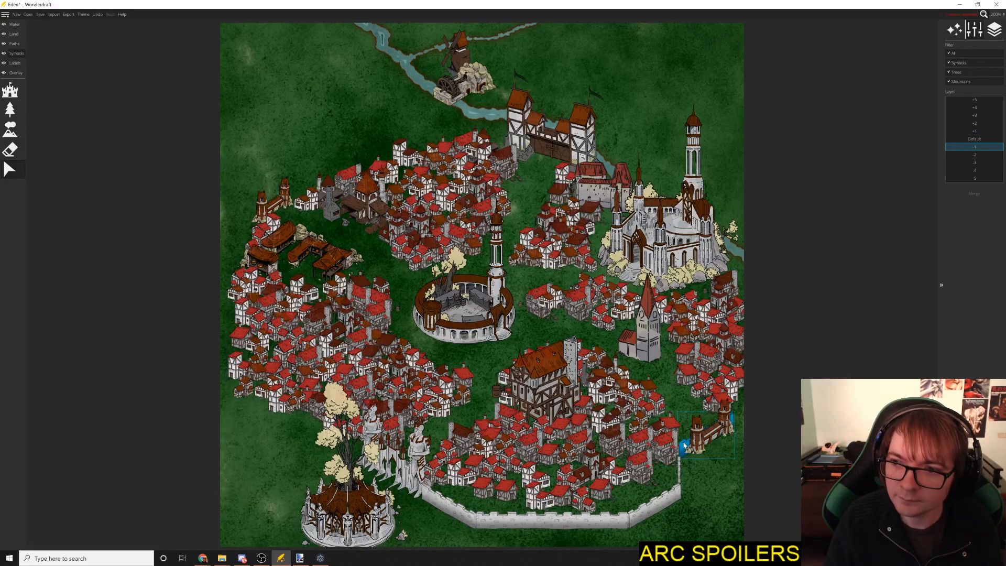
scroll(683, 445, down, 3)
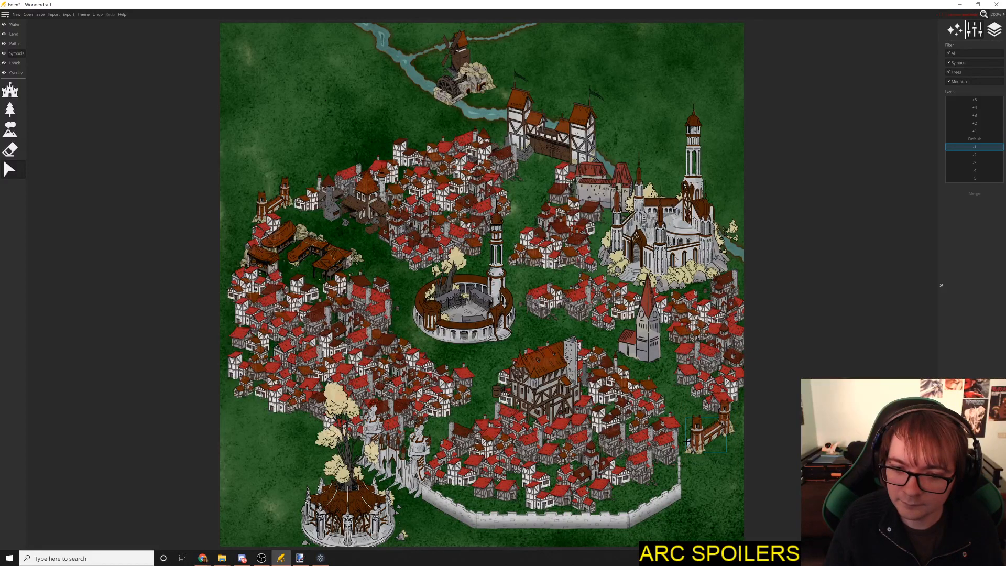
drag(688, 442, 680, 450)
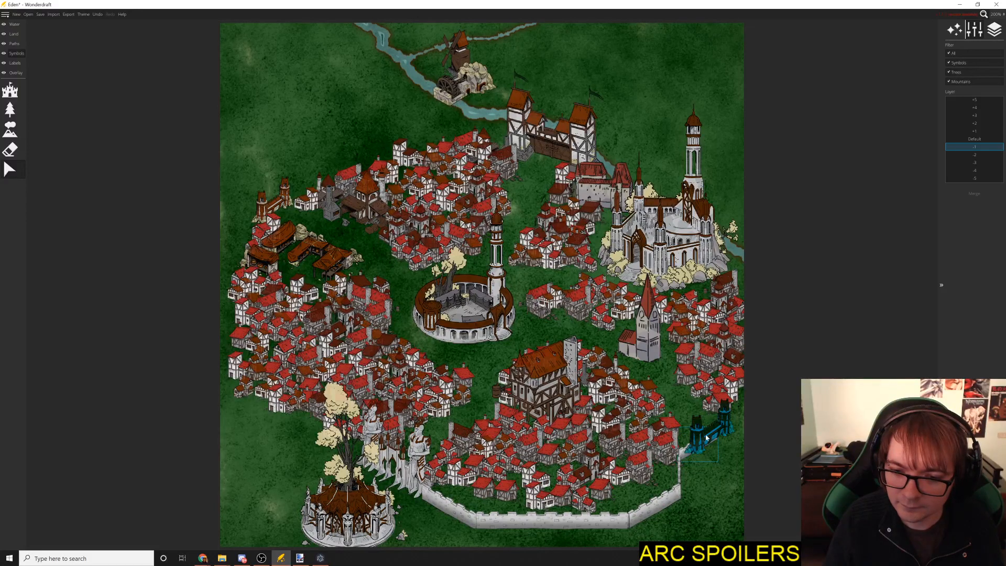
drag(727, 424, 720, 426)
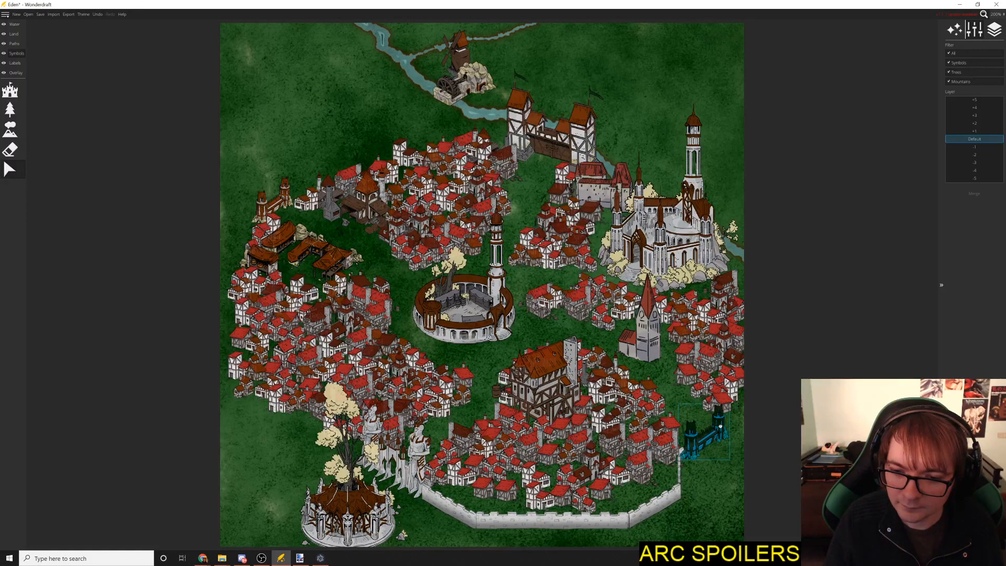
click(713, 482)
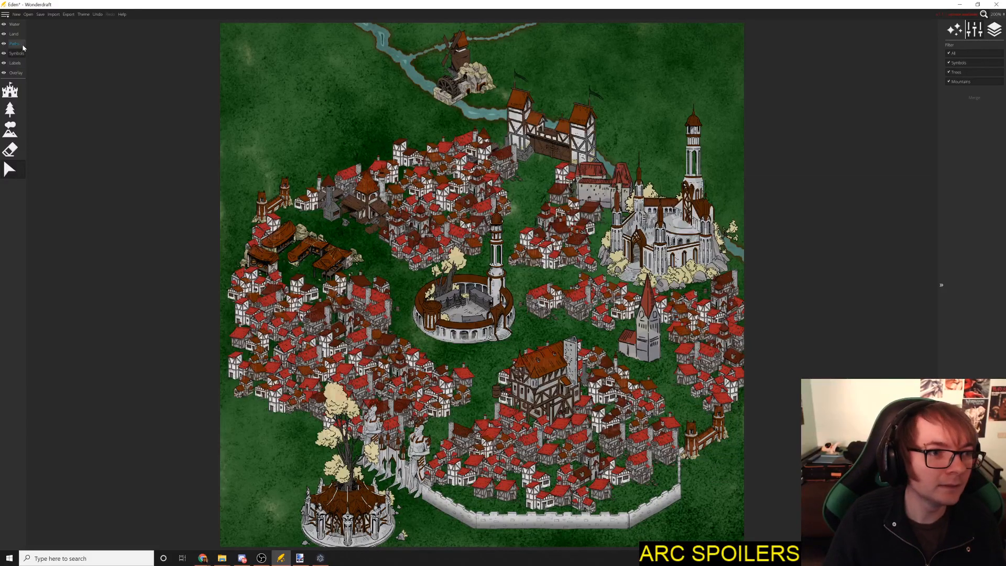
Step: Place a rising wall segment from the southeast gate to the map's east edge and a descending segment east of the cathedral
click(10, 90)
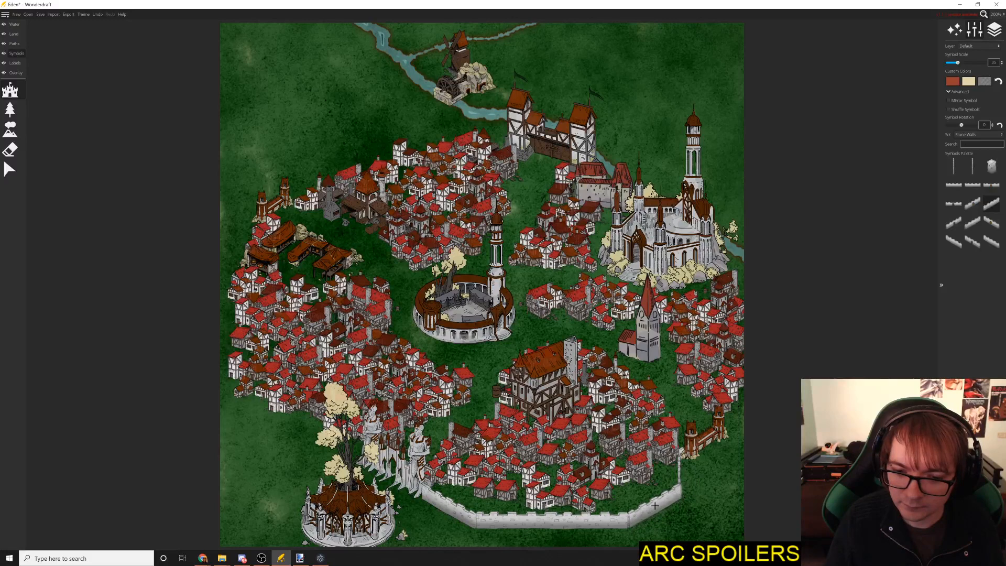
click(745, 414)
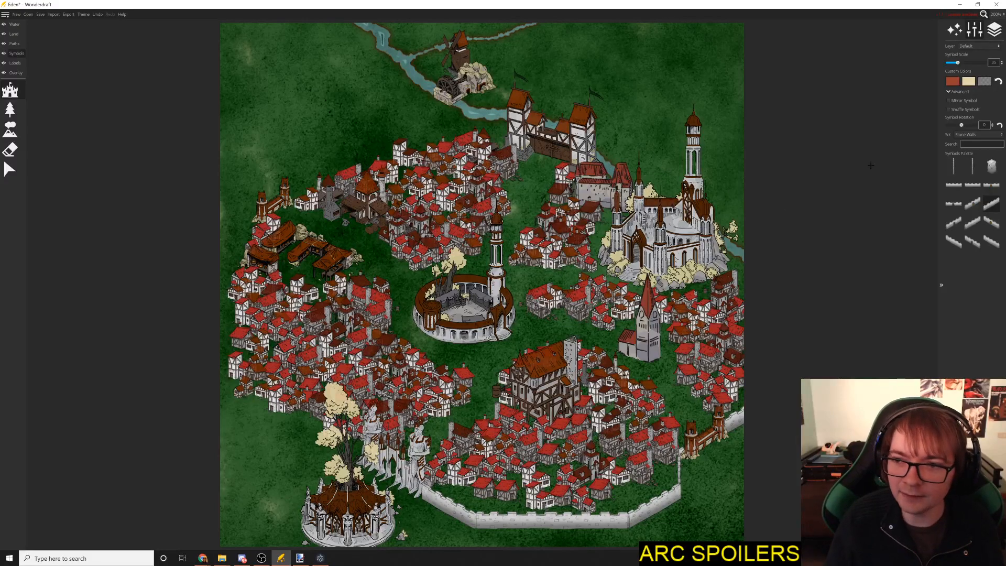
click(992, 241)
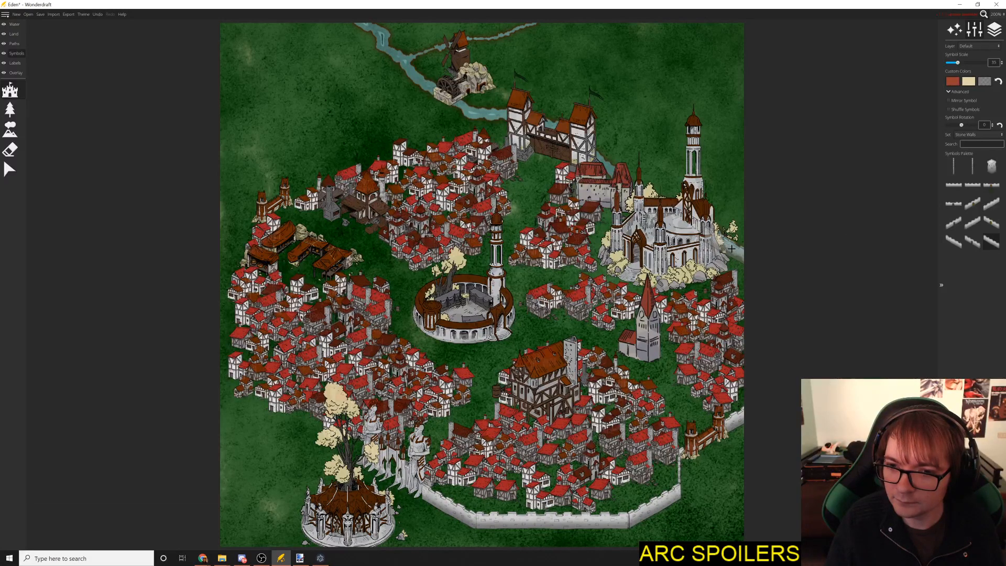
click(733, 256)
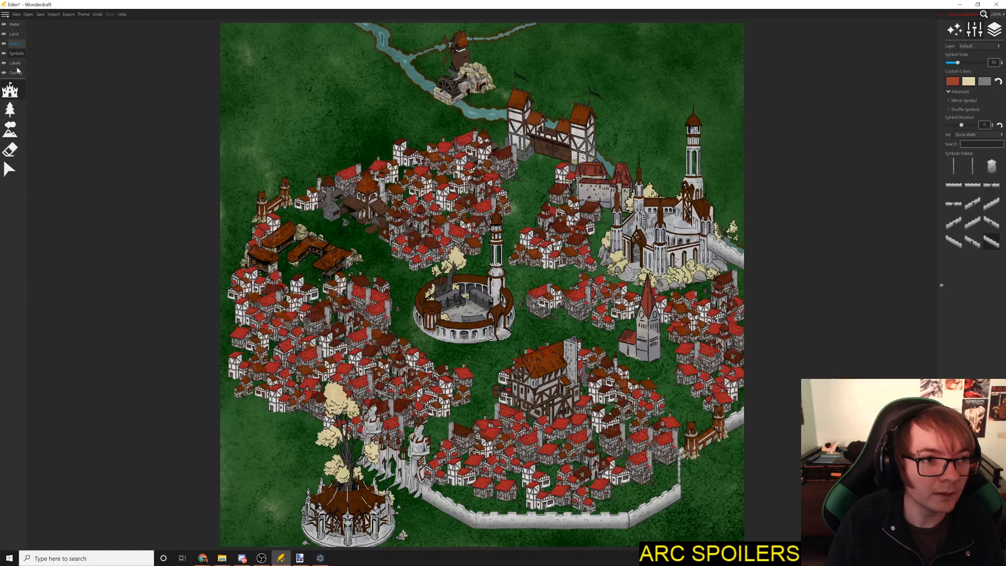
Step: Move the descending wall segment east of the cathedral to symbol layer -1
click(10, 168)
click(743, 253)
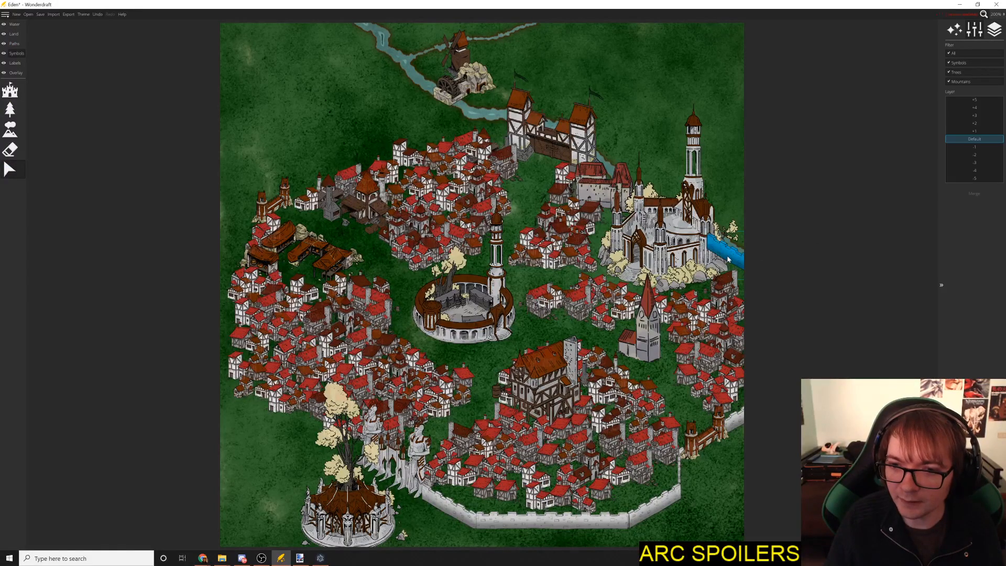
click(974, 147)
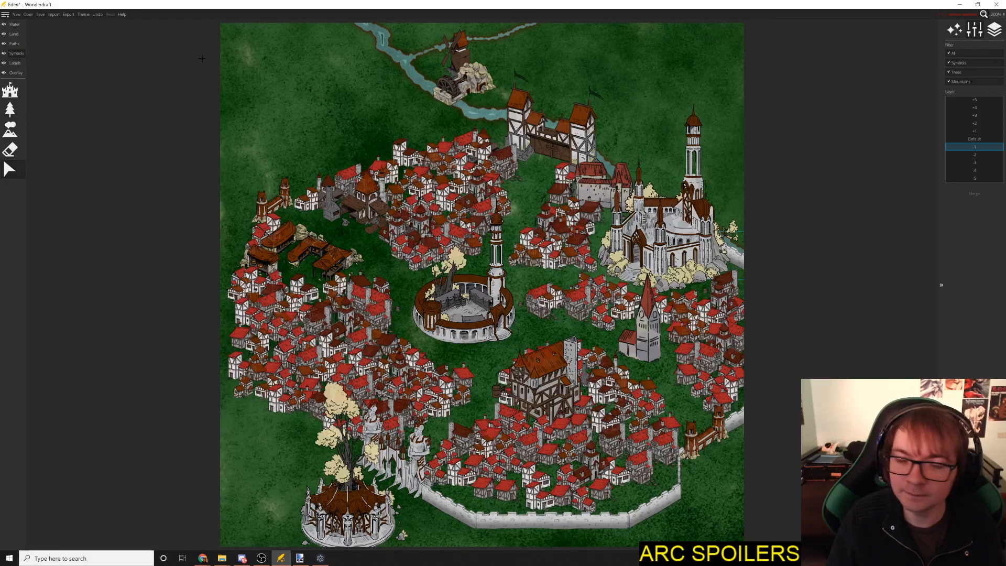
Step: Place a straight wall segment west of the northern gatehouse and a diagonal segment continuing southwest from its west end
click(10, 90)
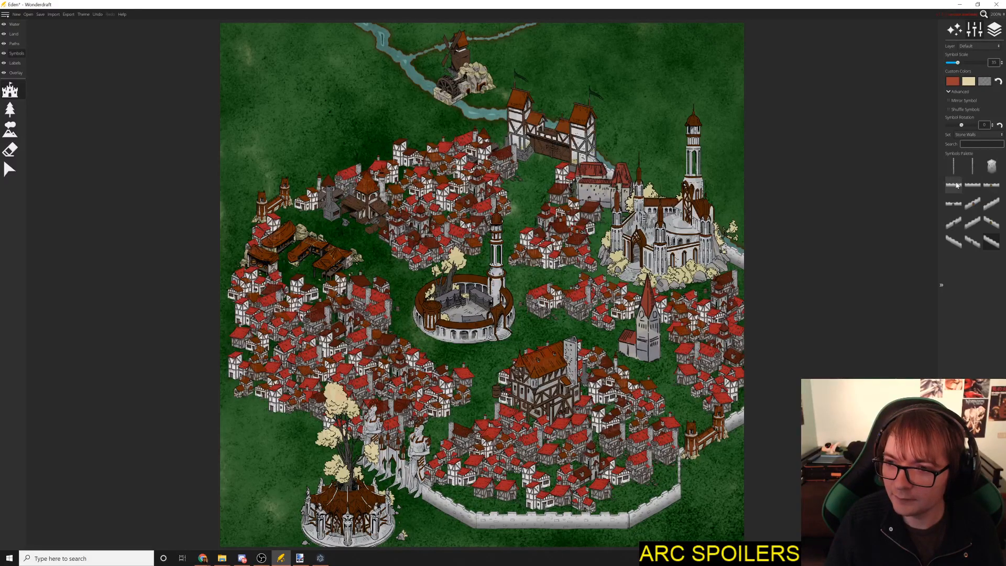
click(973, 186)
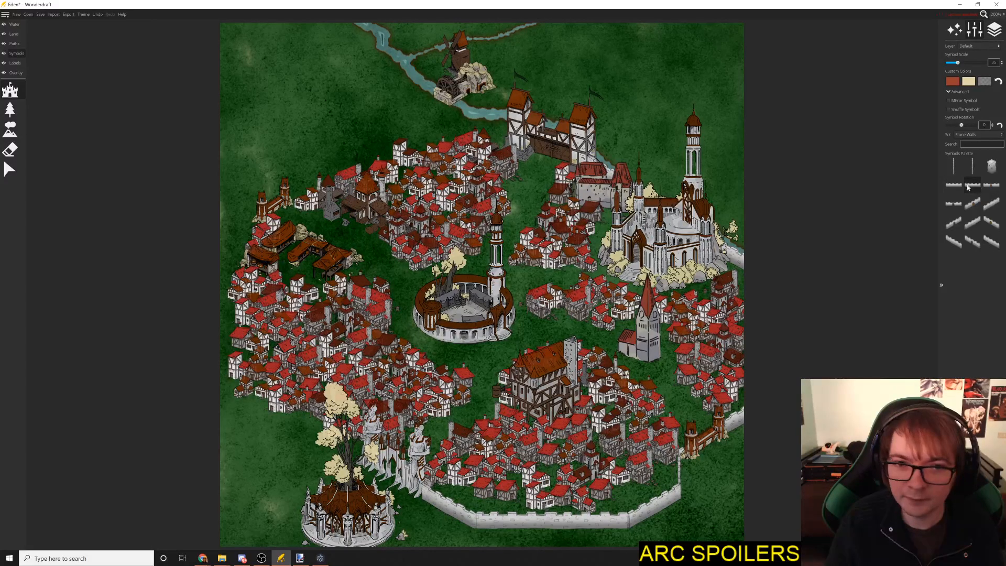
click(468, 136)
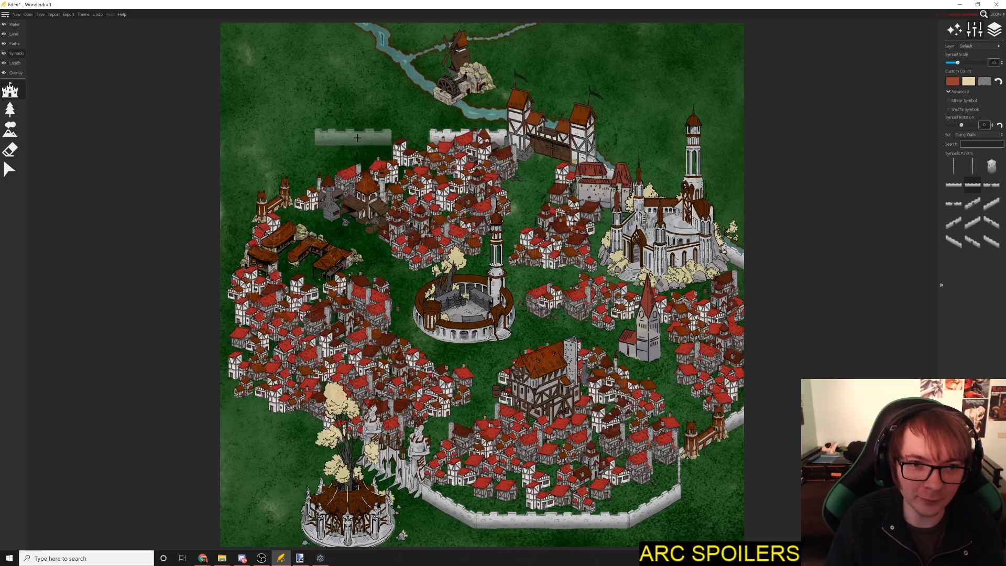
click(991, 203)
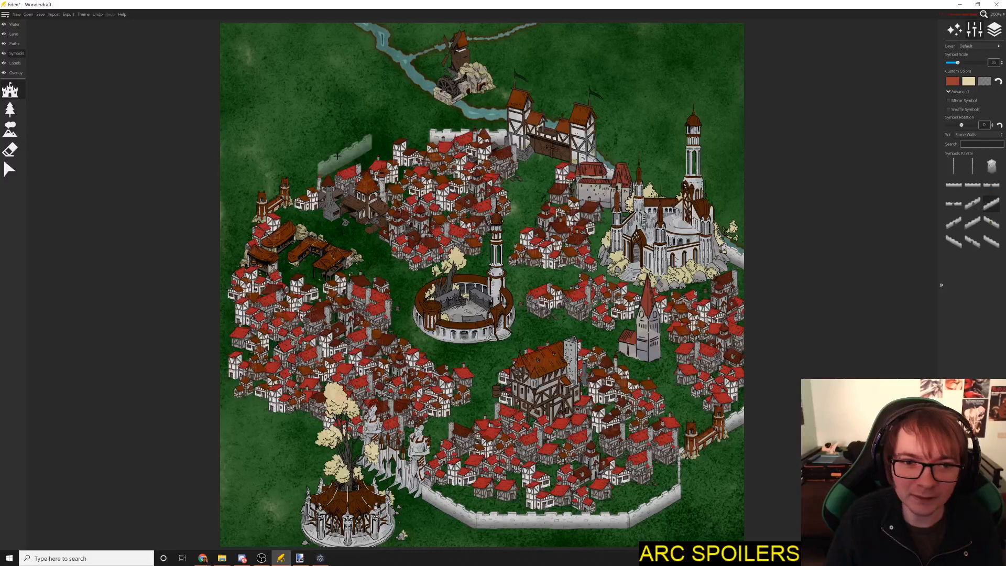
click(403, 149)
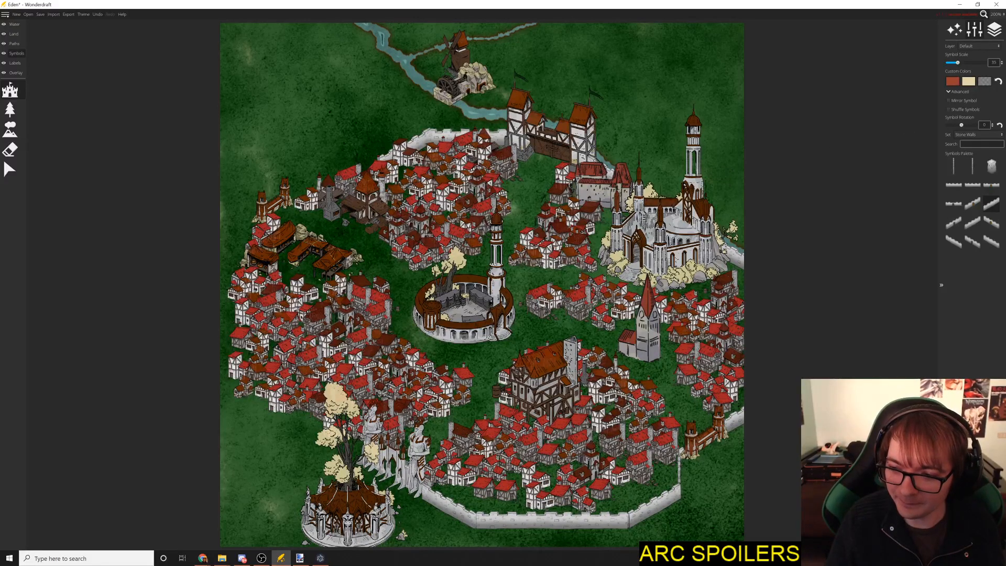
key(alt+Tab)
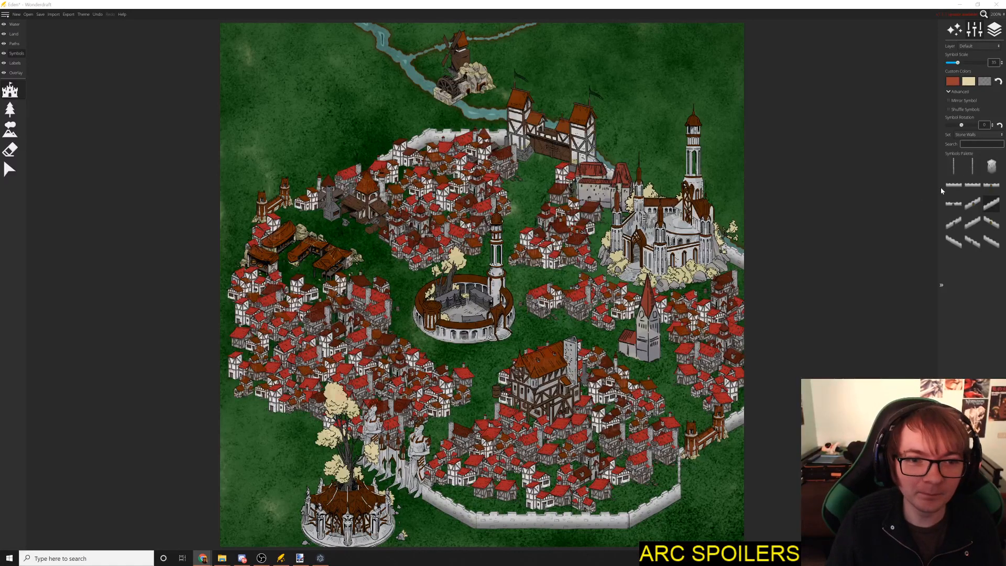
Step: Place a rising diagonal wall segment from the northwest gate and a straight segment joining it to the northern wall
click(972, 187)
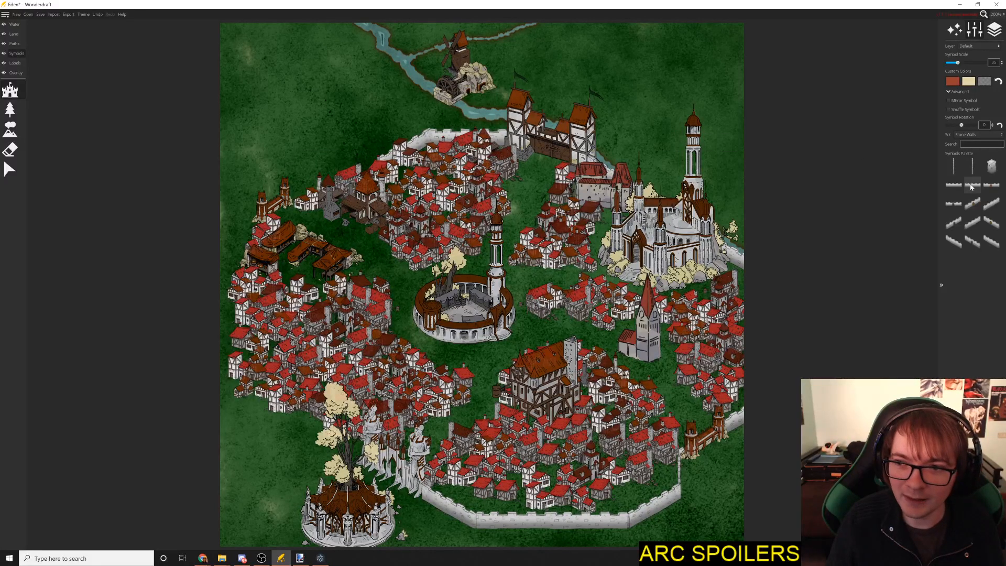
click(989, 210)
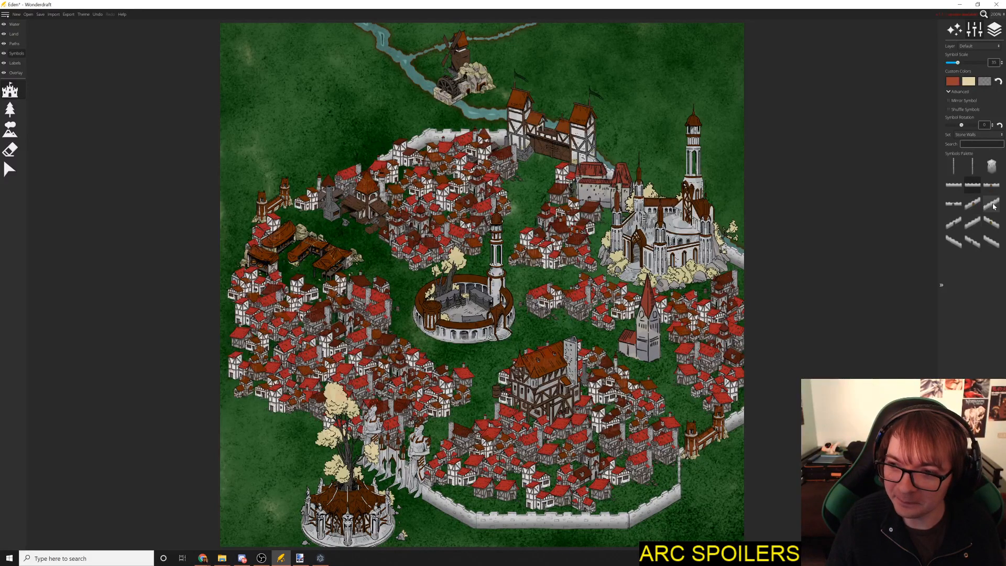
click(312, 181)
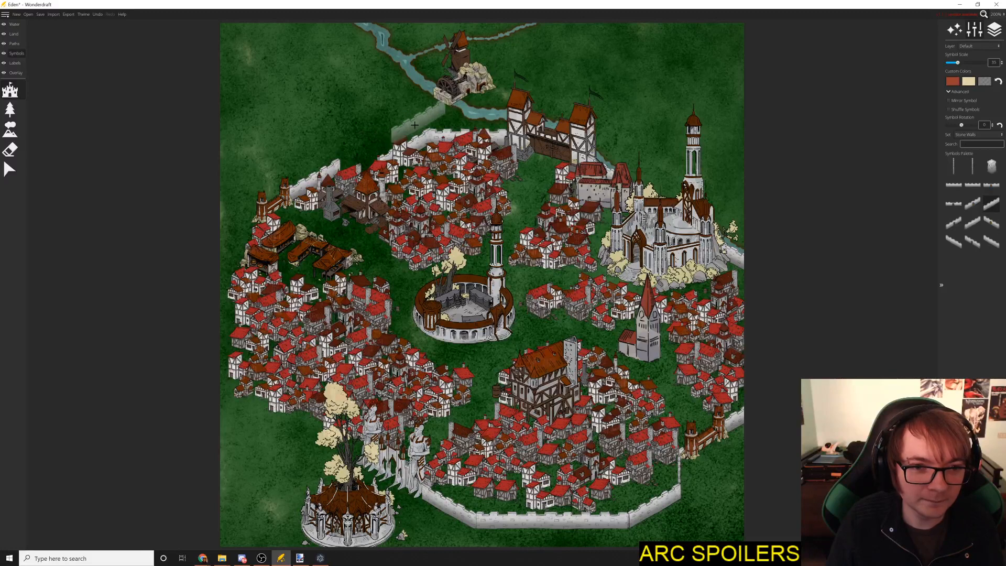
click(971, 187)
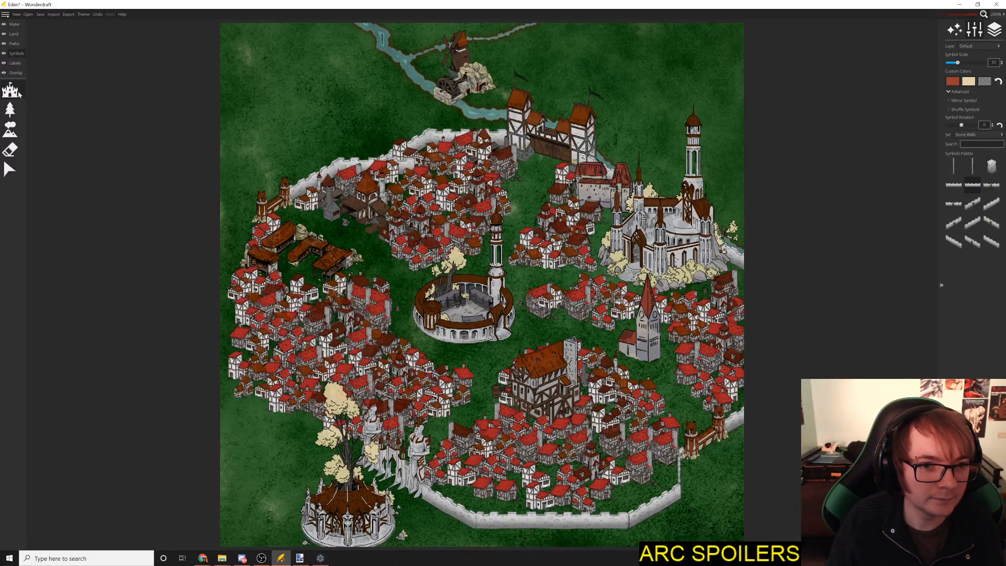
Step: Move the straight wall segment between the northwest gate's diagonal wall and the northern wall to symbol layer -1
click(10, 169)
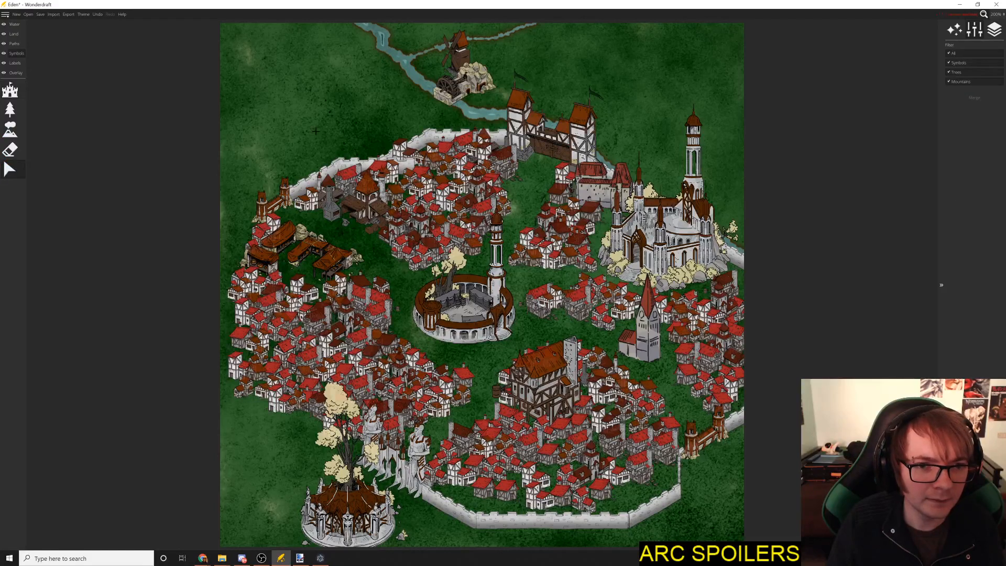
click(350, 165)
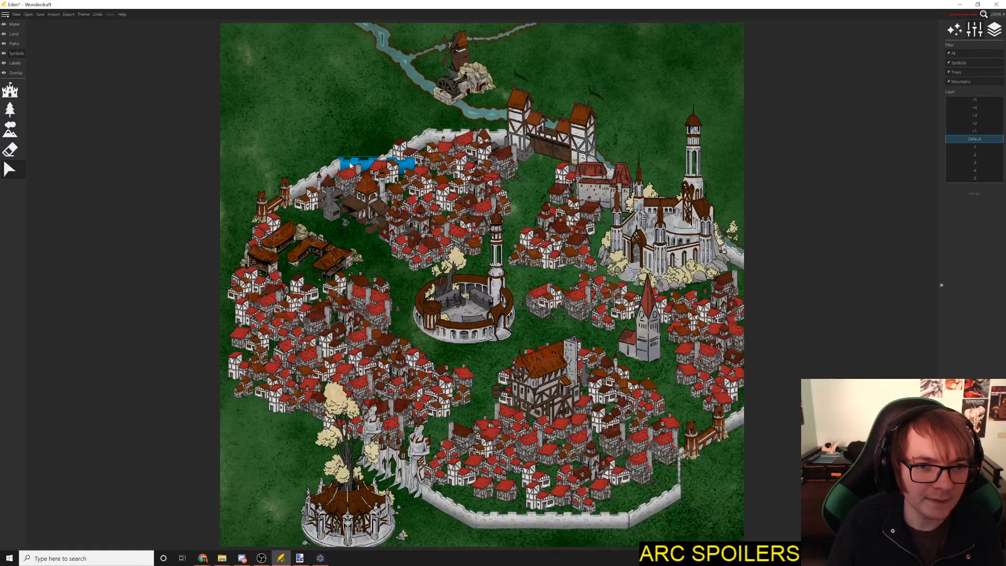
click(977, 147)
click(529, 125)
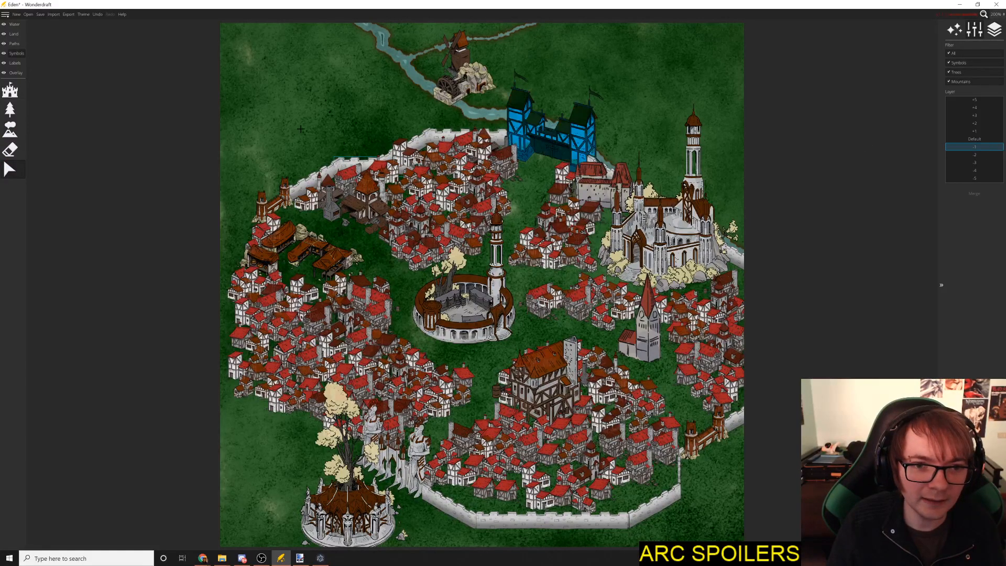
Step: Fill in along the northern wall with shuffled houses from the Premium Buildings Human set, and turn symbol shuffling off
click(10, 91)
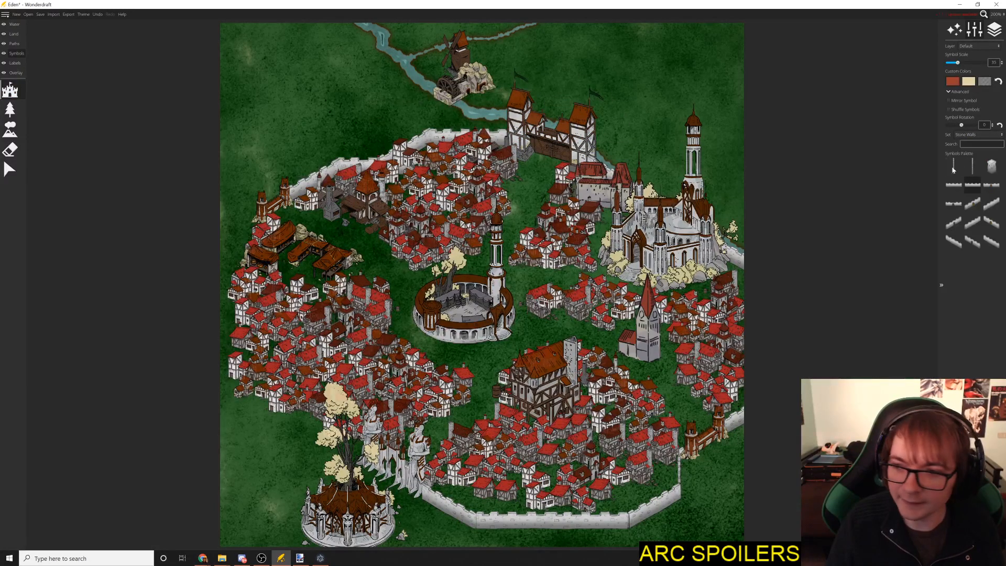
click(978, 135)
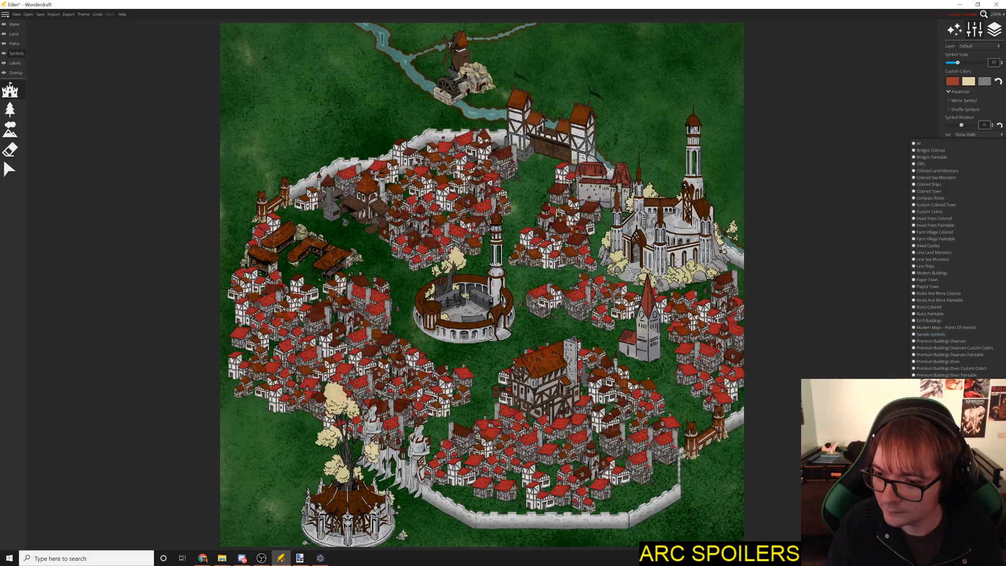
click(938, 382)
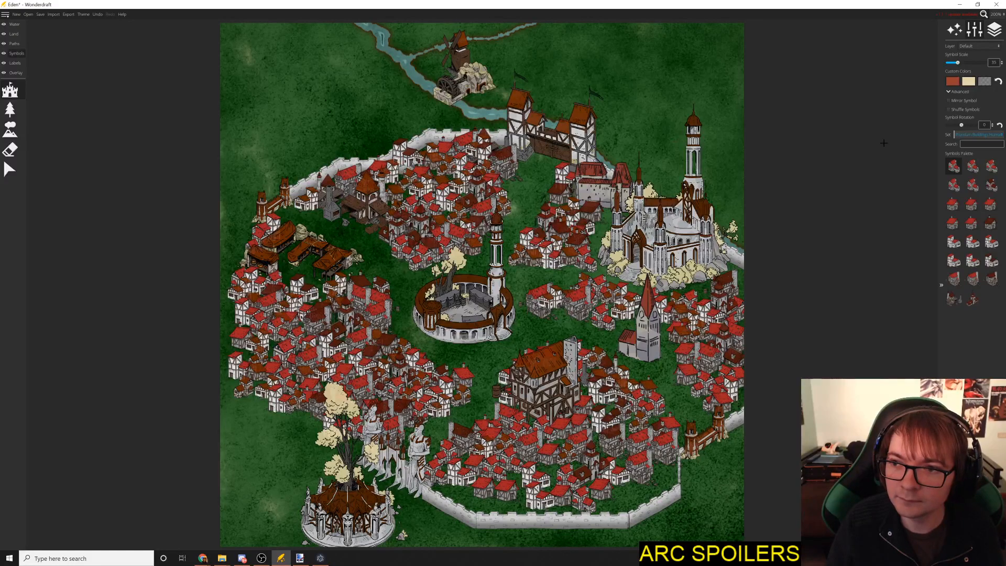
click(975, 111)
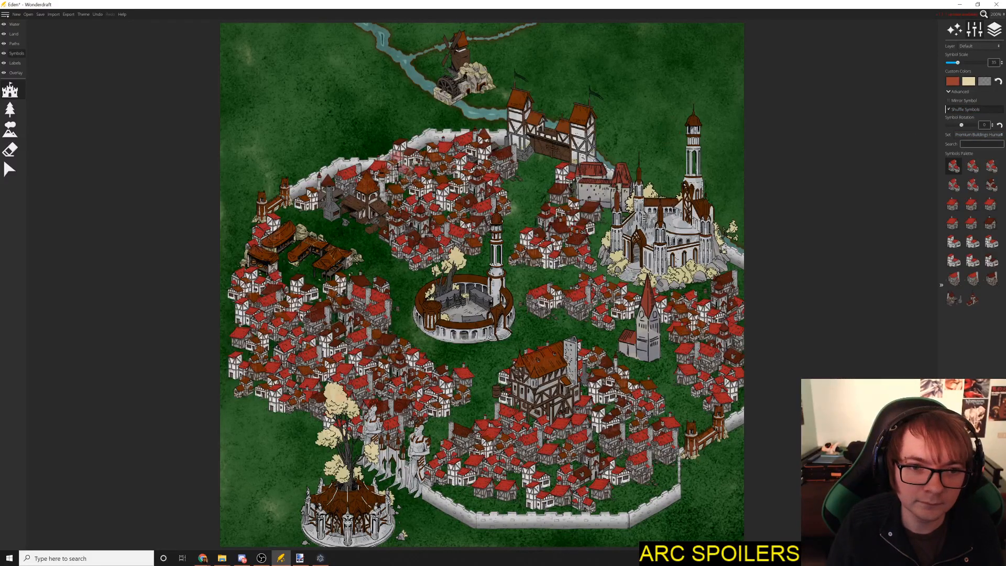
click(398, 169)
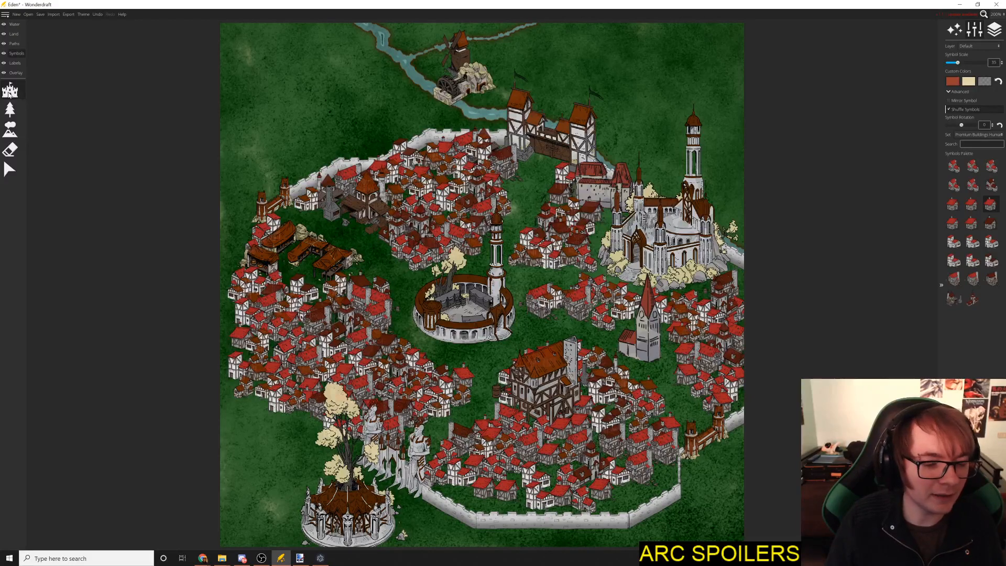
click(964, 109)
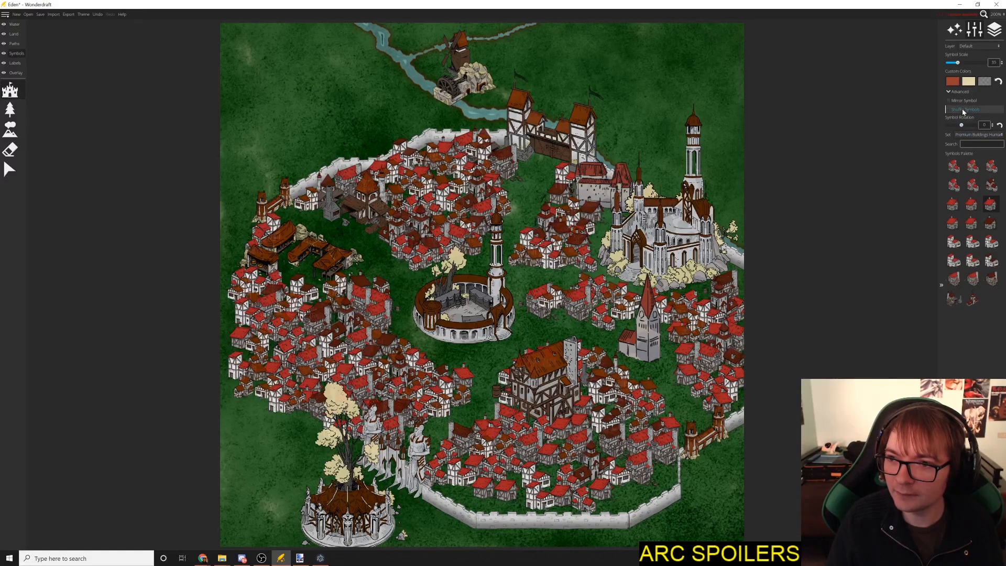
Step: Place a rising wall segment from the Stone Walls set between the map's west edge and the northwest gate
click(979, 135)
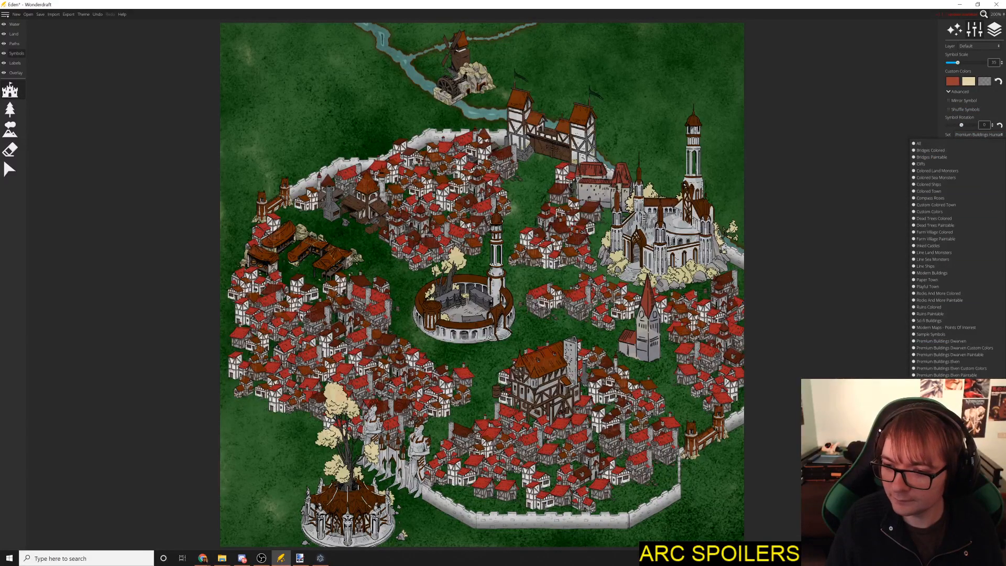
click(920, 358)
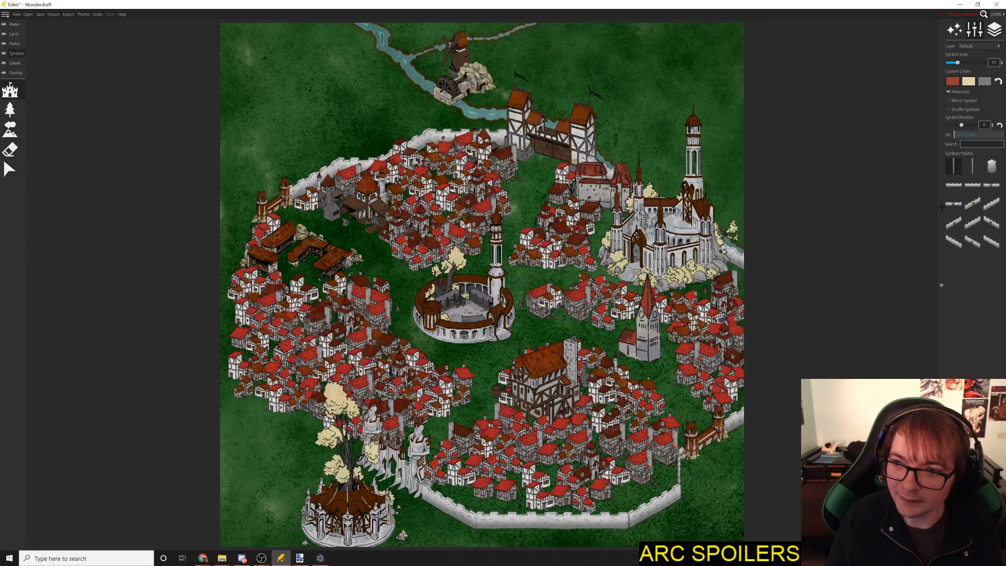
click(991, 204)
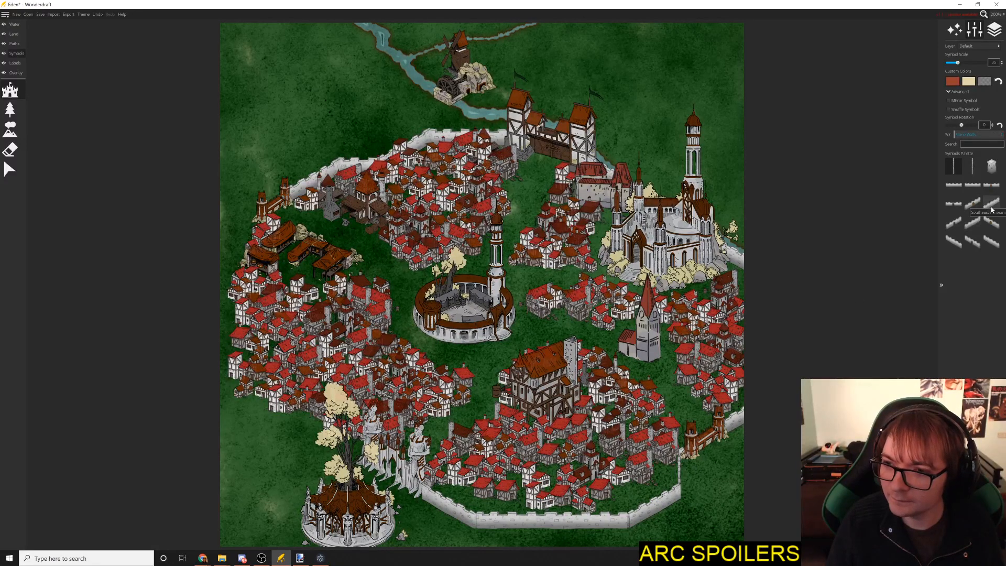
click(232, 229)
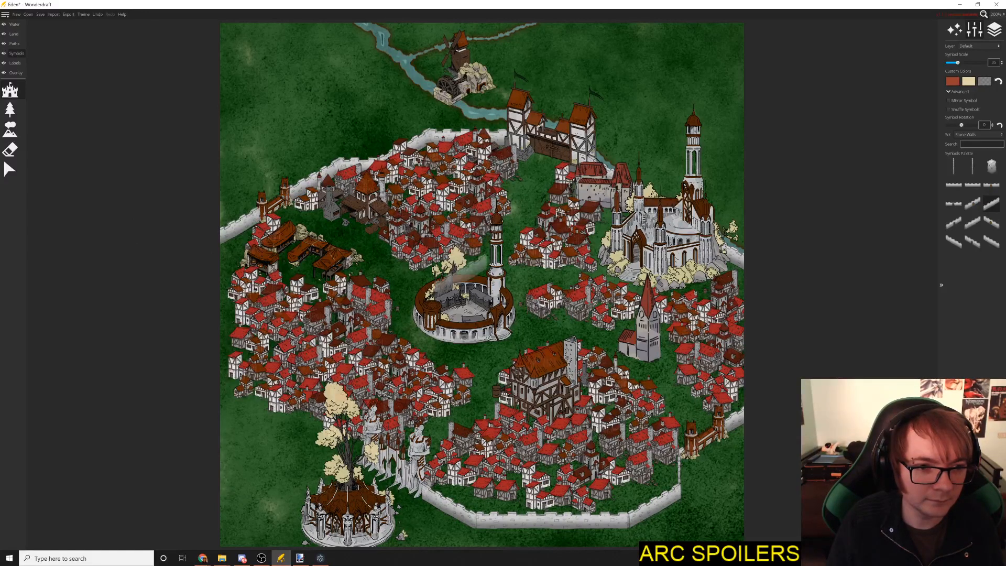
key(ctrl+z)
click(236, 231)
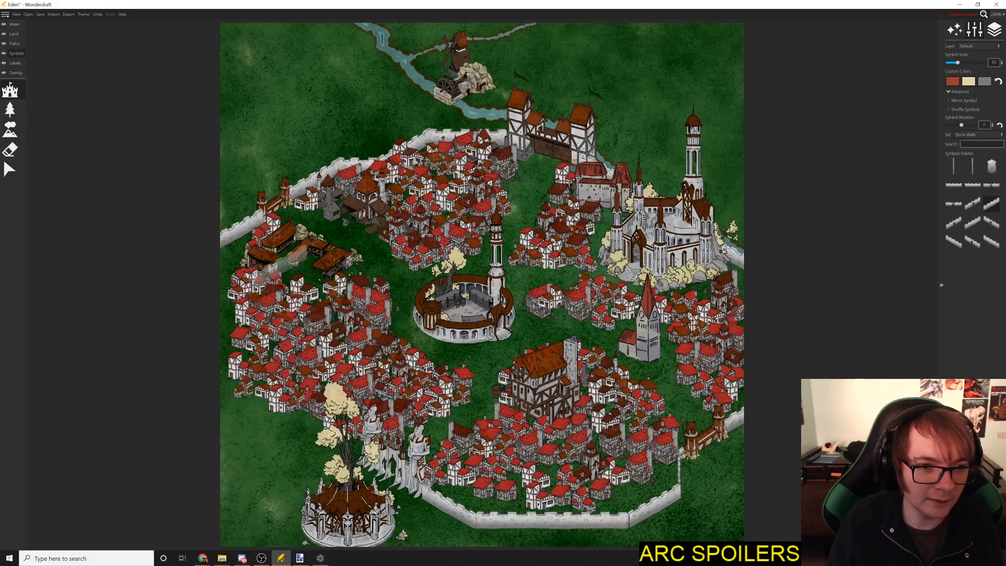
key(ctrl+z)
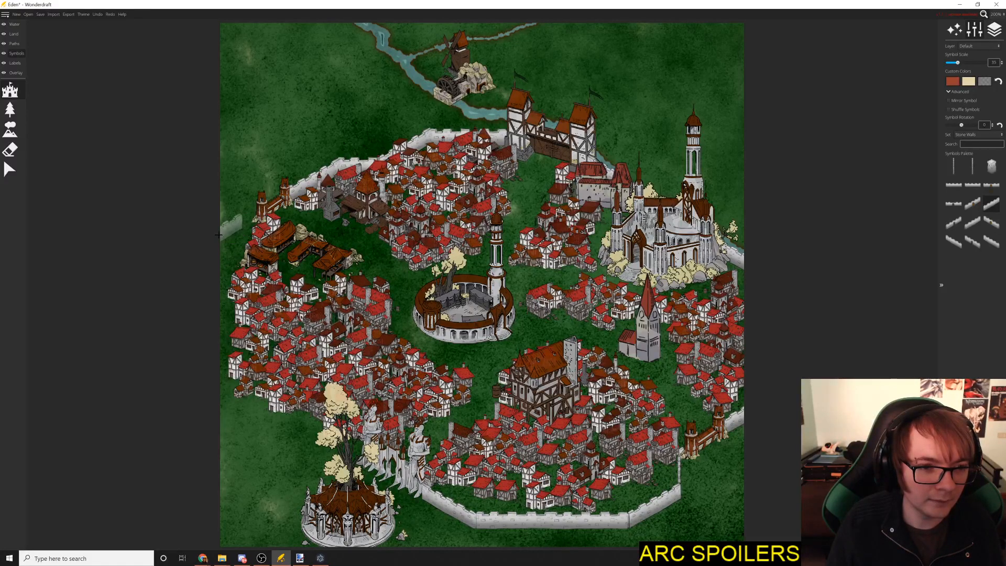
click(234, 228)
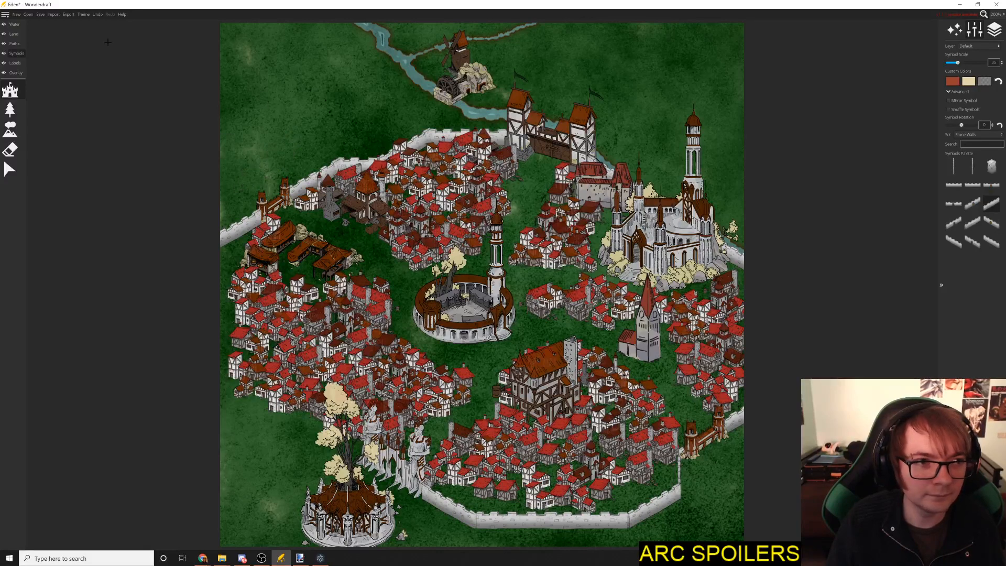
Step: Try symbol layer -1 on the wall segment at the map's west edge and return it to the Default layer
click(16, 53)
click(9, 170)
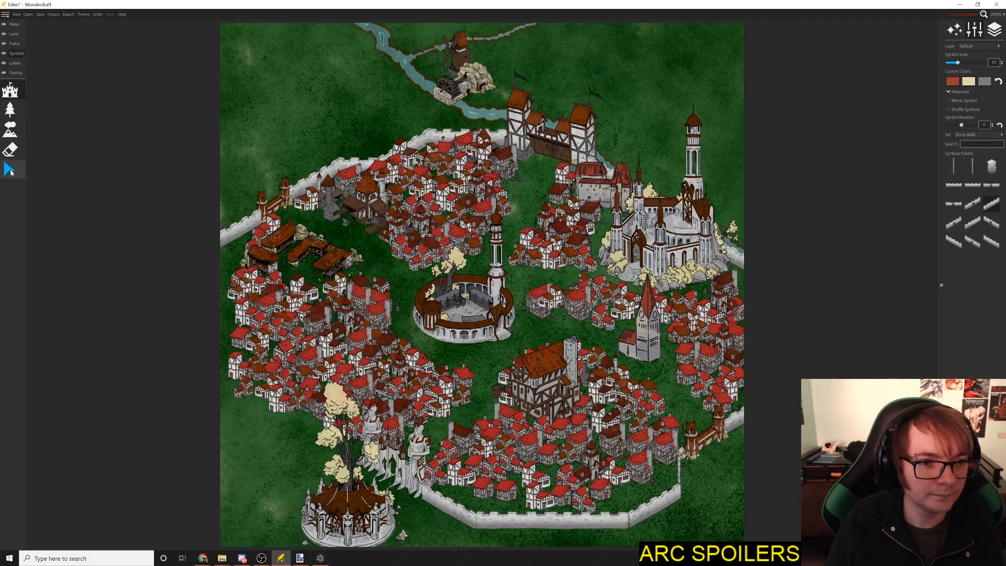
click(227, 232)
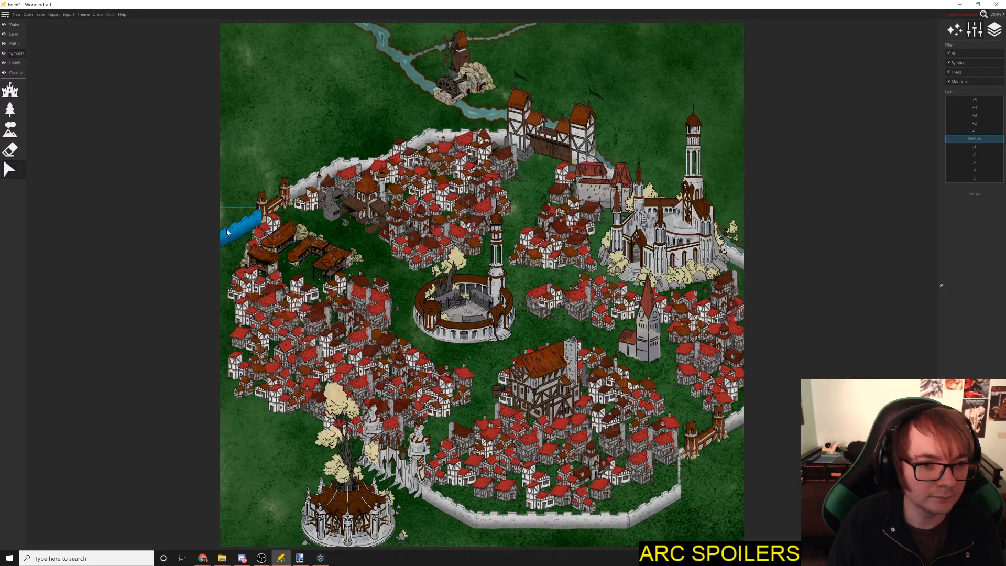
click(974, 147)
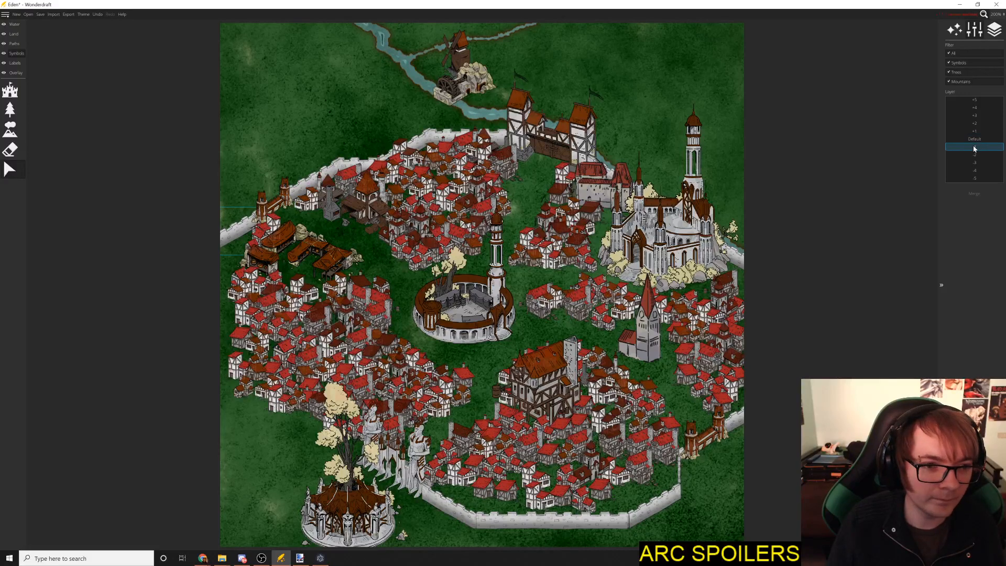
click(975, 139)
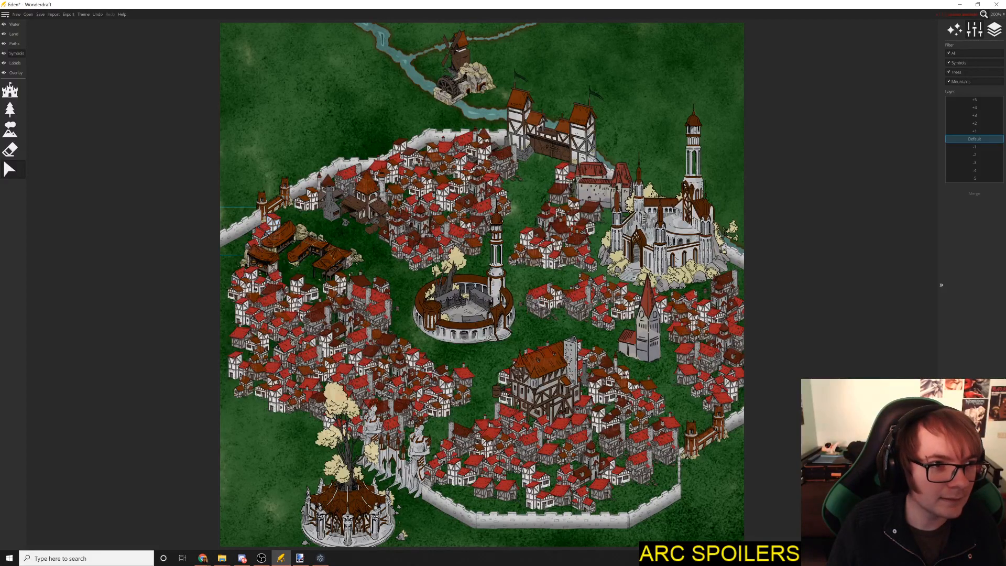
click(15, 171)
click(221, 236)
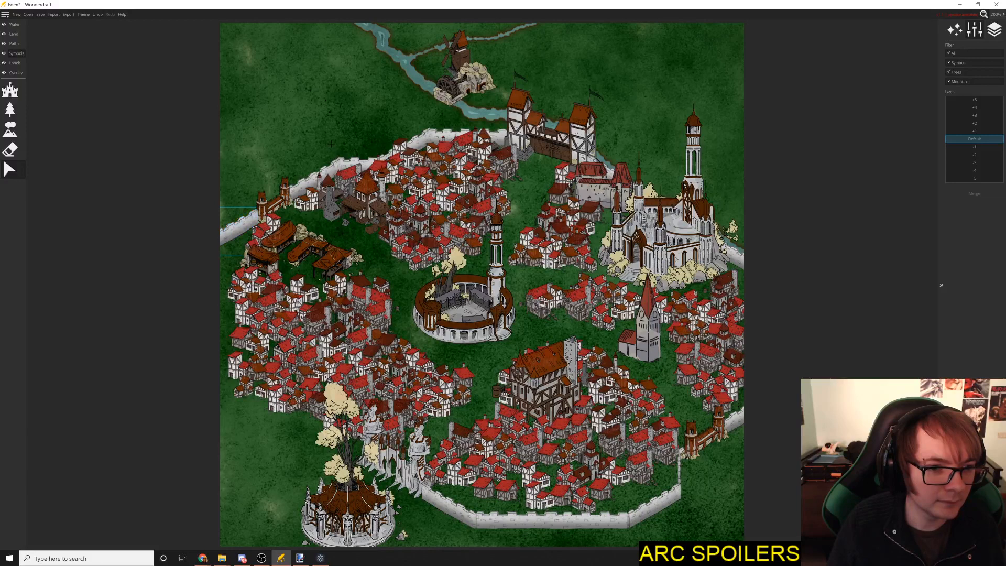
click(272, 147)
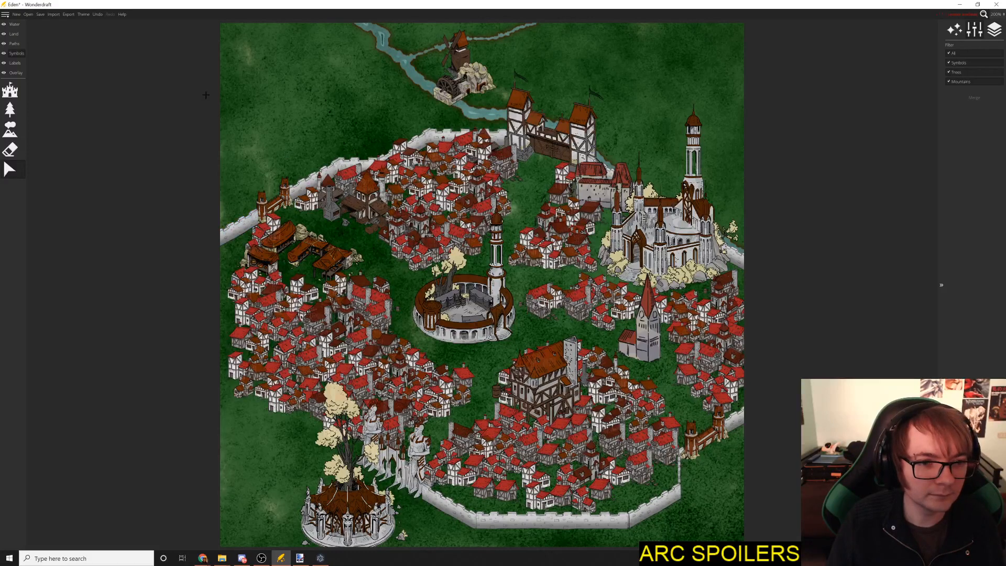
Step: Place two descending wall segments southeast from the map's west edge and a straight segment joining them to the southern statue gate
click(7, 91)
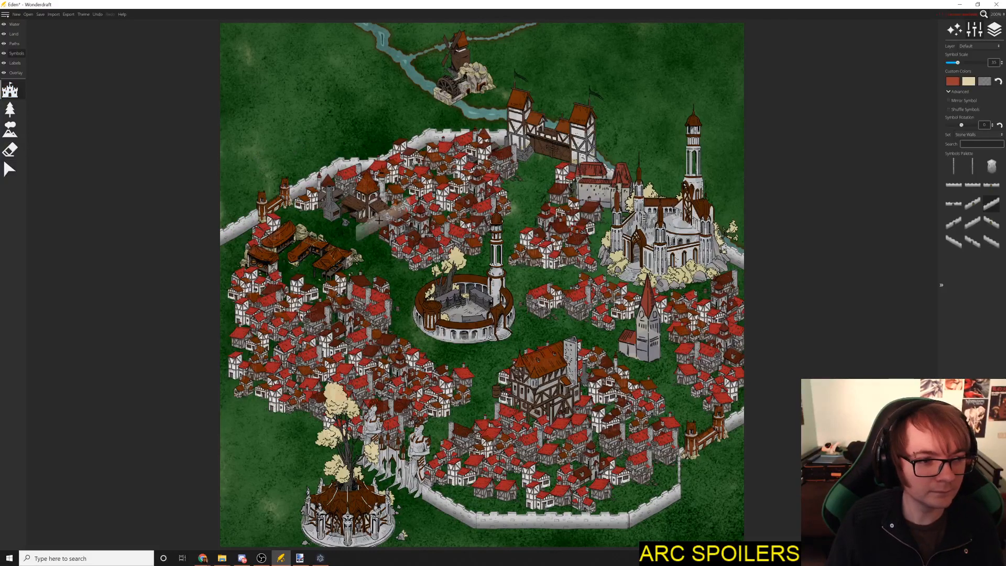
click(995, 242)
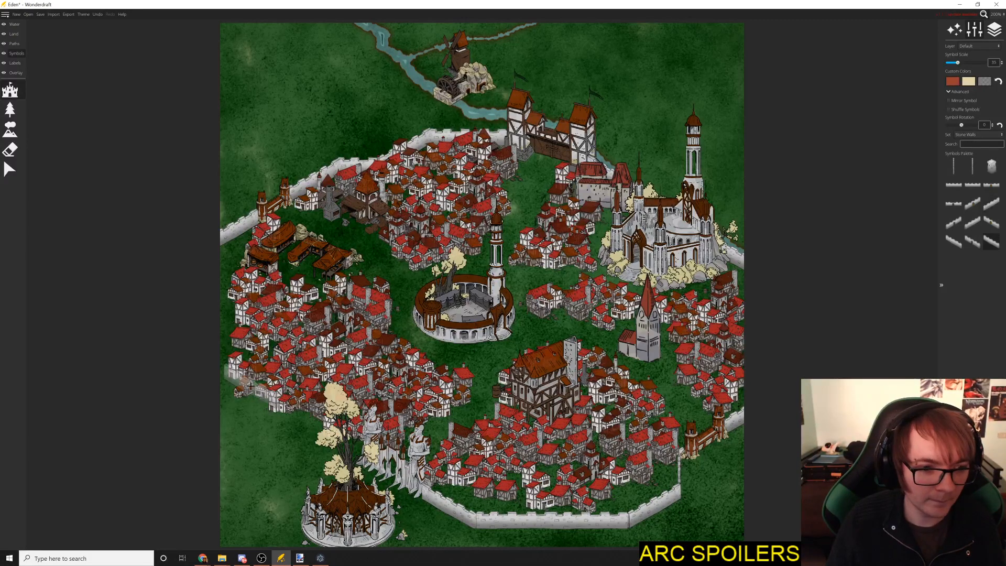
click(238, 399)
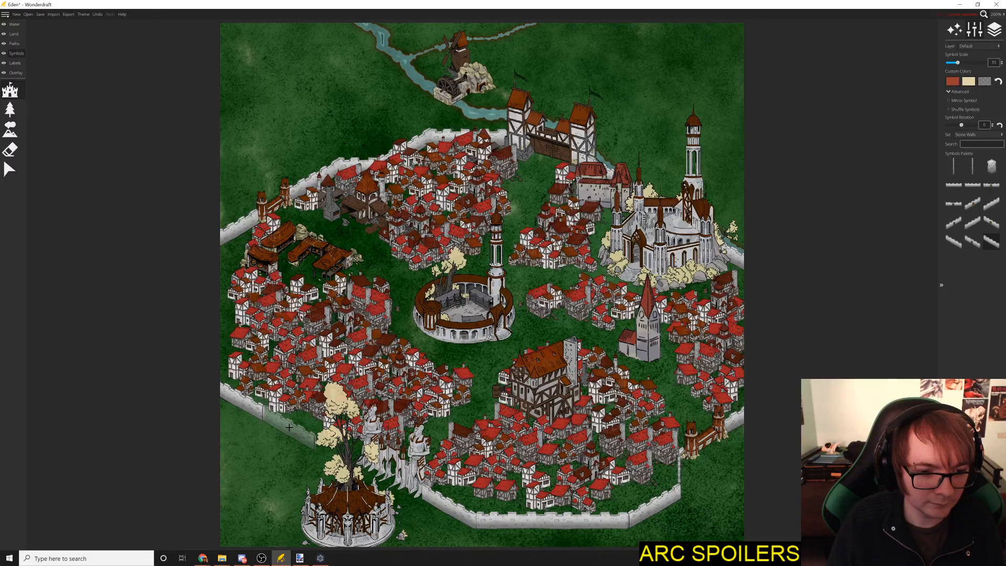
click(289, 427)
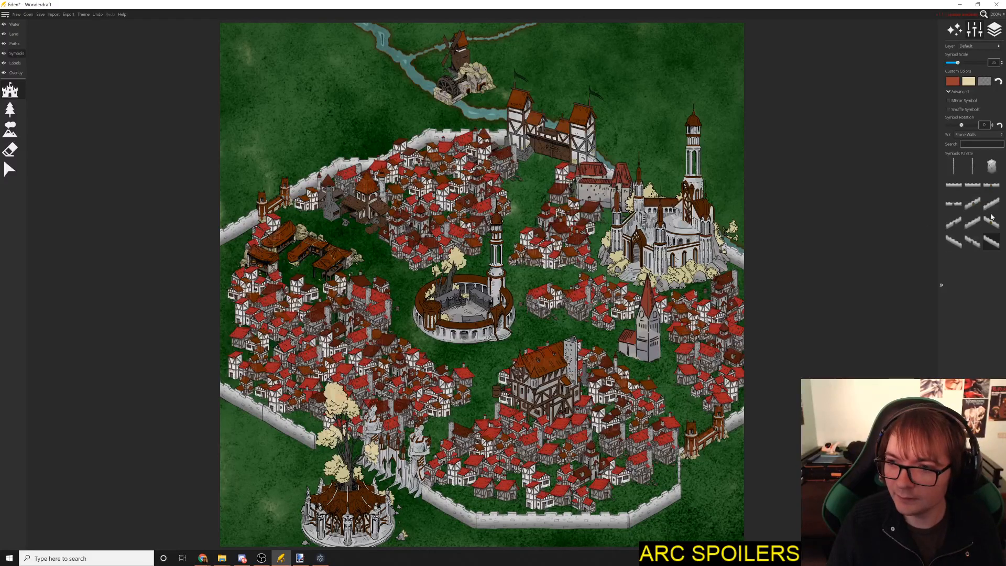
click(973, 184)
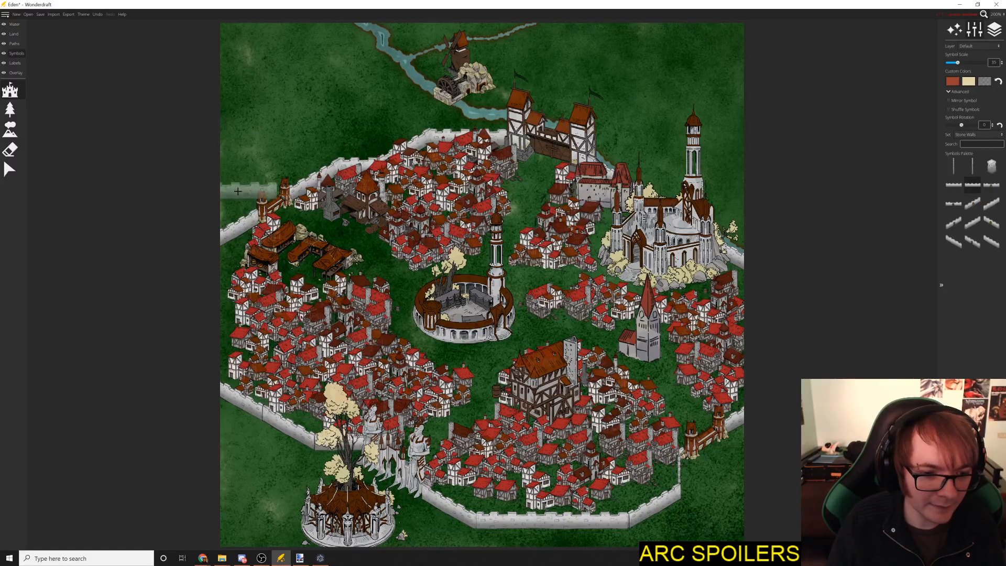
Step: Move the straight wall segment behind the tall tree west of the statue gate to symbol layer -1
click(10, 168)
drag(261, 385, 321, 446)
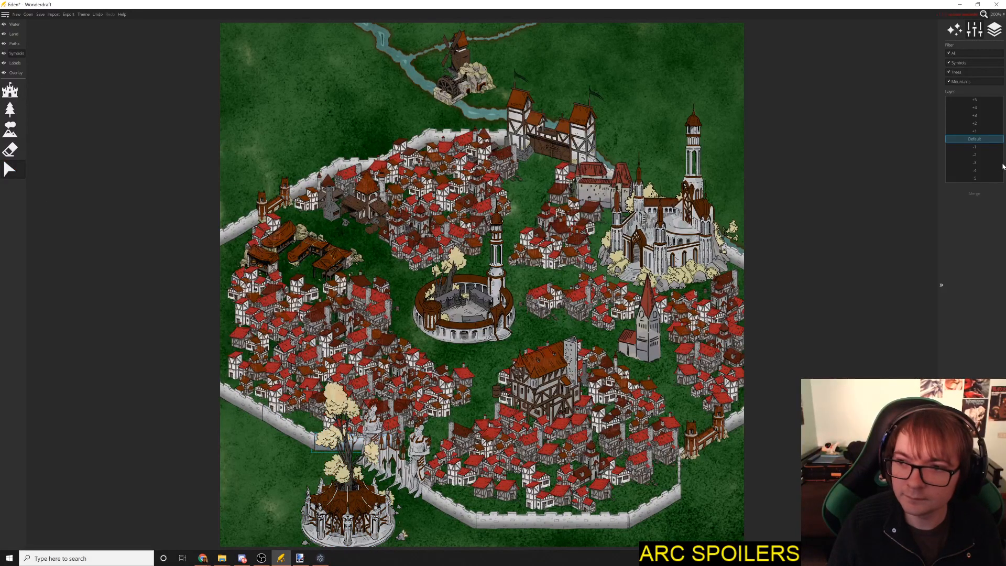
click(975, 148)
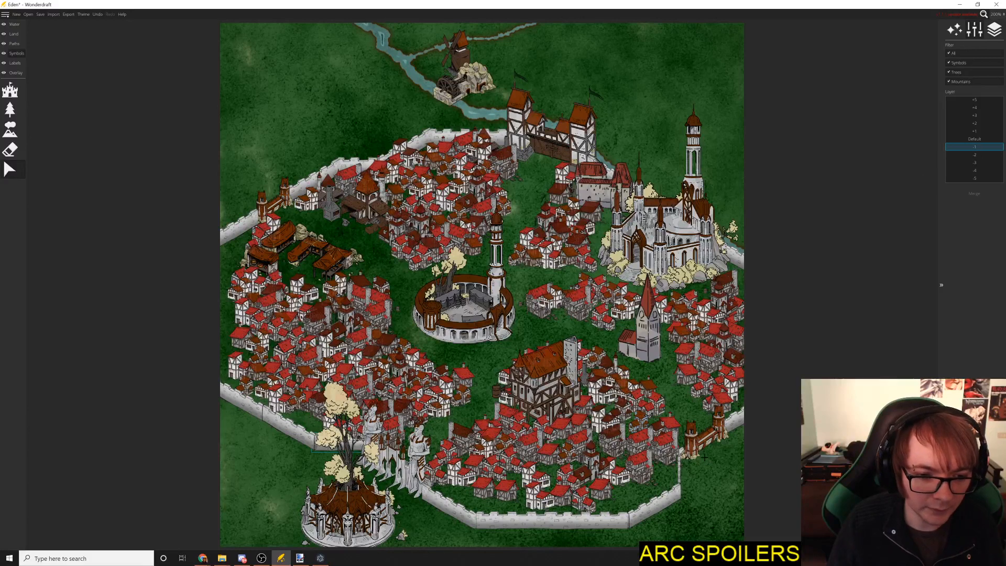
click(719, 520)
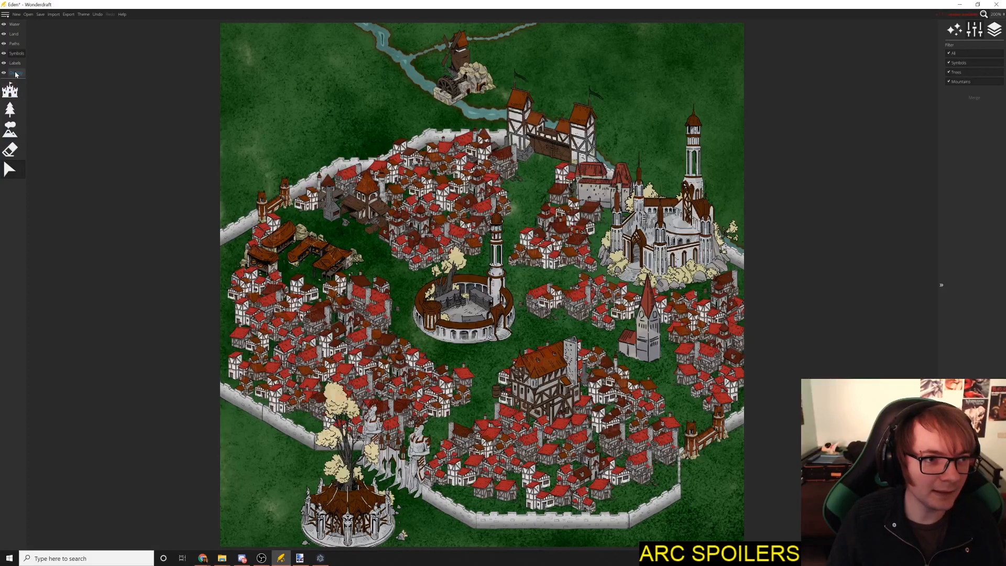
Step: Paint grey-brown streets from the northwest gate past the central arena to the north gate and eastward below the cathedral
click(15, 34)
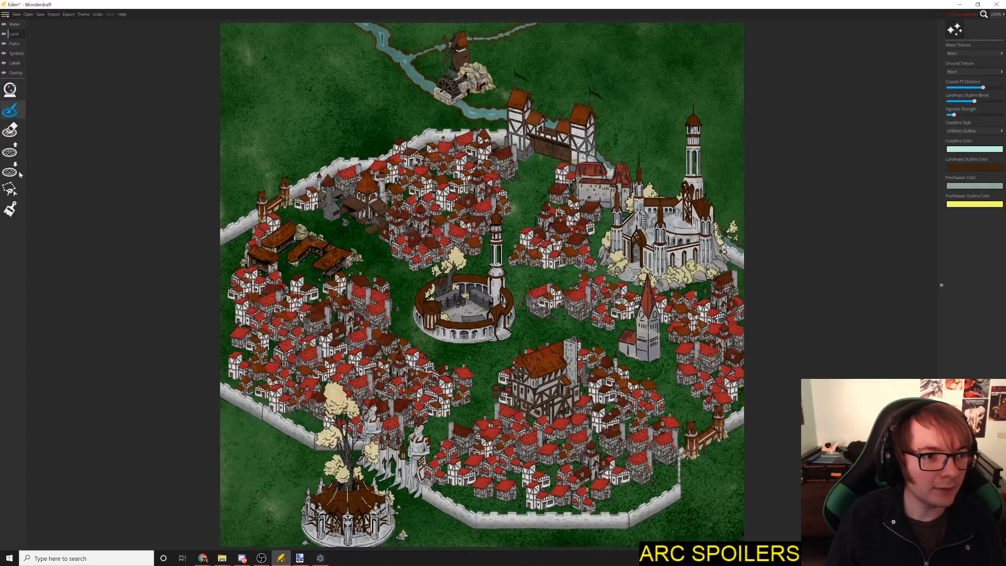
click(11, 209)
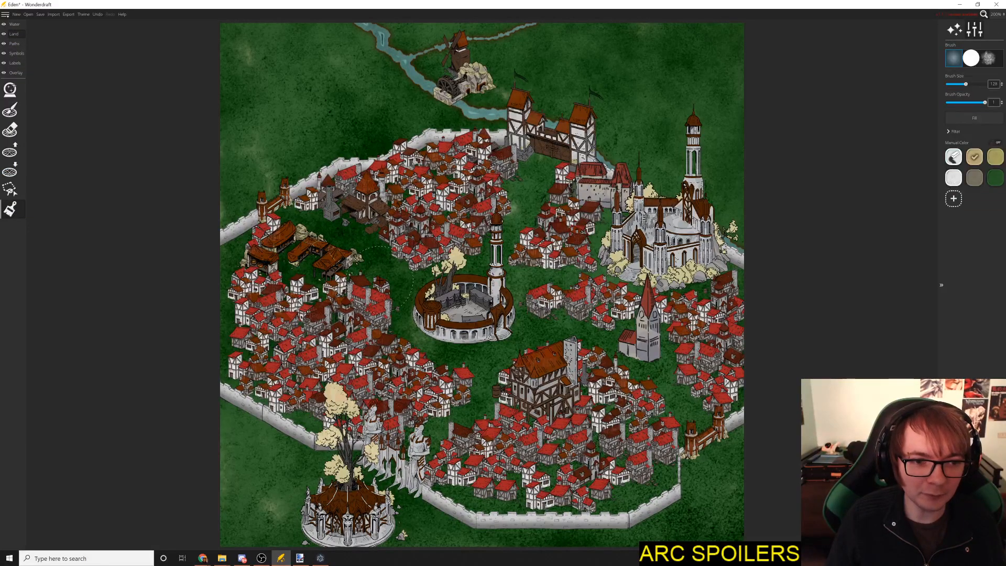
click(975, 178)
mouse_move(304, 222)
mouse_down()
mouse_move(398, 268)
mouse_move(372, 241)
mouse_move(306, 272)
mouse_move(319, 294)
mouse_move(401, 309)
mouse_move(341, 227)
mouse_move(363, 255)
mouse_up()
mouse_move(453, 281)
mouse_down()
mouse_move(511, 233)
mouse_move(529, 184)
mouse_up()
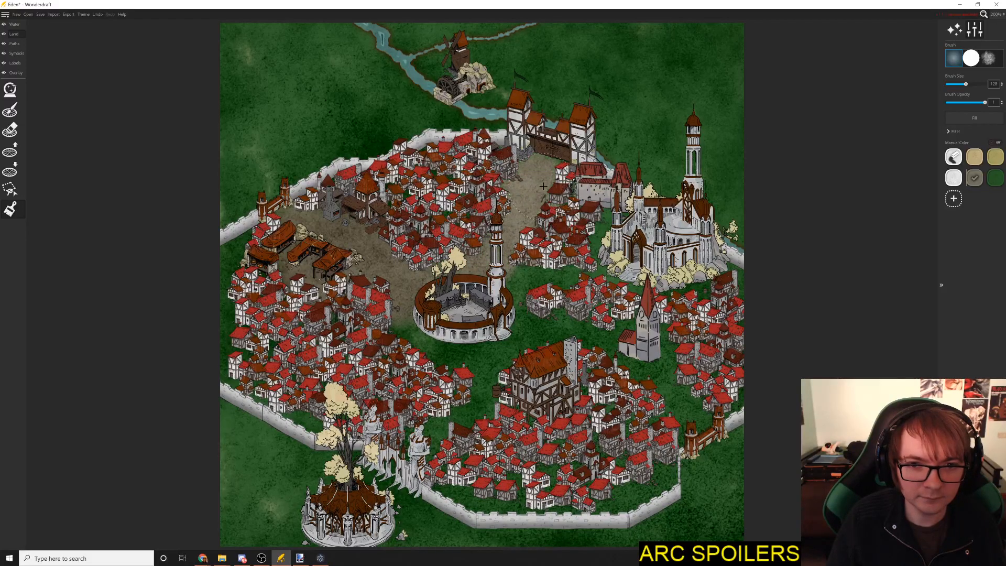
mouse_move(508, 278)
mouse_down()
mouse_move(571, 275)
mouse_move(621, 215)
mouse_move(702, 291)
mouse_move(721, 273)
mouse_up()
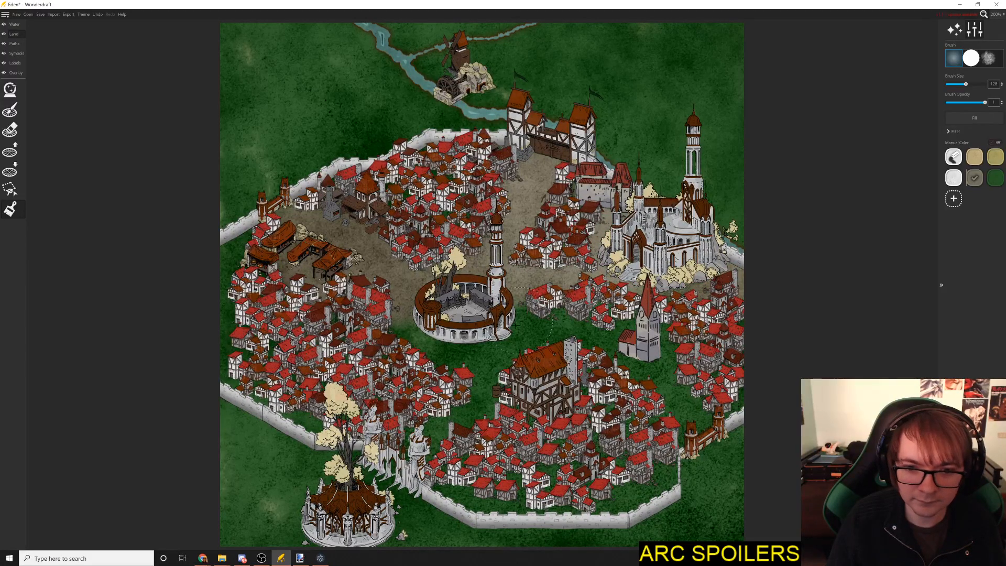
Step: Paint the grey-brown street from the central arena to the southern statue gate and the ground around the tree building outside it
mouse_move(515, 332)
mouse_down()
mouse_move(453, 416)
mouse_move(396, 464)
mouse_move(402, 456)
mouse_up()
mouse_move(401, 493)
mouse_down()
mouse_move(366, 478)
mouse_move(293, 519)
mouse_move(321, 555)
mouse_move(393, 503)
mouse_move(360, 544)
mouse_move(394, 505)
mouse_move(390, 535)
mouse_up()
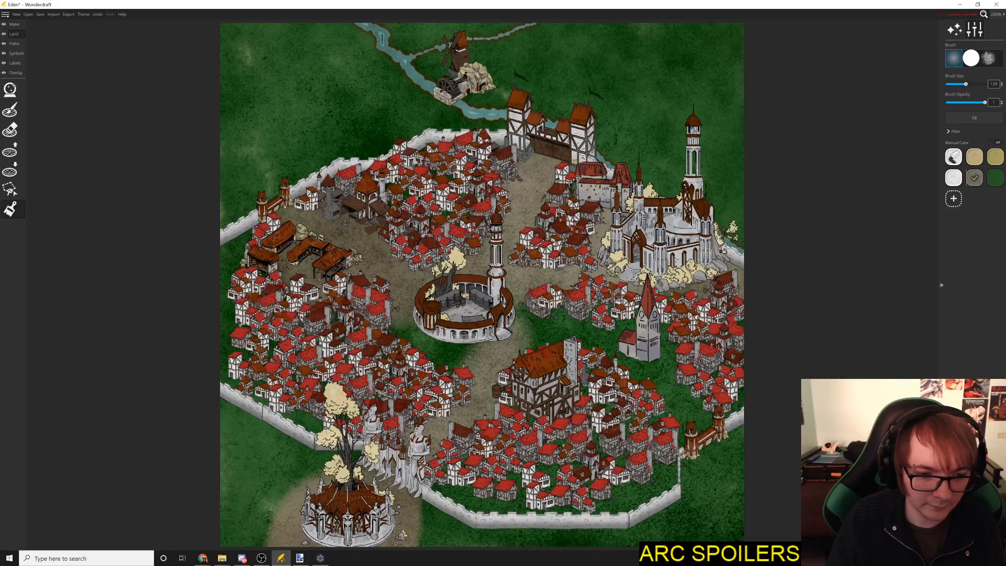
drag(341, 502, 343, 475)
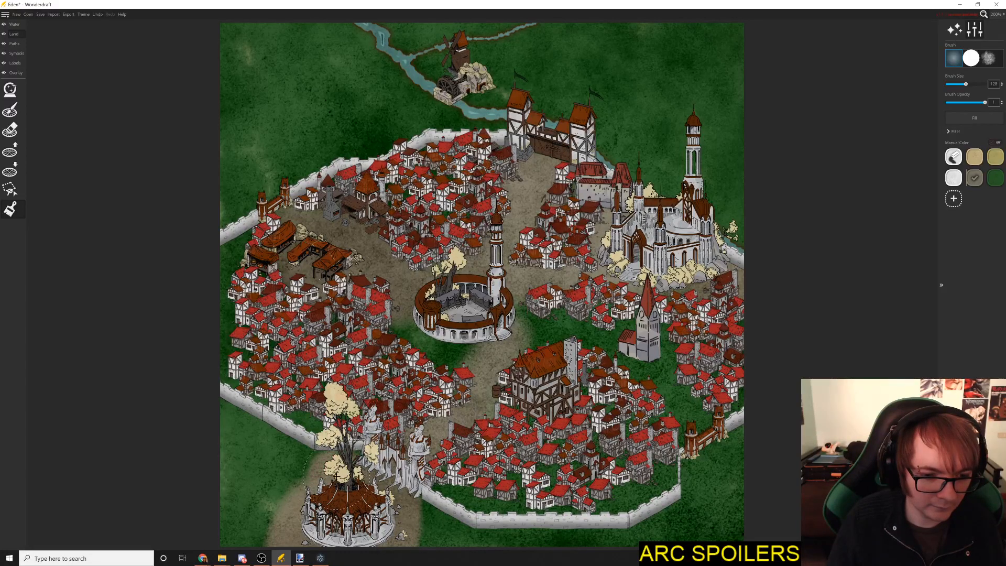
drag(399, 521, 456, 532)
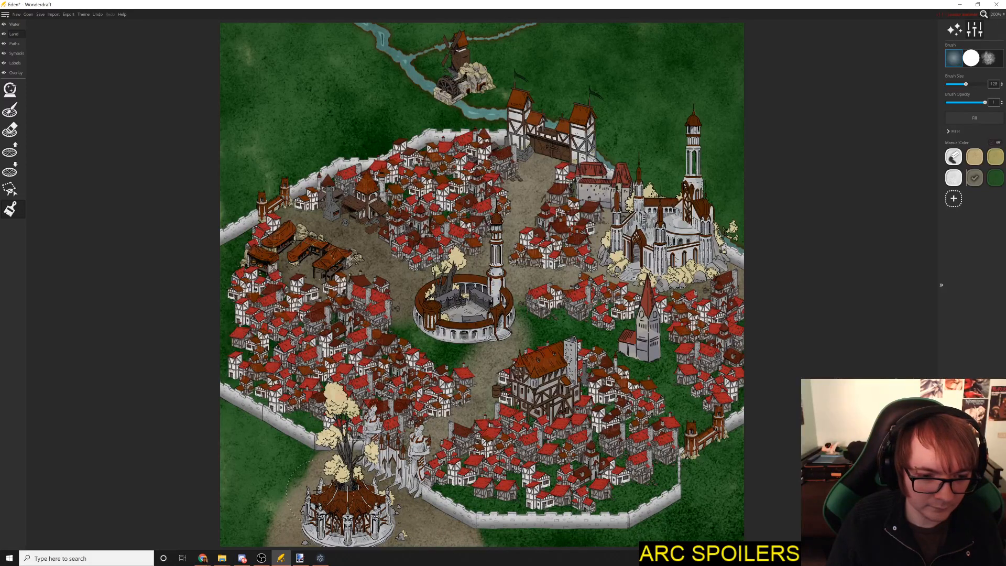
mouse_move(314, 493)
mouse_down()
mouse_move(292, 475)
mouse_move(297, 538)
mouse_move(279, 533)
mouse_move(293, 542)
mouse_move(390, 544)
mouse_move(305, 518)
mouse_move(285, 528)
mouse_move(296, 465)
mouse_up()
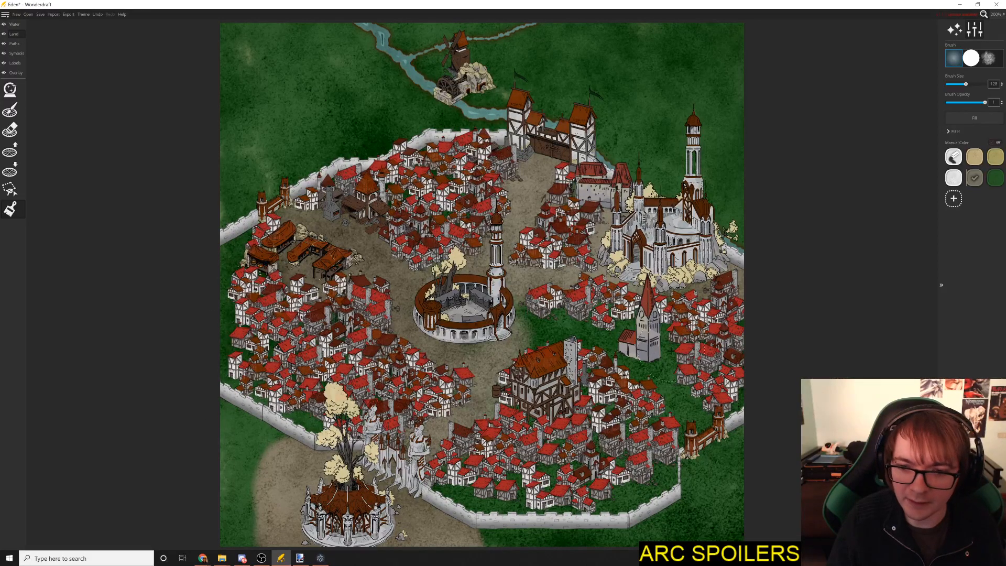
Step: Paint the street to the southeast gate grey-brown and, with smaller brushes, the ground outside the northwest gate and along the walls
mouse_move(550, 325)
mouse_down()
mouse_move(641, 354)
mouse_move(654, 347)
mouse_move(647, 365)
mouse_move(689, 430)
mouse_up()
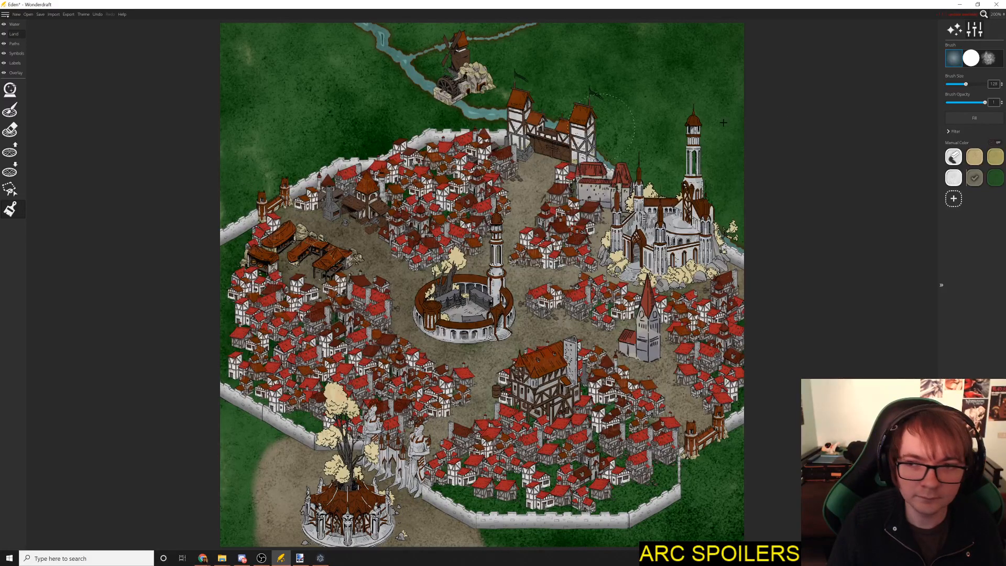
click(967, 103)
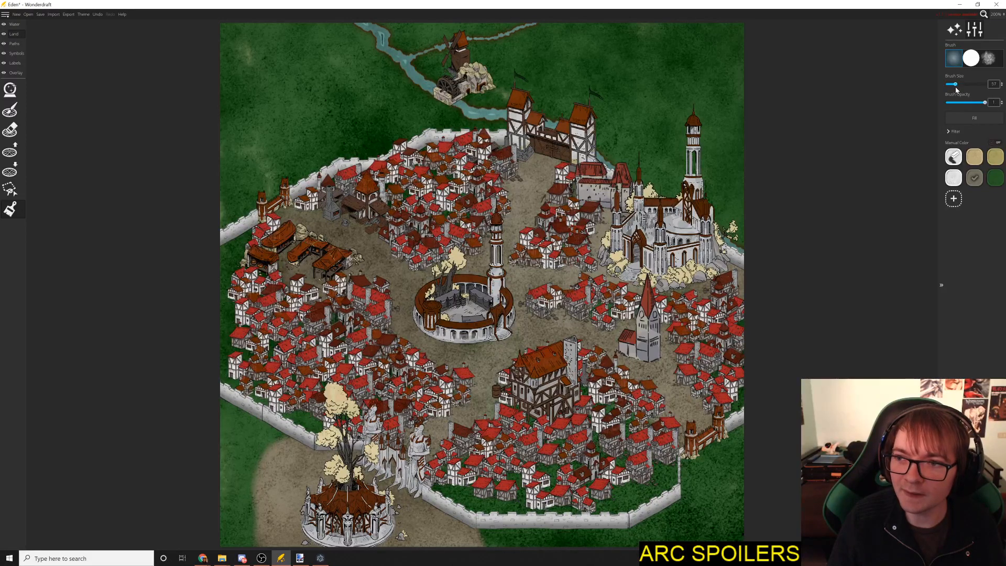
mouse_move(262, 195)
mouse_down()
mouse_move(207, 176)
mouse_move(261, 195)
mouse_move(235, 169)
mouse_up()
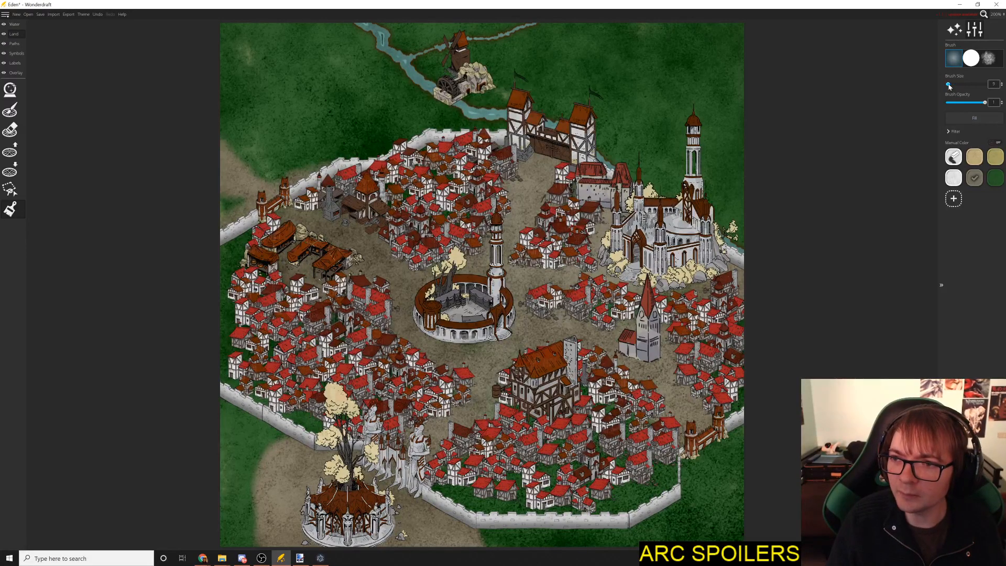
drag(949, 85, 952, 84)
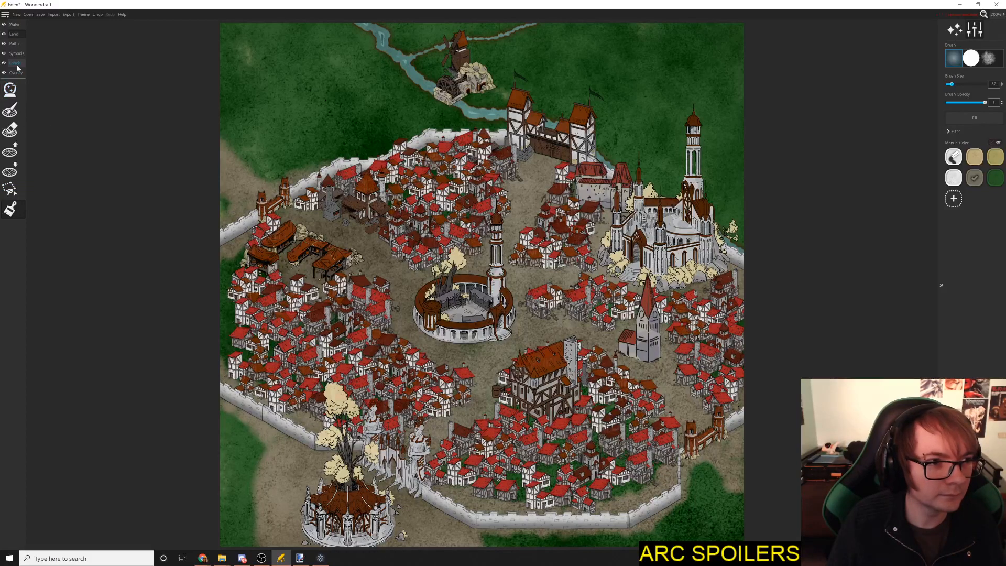
Step: Delete the three buildings just west of the southeast gate
click(13, 55)
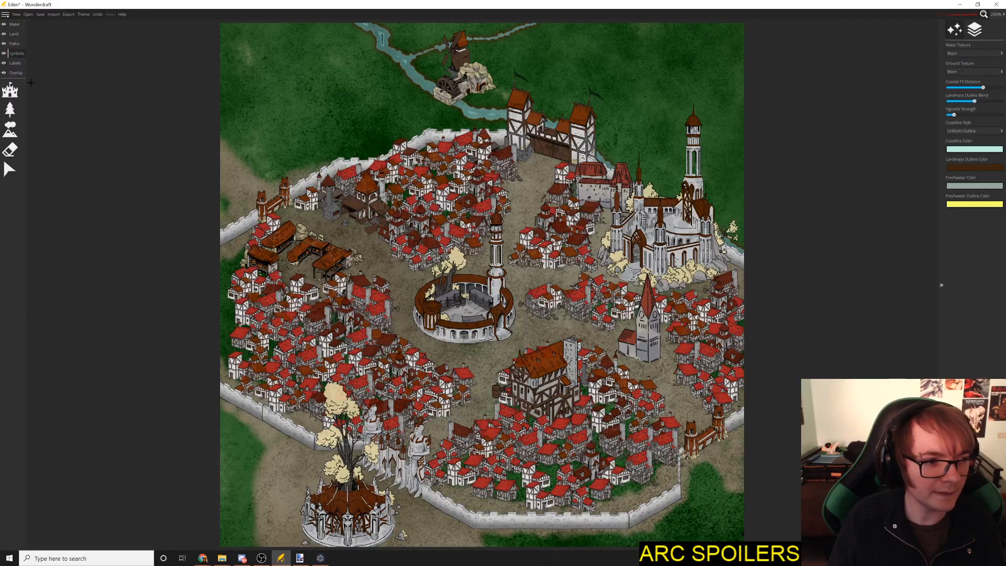
click(9, 169)
click(665, 450)
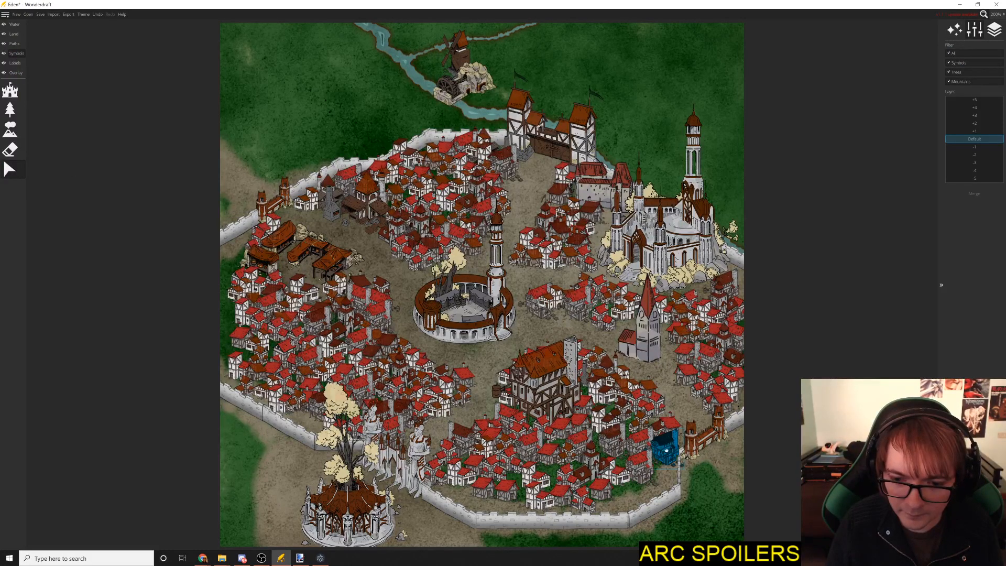
key(Delete)
click(664, 442)
key(Delete)
click(668, 431)
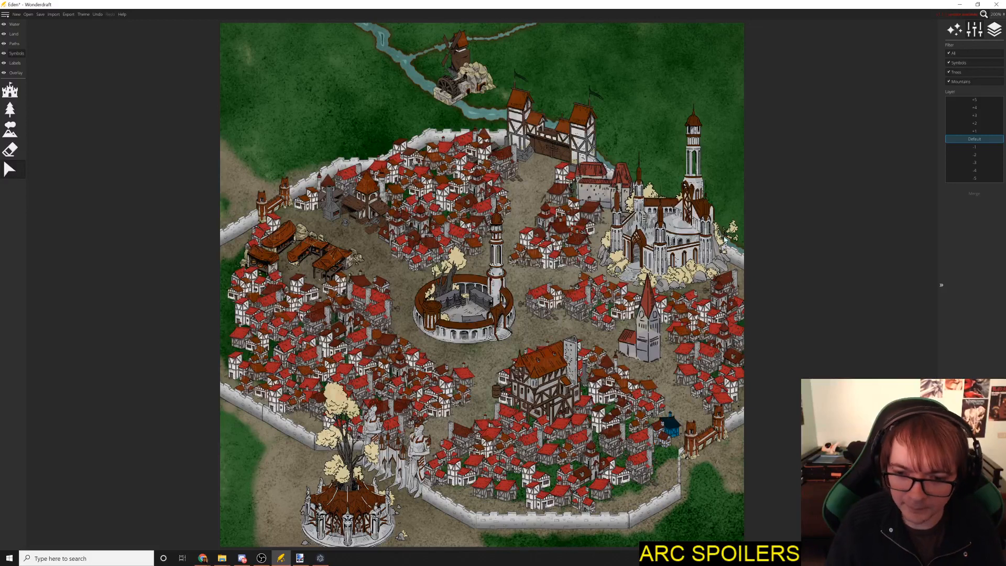
key(Delete)
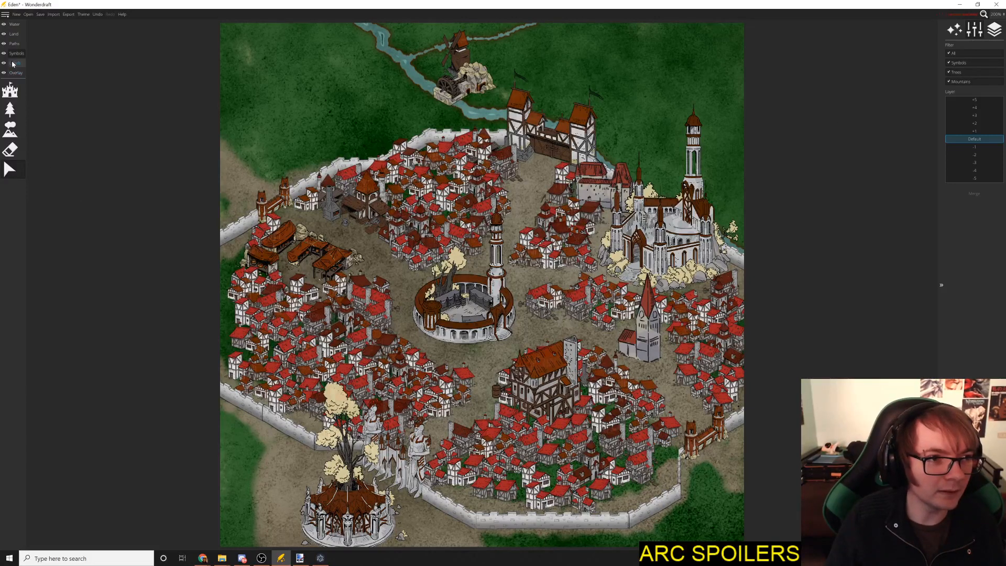
click(16, 38)
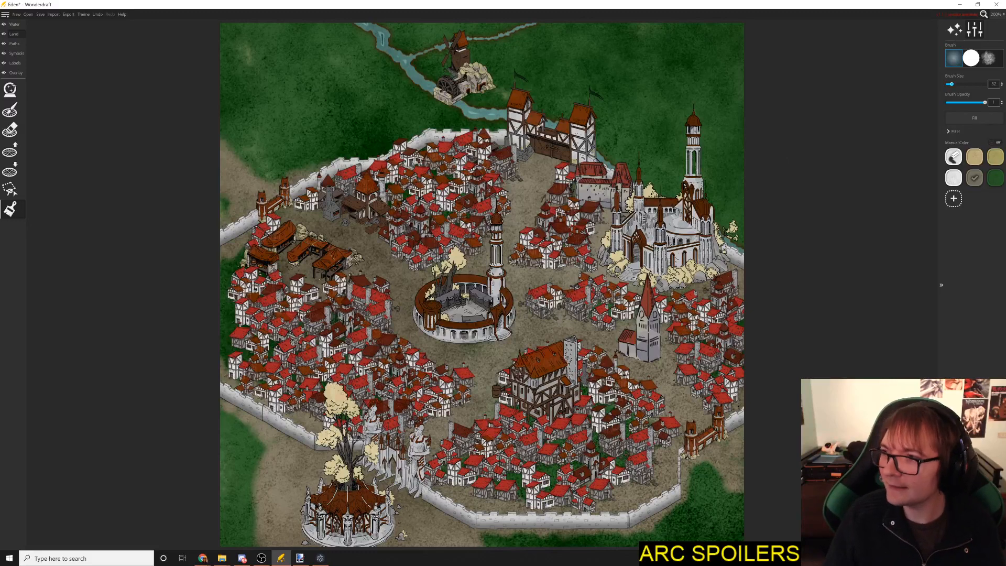
key(alt+Tab)
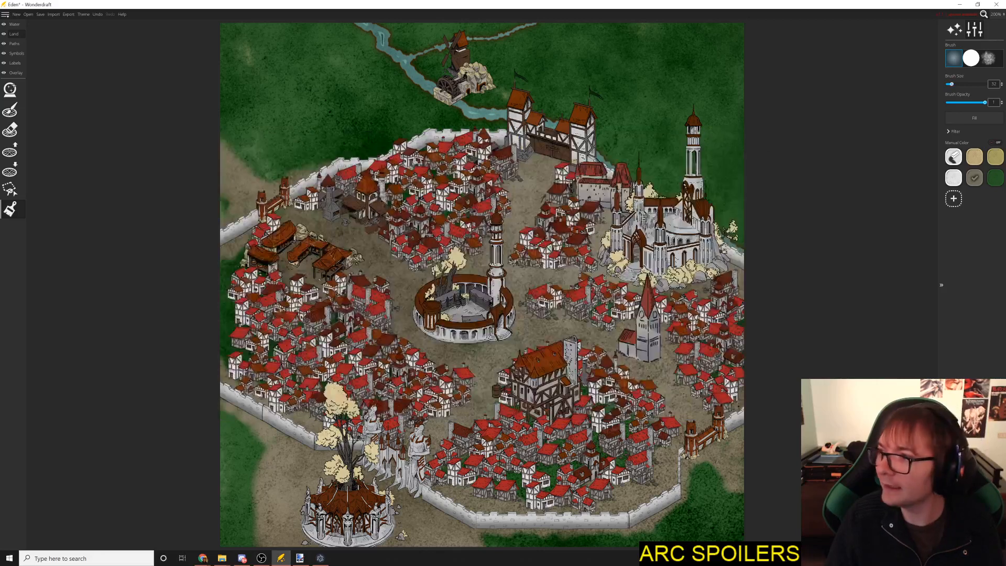
key(alt+Tab)
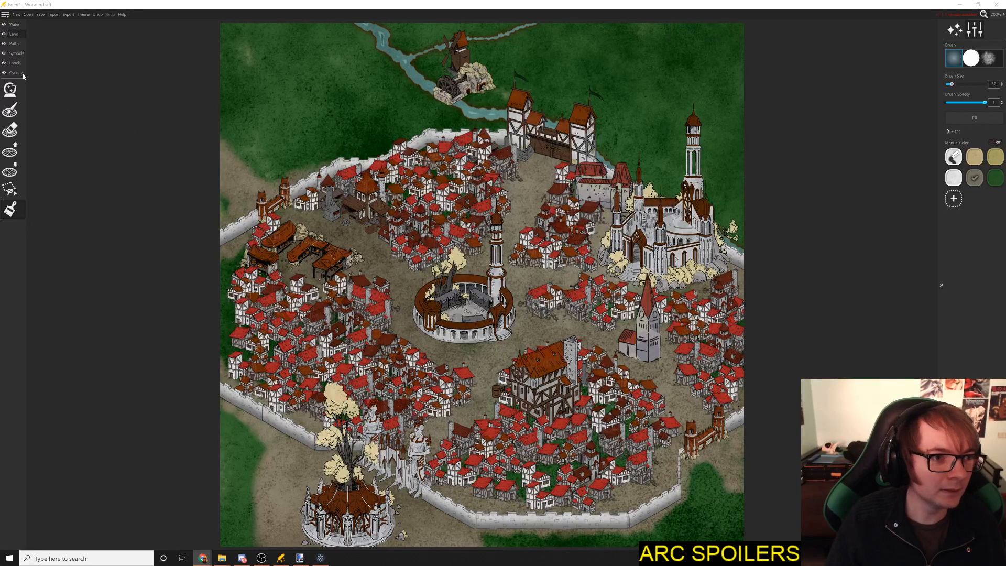
Step: Choose the Premium Buildings Human symbols, place houses at a slightly smaller scale on the map's west edge, and undo the last placement
click(16, 53)
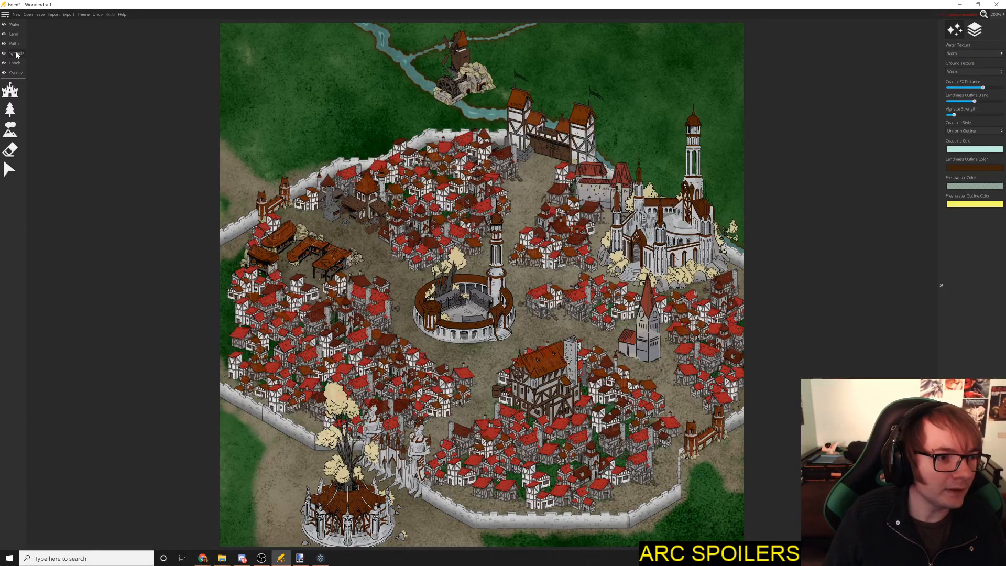
click(9, 90)
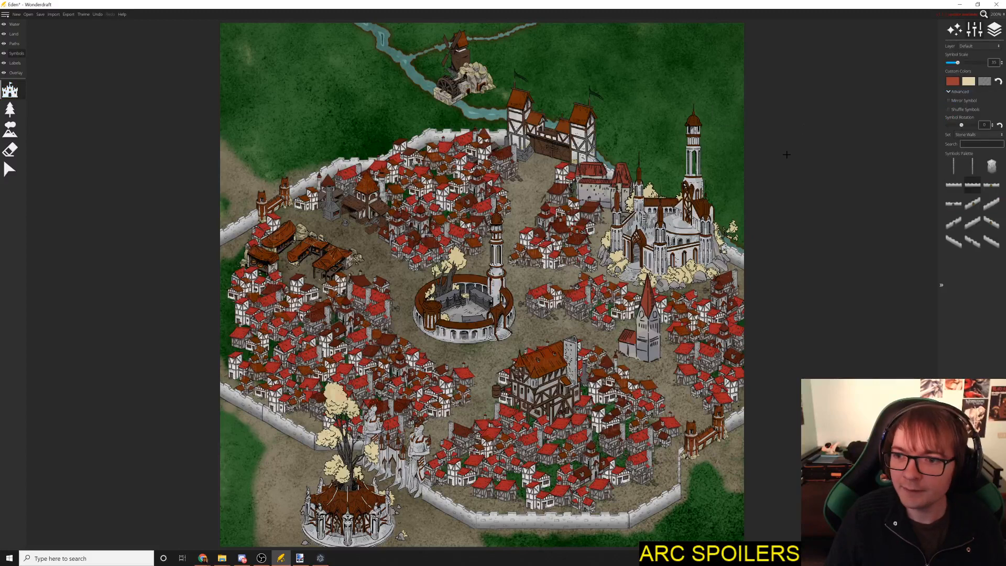
click(976, 135)
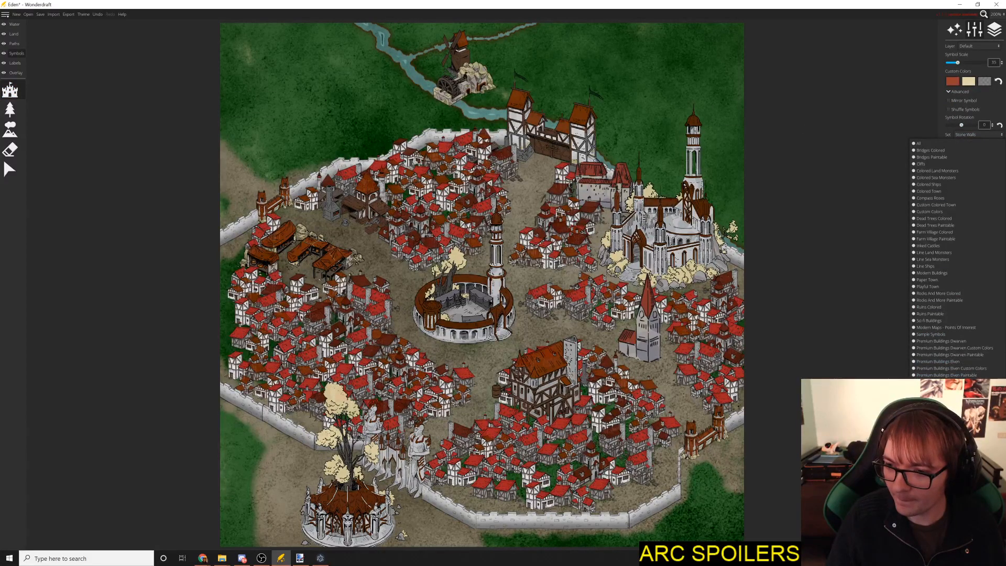
click(943, 382)
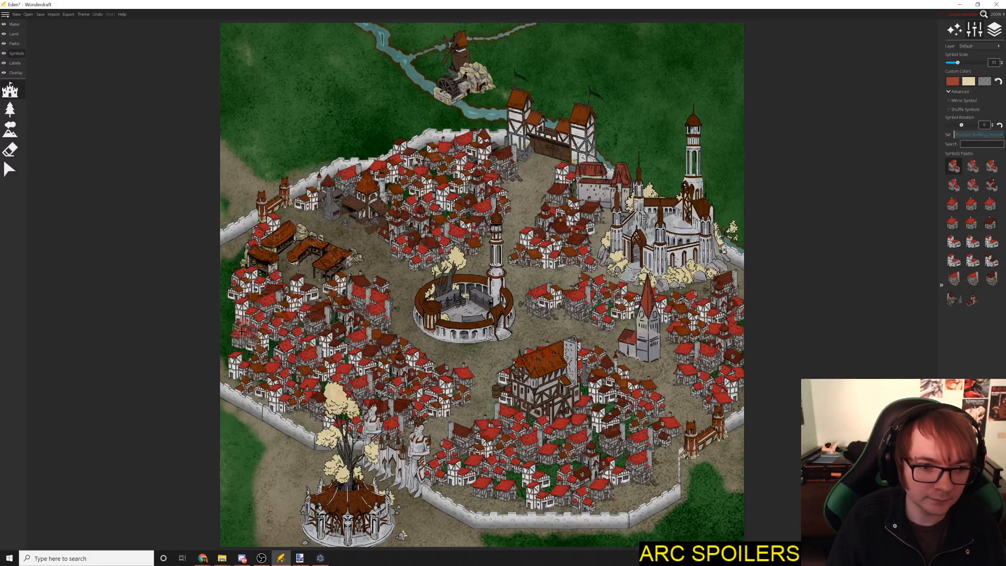
scroll(232, 351, down, 1)
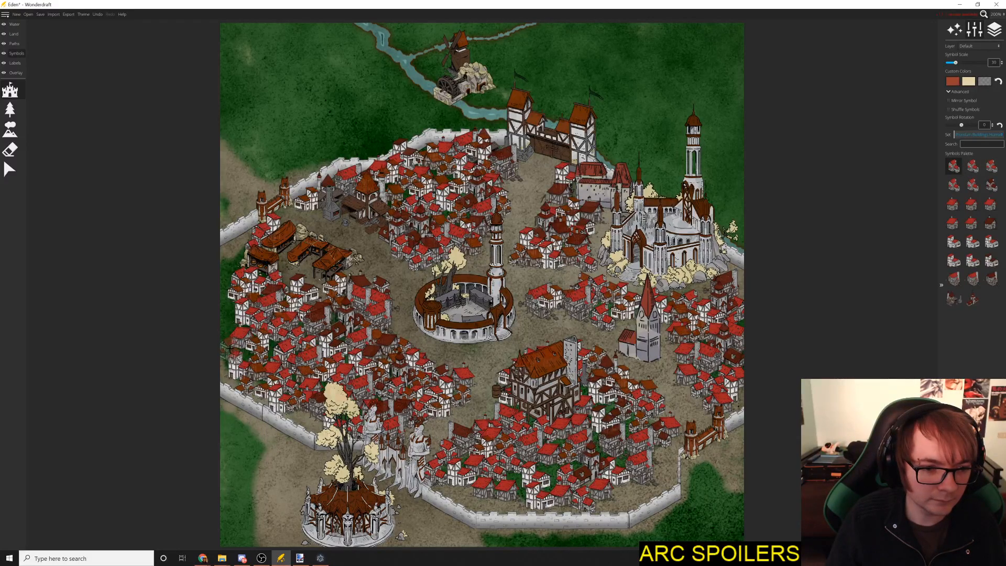
key(ctrl+z)
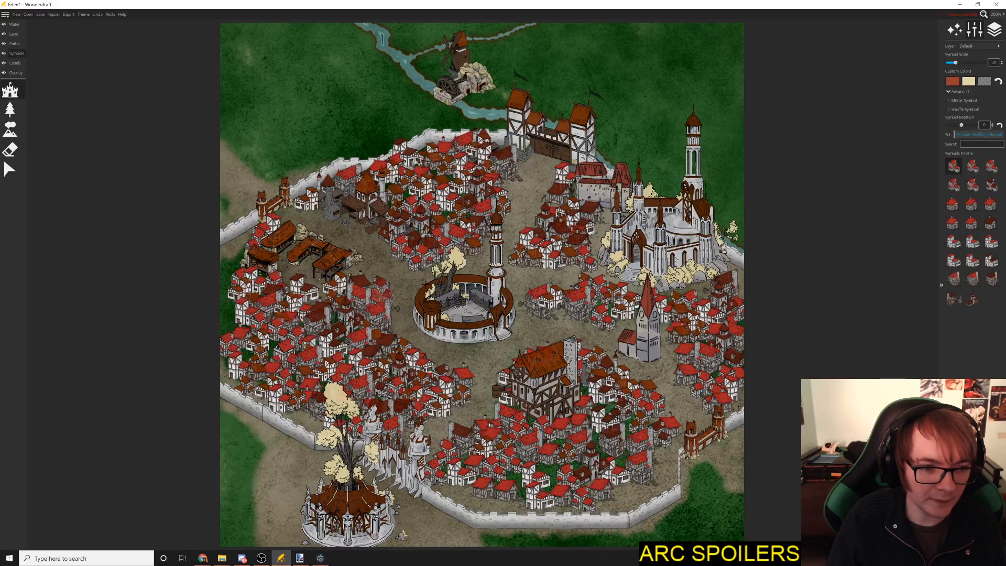
Step: Enable Shuffle Symbols and Mirror Symbol and fill the green strip along the map's west edge with houses up to the brown-roofed buildings
click(949, 109)
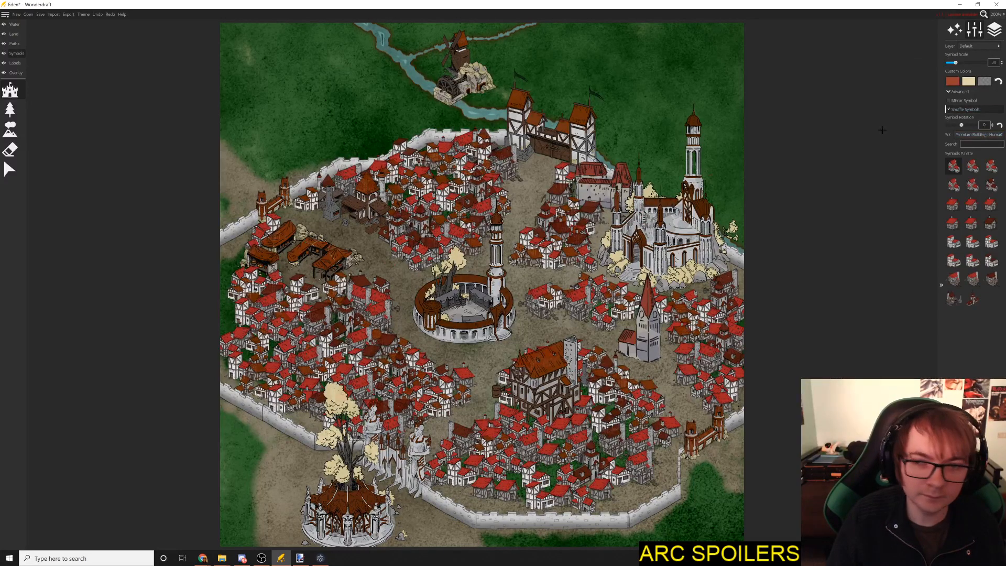
click(965, 100)
click(226, 328)
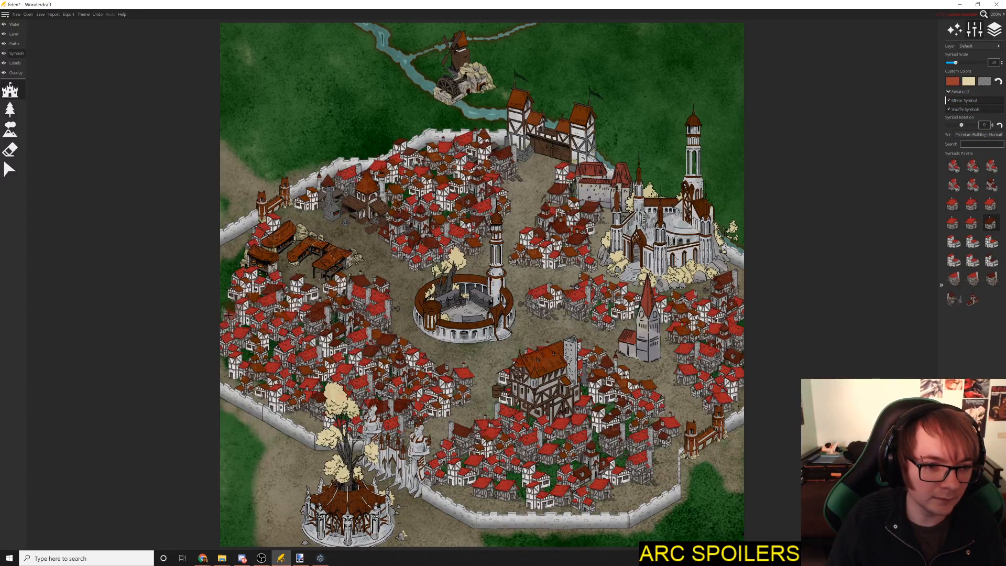
click(229, 310)
click(229, 294)
click(230, 276)
click(237, 266)
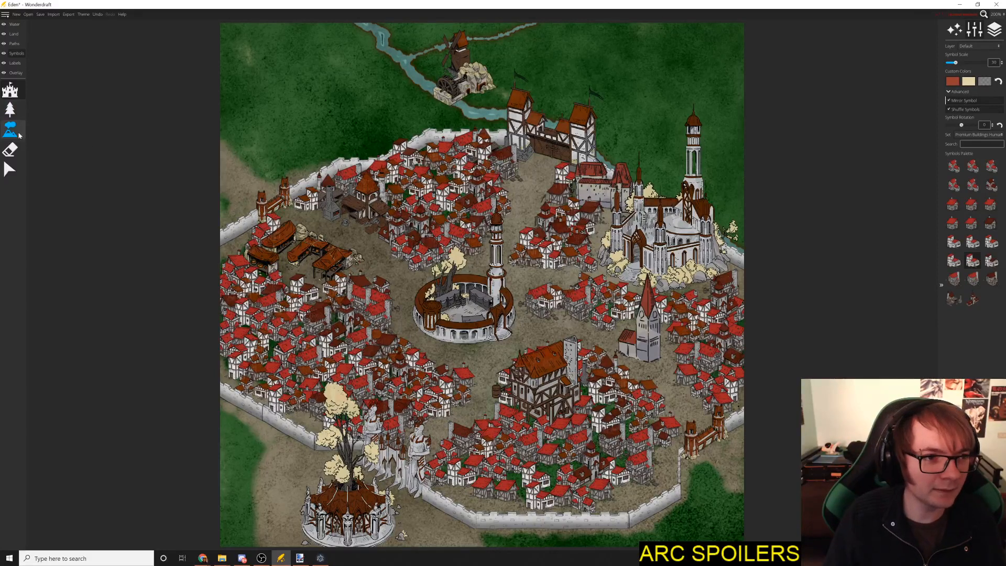
Step: Tint the green gaps between the houses grey-brown at about 0.4 brush opacity, and restore full opacity with a larger brush
click(15, 33)
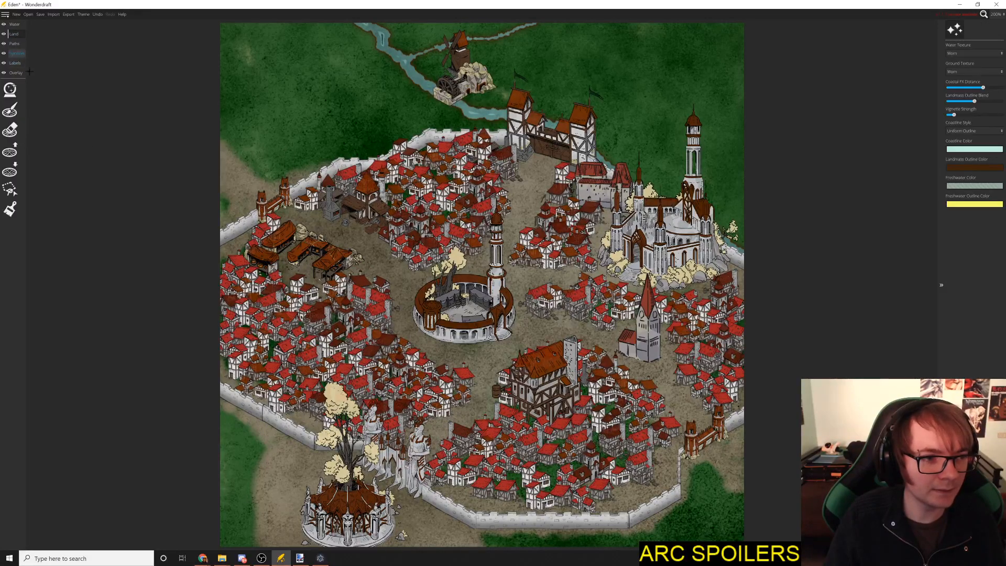
click(10, 212)
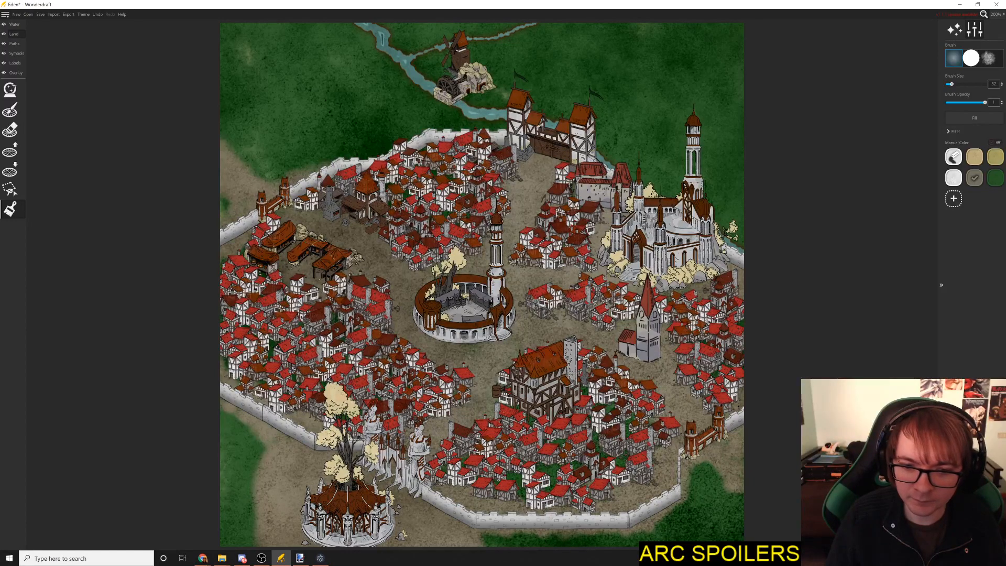
click(961, 103)
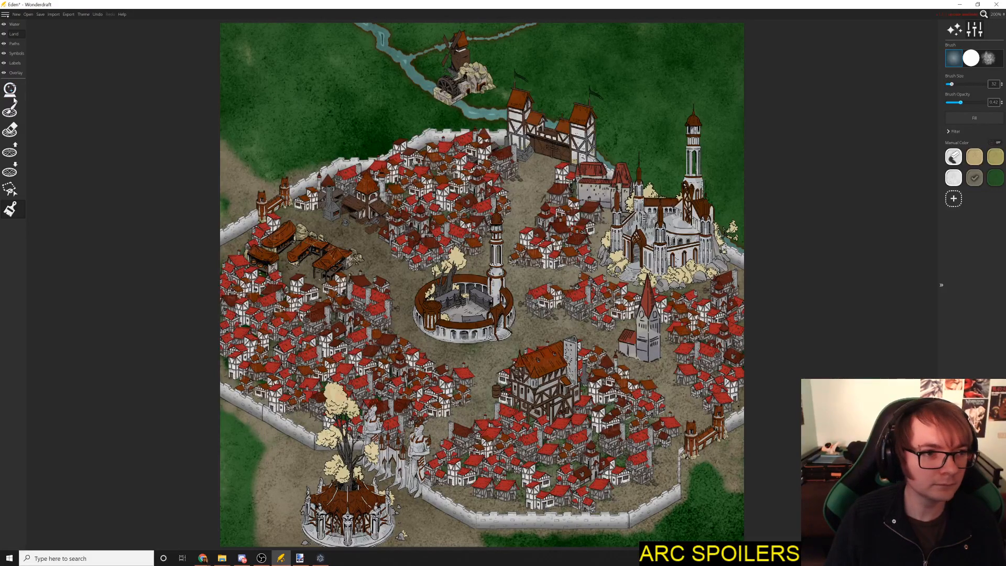
mouse_move(961, 102)
mouse_down()
mouse_move(985, 102)
mouse_move(960, 84)
mouse_up()
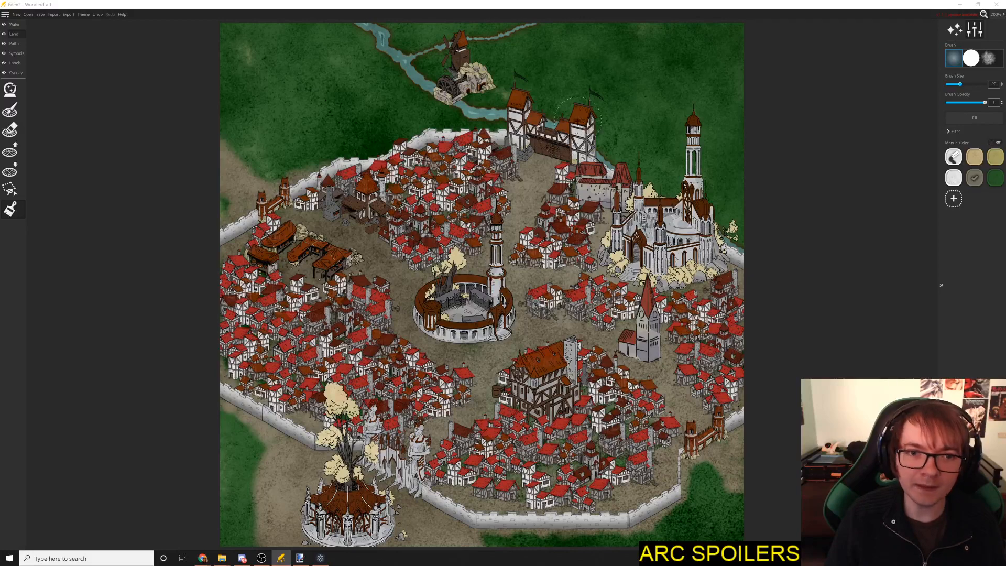
Step: Switch to the Roll20 campaign map to examine the roads and rivers around Eden, and return to the Wonderdraft city map
key(alt+Tab)
click(516, 264)
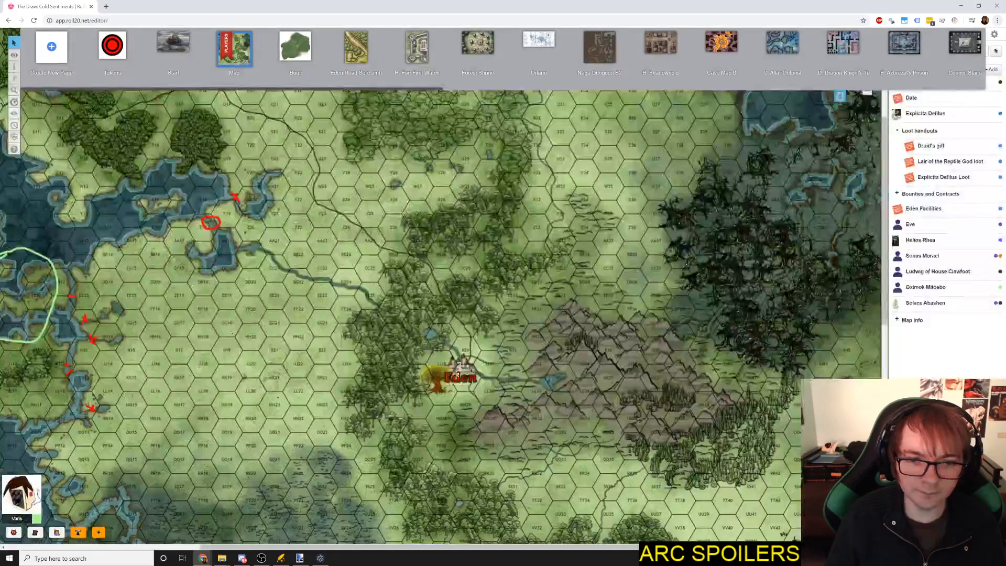
key(alt+Tab)
key(alt+Tab)
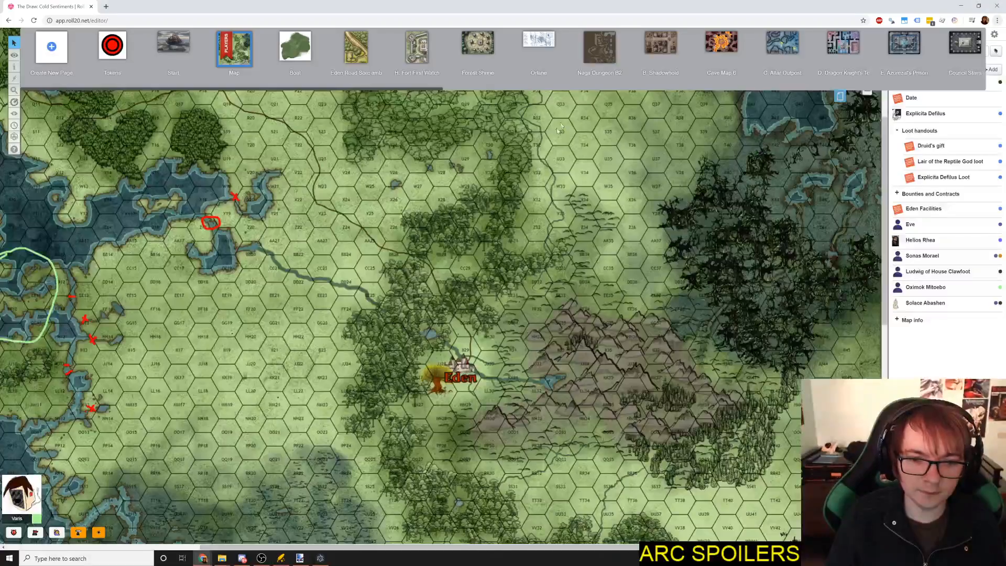
key(alt+Tab)
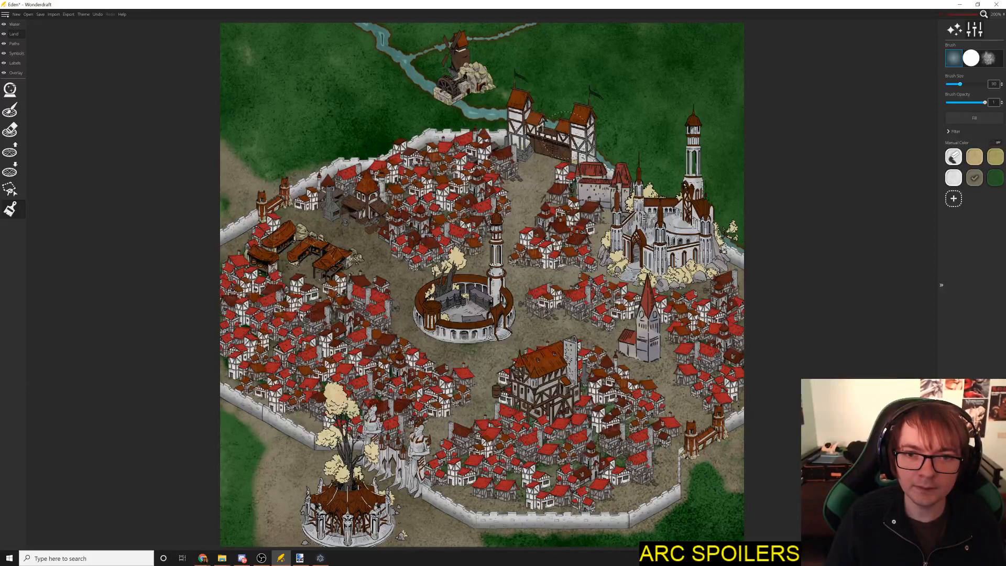
Step: Paint a wide grey-brown road from the north gate to the map's north edge
mouse_move(566, 138)
mouse_down()
mouse_move(583, 117)
mouse_move(571, 97)
mouse_move(611, 84)
mouse_move(619, 60)
mouse_move(617, 76)
mouse_up()
mouse_move(673, 15)
mouse_down()
mouse_move(575, 122)
mouse_move(560, 117)
mouse_move(597, 17)
mouse_up()
drag(575, 92, 596, 31)
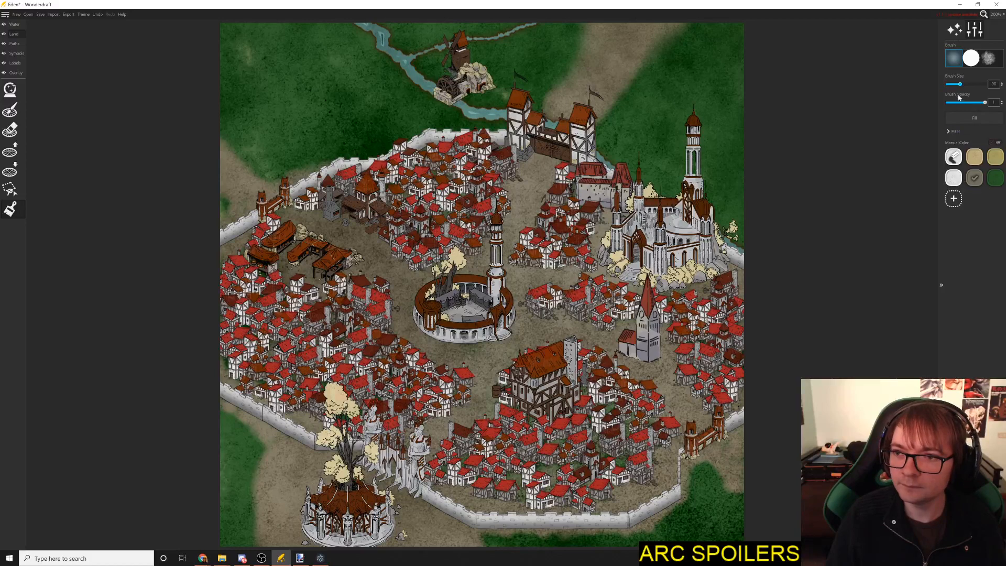
Step: With a smaller brush, tint the green ground grey-brown along the river by the north gate and around the southern wall's green patches
drag(960, 84, 953, 85)
mouse_move(542, 113)
mouse_down()
mouse_move(466, 98)
mouse_move(472, 104)
mouse_move(414, 62)
mouse_move(431, 86)
mouse_move(430, 55)
mouse_move(393, 40)
mouse_up()
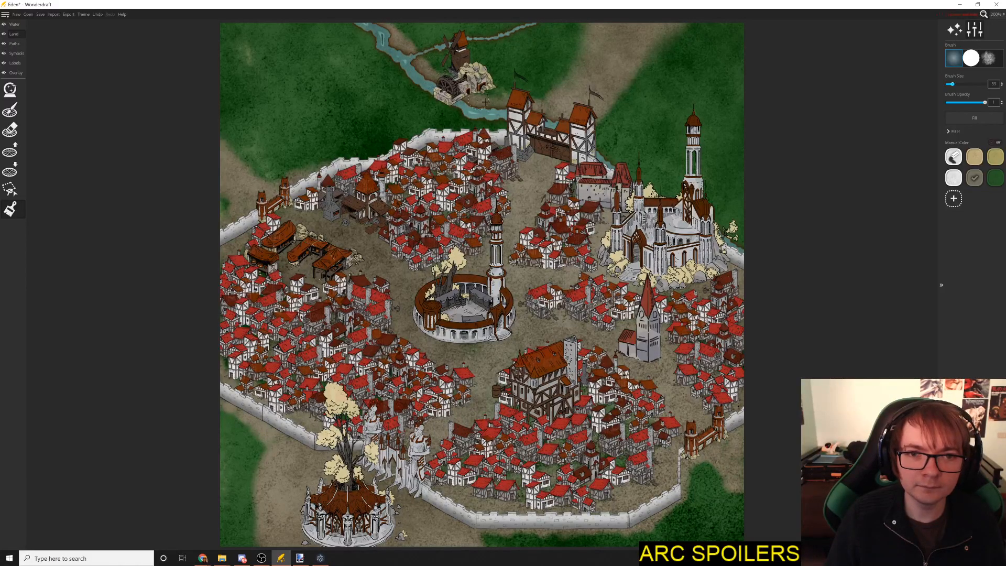
mouse_move(588, 127)
mouse_down()
mouse_move(616, 156)
mouse_move(600, 131)
mouse_up()
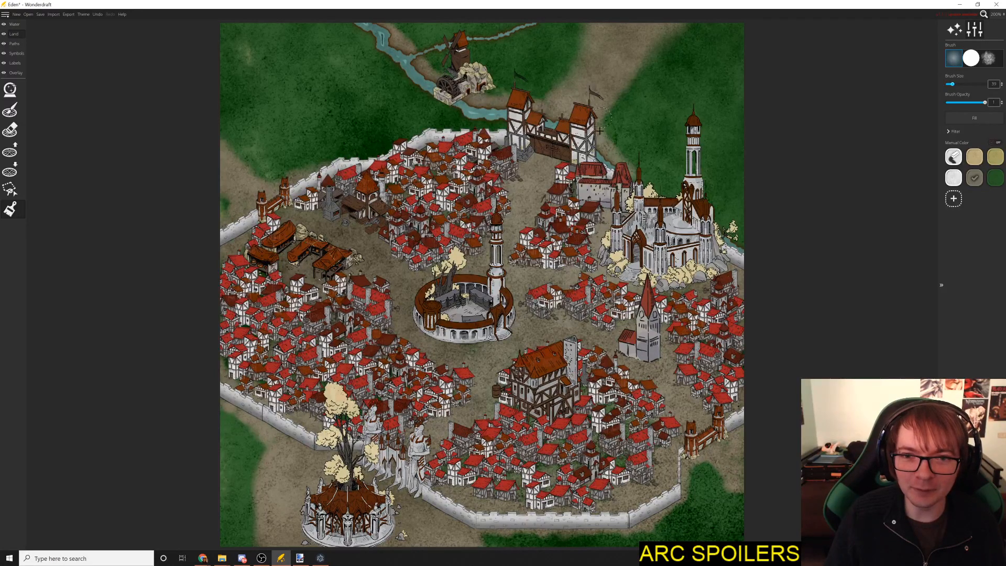
mouse_move(521, 100)
mouse_down()
mouse_move(556, 88)
mouse_move(509, 107)
mouse_up()
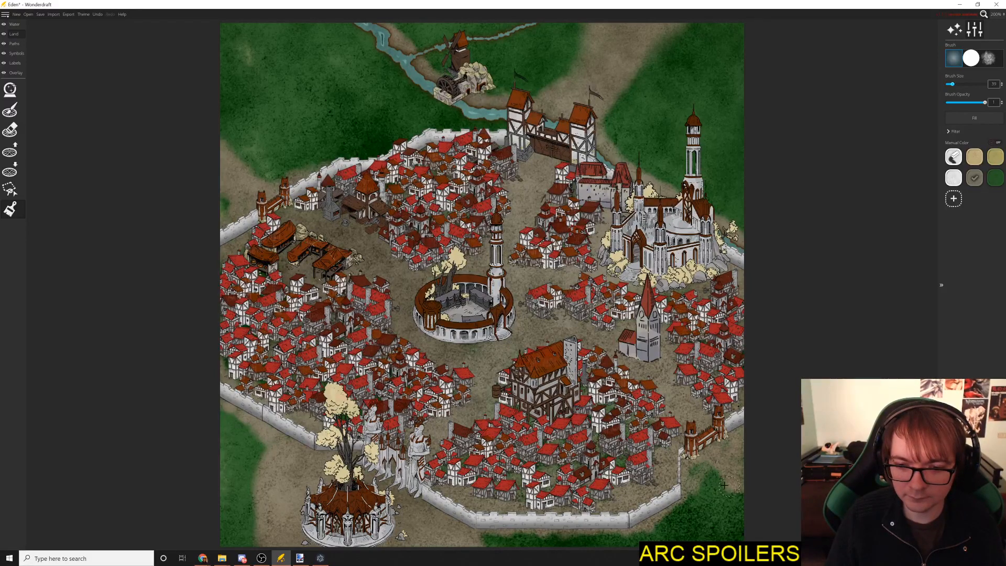
mouse_move(725, 486)
mouse_down()
mouse_move(693, 490)
mouse_move(722, 482)
mouse_move(690, 470)
mouse_move(692, 498)
mouse_move(711, 474)
mouse_move(667, 472)
mouse_up()
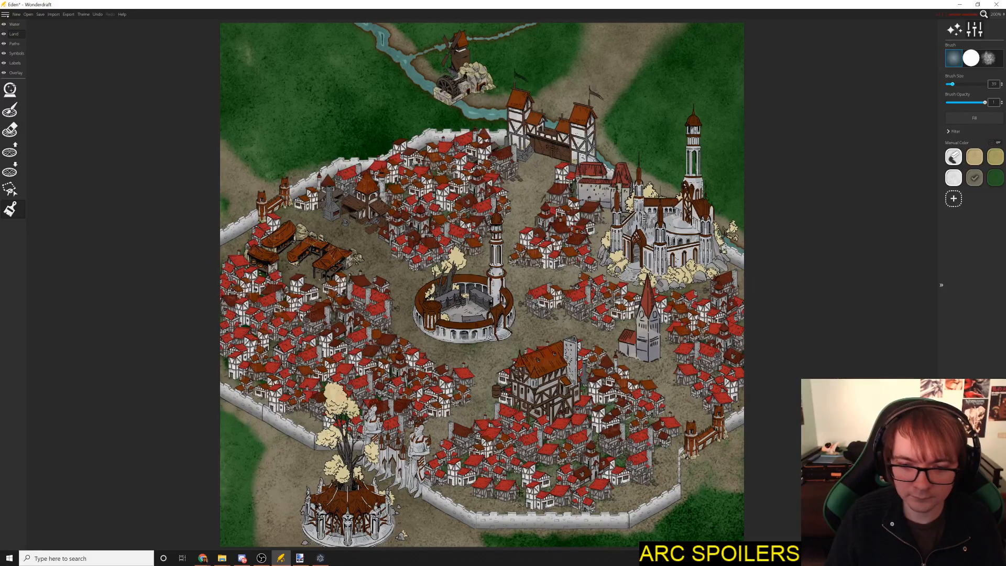
drag(260, 459, 257, 427)
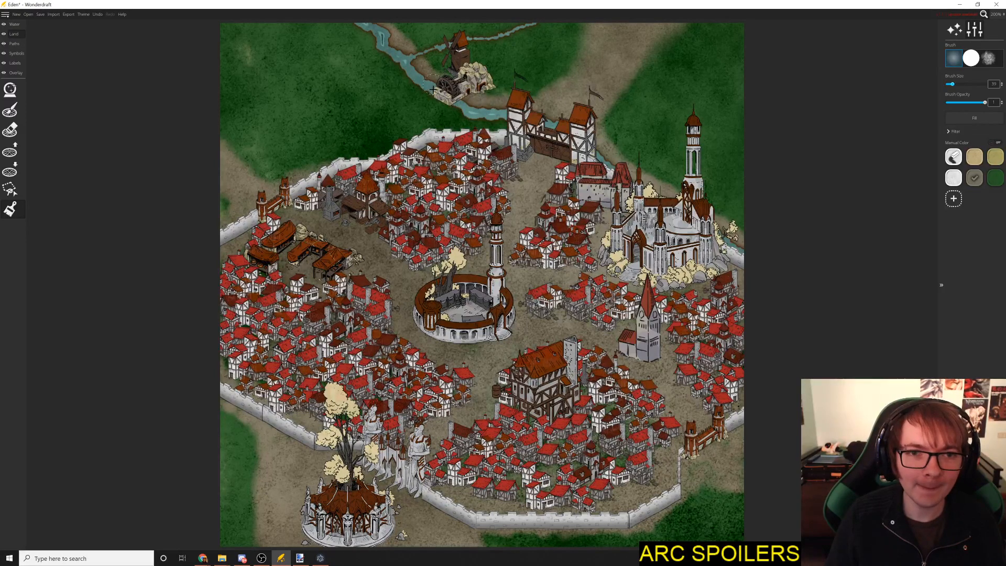
Step: Save the Eden map, and check the district sketch in paint.net before returning to the Wonderdraft map
scroll(432, 109, up, 2)
scroll(433, 110, down, 2)
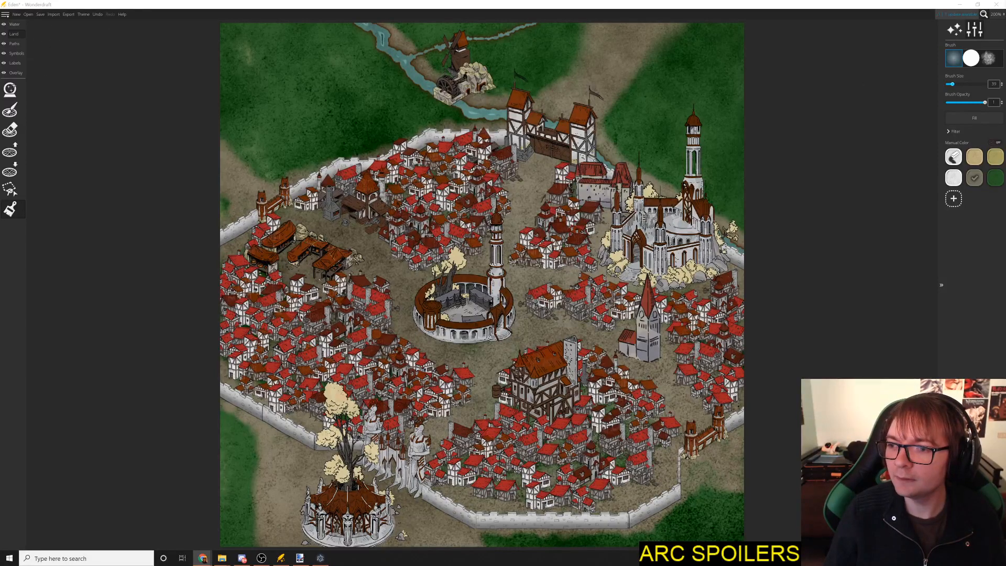
click(348, 4)
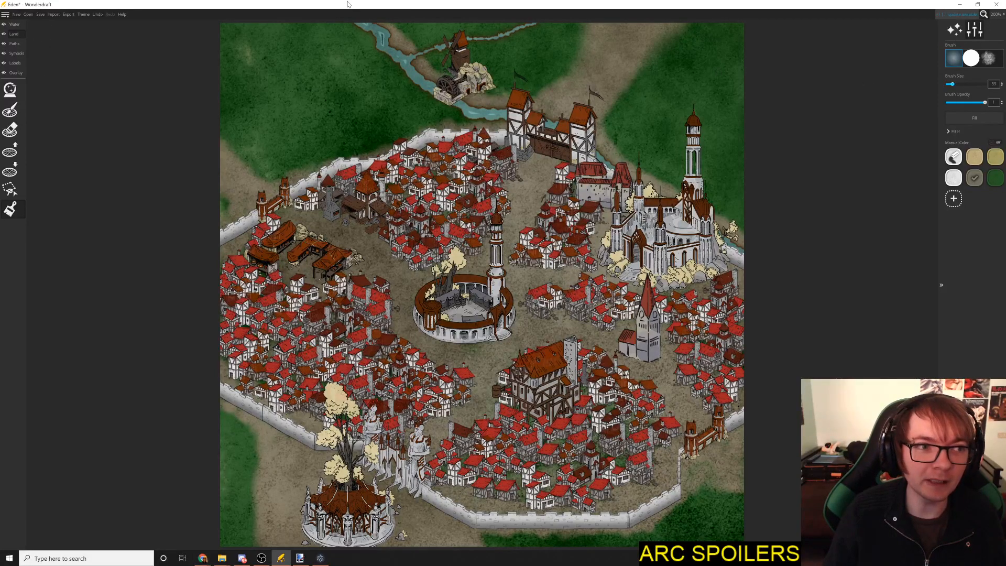
key(ctrl+s)
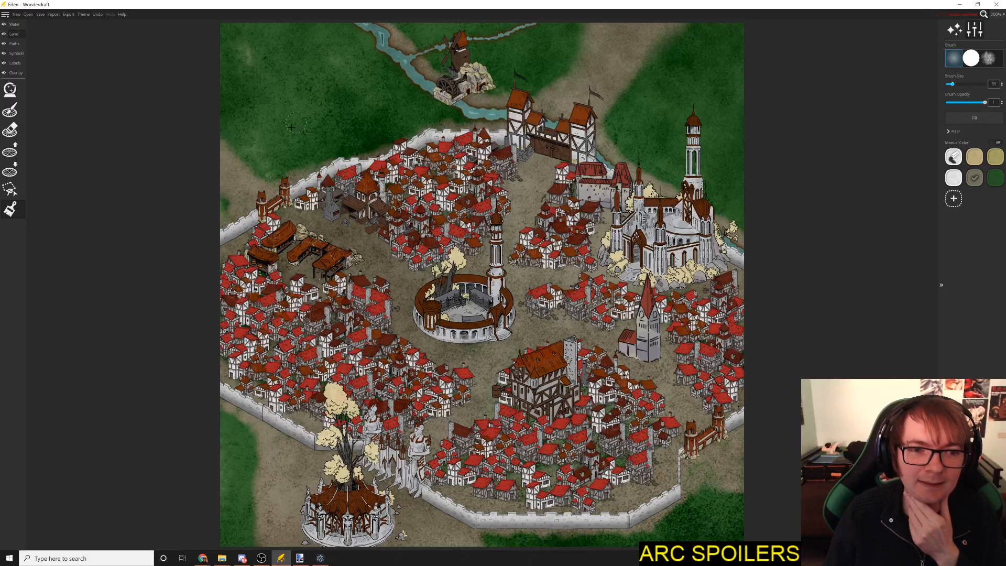
key(alt+Tab)
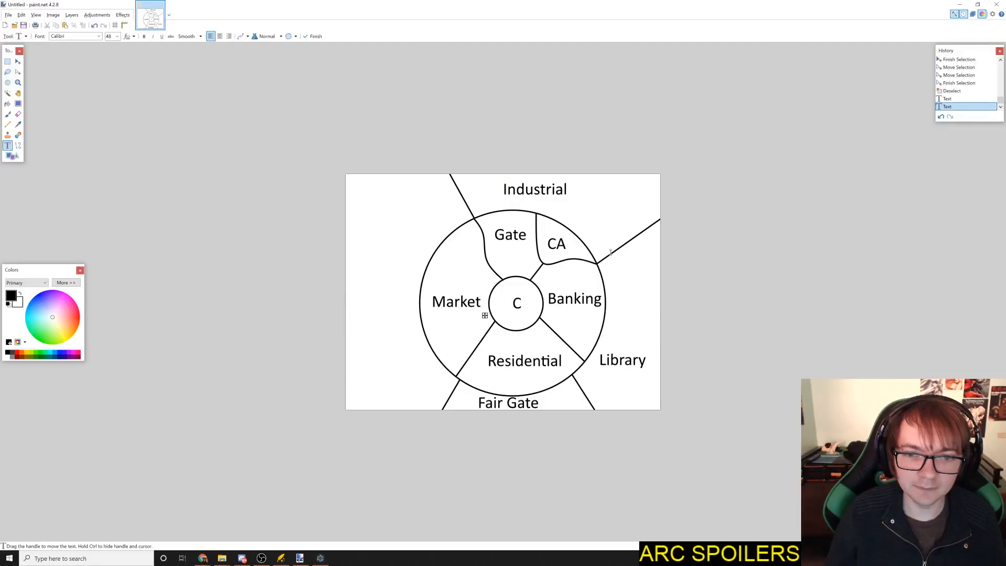
key(alt+Tab)
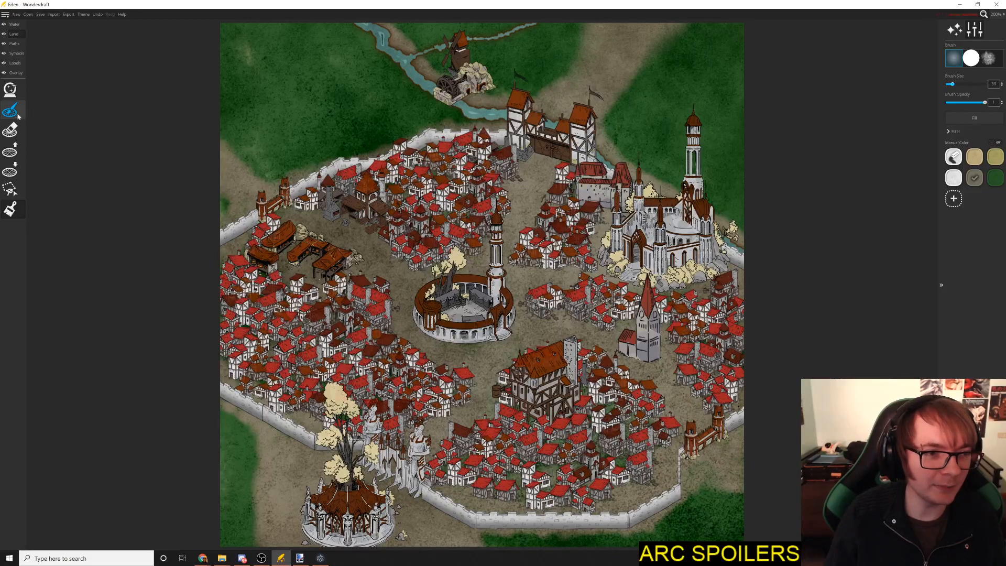
Step: Activate the building symbol tool and turn off Shuffle Symbols and Mirror Symbol
click(15, 53)
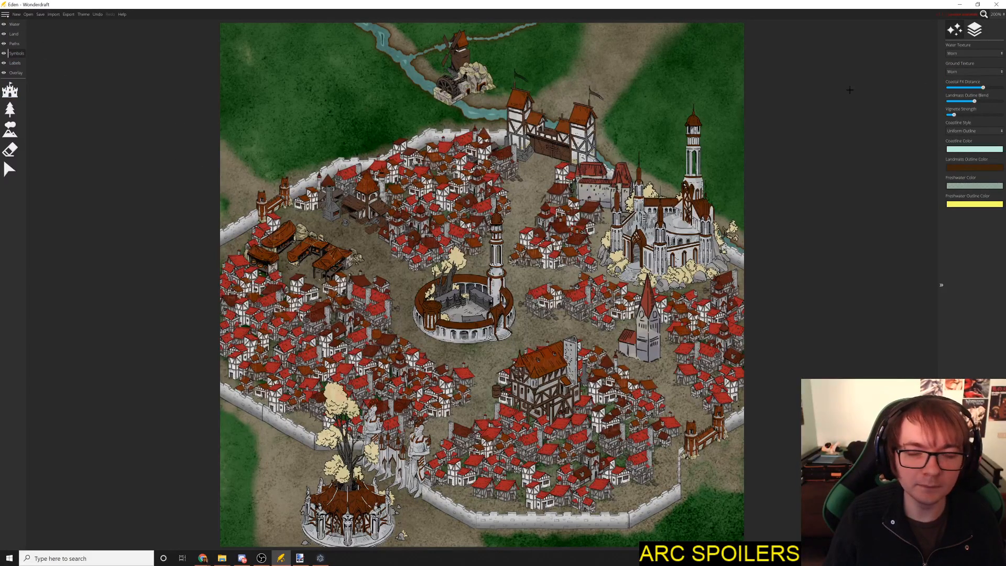
click(12, 92)
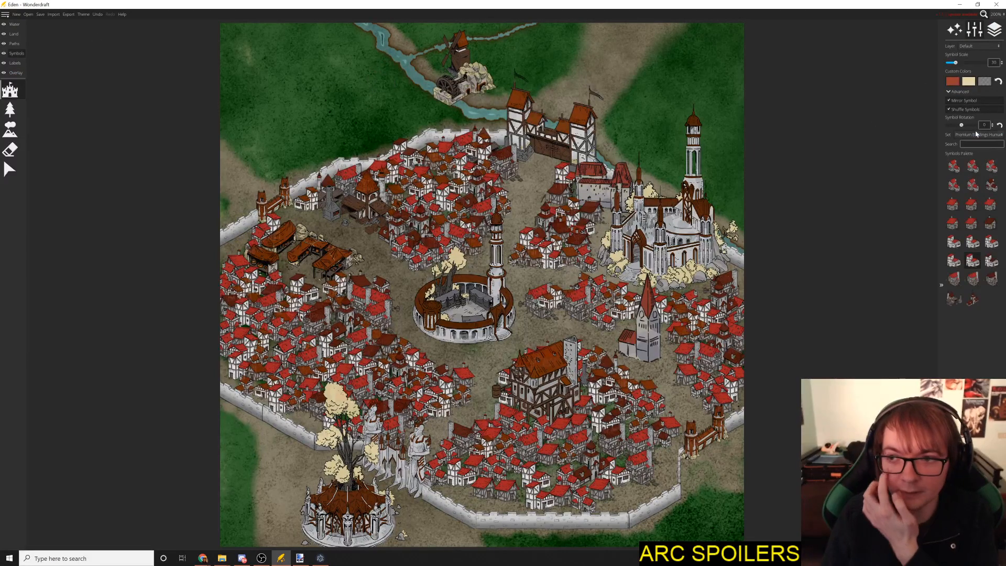
click(965, 109)
click(964, 101)
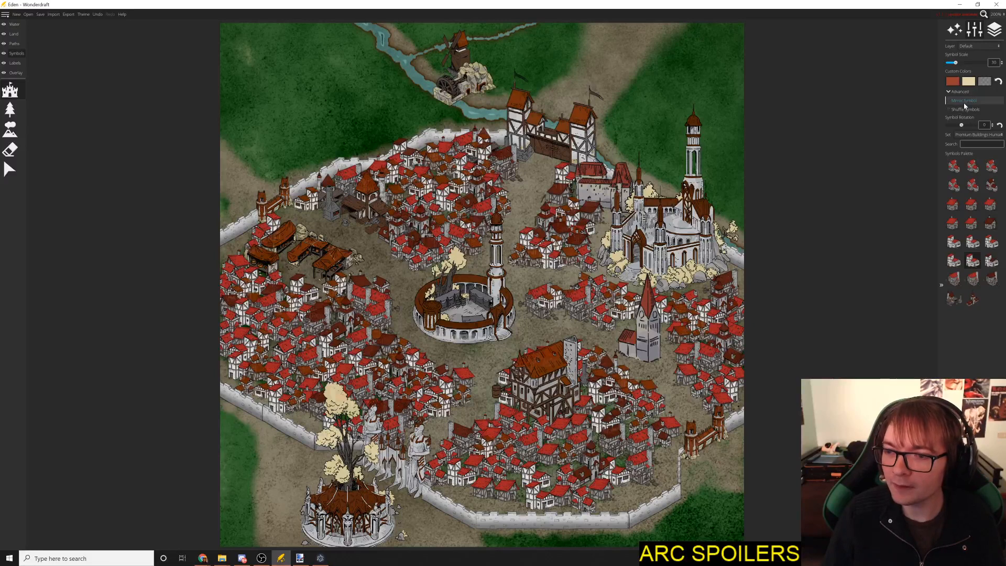
Step: From the Premium Buildings Human set, place a group of striped market stalls outside the north gate, east of the windmill
click(973, 135)
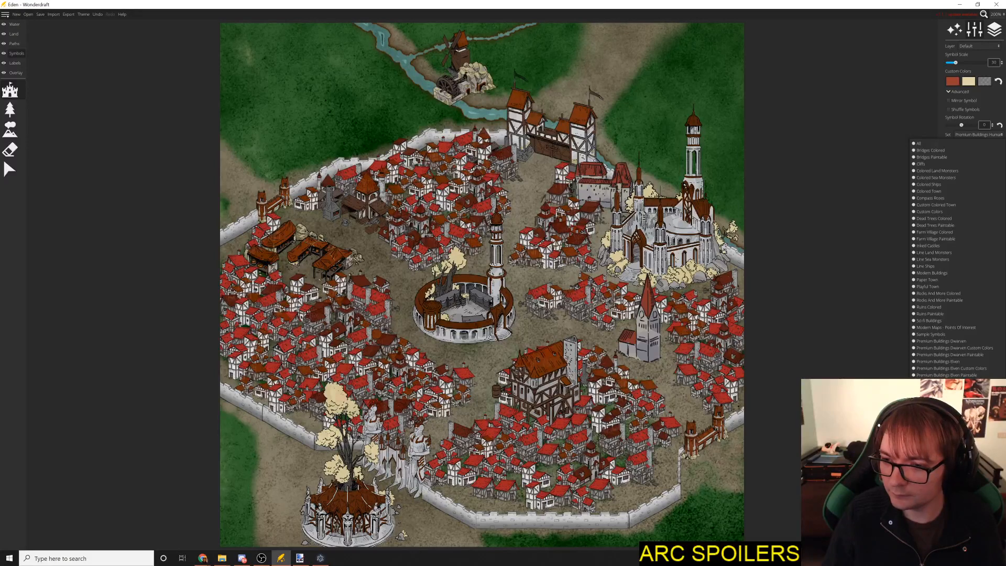
click(943, 382)
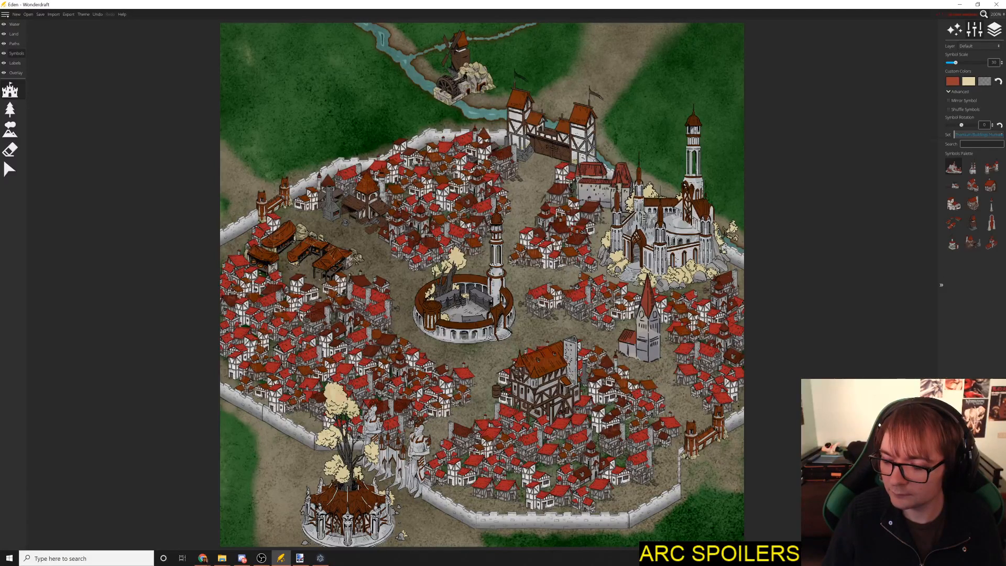
click(955, 225)
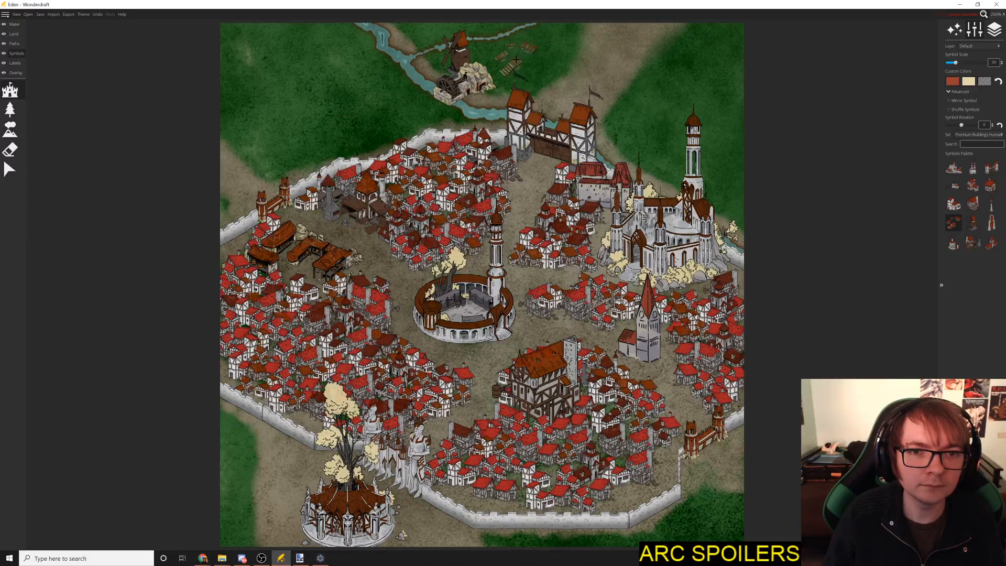
click(535, 68)
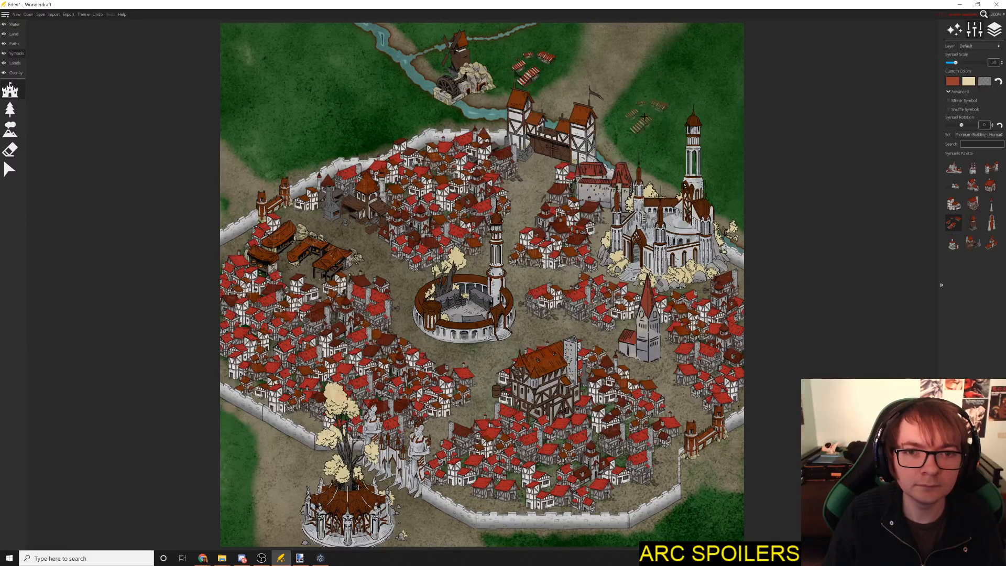
Step: Enable Mirror Symbol and place two mirrored stall groups outside the wall, east of the north gate and behind the cathedral
click(948, 101)
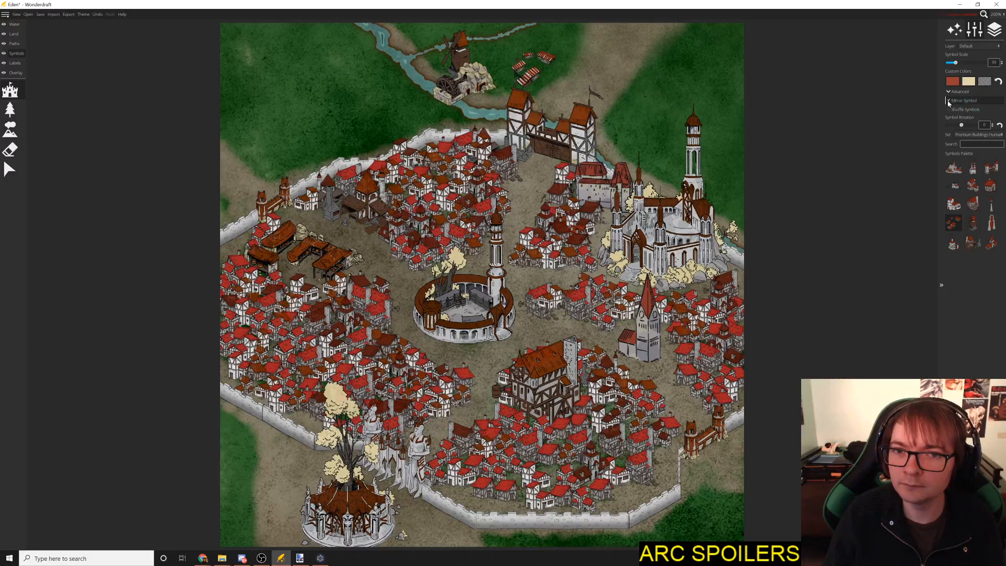
click(635, 139)
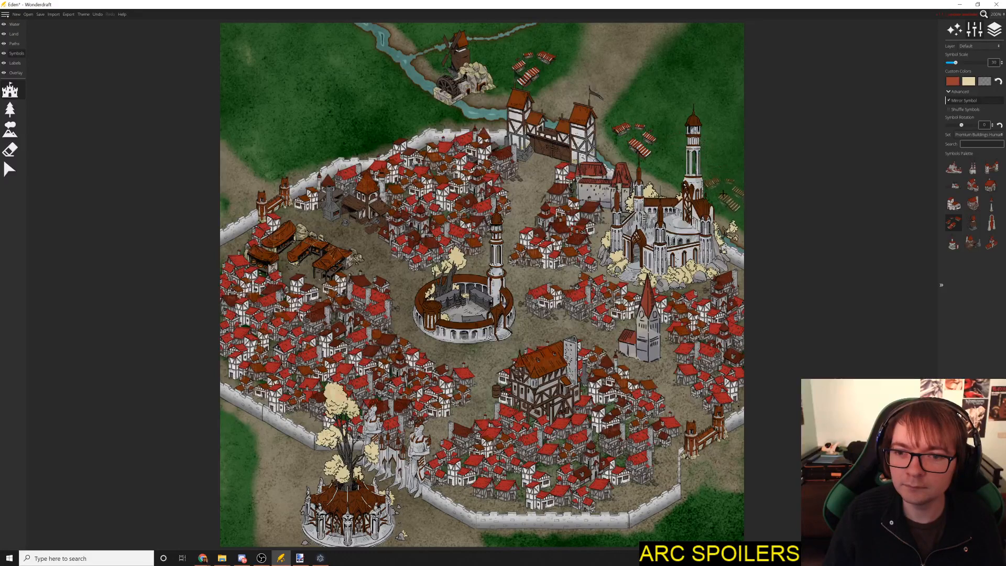
click(700, 186)
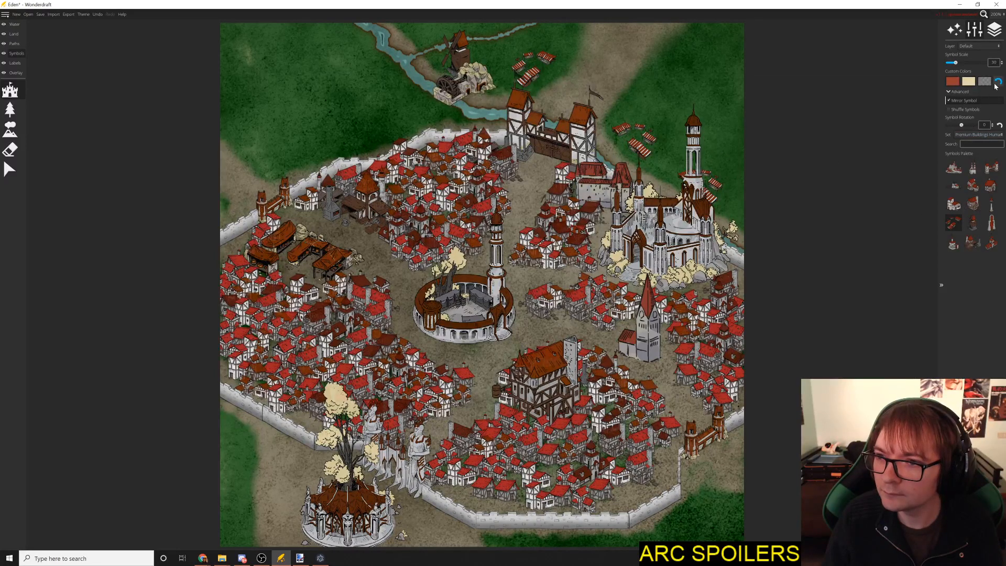
Step: Raise the red custom colour's opacity, test it with a stall group at the cathedral's tall tower, and undo that placement
click(954, 82)
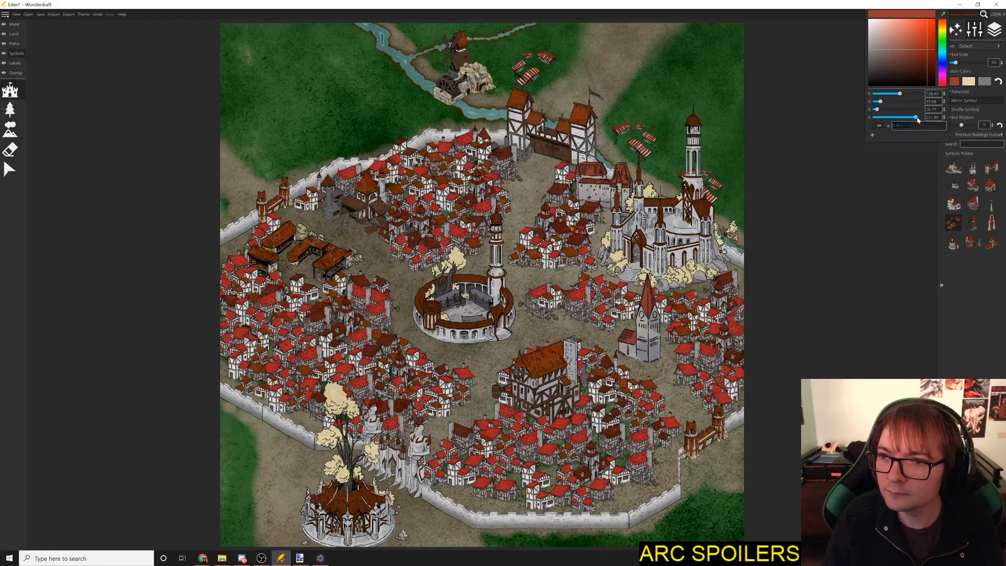
drag(917, 118, 924, 117)
click(871, 179)
click(695, 127)
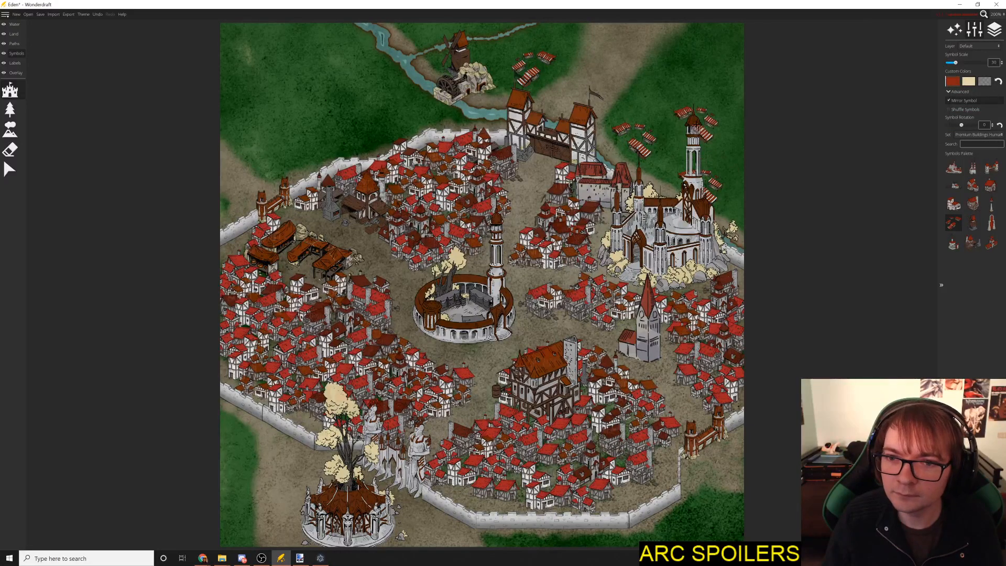
key(ctrl+z)
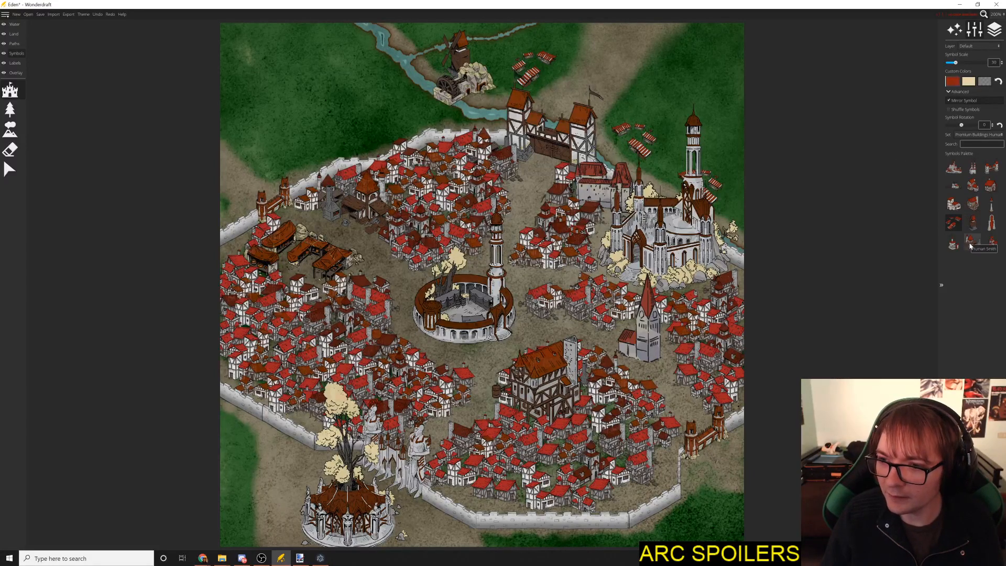
Step: Place a red-roofed building between the stall groups behind the cathedral and a small house above the stalls near the north gate
click(973, 241)
click(662, 157)
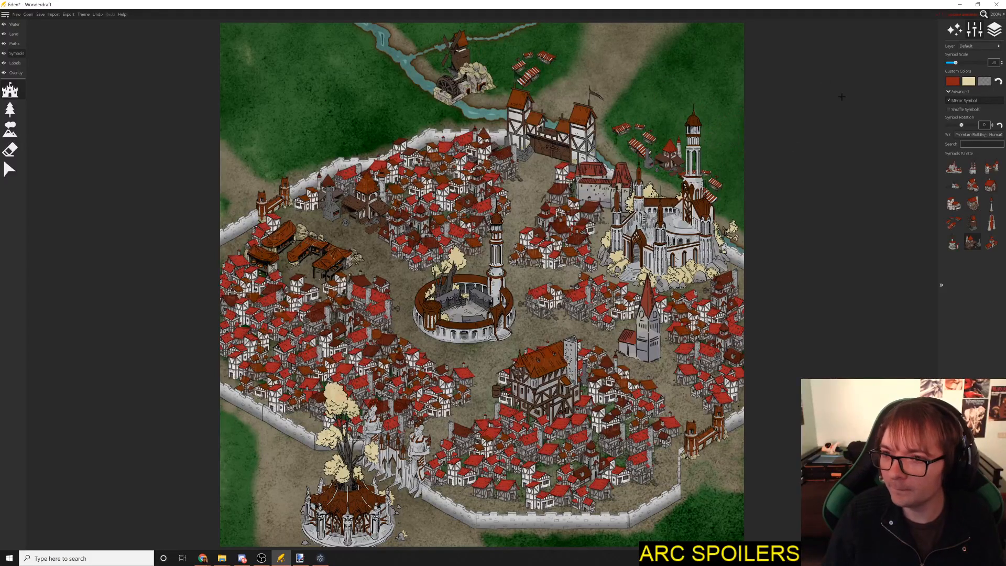
click(955, 186)
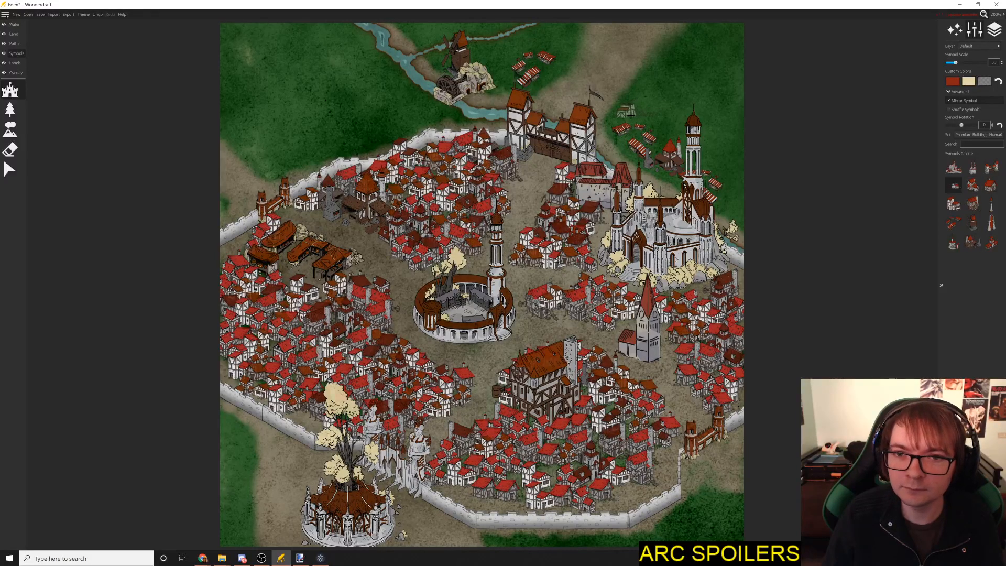
click(624, 118)
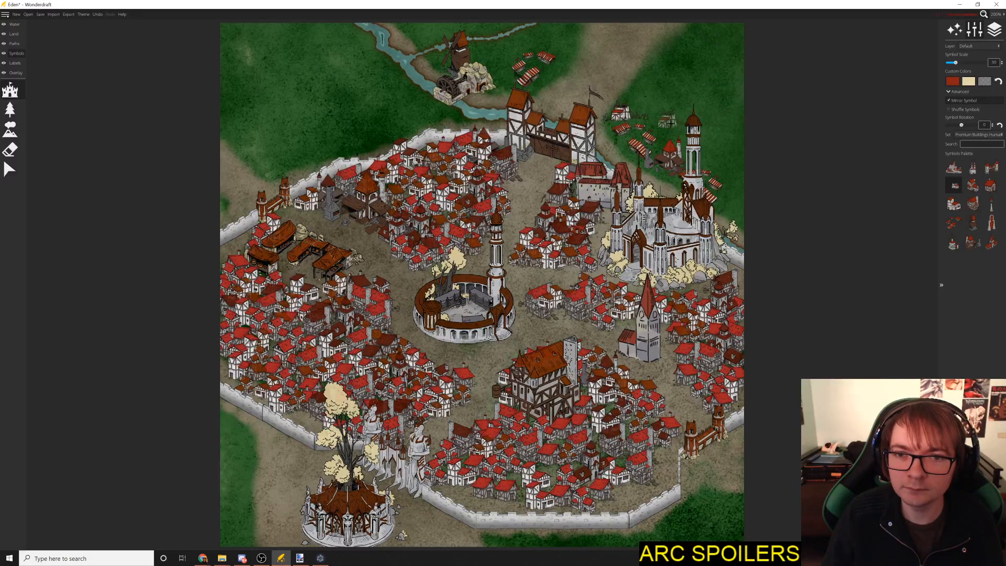
Step: Place a scaled-down red windmill beside the existing windmill and a small red-roofed tower outside the wall near the map's east edge
click(990, 244)
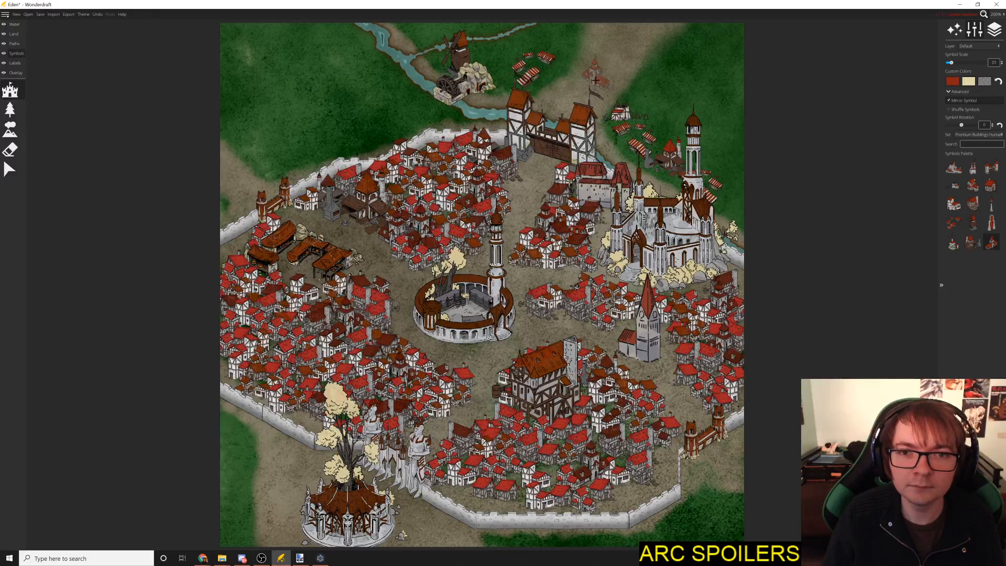
scroll(596, 80, down, 5)
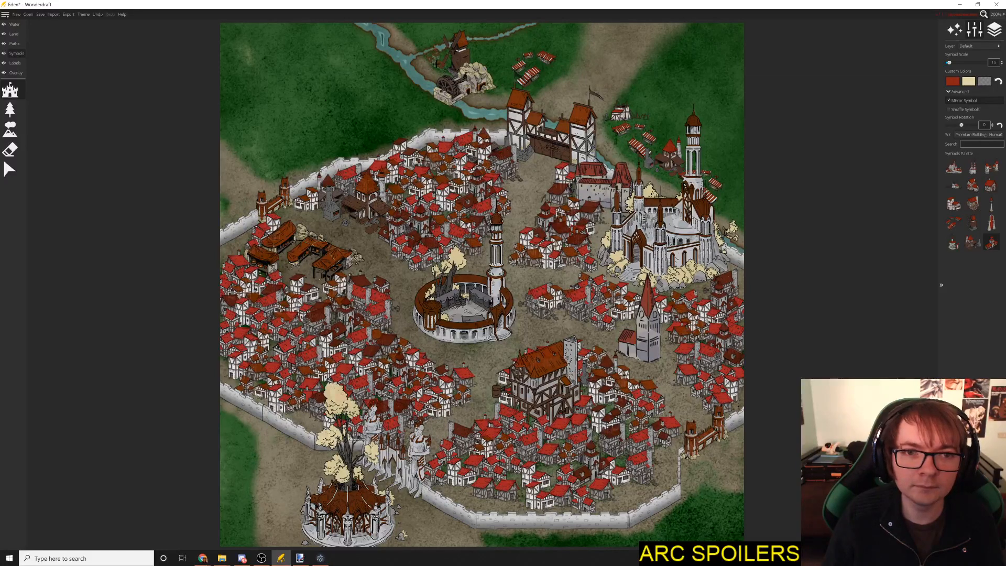
scroll(436, 63, up, 5)
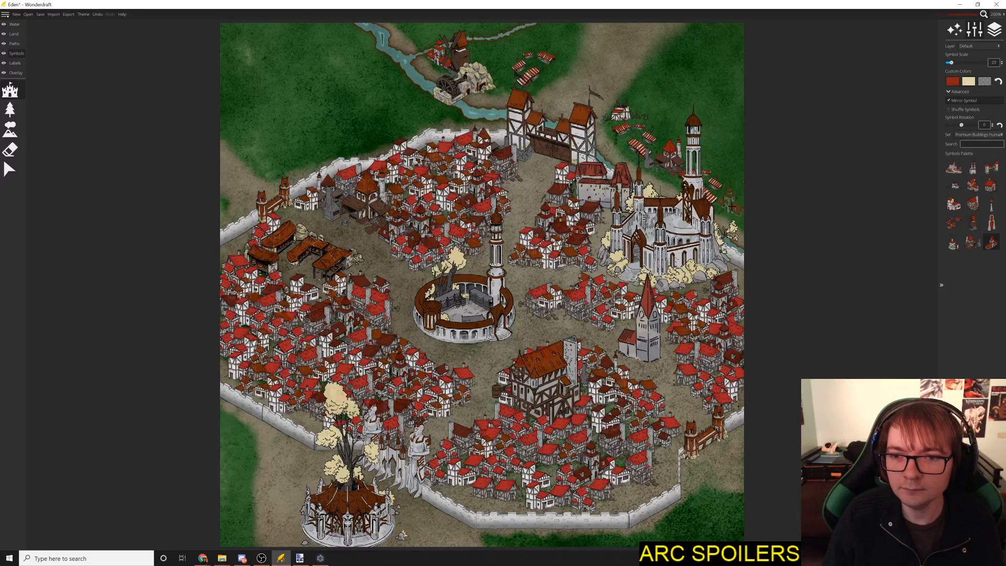
click(973, 186)
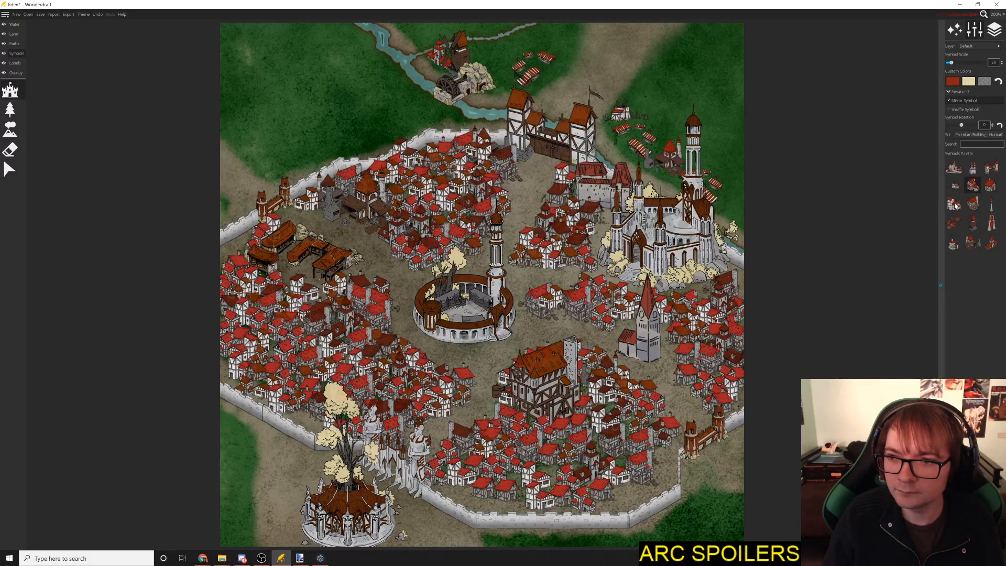
click(974, 224)
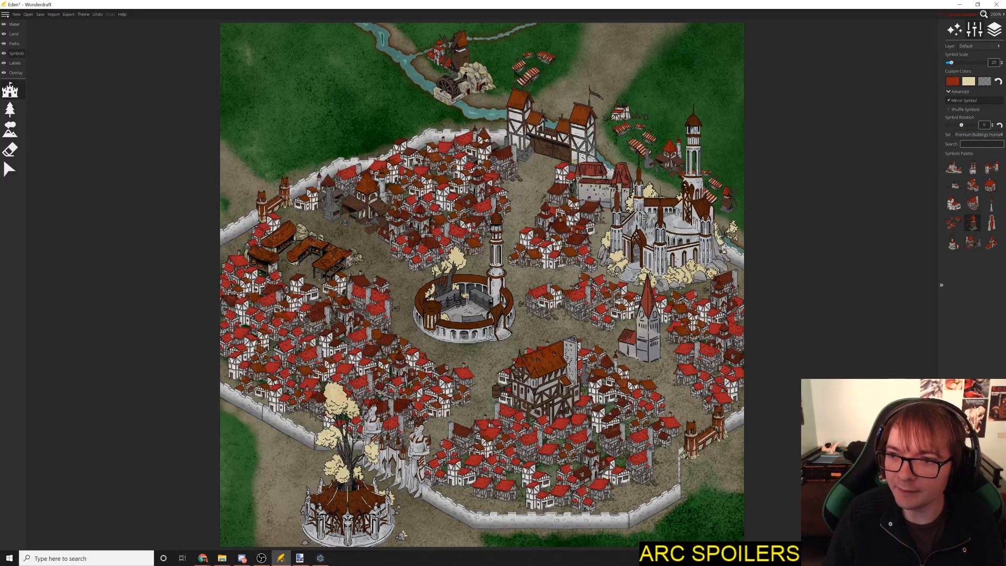
Step: Search all symbol sets for gazebo symbols and place three enlarged custom-coloured ones around the round building outside the southwest wall
click(985, 135)
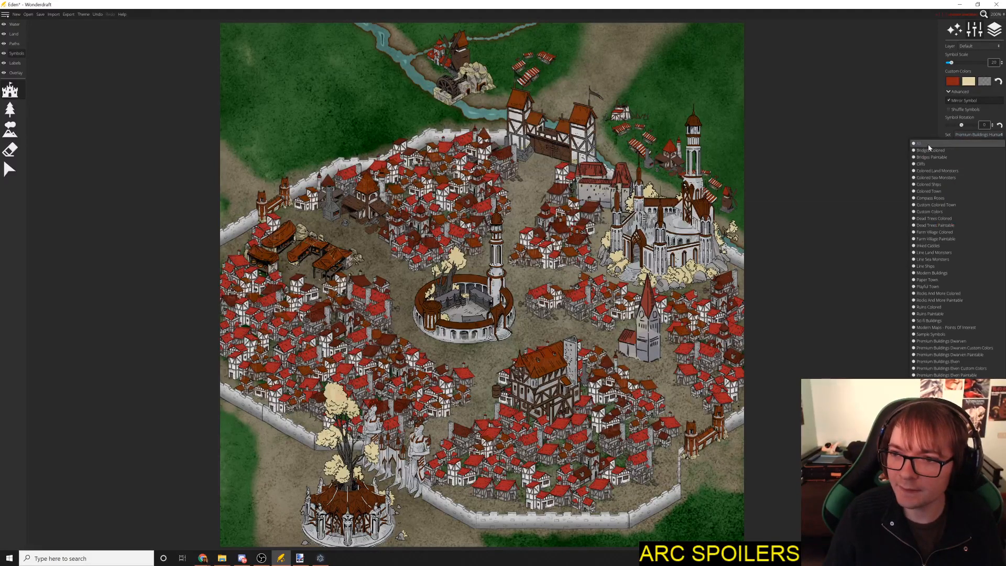
click(922, 143)
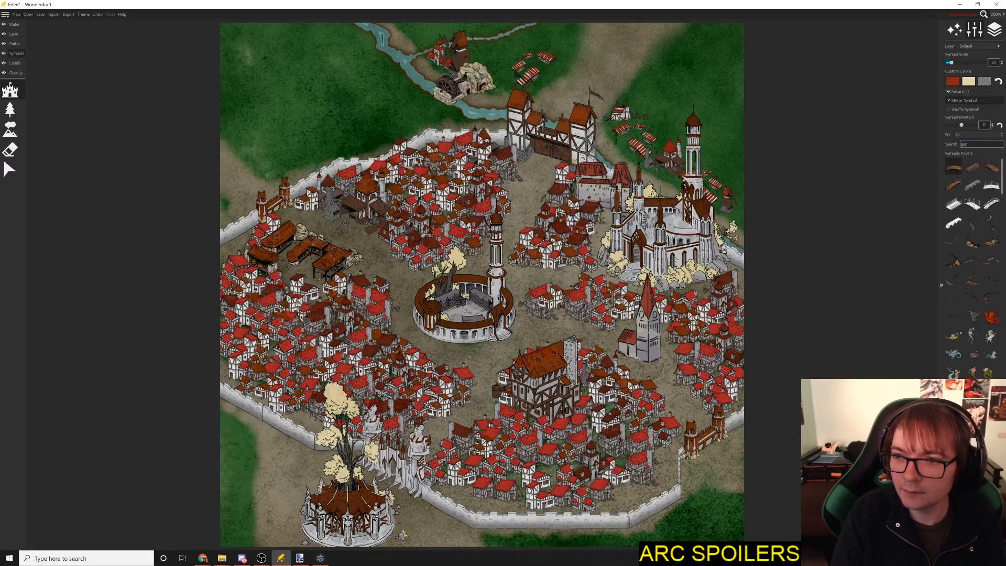
key(Return)
click(972, 167)
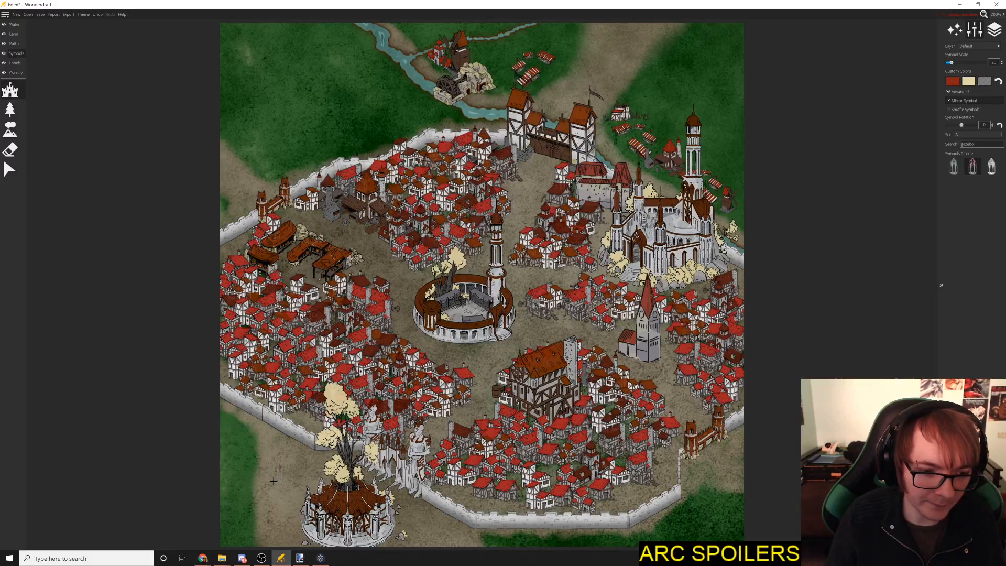
scroll(272, 481, up, 5)
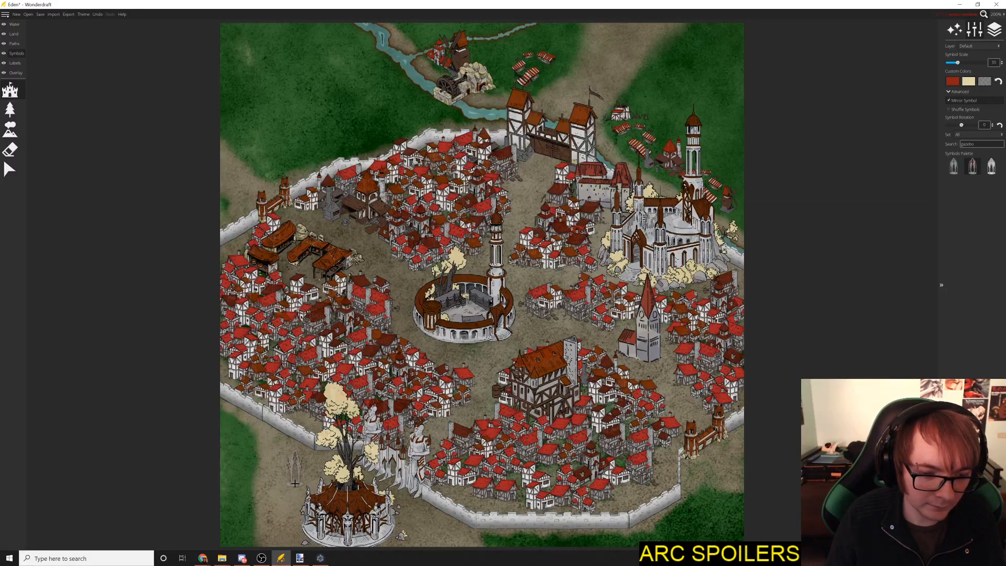
click(291, 481)
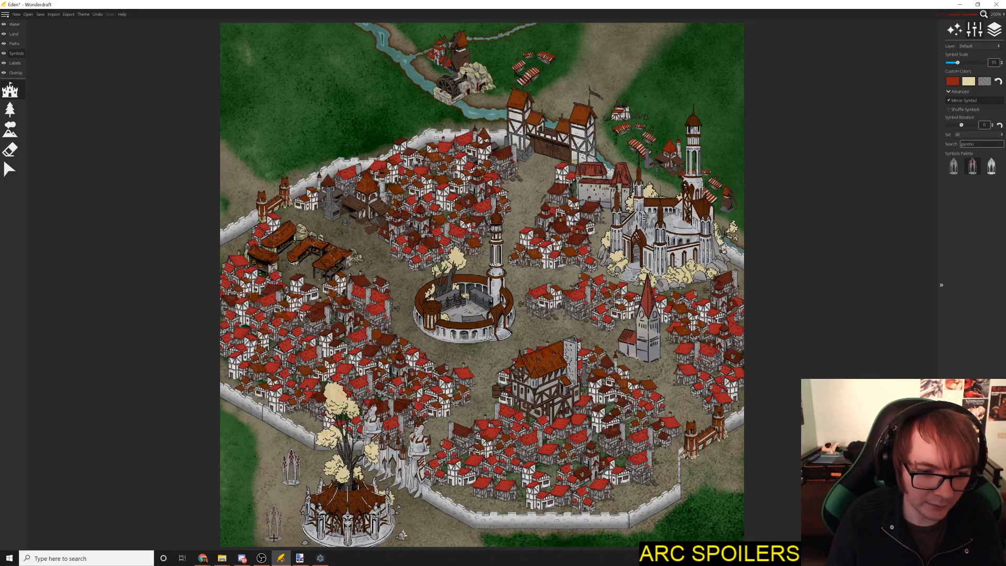
click(273, 536)
click(424, 538)
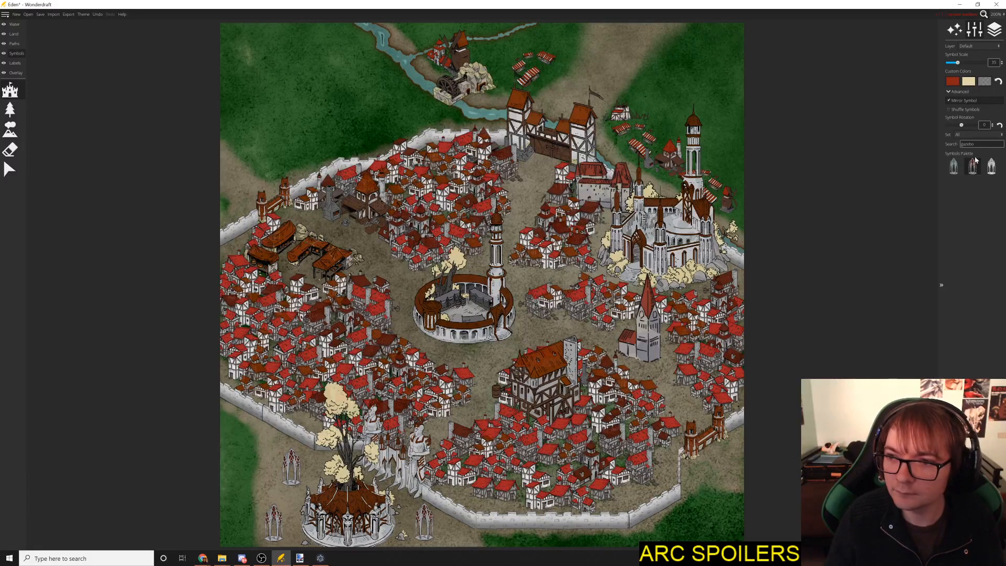
Step: Search the symbols for "tent" and place one tent on each side of the round southern building, near the gazebos
text(tent)
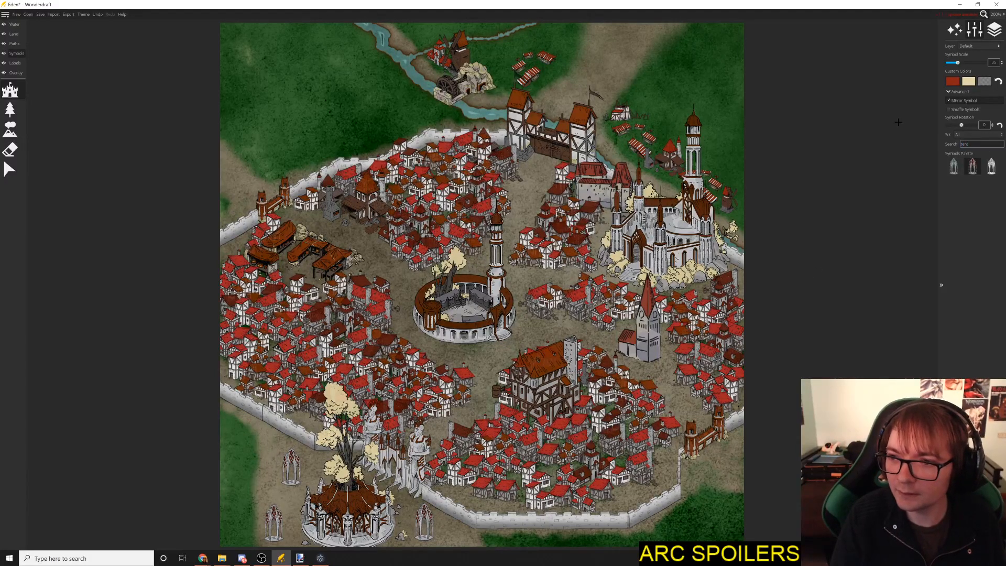
click(976, 172)
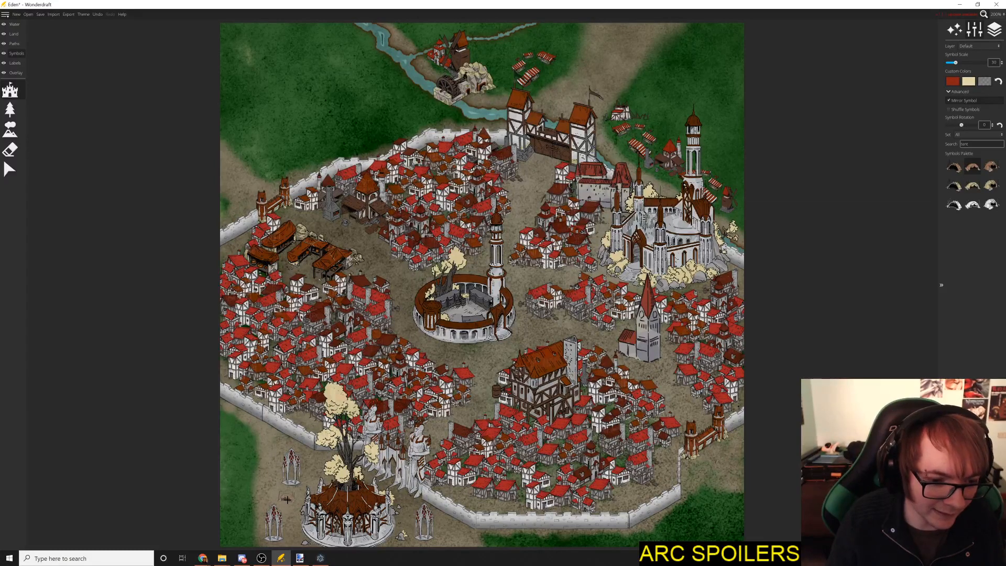
scroll(284, 499, up, 1)
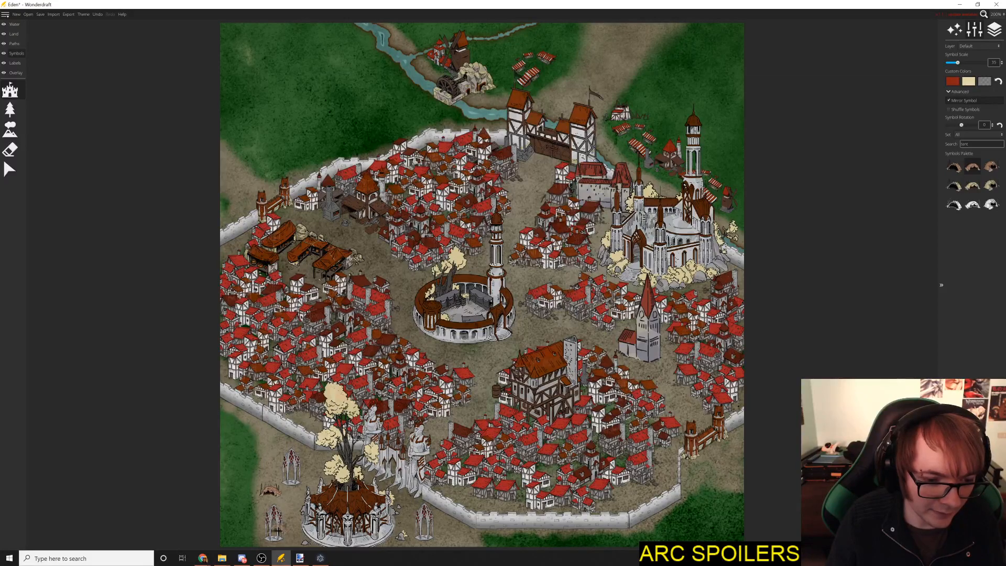
click(449, 528)
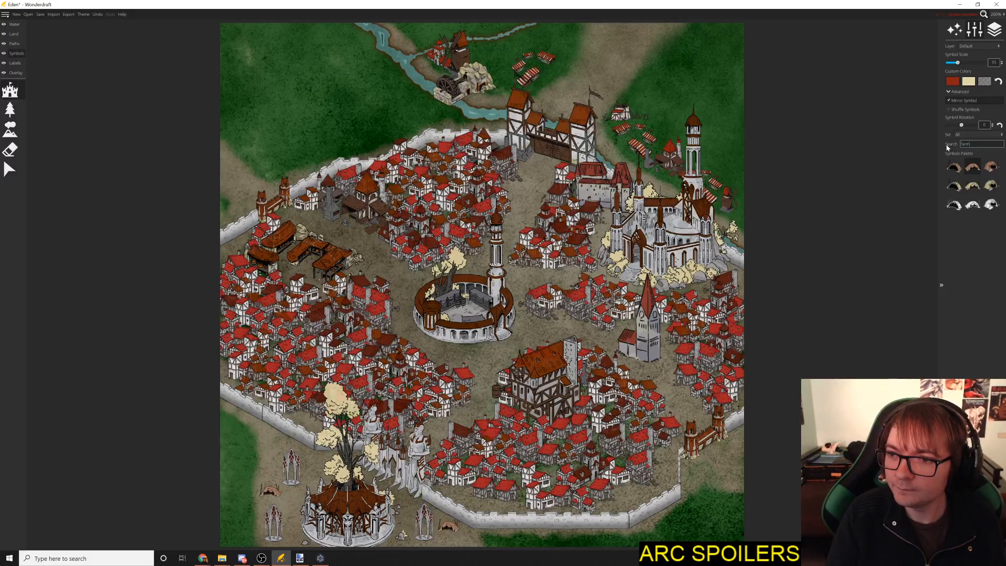
Step: Clear the symbol search and scatter five small red-roofed houses over the green field northwest of the city wall
key(Return)
click(970, 134)
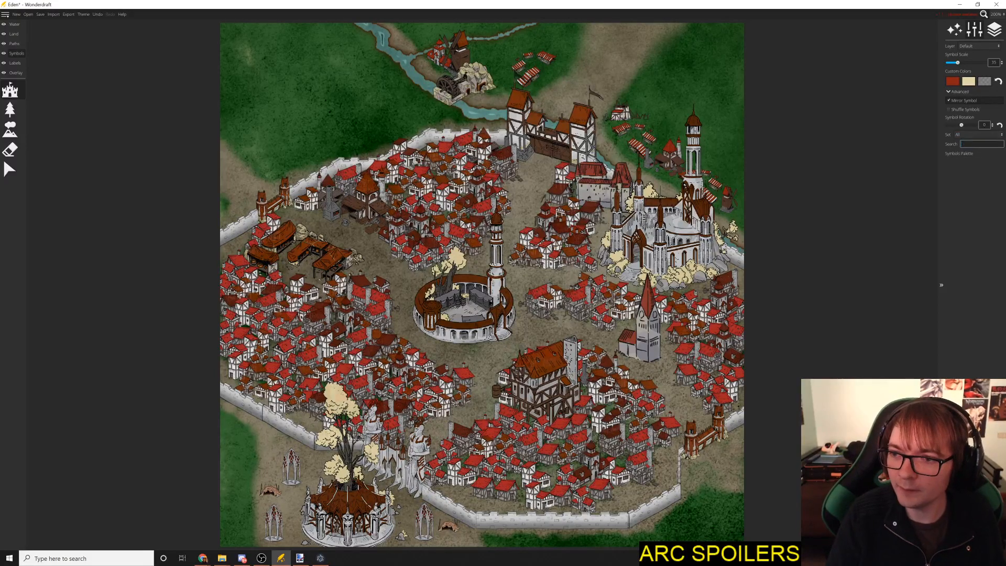
key(Return)
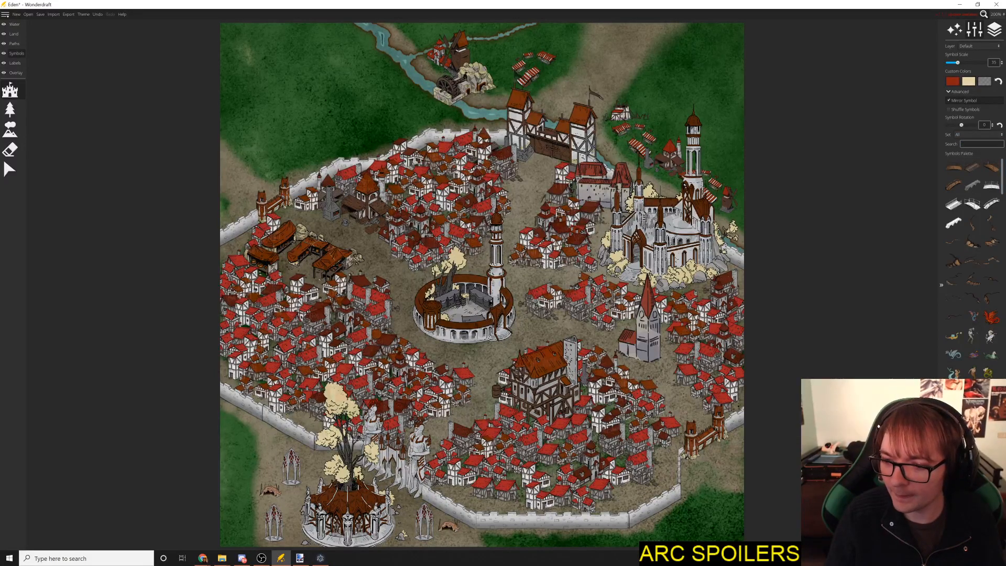
scroll(972, 267, down, 2)
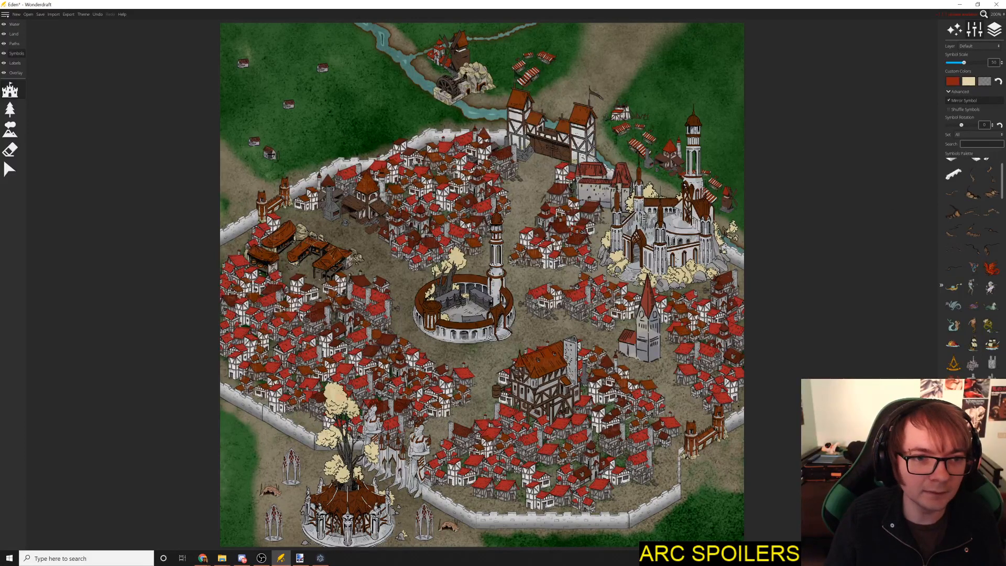
Step: Disable Mirror Symbol, add more red-roofed house groups to the northwest field, and place churches there and east of the north gate
click(948, 100)
click(309, 104)
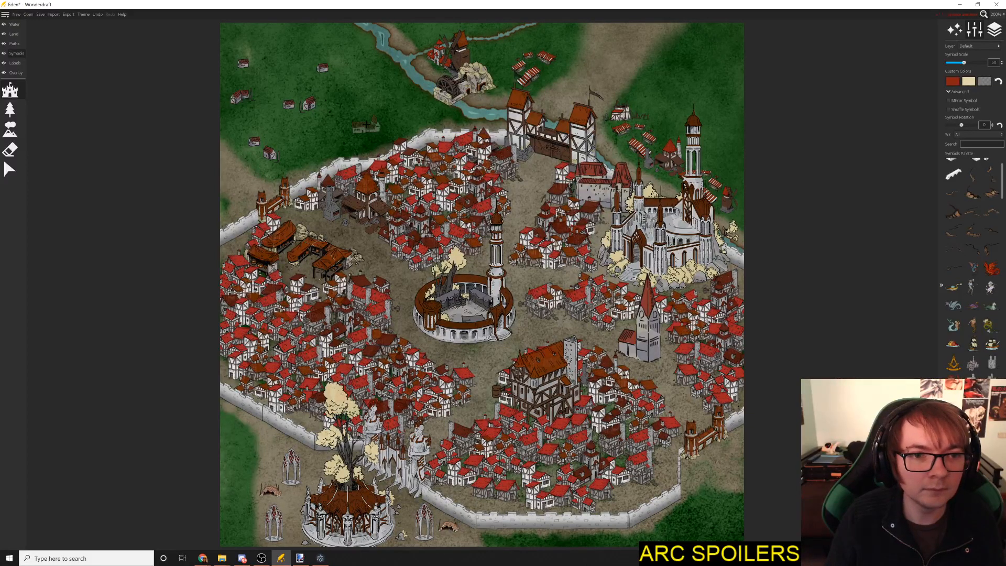
click(330, 128)
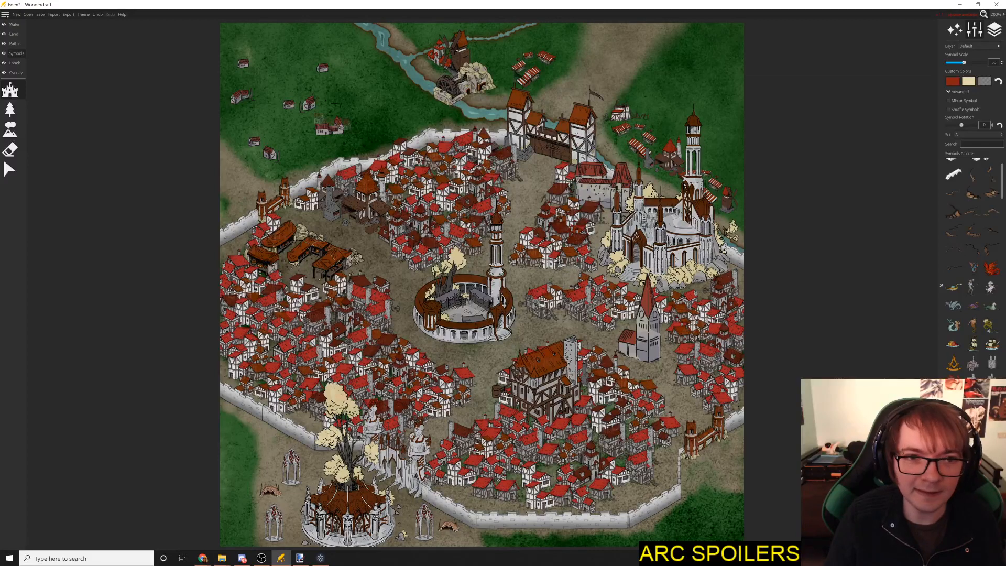
click(369, 94)
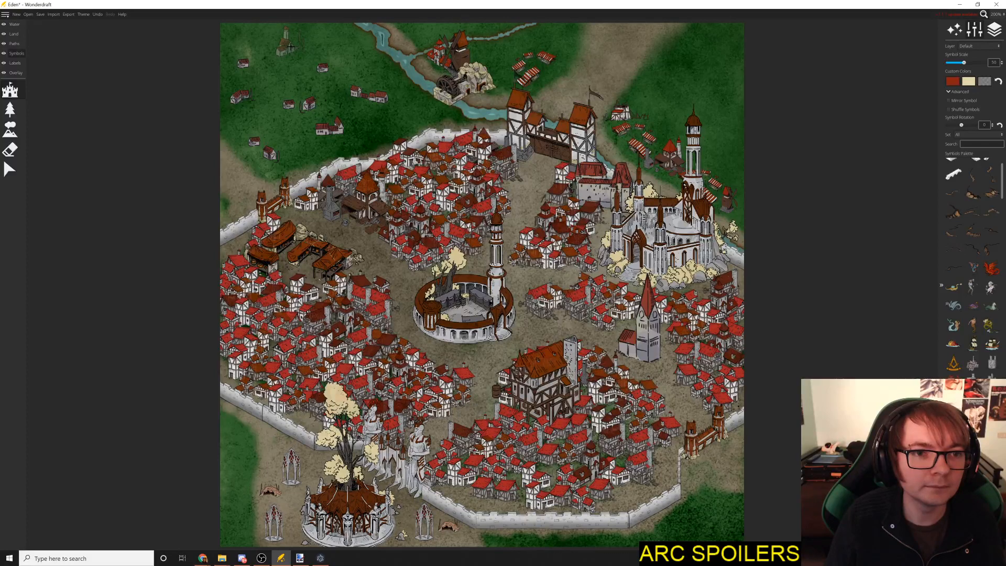
click(290, 47)
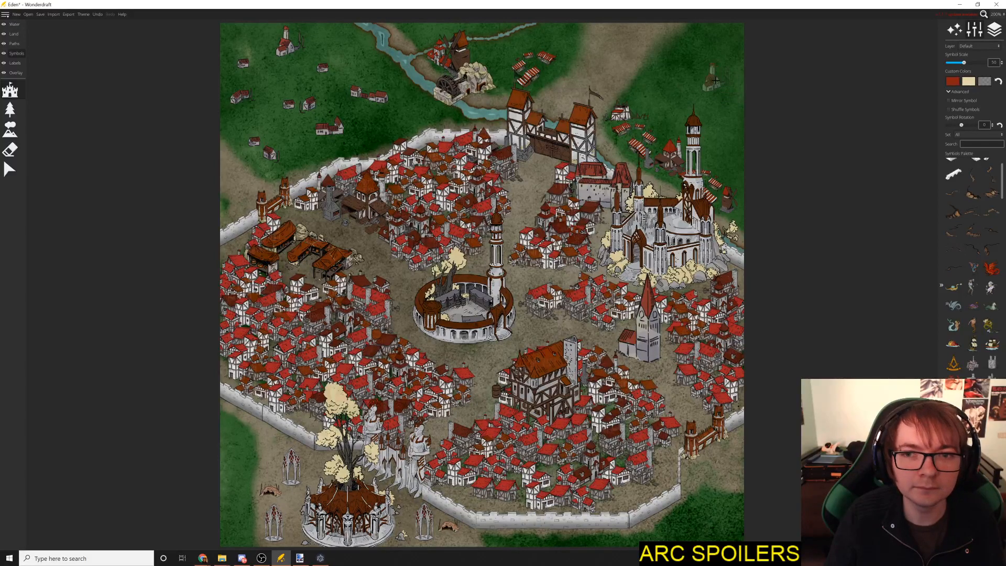
click(672, 125)
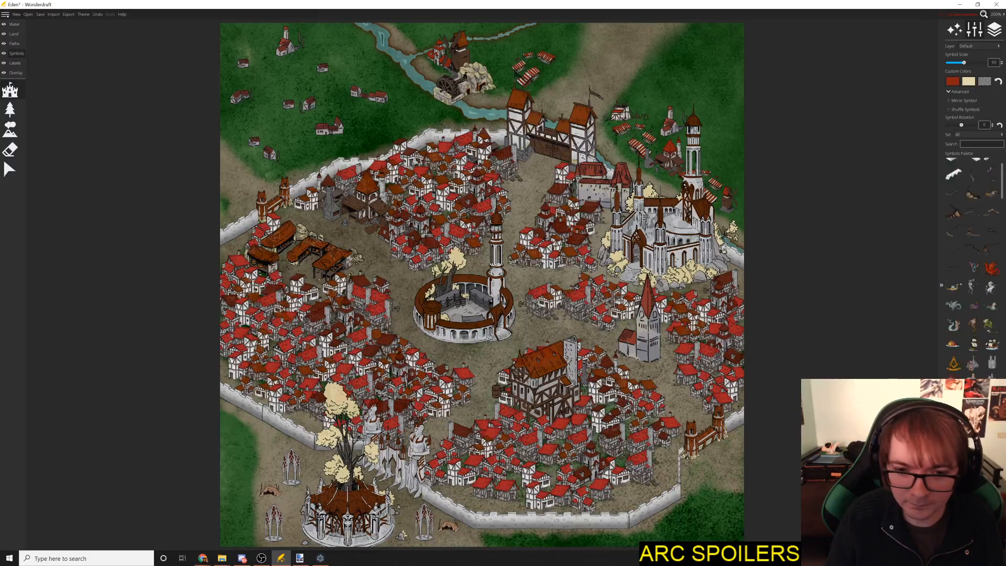
Step: Place a red-roofed house cluster in the green field near the map's northeast corner
scroll(973, 262, up, 2)
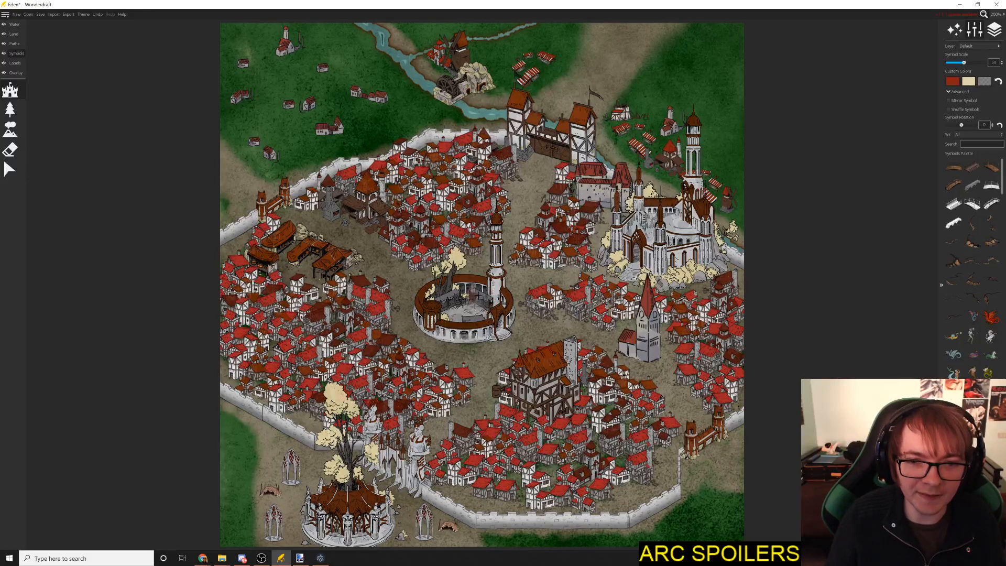
scroll(376, 210, up, 1)
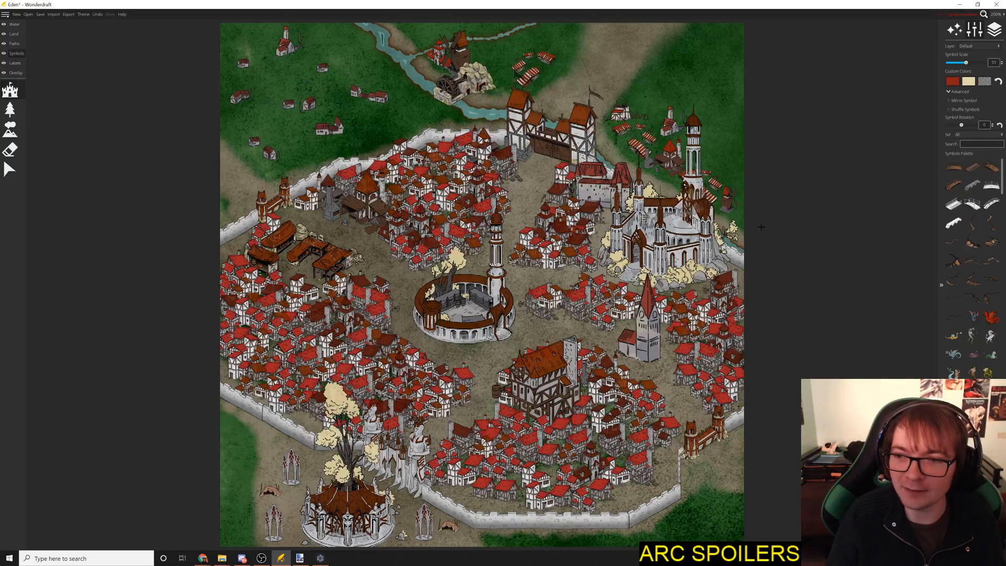
scroll(974, 291, down, 5)
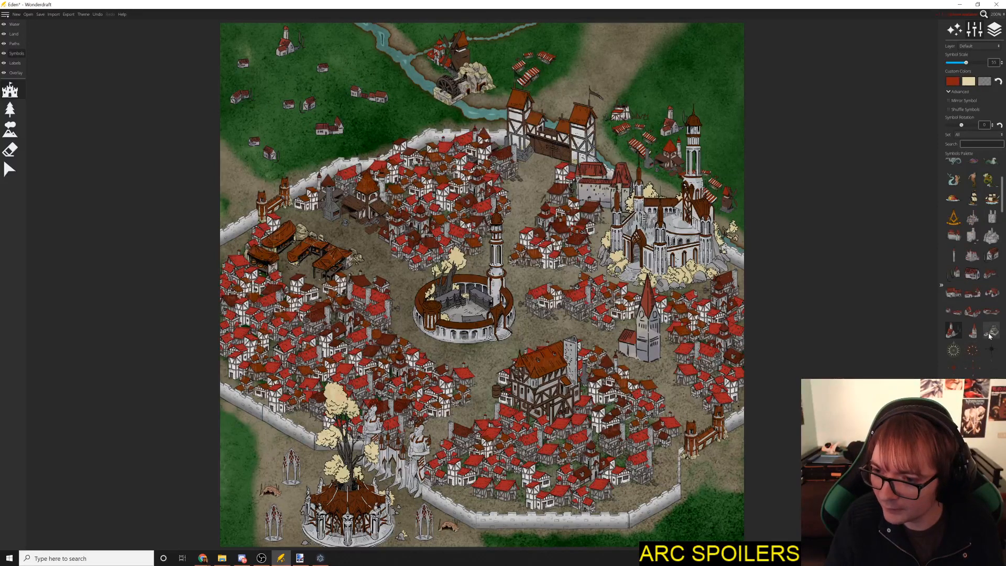
click(992, 293)
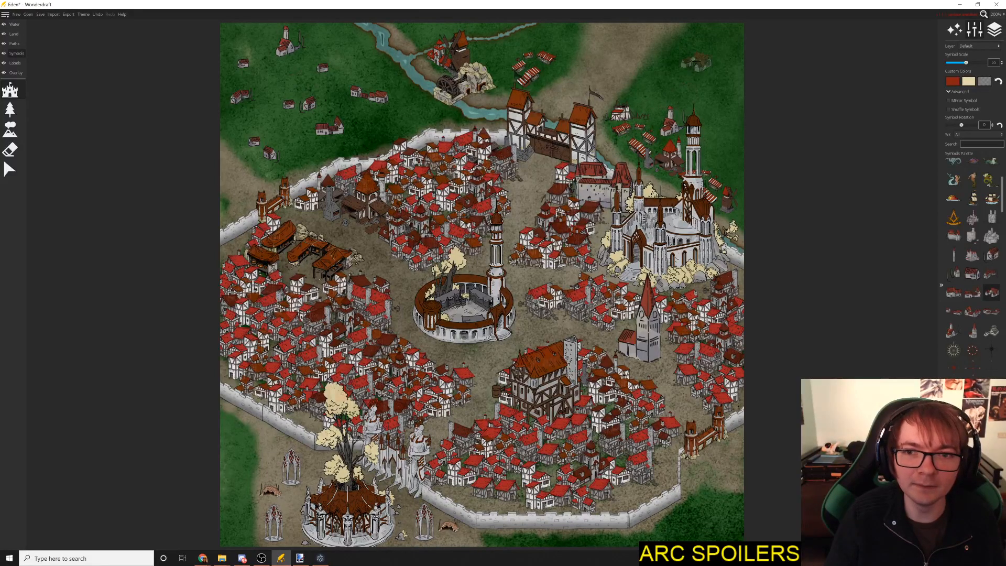
click(722, 59)
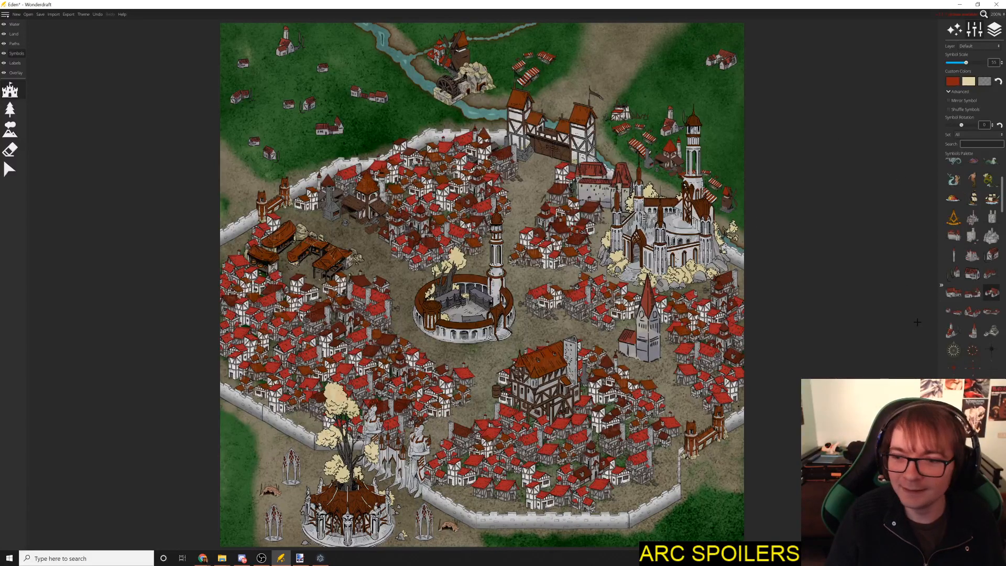
Step: Enable Mirror Symbol and place two more red-roofed house rows in the northeast field, northeast of the north gate
click(951, 314)
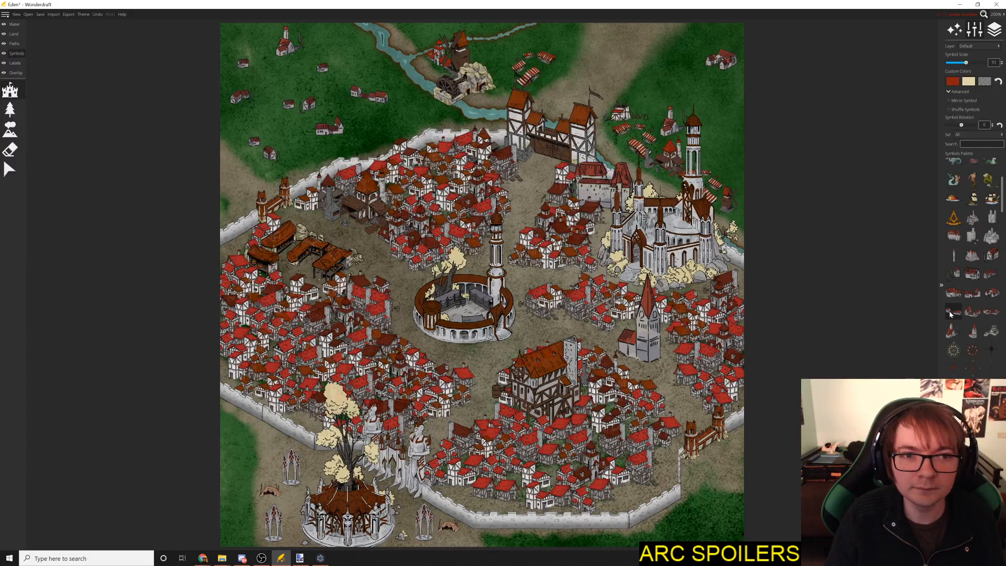
click(964, 101)
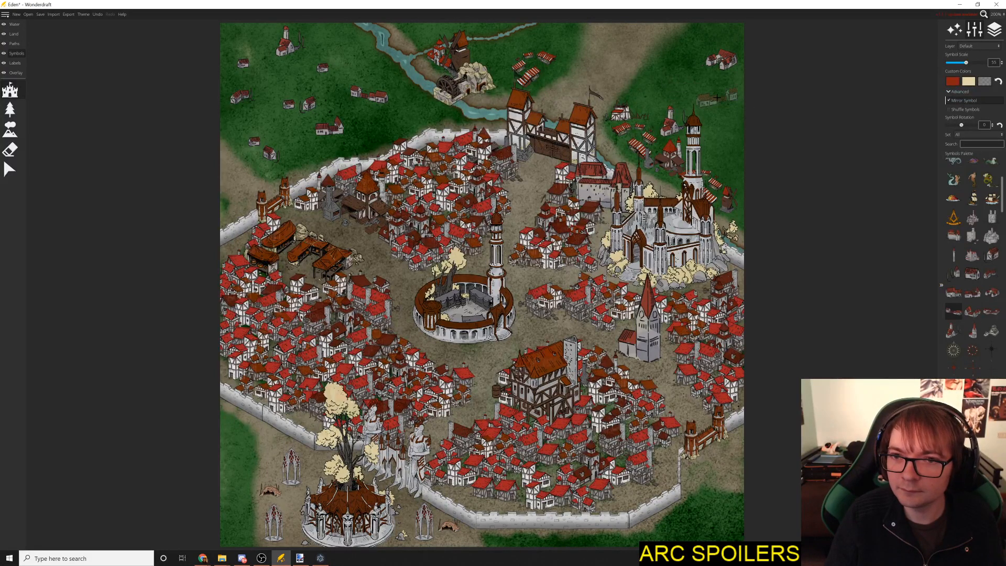
click(721, 127)
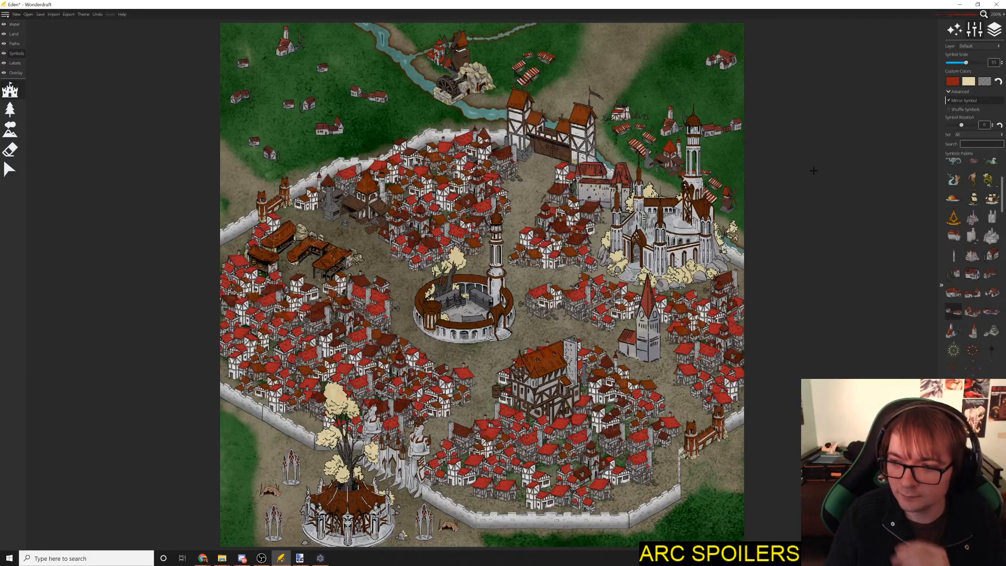
click(986, 314)
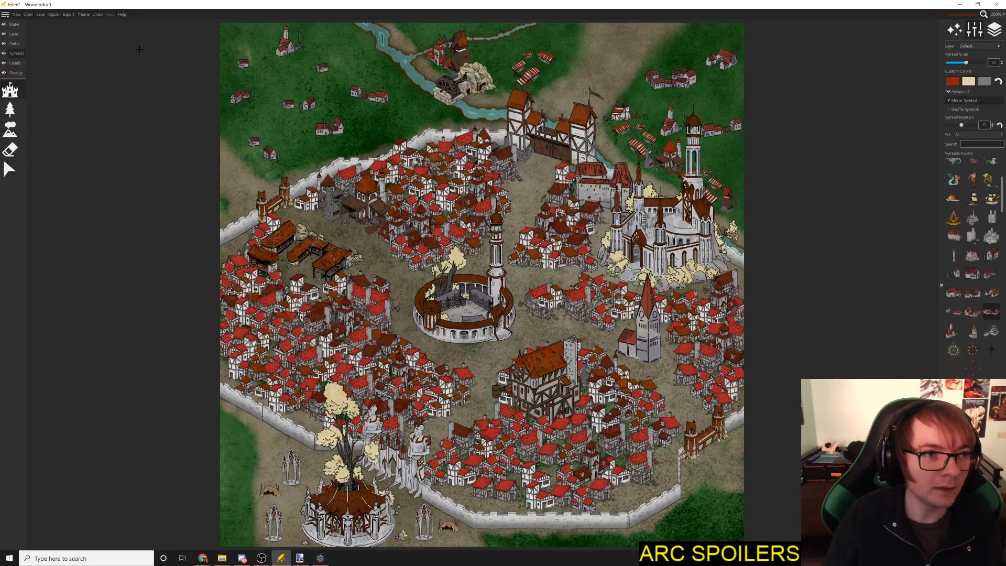
Step: Save the map and export it as a Normal image named Eden in The Garden folder
key(ctrl+s)
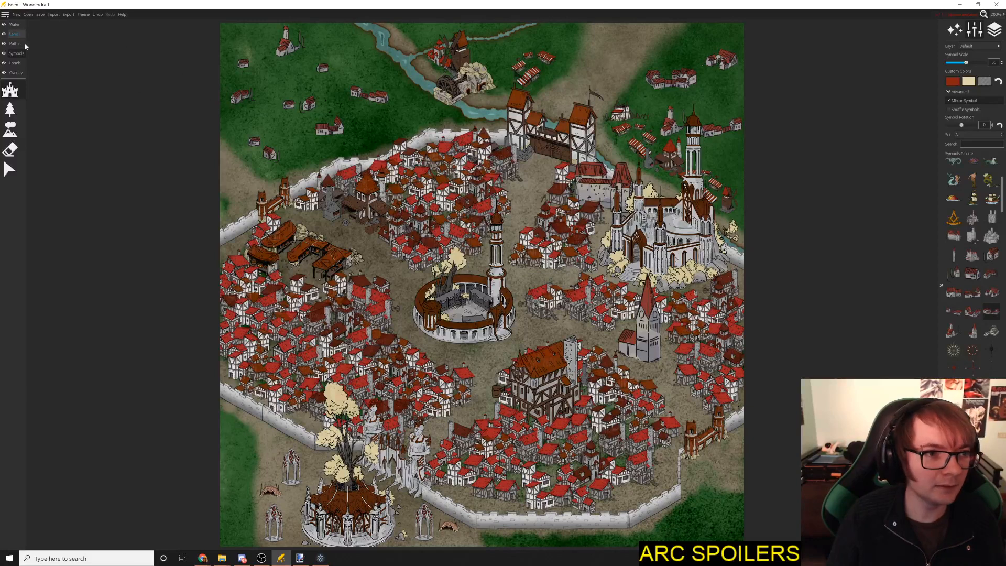
click(68, 15)
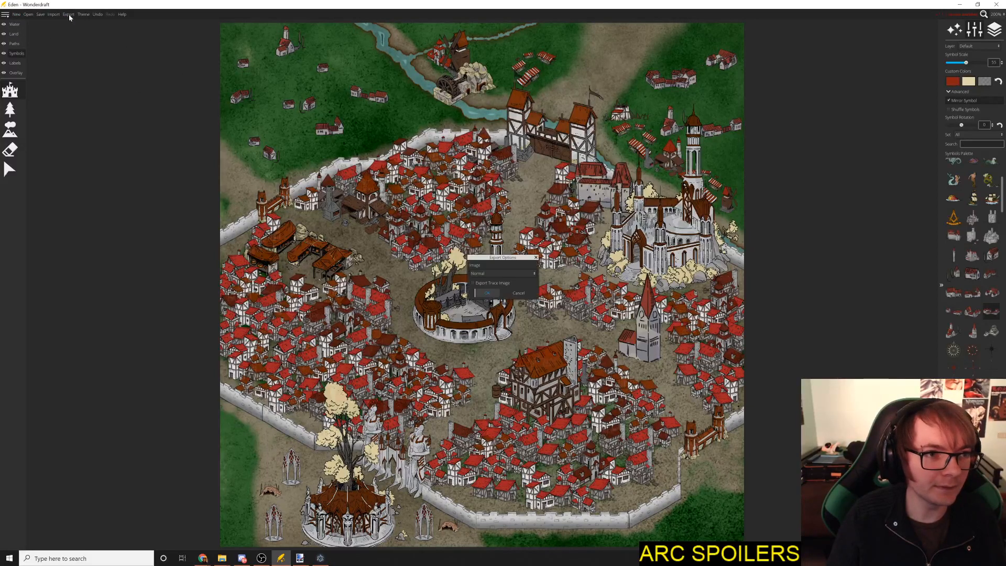
click(511, 274)
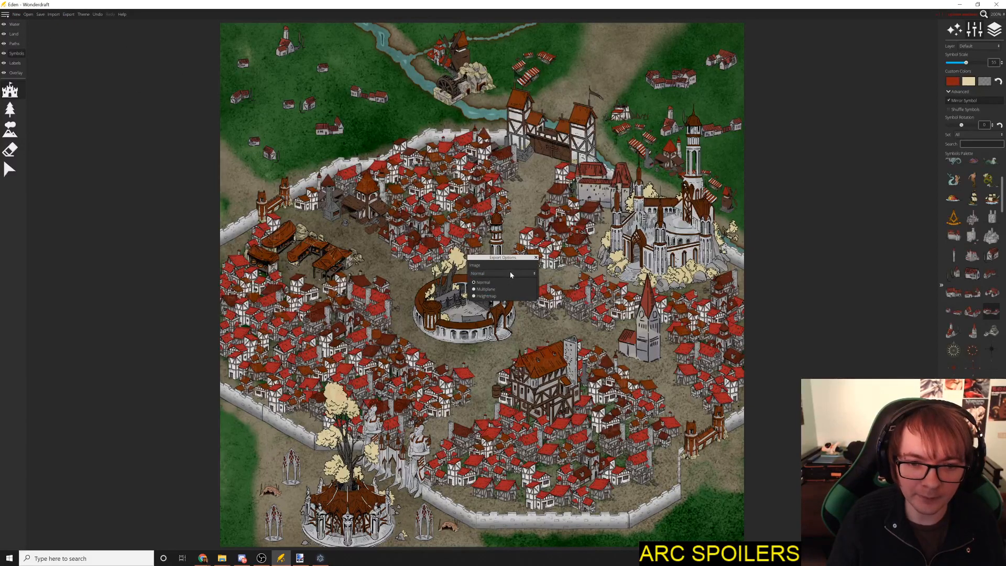
click(511, 271)
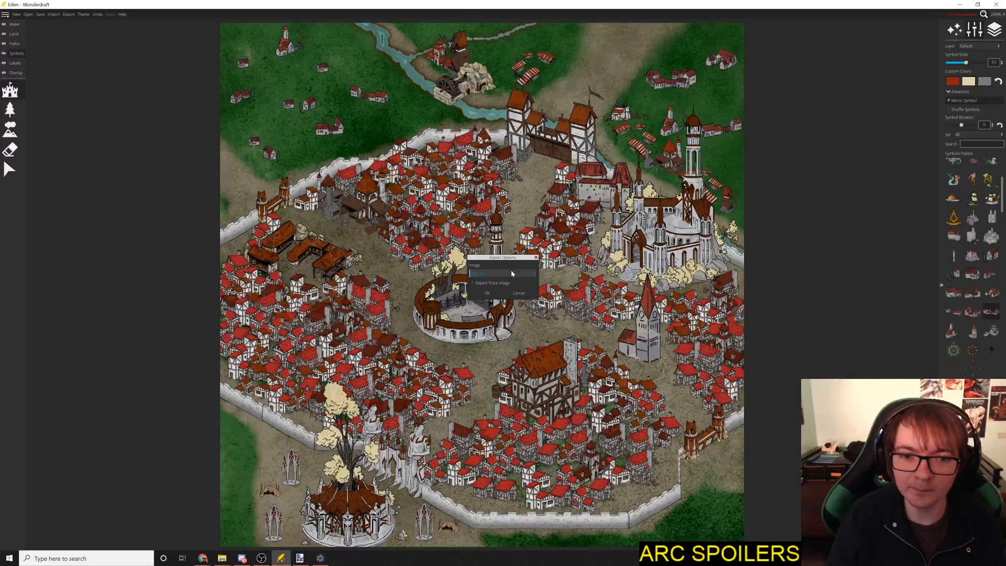
click(489, 292)
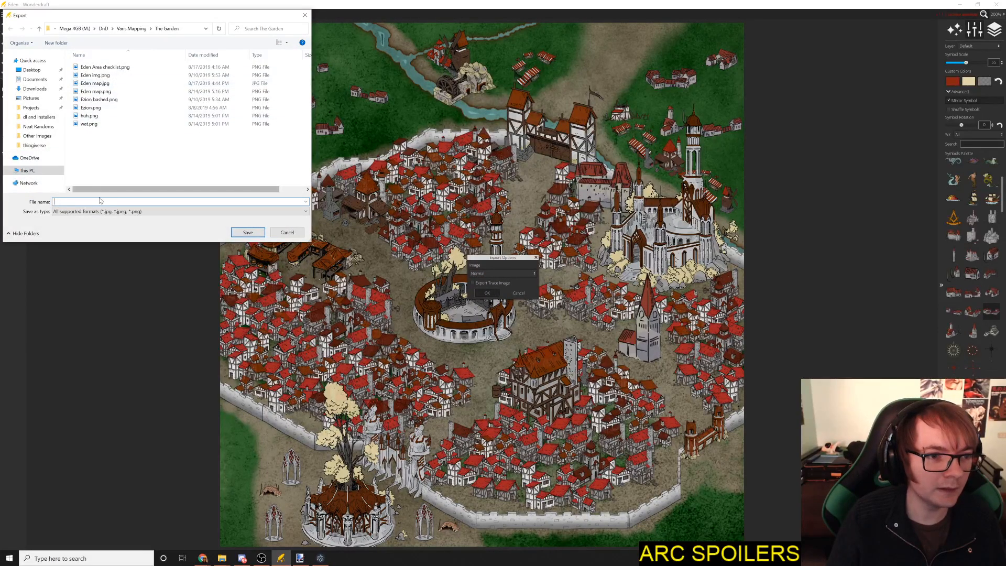
text(Eden)
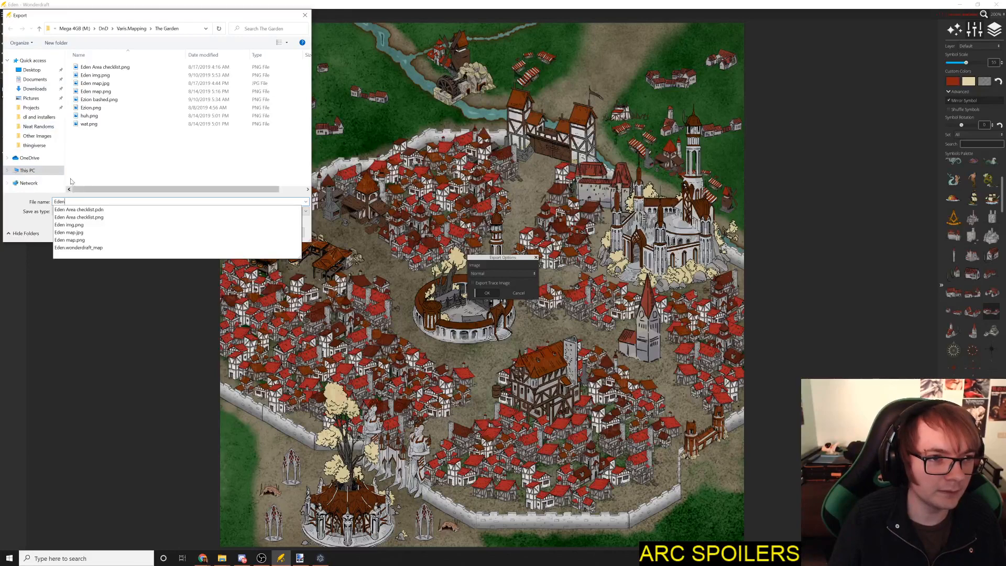
click(21, 201)
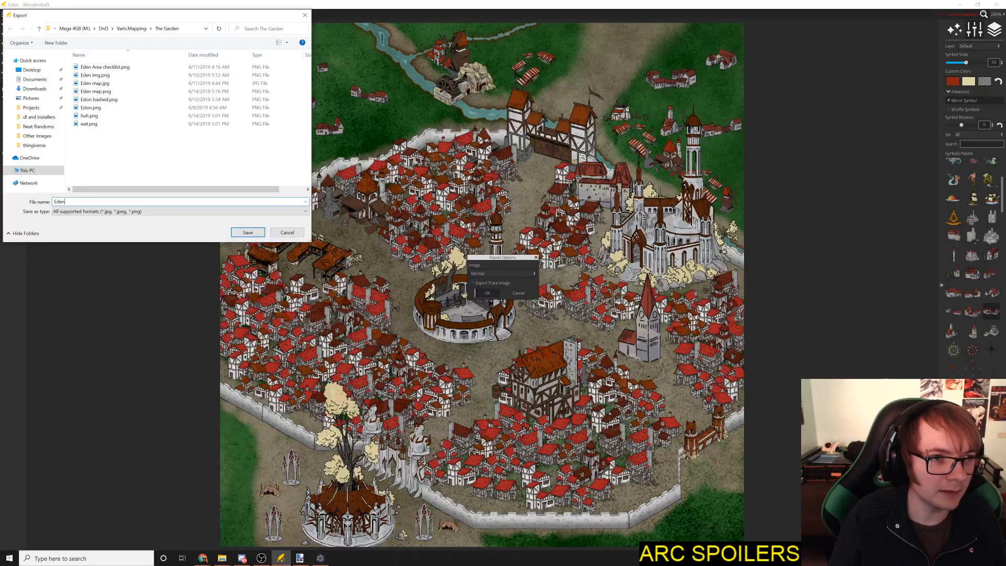
click(247, 232)
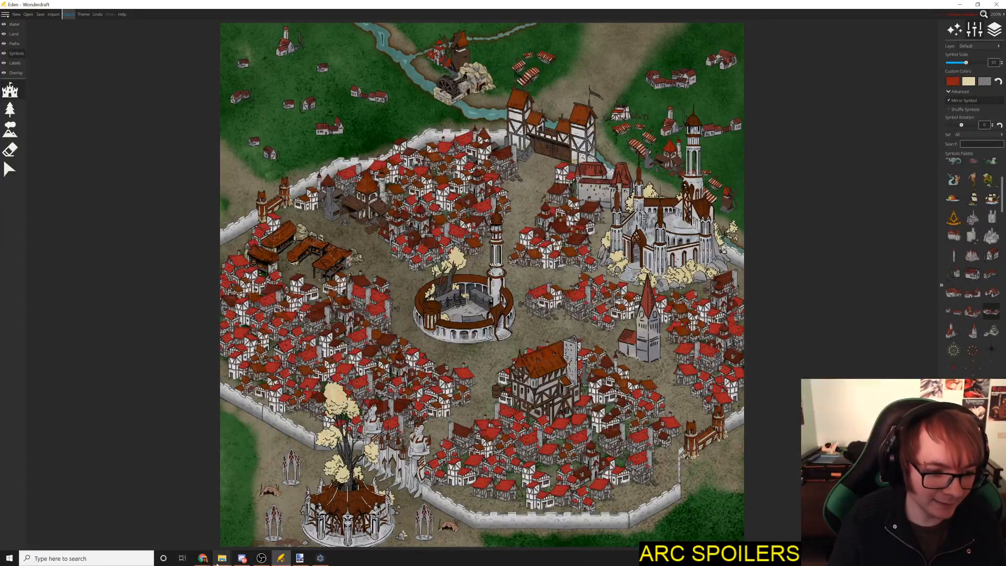
Step: Switch to paint.net, open the exported Eden map as a separate image, and compare it with the district sketch
mouse_move(222, 558)
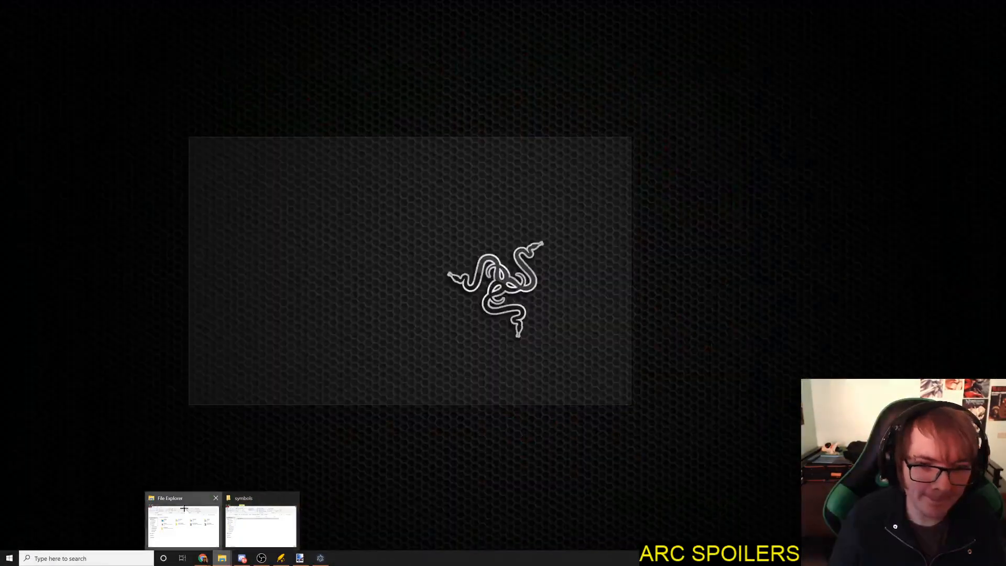
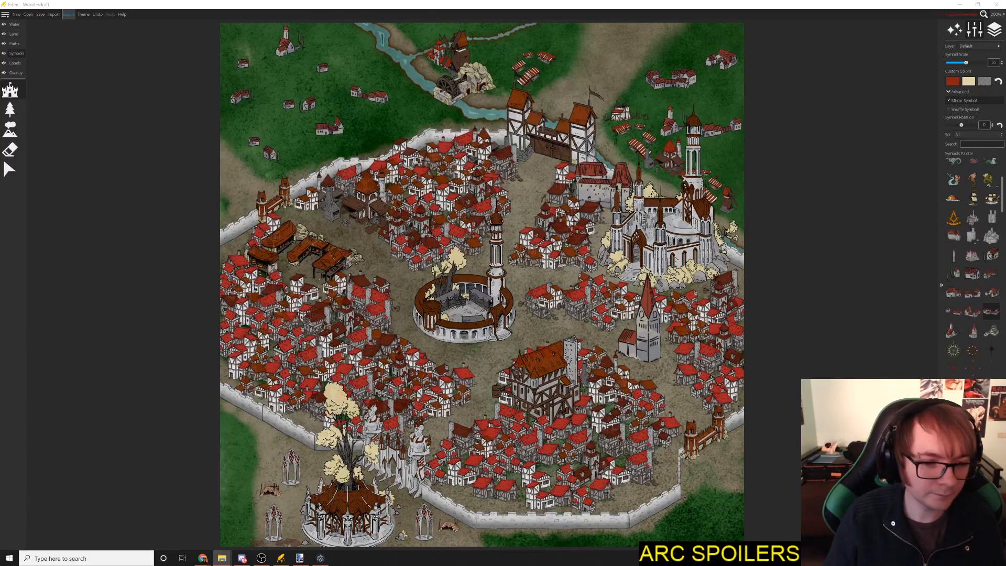
click(300, 558)
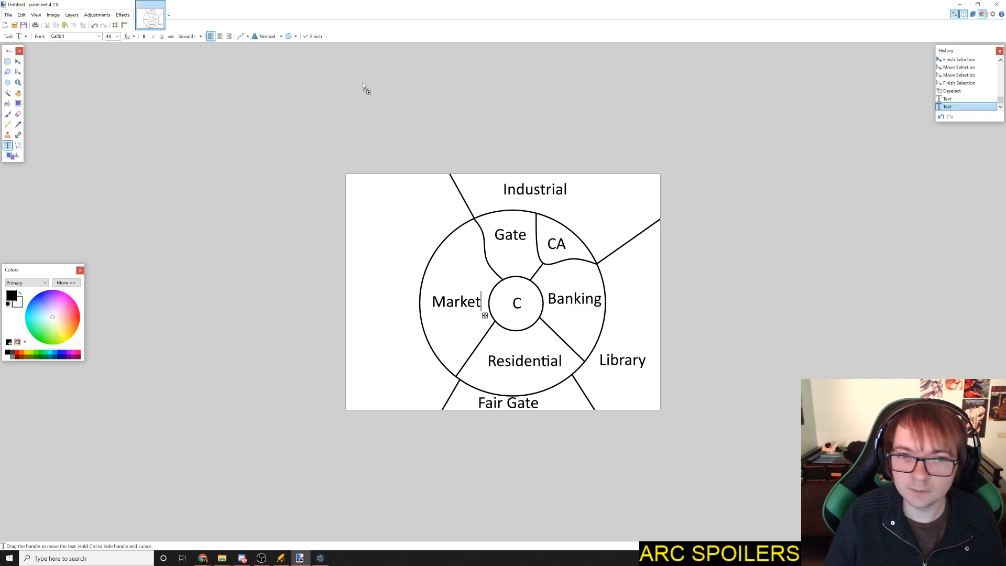
mouse_move(363, 85)
mouse_down()
mouse_move(368, 121)
mouse_move(358, 135)
mouse_up()
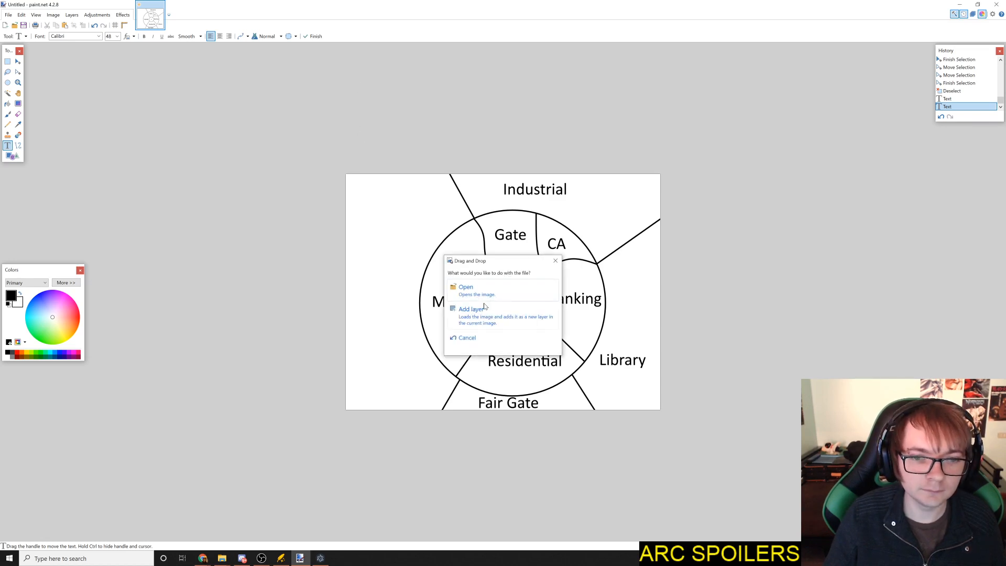
click(475, 291)
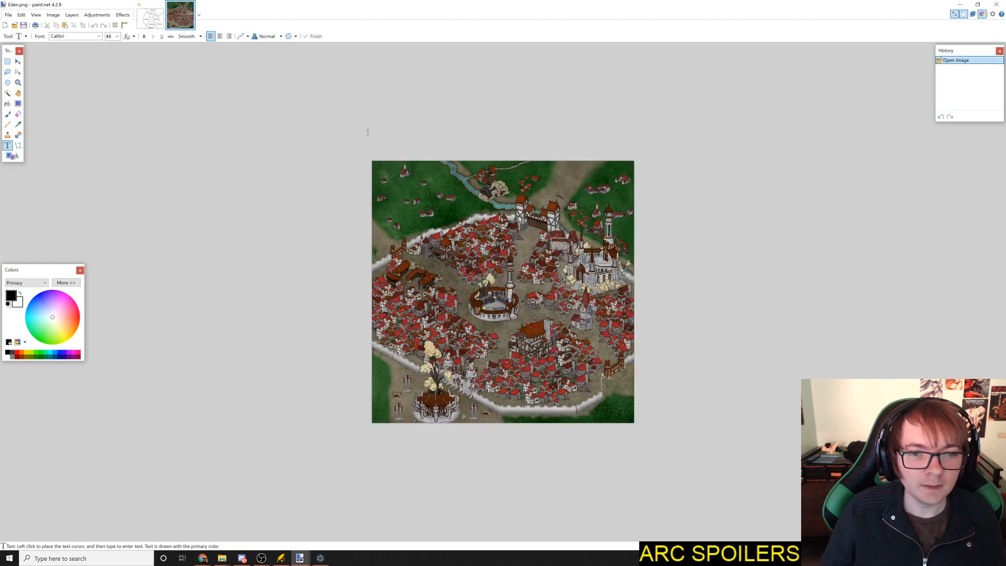
click(151, 16)
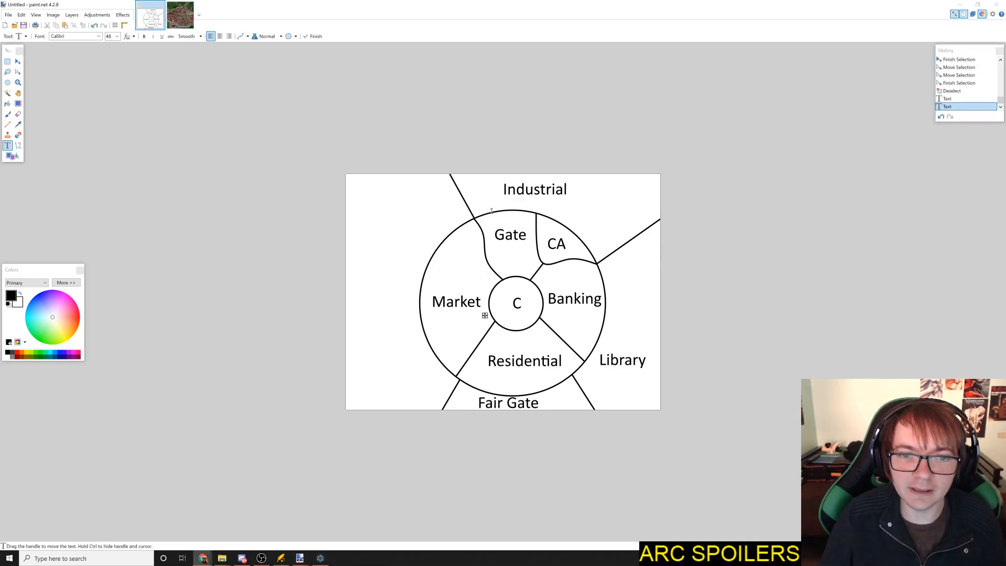
click(509, 151)
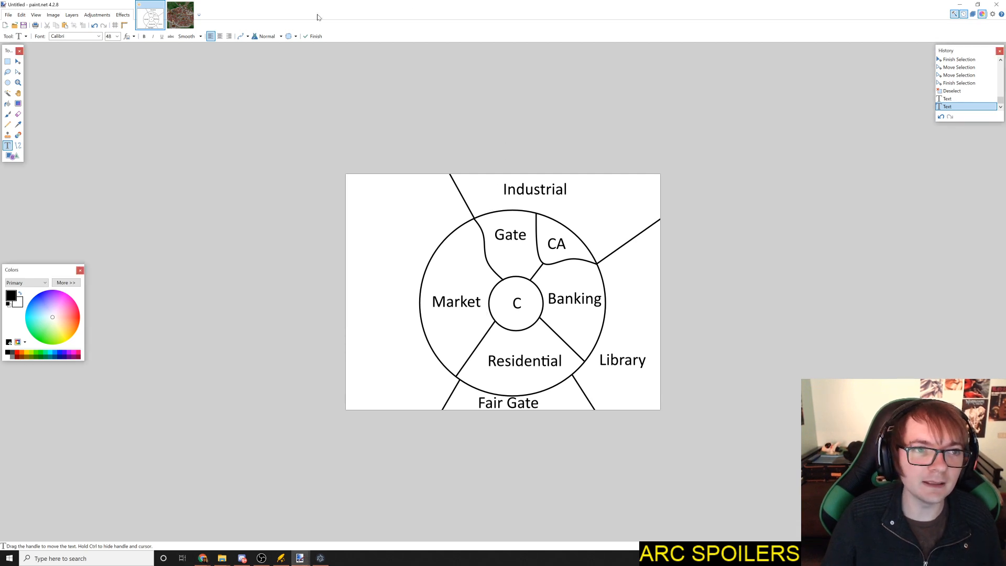
key(ctrl+Tab)
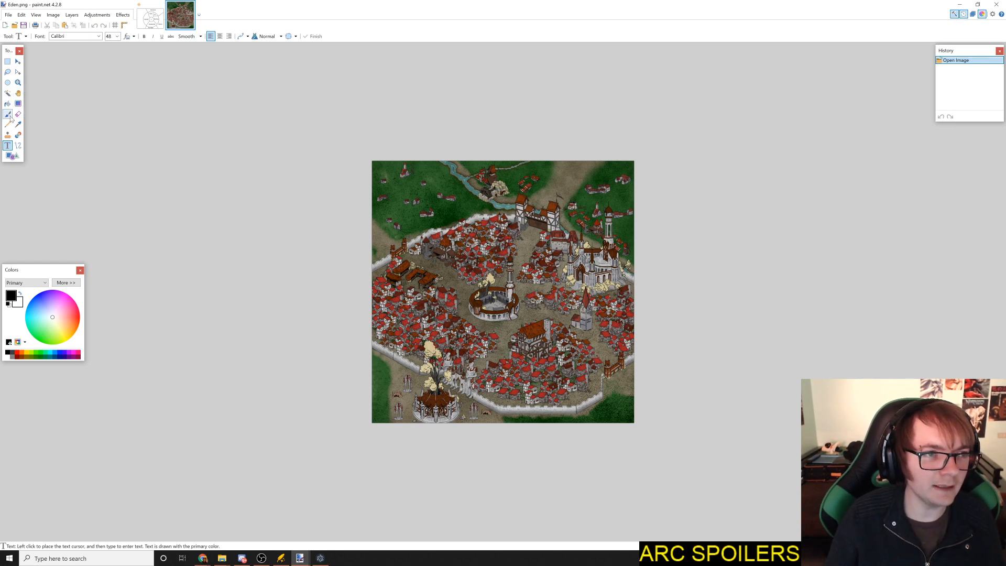
Step: Choose the Ellipse shape for drawing on the Eden map, with a brush width of 3
click(18, 145)
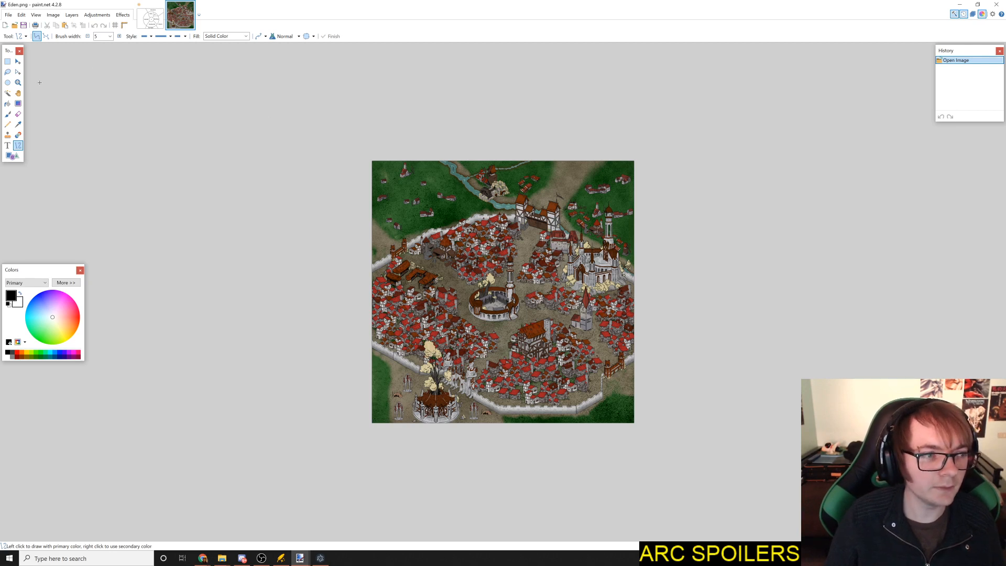
click(11, 156)
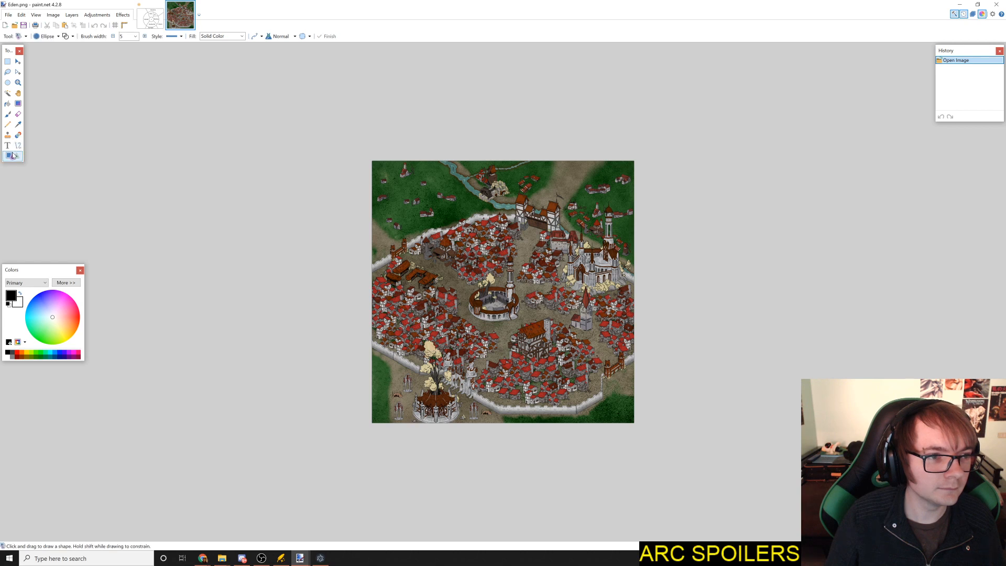
click(47, 36)
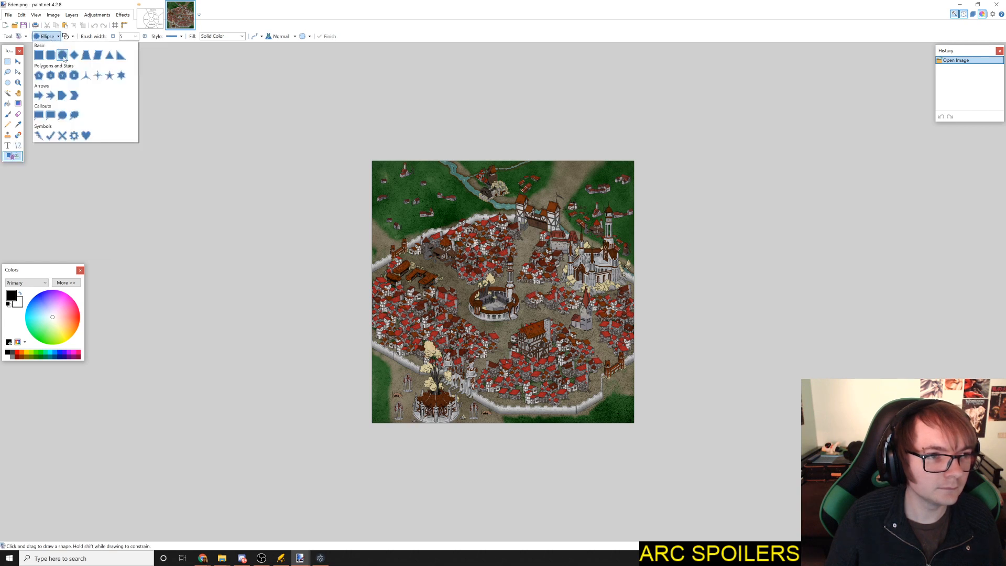
click(62, 55)
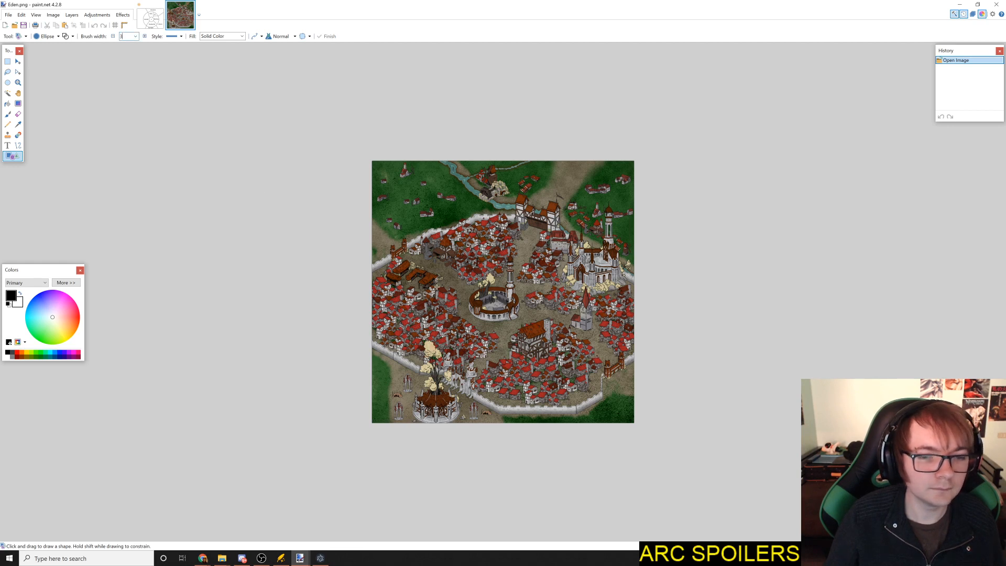
mouse_move(451, 264)
mouse_down()
mouse_move(533, 341)
mouse_move(553, 345)
mouse_up()
drag(453, 303, 443, 305)
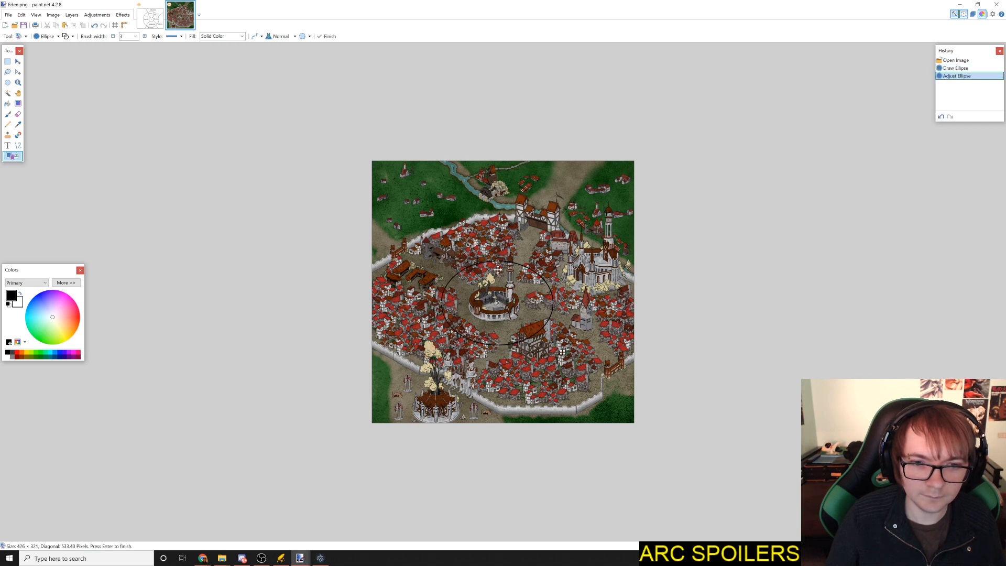
drag(499, 261, 499, 258)
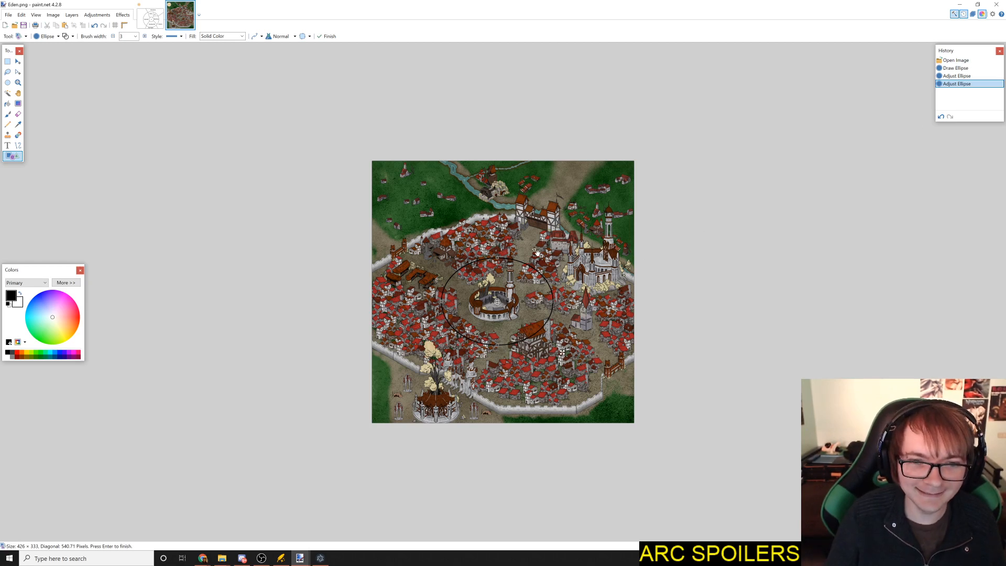
key(ctrl+z)
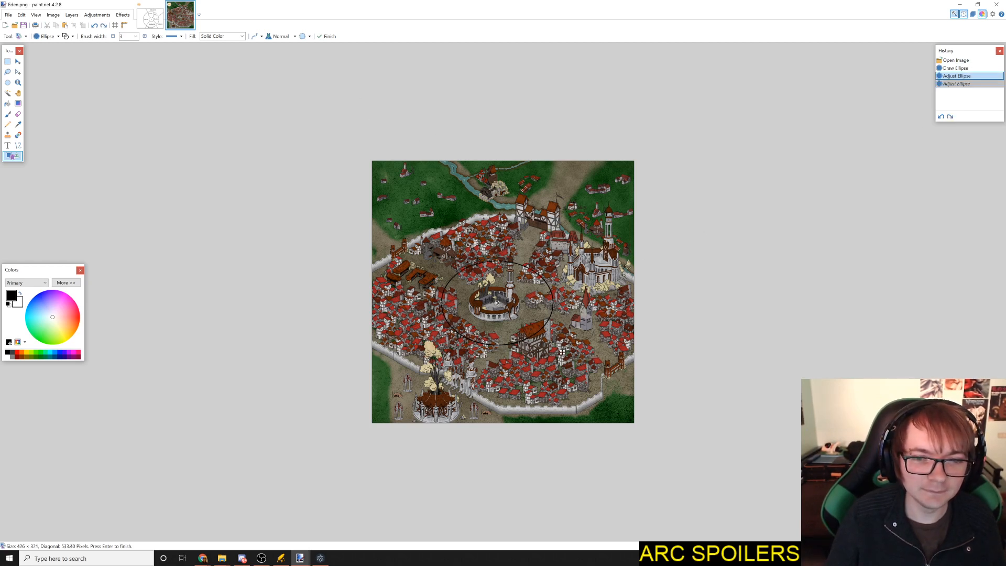
key(ctrl+z)
key(ctrl+z)
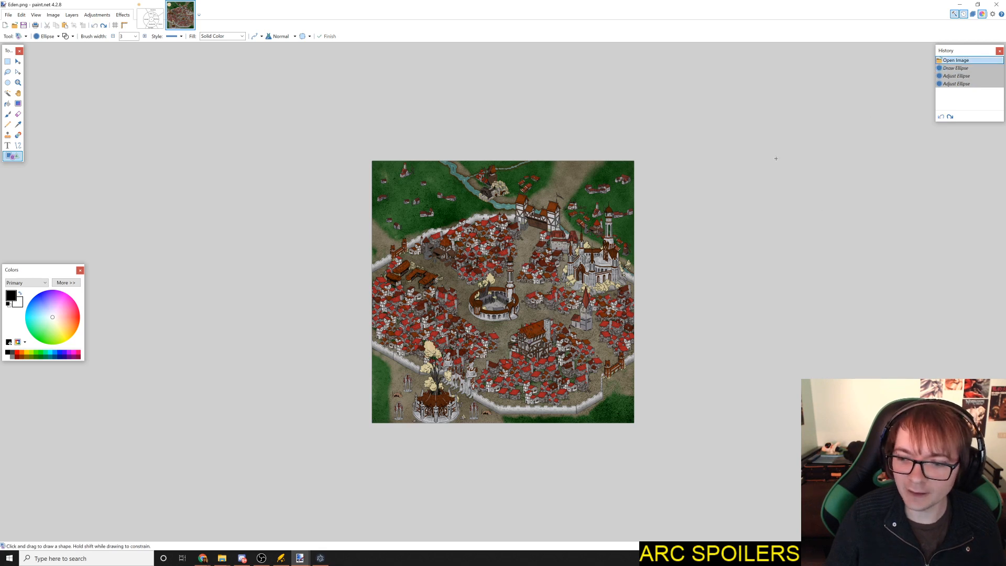
Step: Add a new layer above the Eden map's background
click(72, 15)
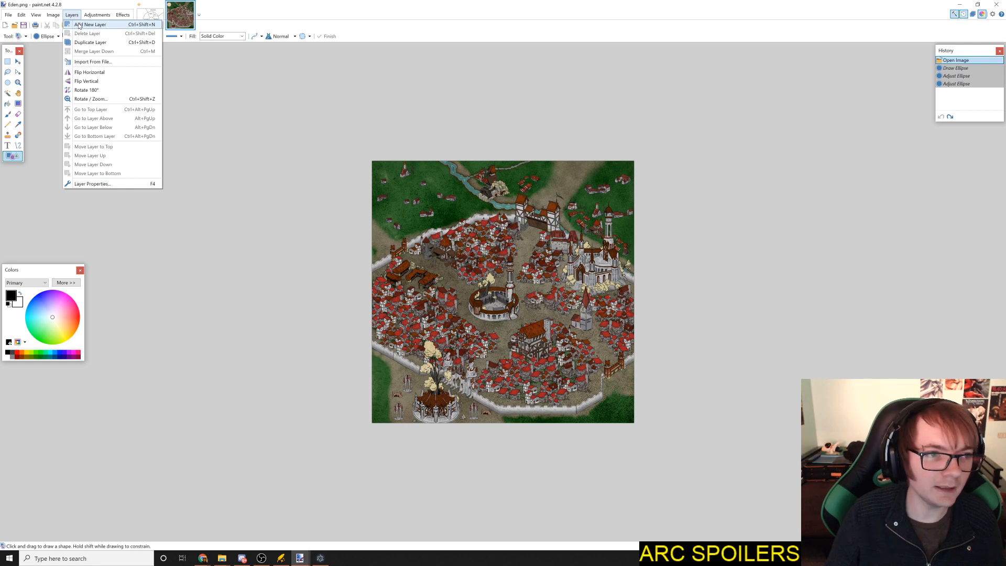
click(79, 25)
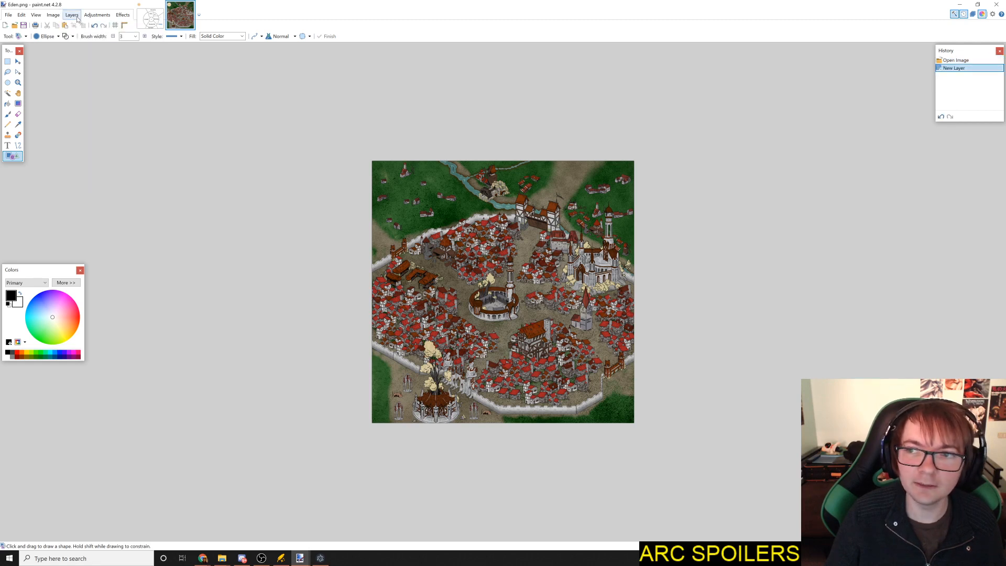
click(36, 15)
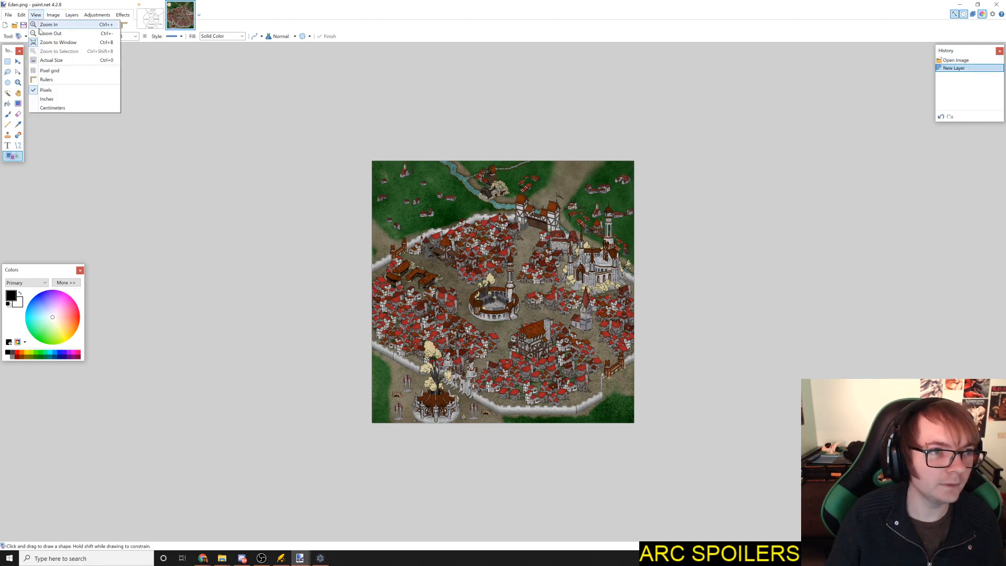
click(36, 15)
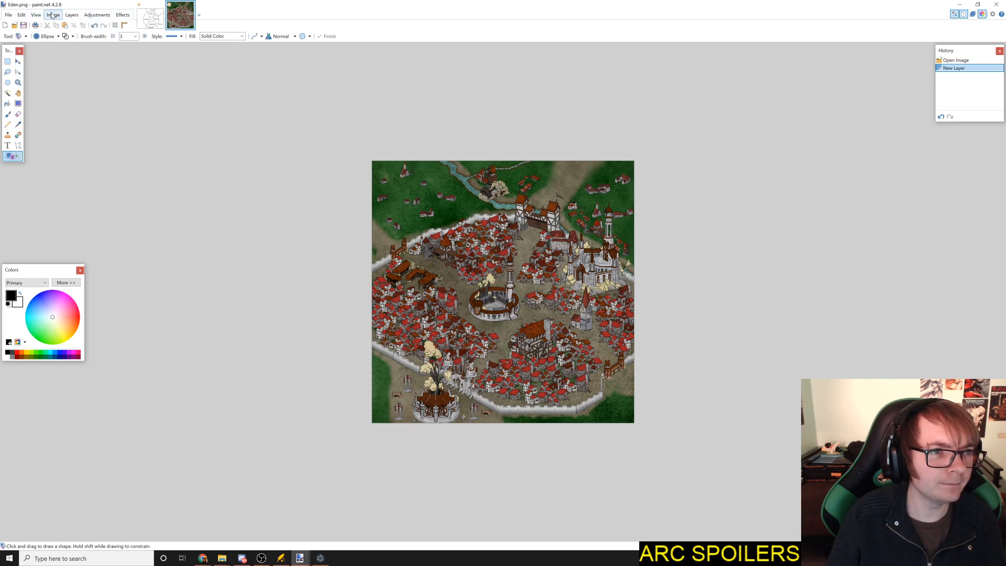
click(72, 15)
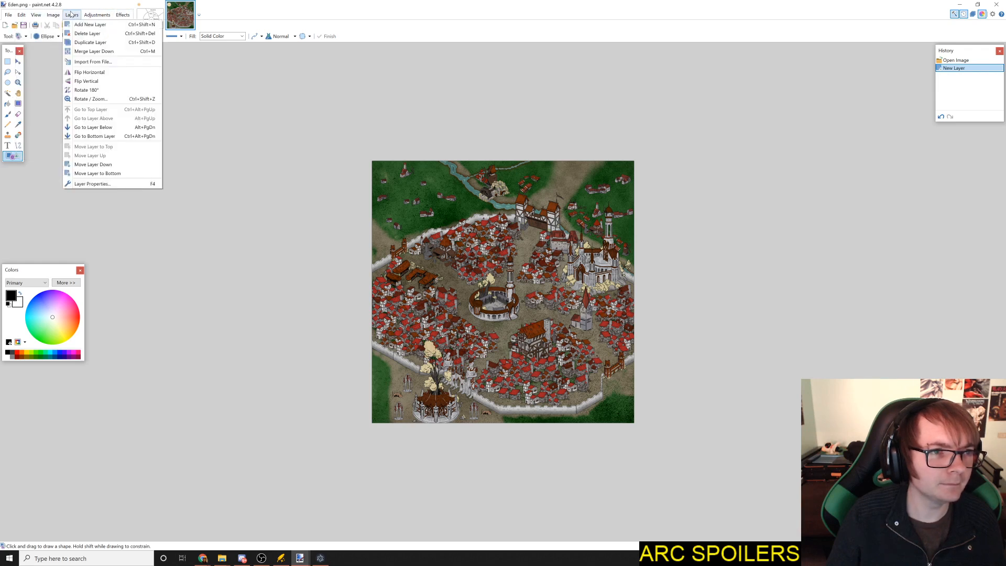
click(97, 184)
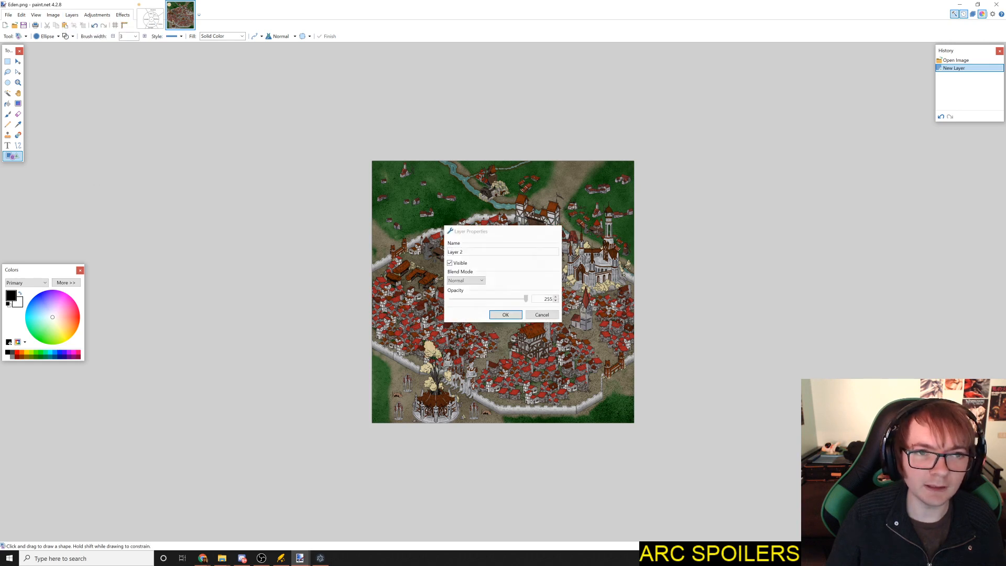
click(41, 16)
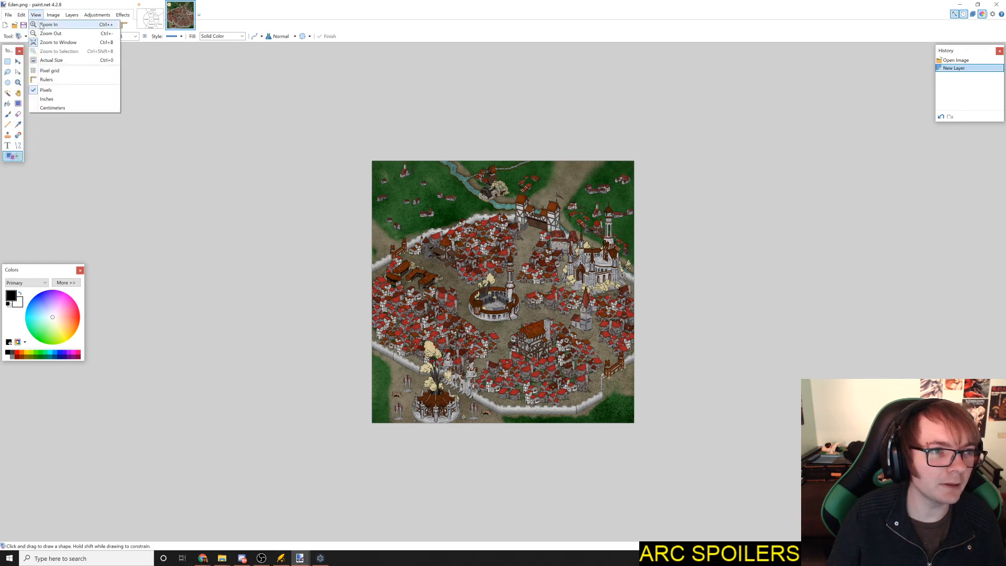
click(35, 15)
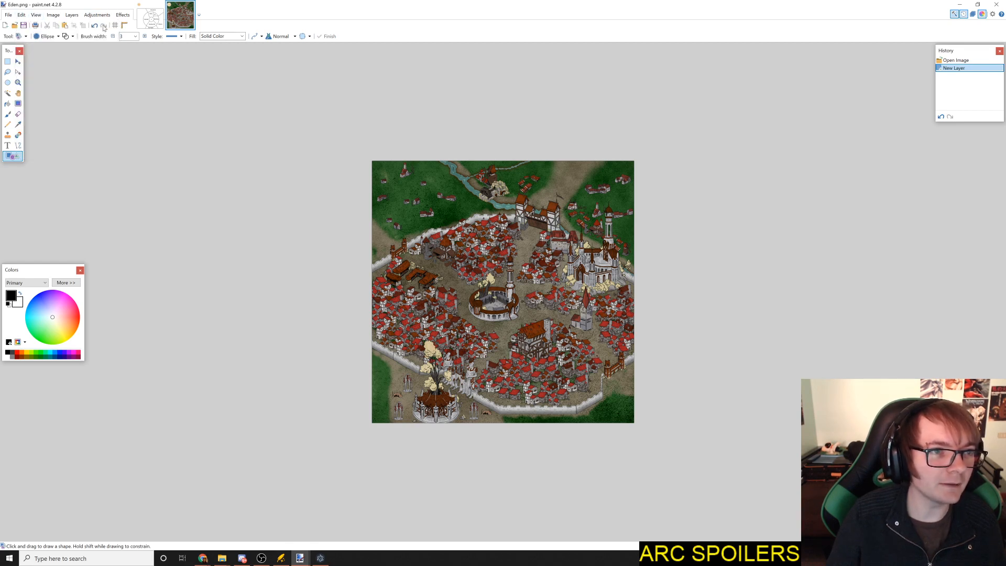
click(11, 14)
click(10, 14)
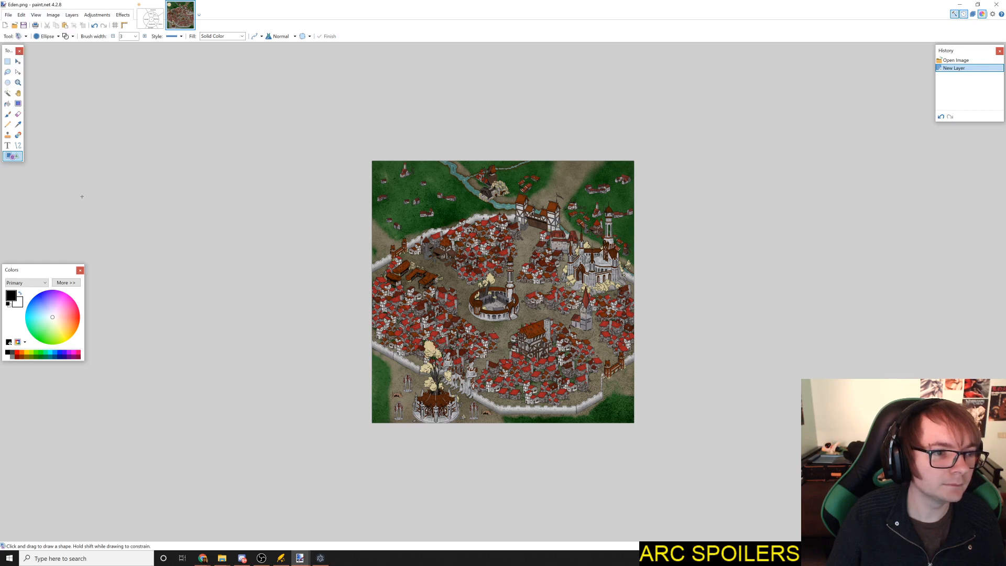
Step: Show the Layers window for the Eden map
click(73, 14)
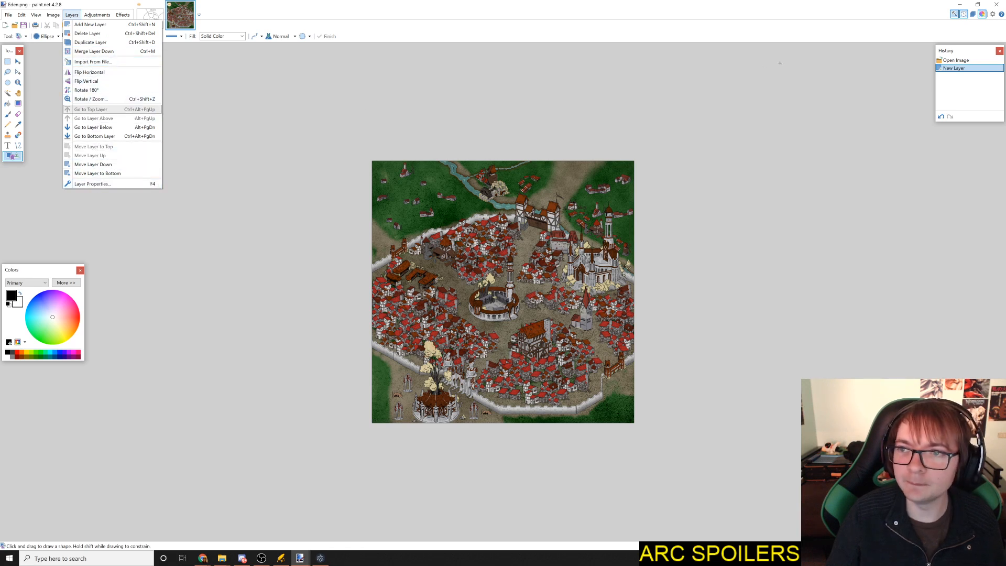
click(969, 28)
click(973, 14)
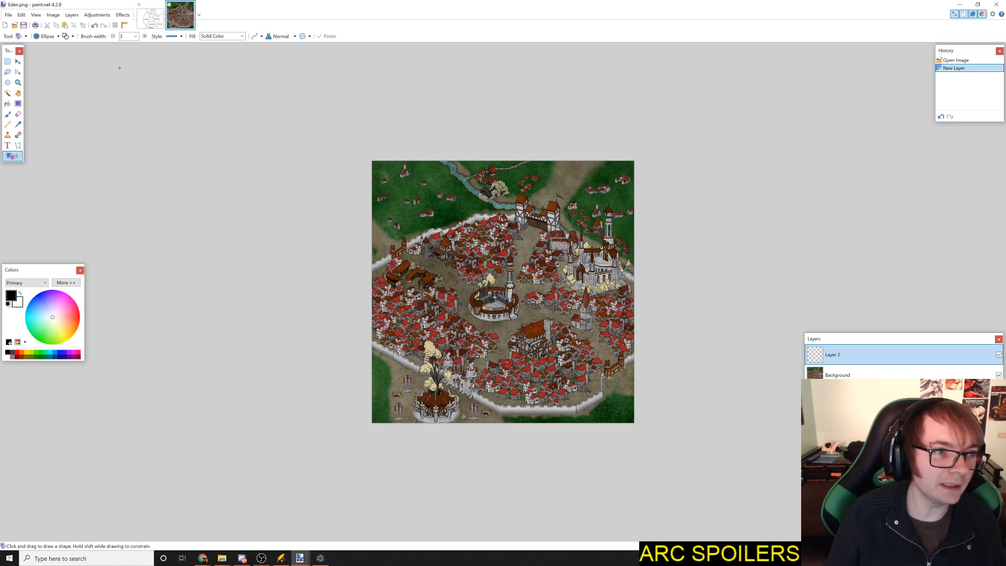
Step: On Layer 2, draw a black ellipse about 385 × 325 pixels around the circular building at the city's centre
drag(455, 271, 546, 337)
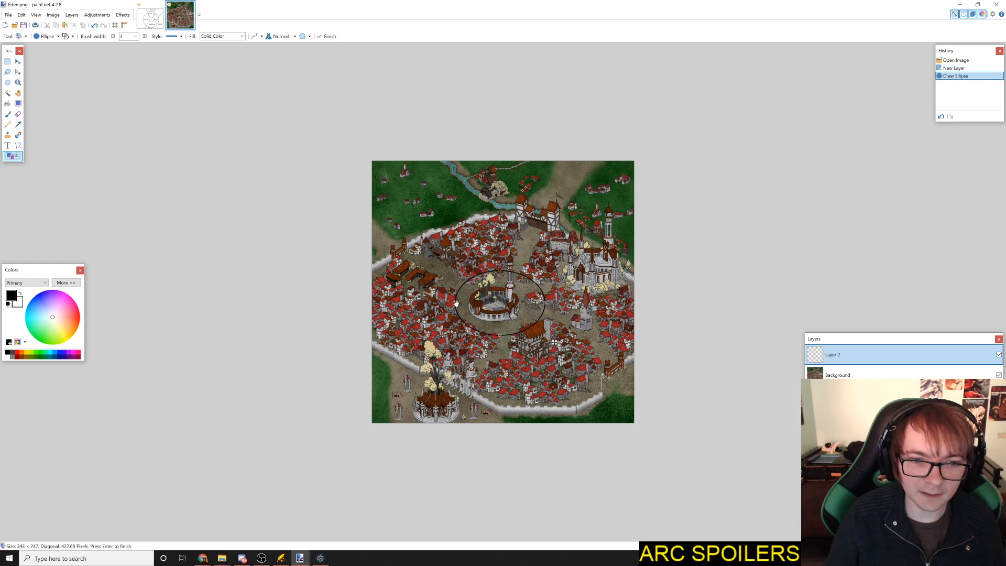
drag(454, 302, 444, 302)
drag(495, 270, 495, 258)
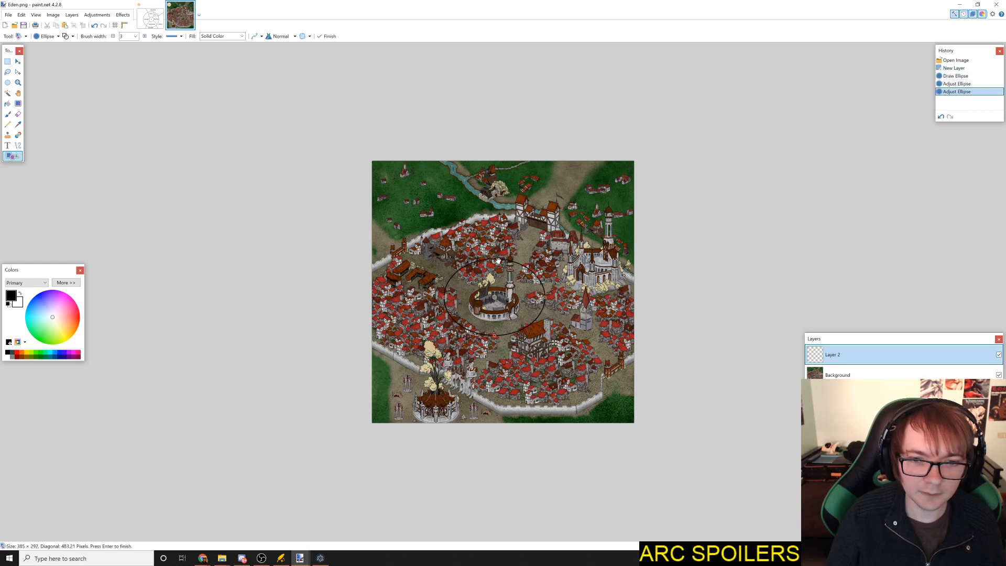
drag(494, 335, 494, 344)
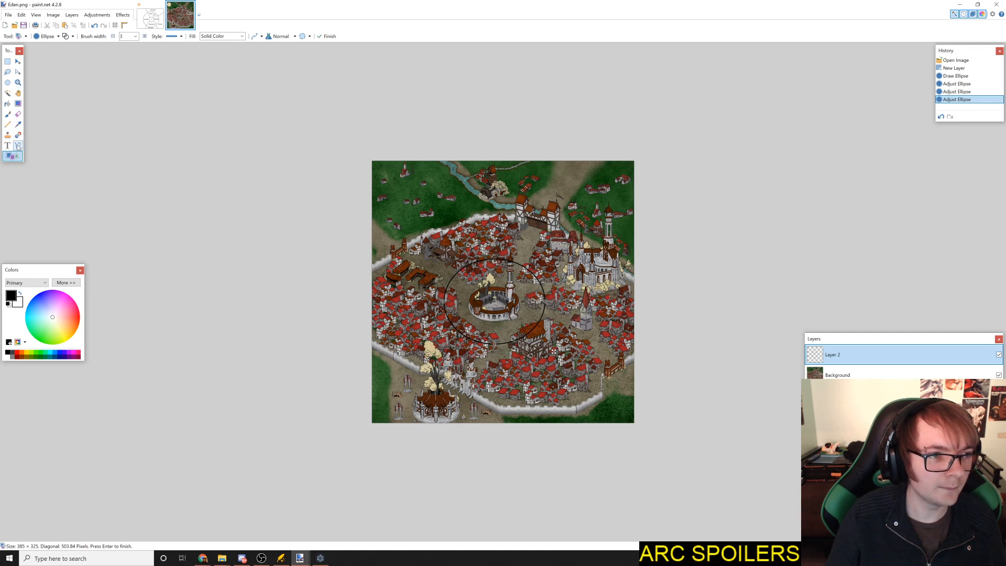
Step: Fill the central ellipse with solid orange using the Paint Bucket
click(9, 103)
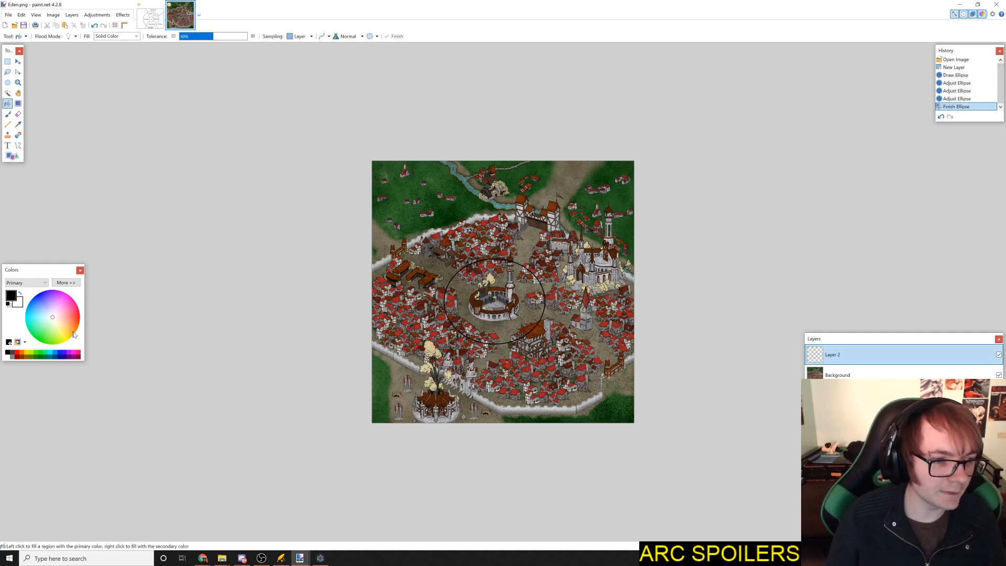
drag(76, 332, 77, 333)
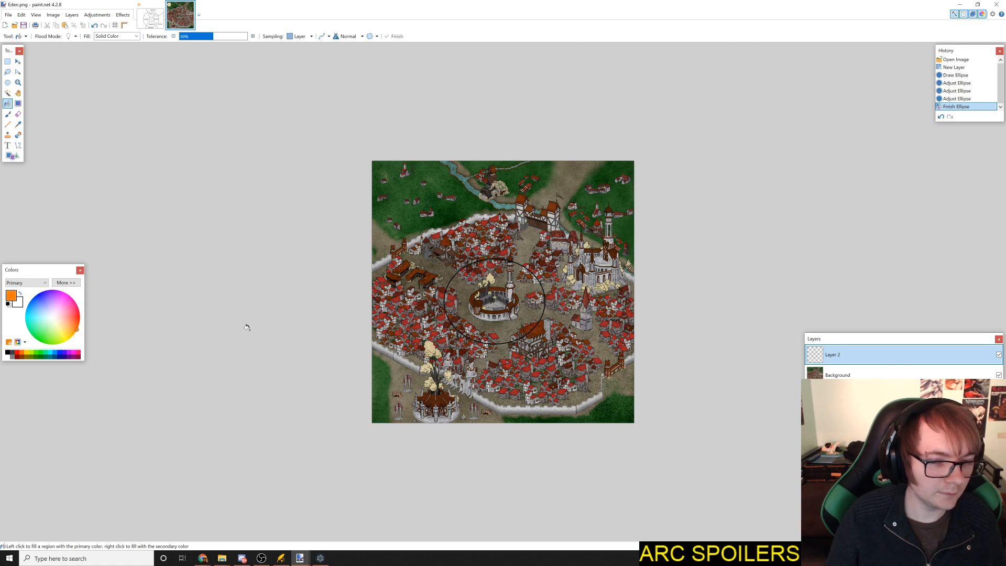
click(494, 300)
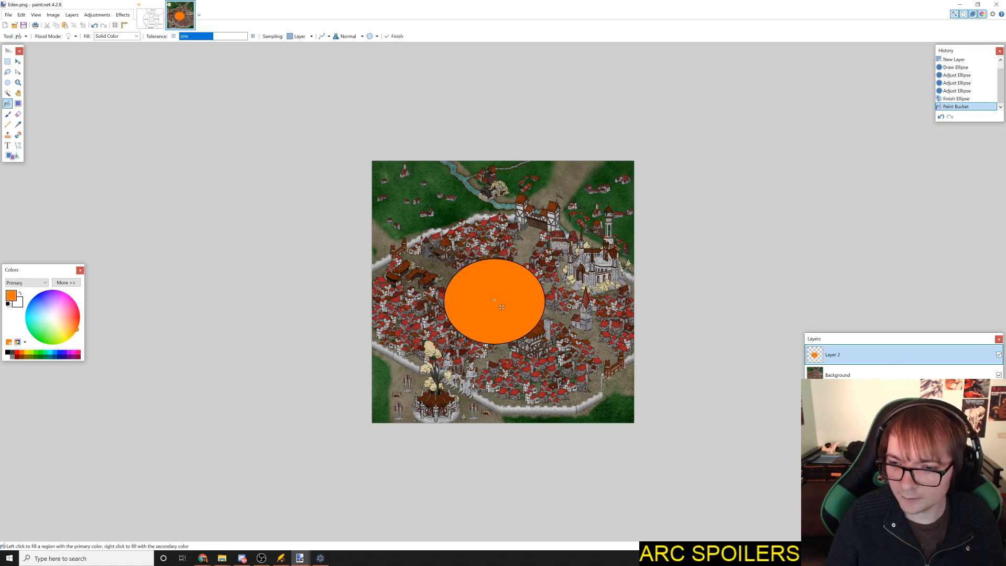
Step: Rename Layer 2 to "District lines" and set its blend mode to Overlay
key(F4)
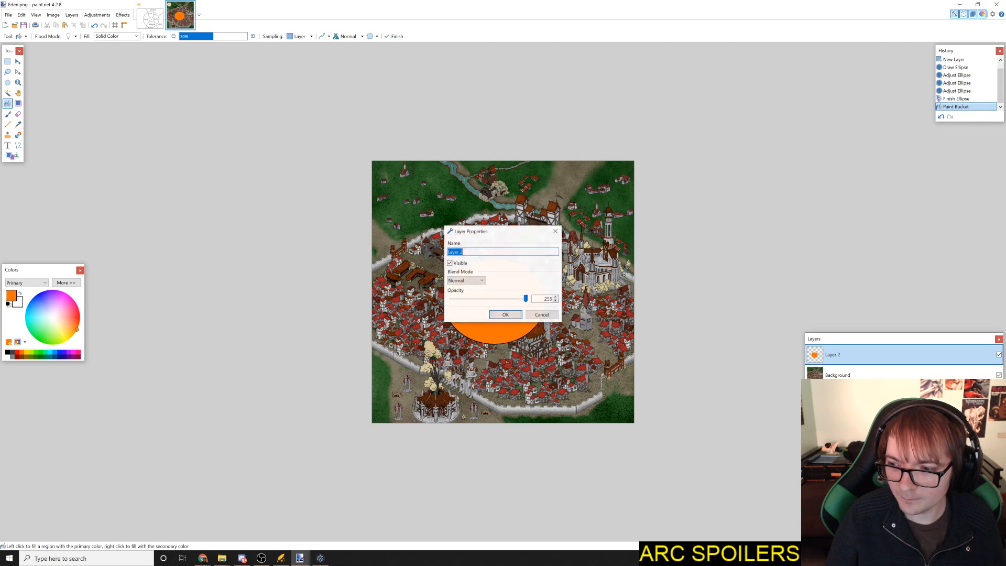
drag(384, 224, 257, 237)
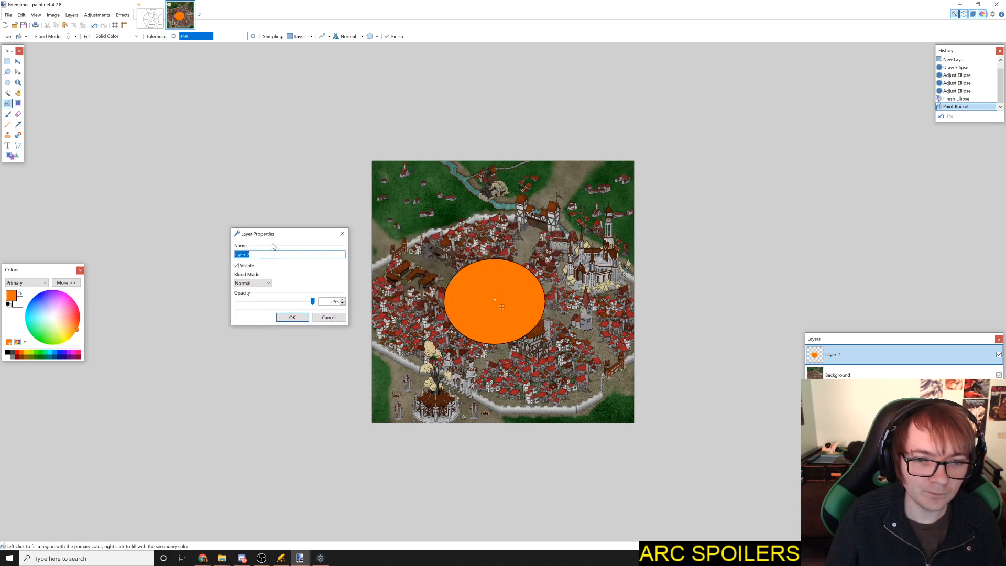
click(266, 283)
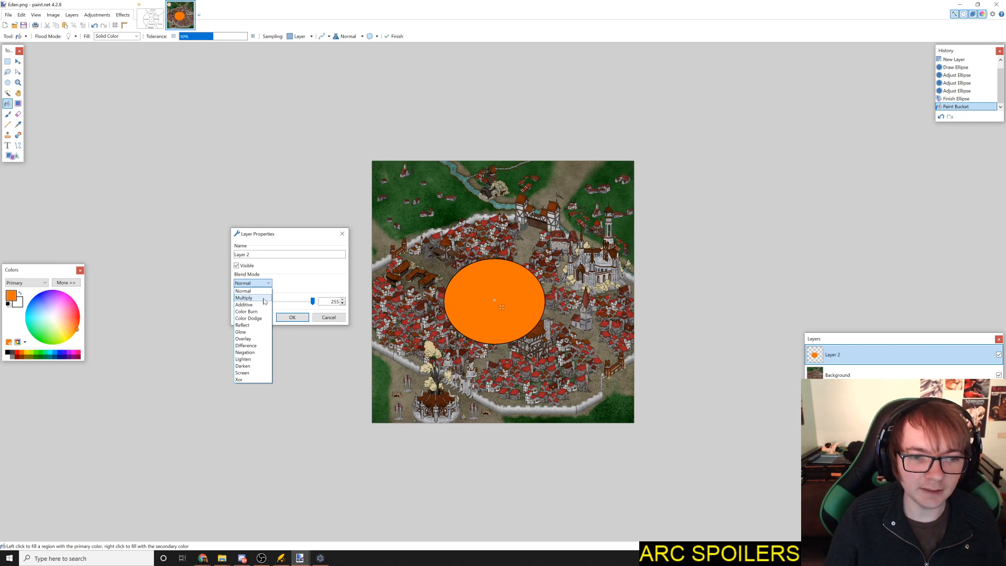
click(251, 340)
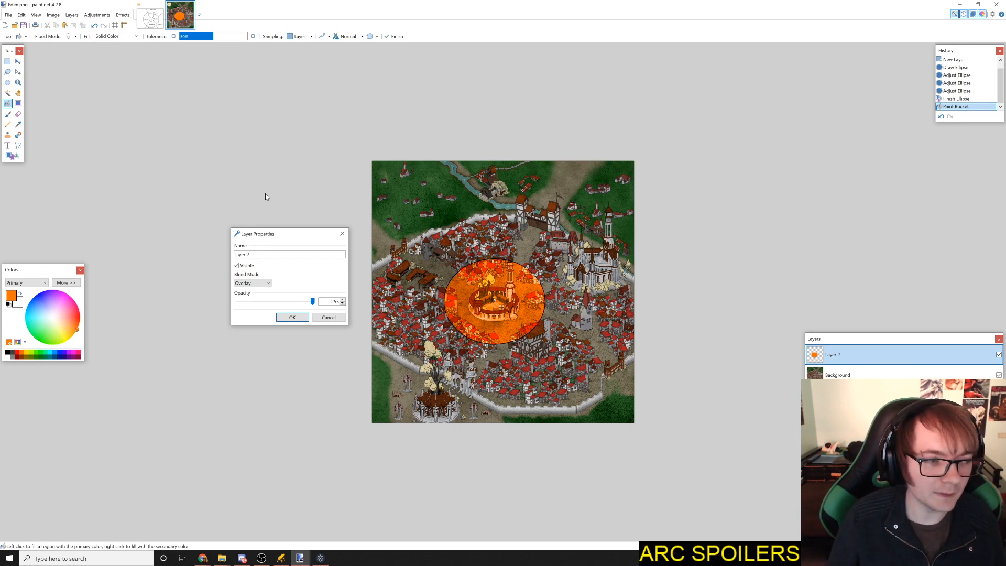
drag(269, 254, 204, 253)
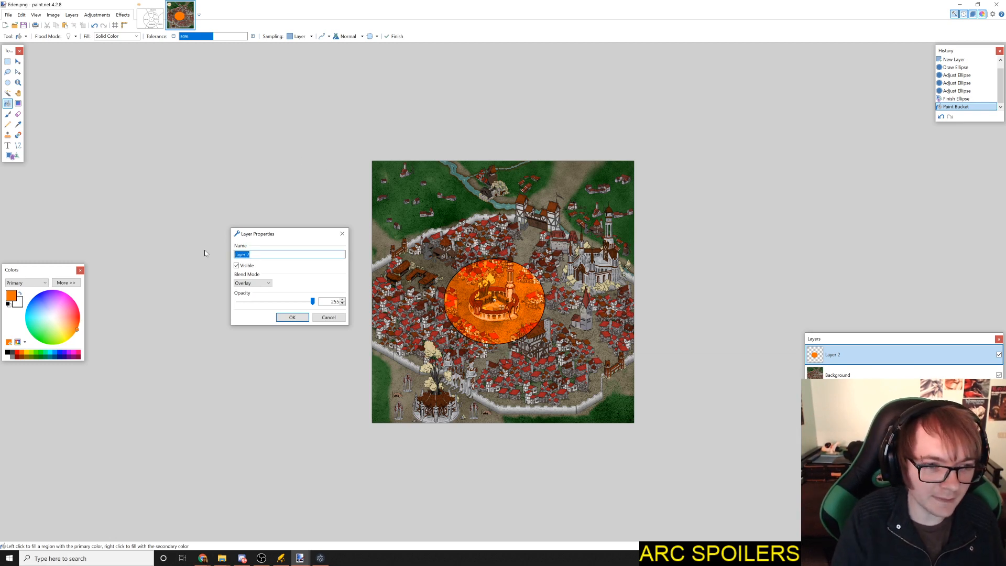
text(District lines)
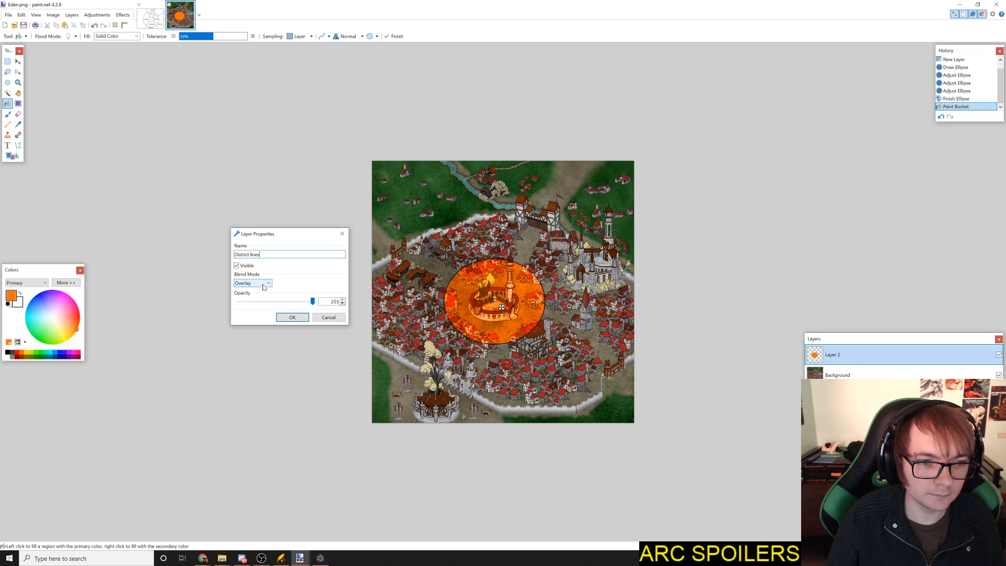
click(292, 317)
Step: Try the Color Burn and Multiply blend modes on the District lines layer
double_click(836, 357)
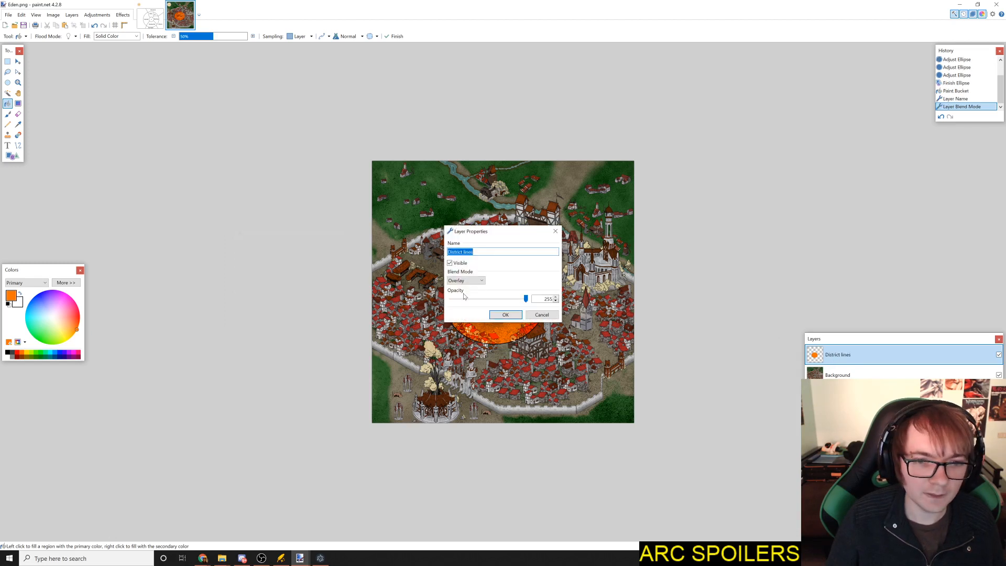
drag(458, 236, 171, 227)
click(193, 270)
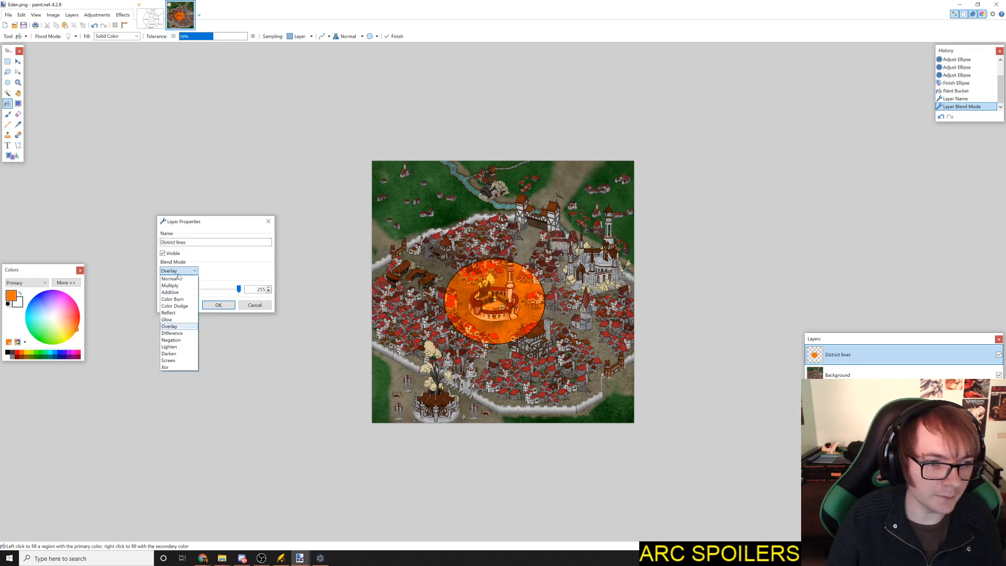
click(178, 300)
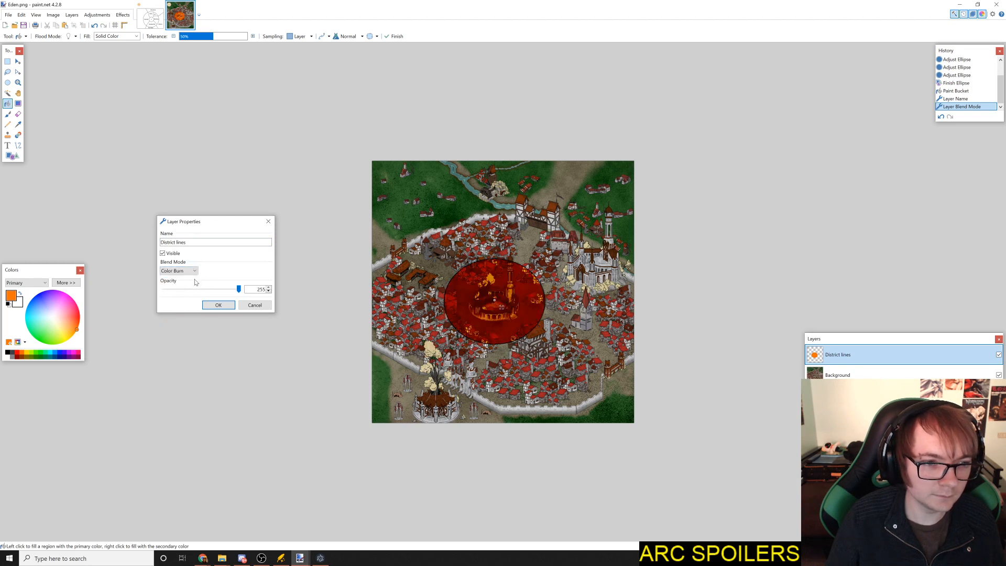
click(187, 272)
click(169, 278)
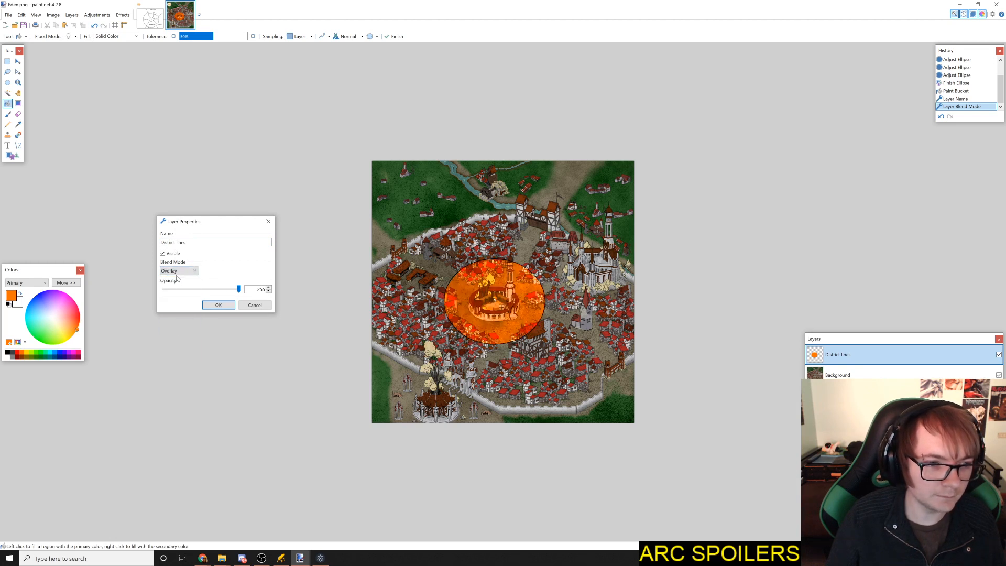
click(187, 270)
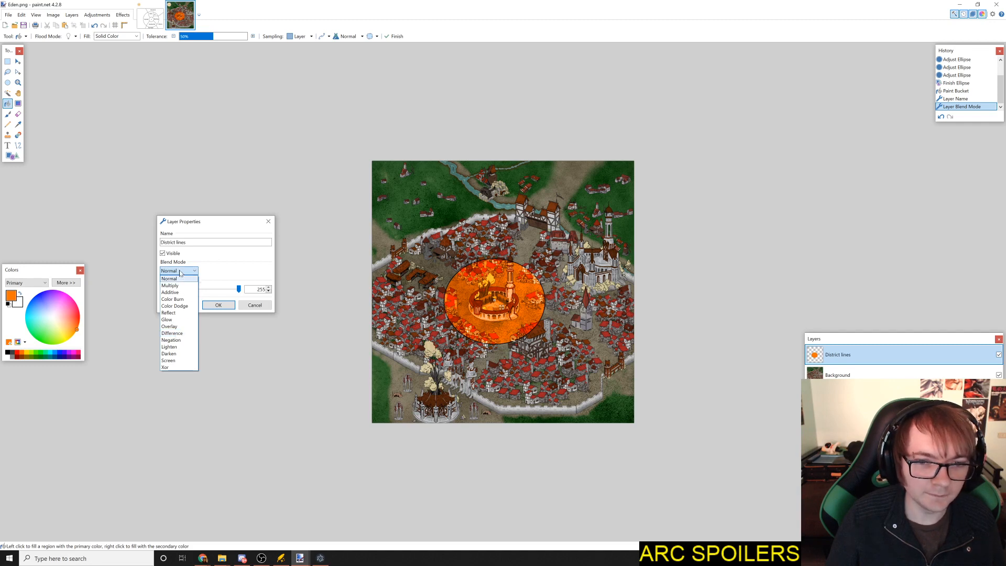
click(170, 286)
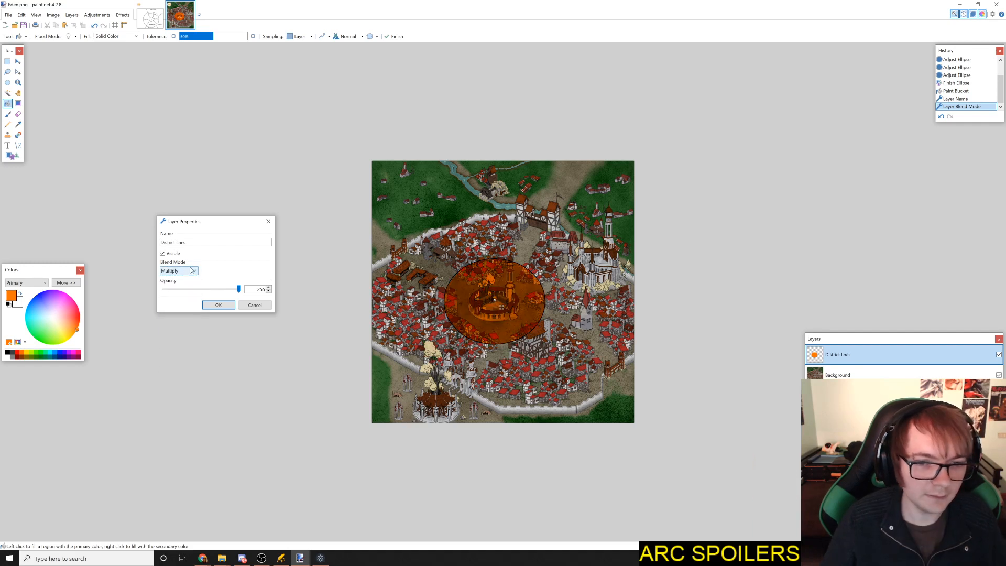
Step: Compare further blend modes on the District lines layer, including Color Burn, Glow, Difference and Negation
scroll(191, 270, down, 1)
scroll(191, 270, down, 1)
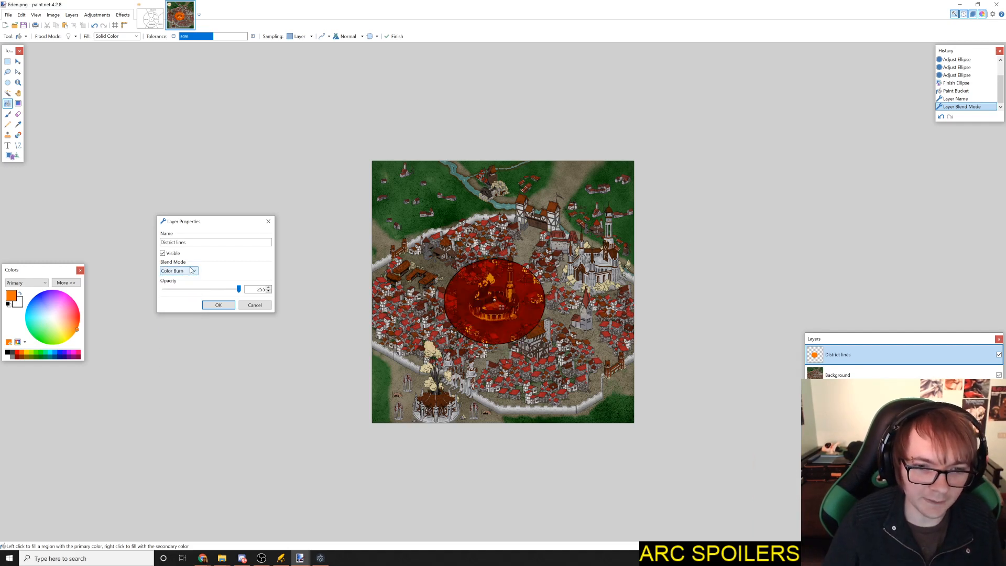
scroll(191, 271, down, 3)
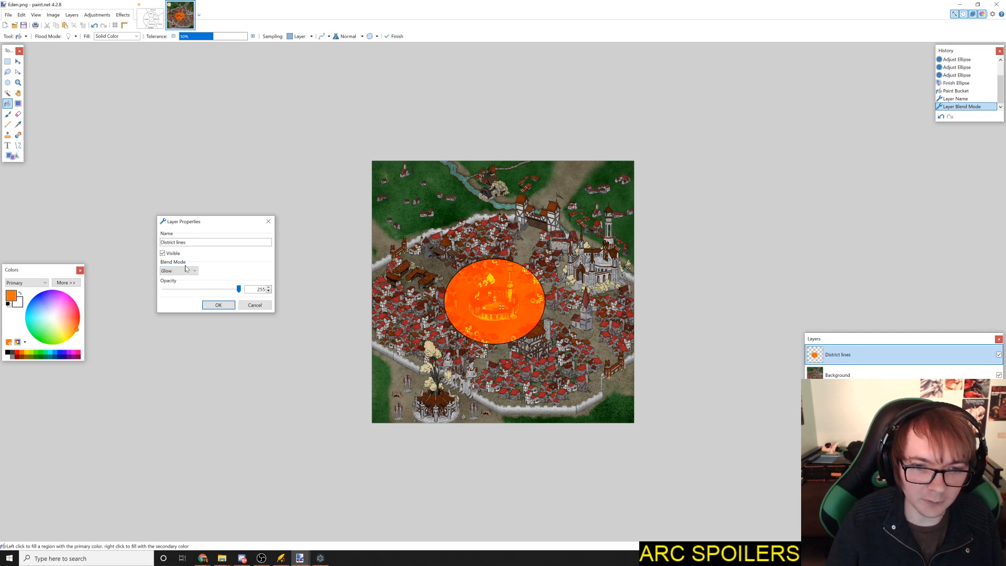
scroll(186, 268, down, 1)
key(Down)
key(Down)
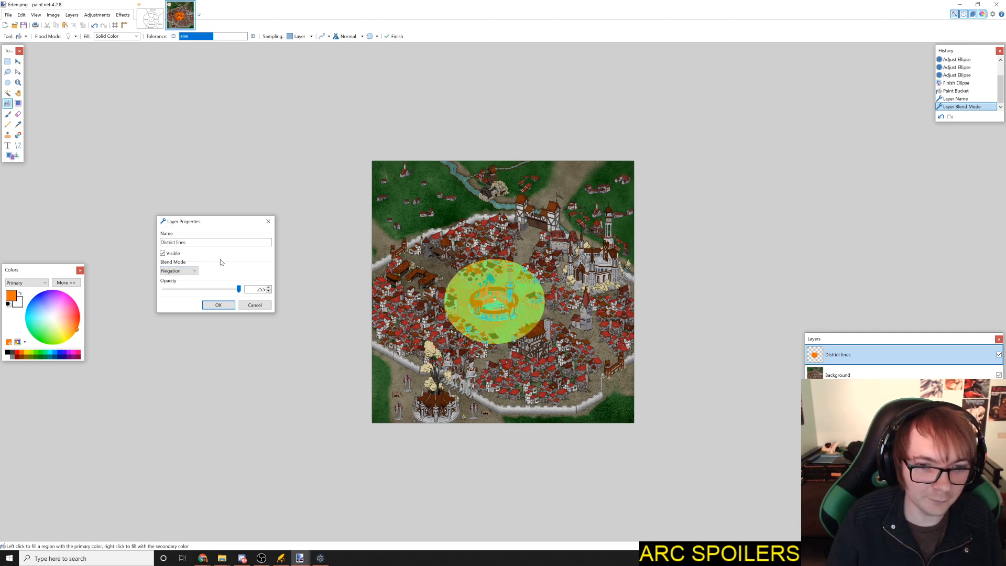
key(Up)
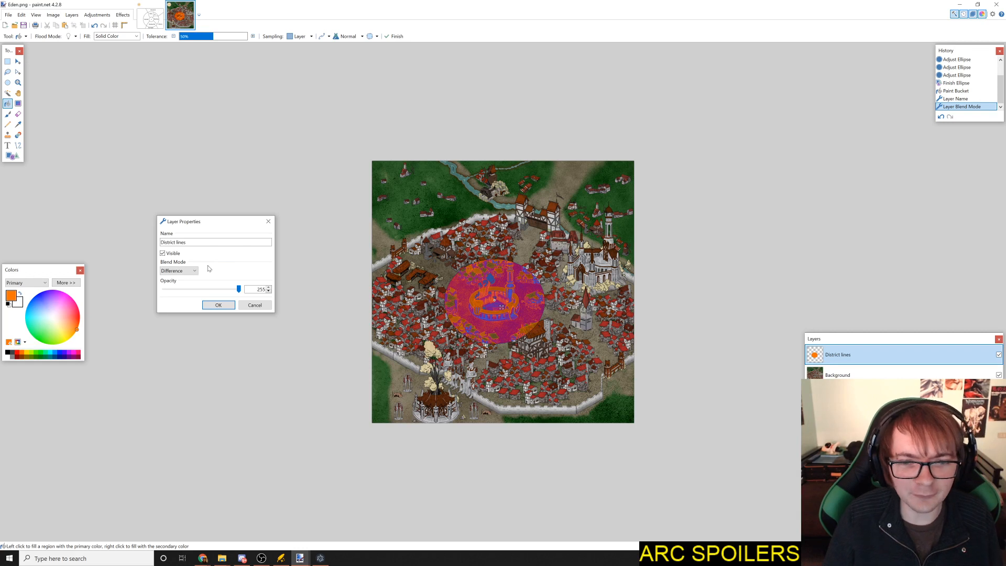
key(Down)
key(Up)
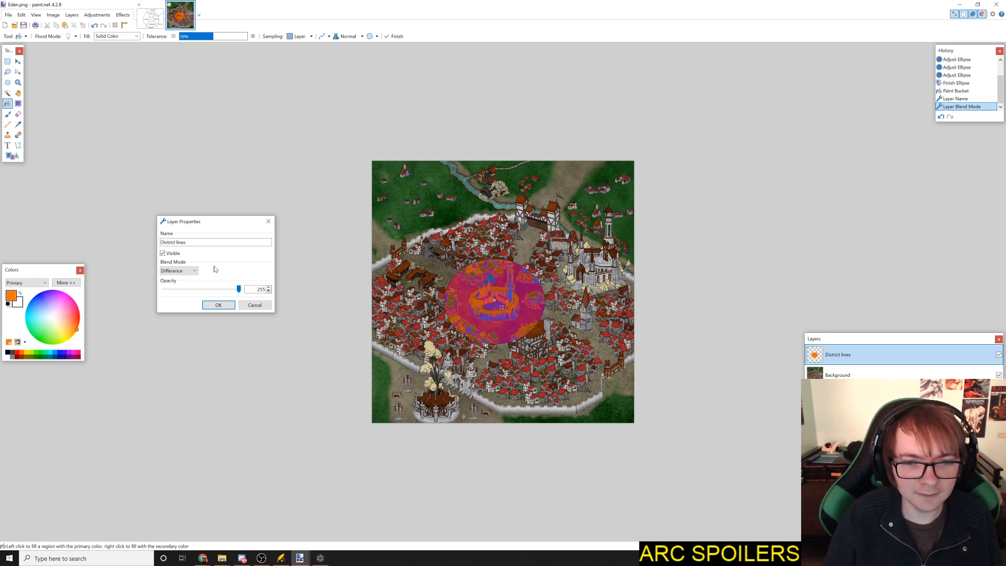
key(Down)
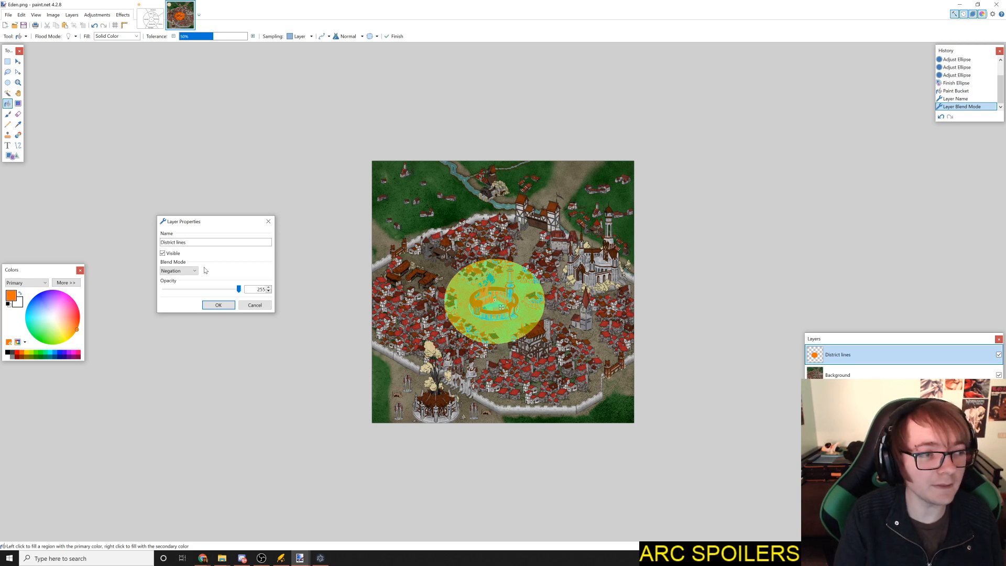
Step: Compare blend modes for the District lines layer and apply Overlay, keeping the opacity at 255
key(Down)
key(Down)
key(Down)
key(Down)
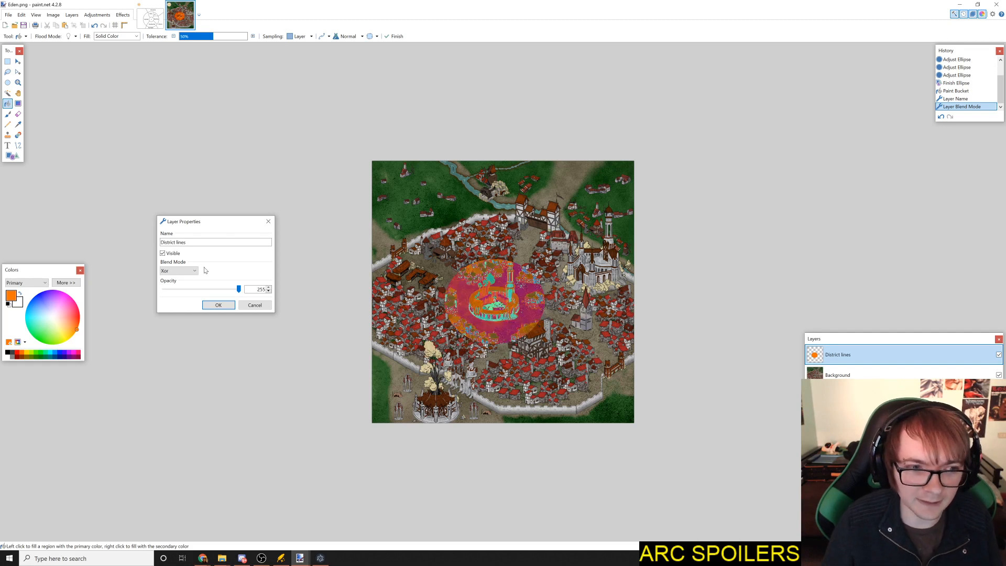
key(Up)
key(Up)
key(Up)
key(Up)
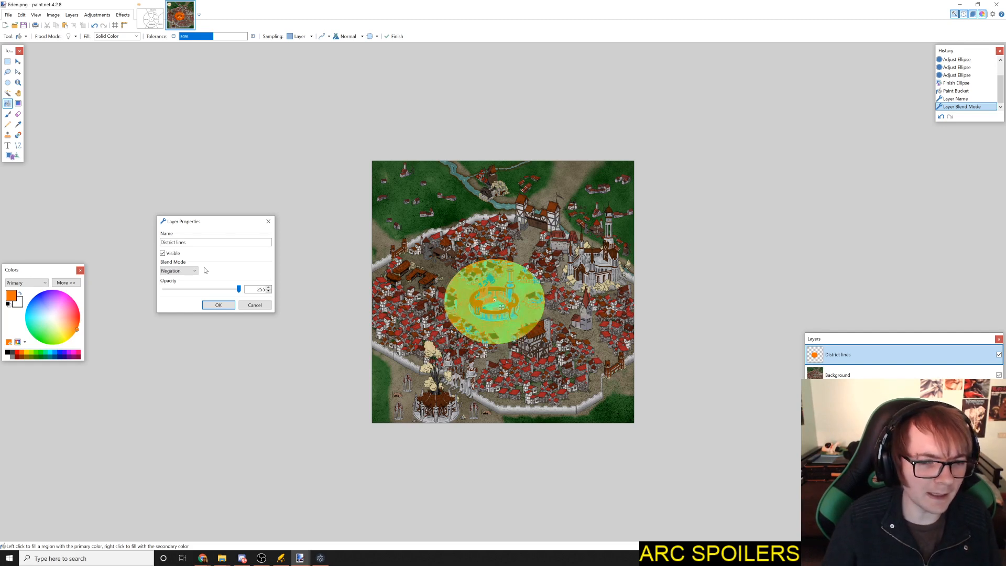
key(Up)
key(Up)
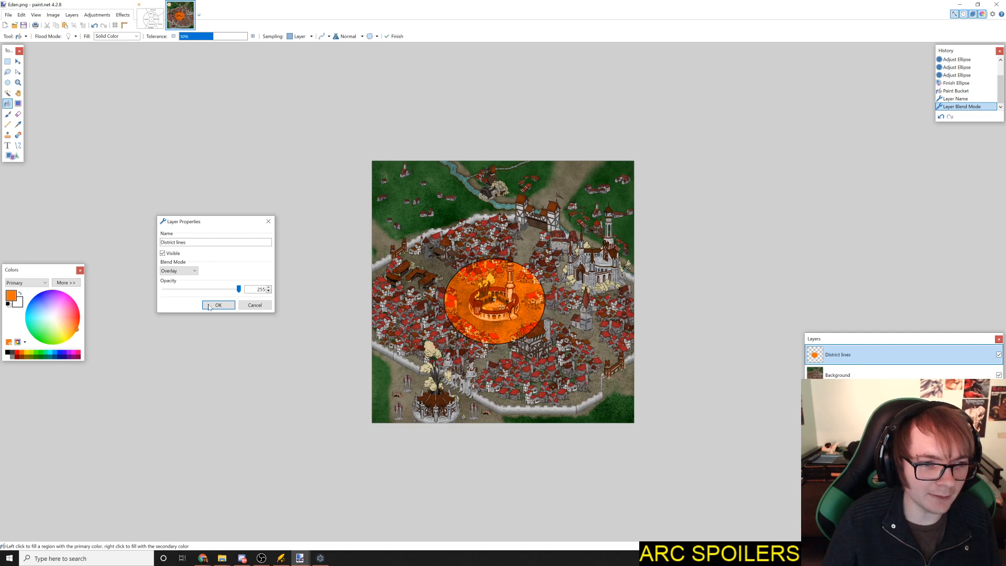
drag(217, 290, 239, 295)
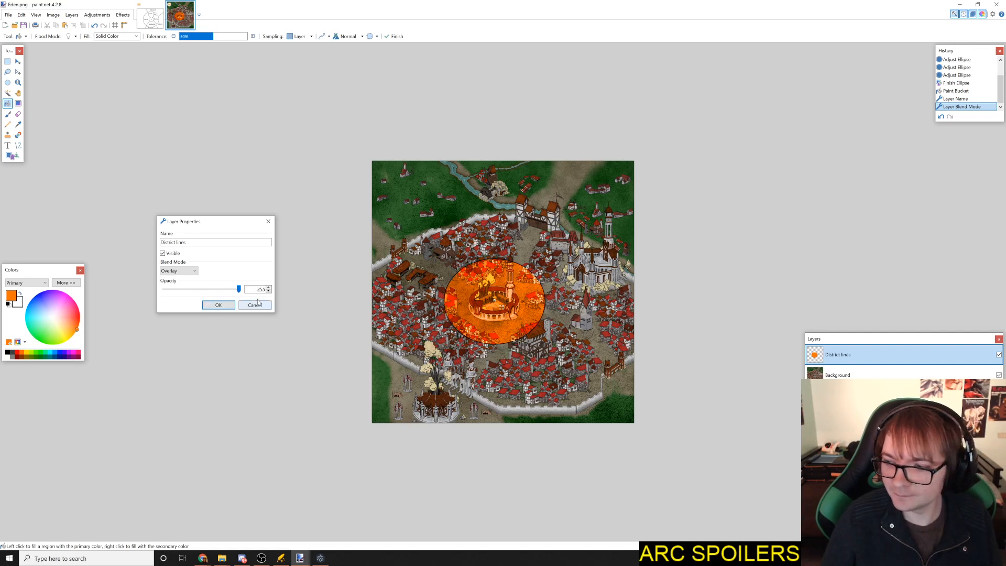
click(218, 305)
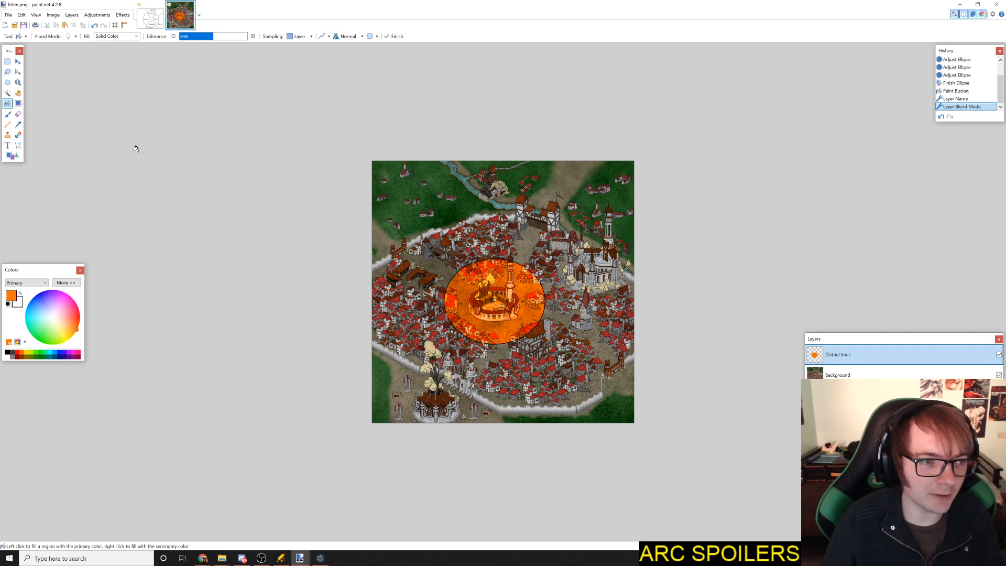
Step: Draw a straight black line about 164 px long from the orange ellipse's upper edge to the northern city wall
click(18, 146)
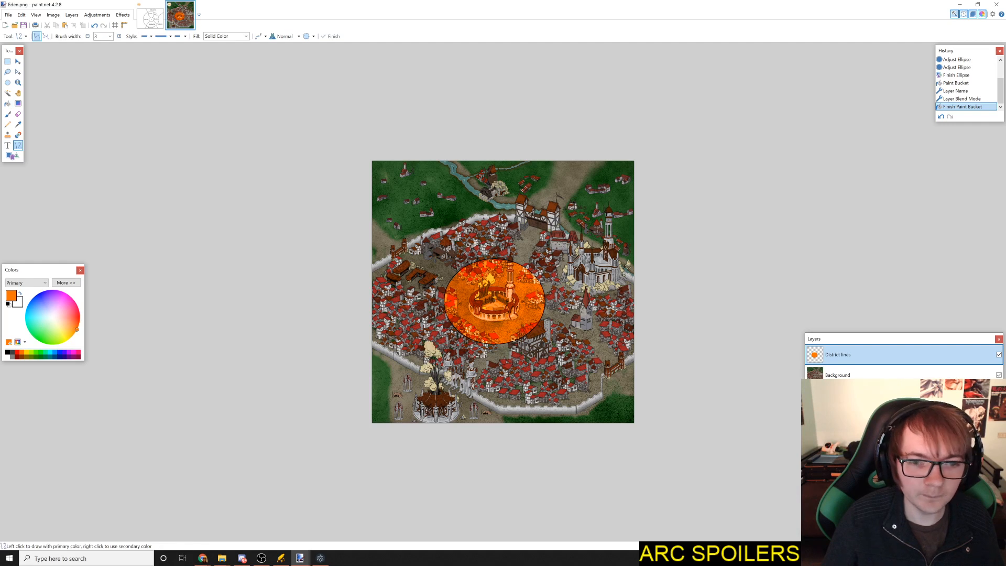
click(20, 294)
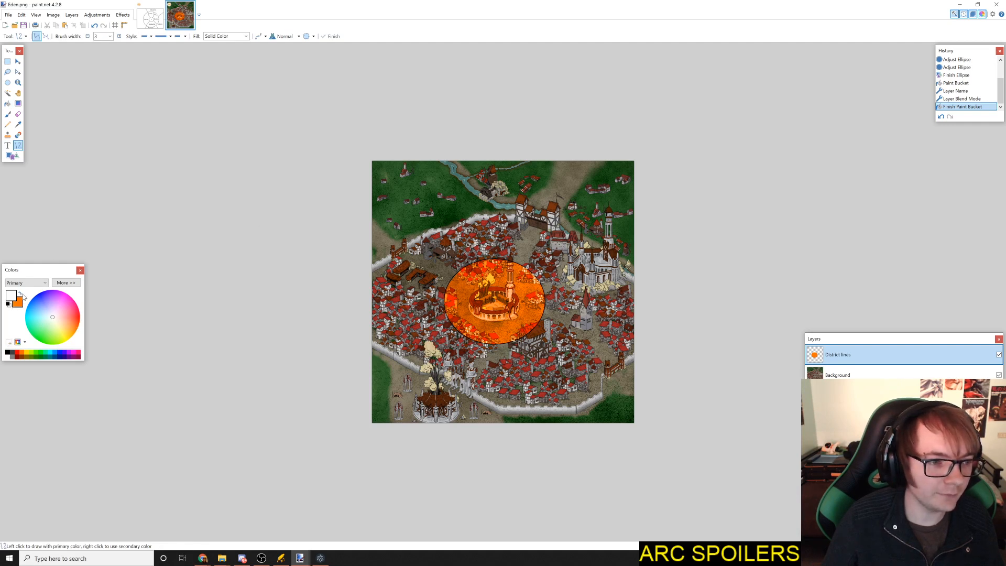
click(7, 352)
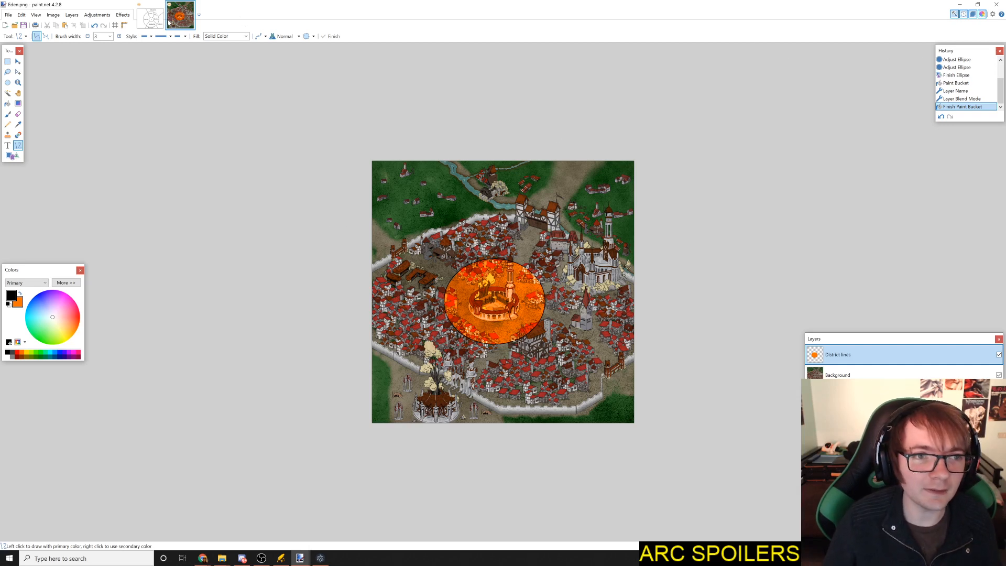
scroll(493, 255, up, 2)
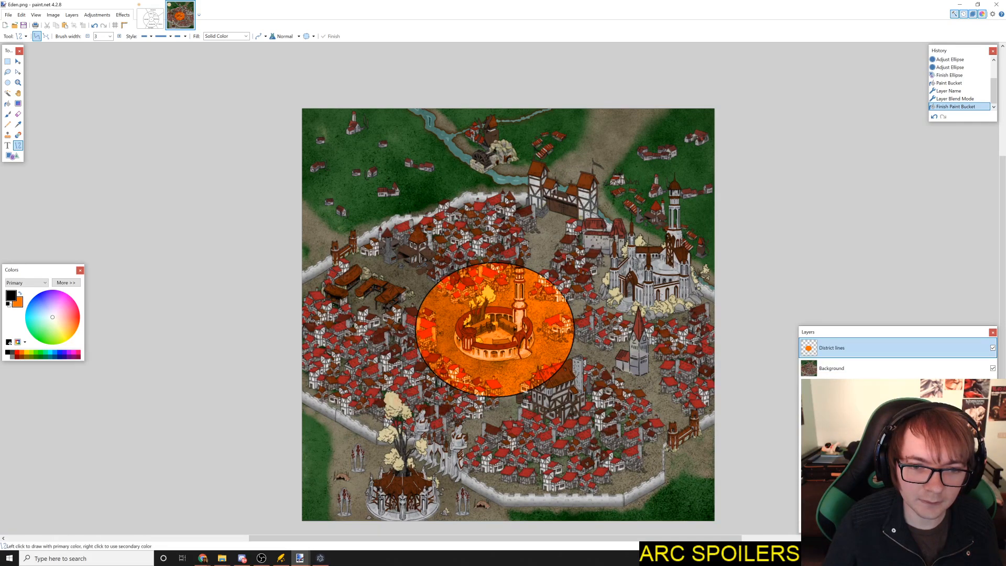
drag(475, 264, 456, 199)
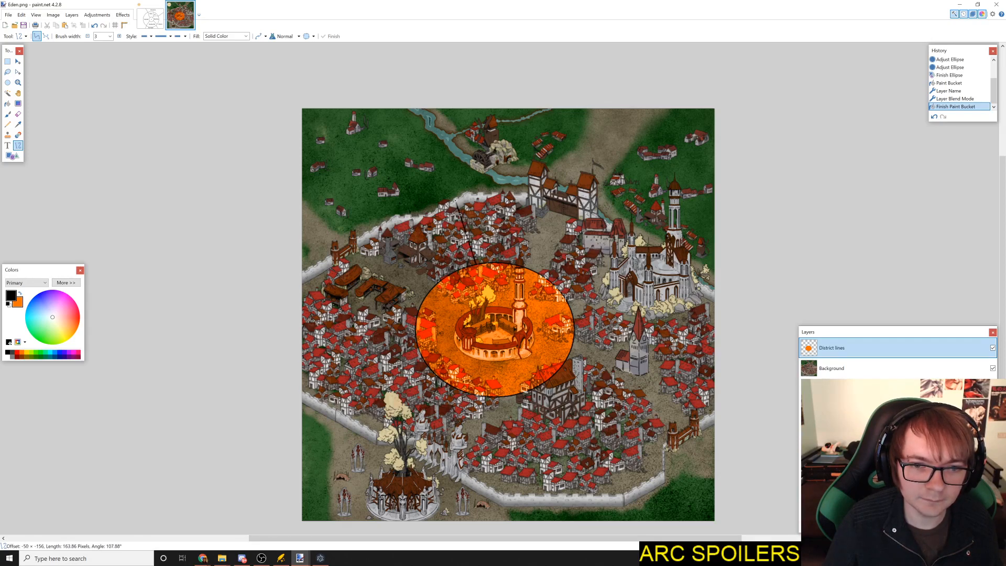
drag(456, 199, 456, 201)
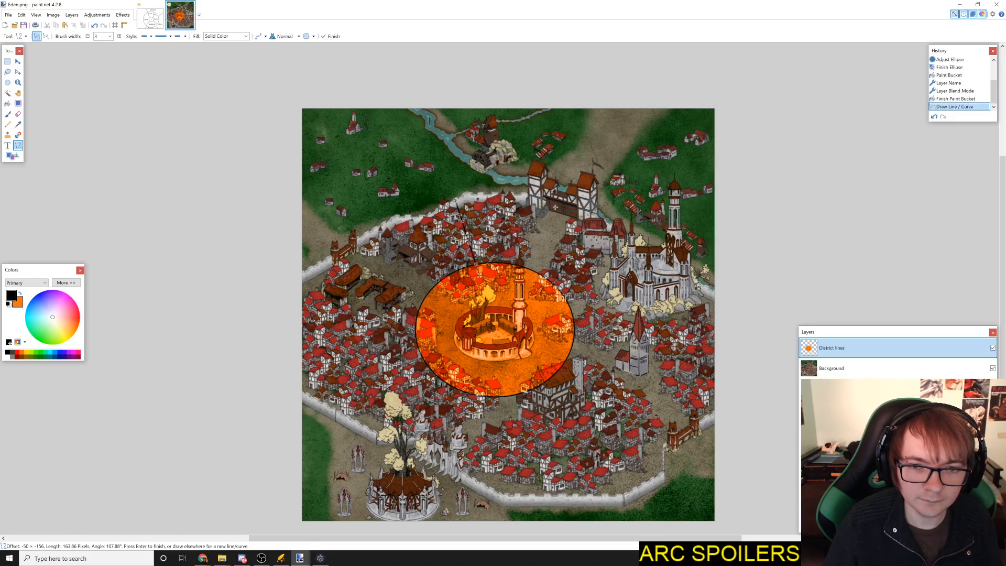
Step: Draw a black curve about 396 px long from the line's outer end past the gatehouse, bent to follow the northern wall
drag(544, 193, 456, 202)
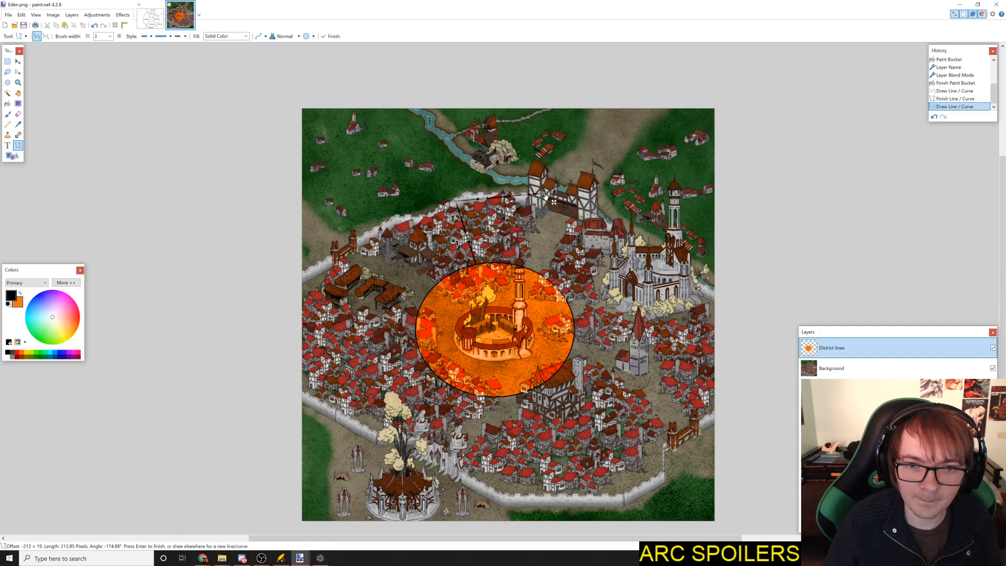
drag(542, 194, 560, 205)
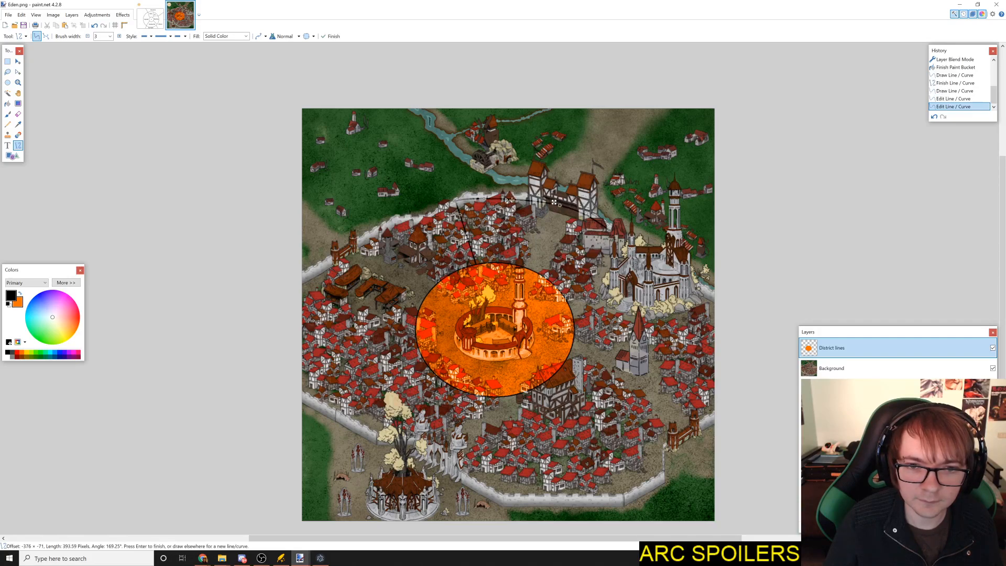
drag(486, 200, 487, 199)
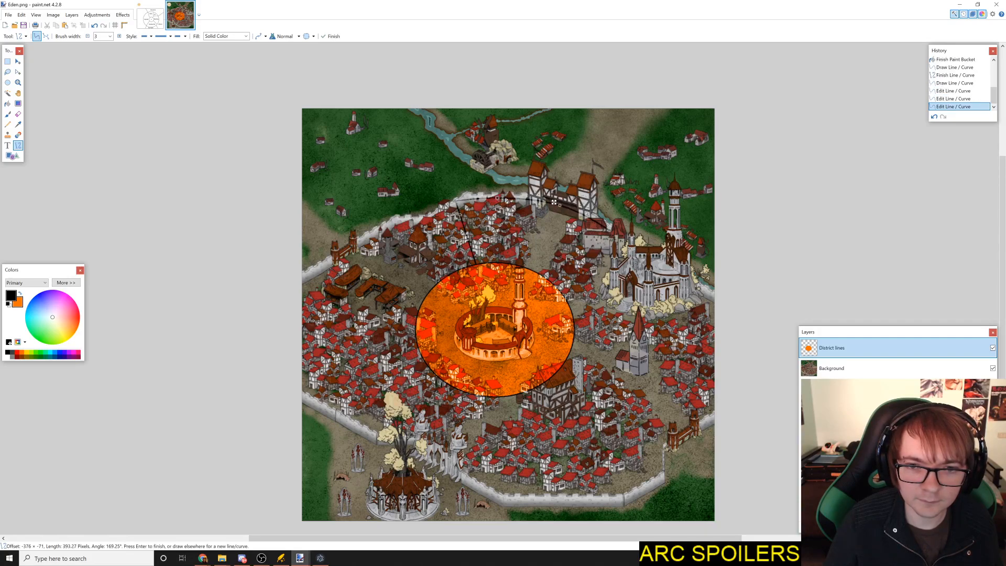
drag(557, 205, 568, 206)
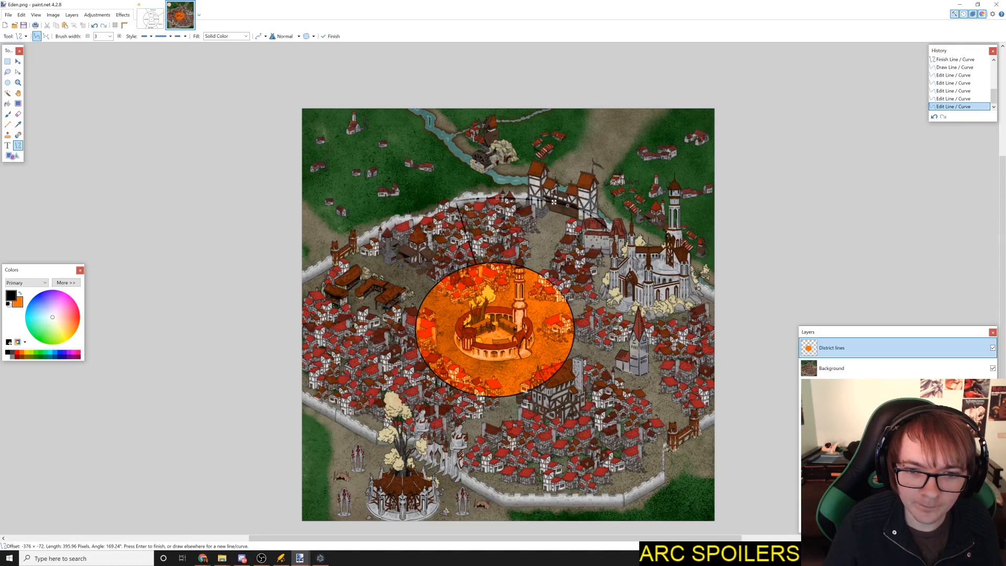
mouse_move(558, 285)
mouse_down()
mouse_move(607, 235)
mouse_move(626, 256)
mouse_up()
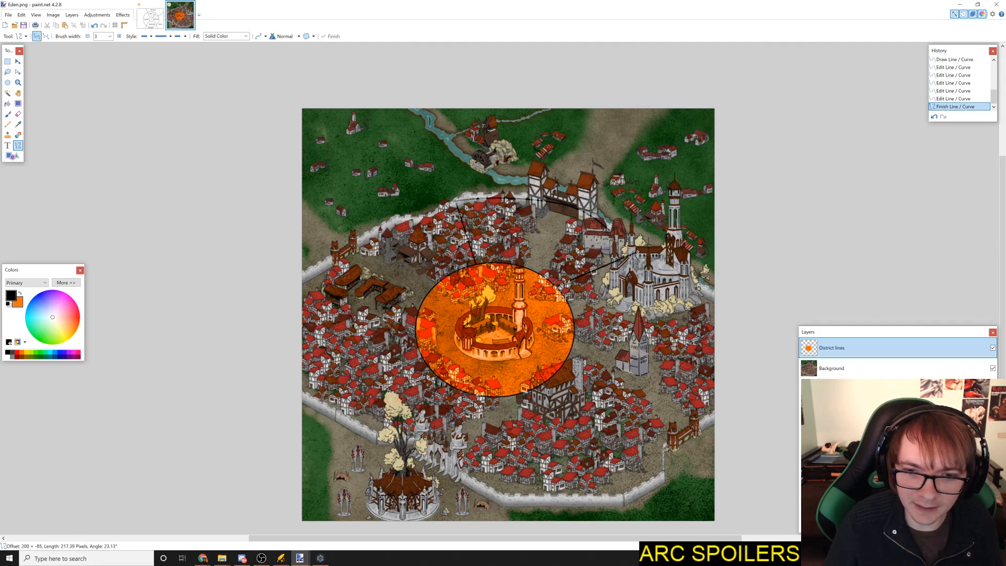
drag(627, 256, 627, 257)
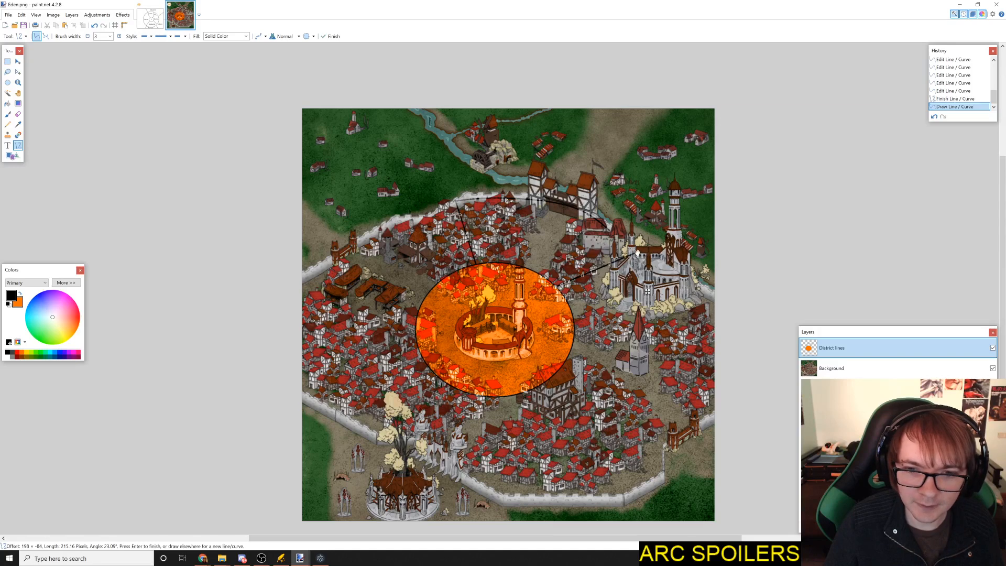
click(18, 61)
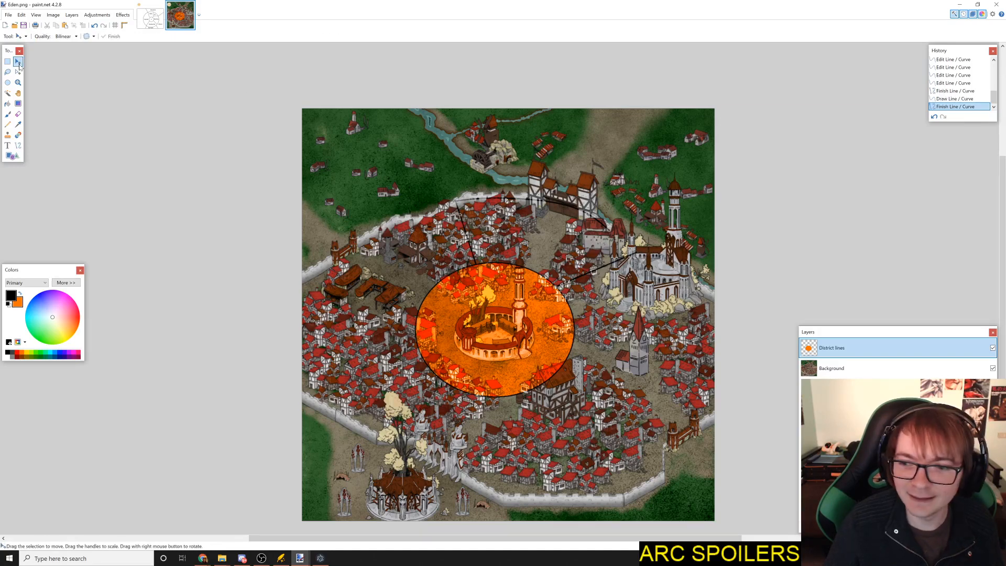
click(603, 224)
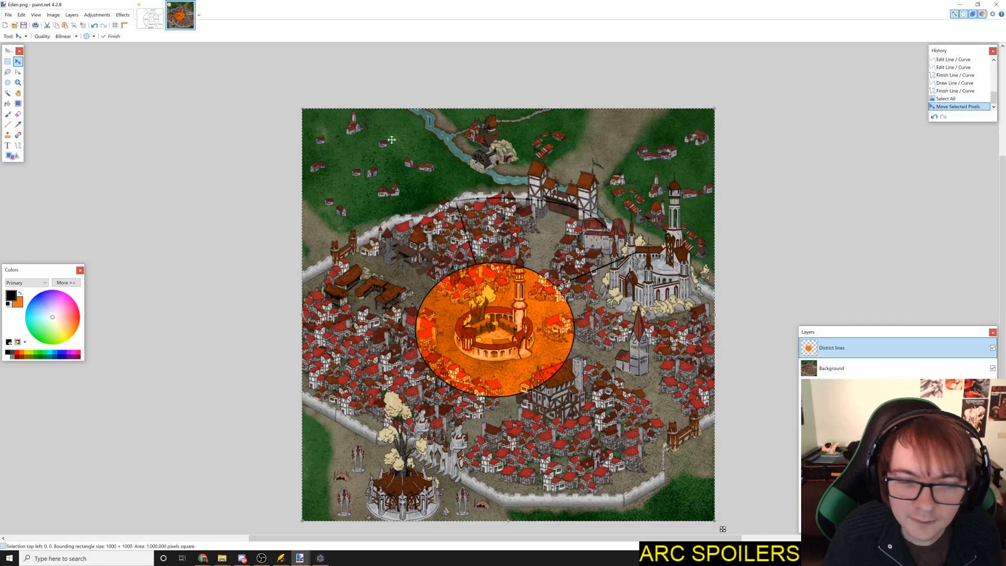
click(21, 148)
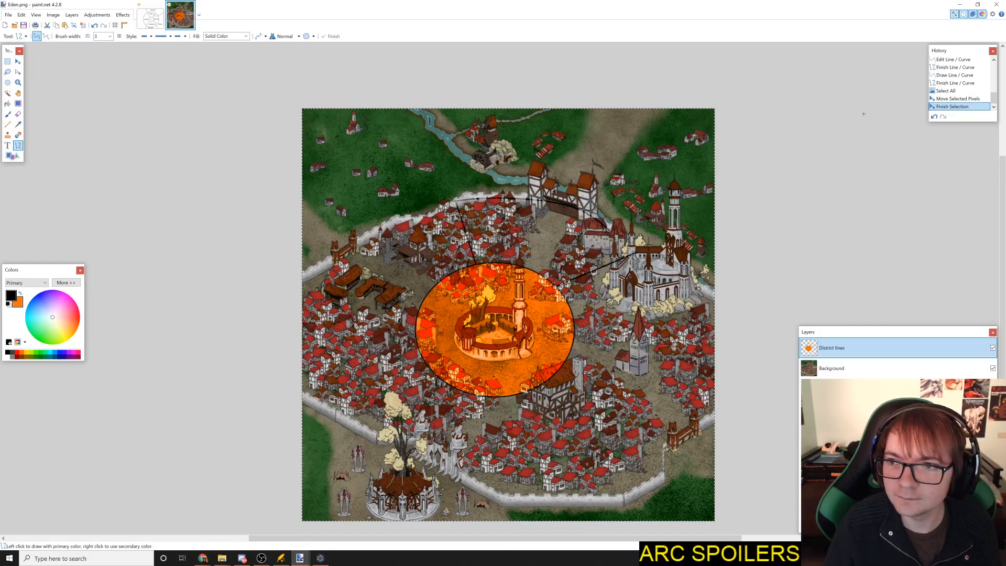
key(ctrl+z)
key(ctrl+z)
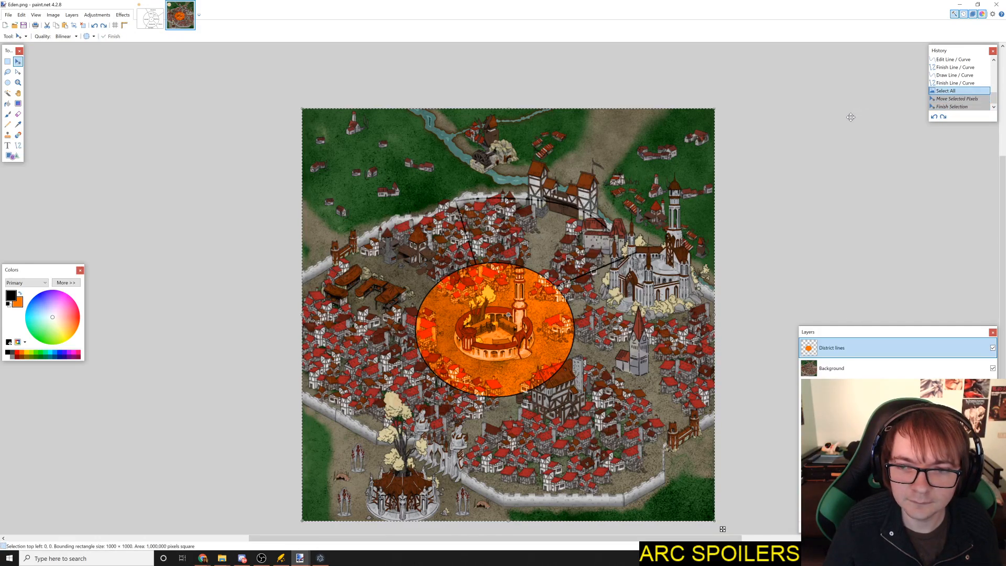
key(ctrl+z)
key(ctrl+z)
key(ctrl+z)
key(ctrl+z)
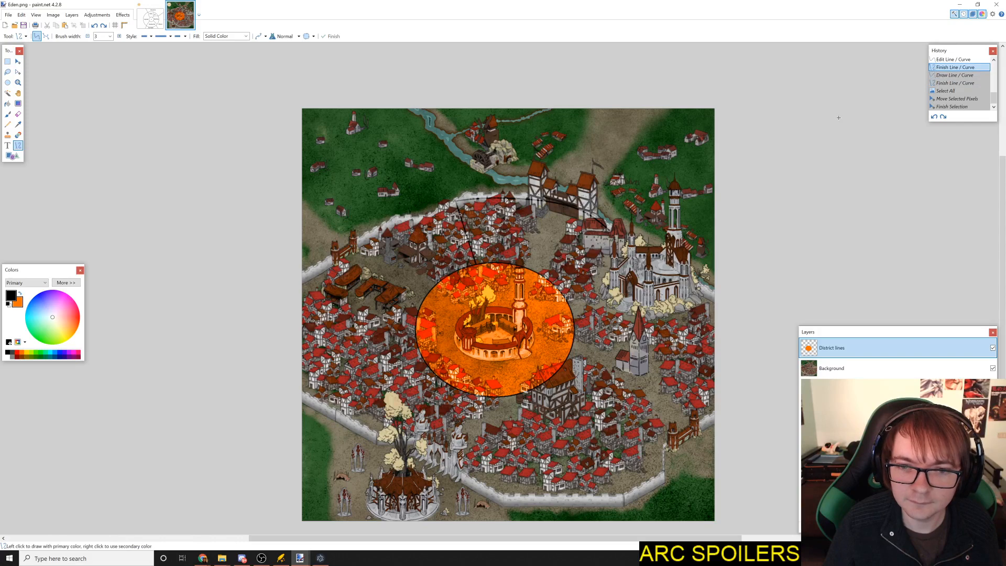
key(m)
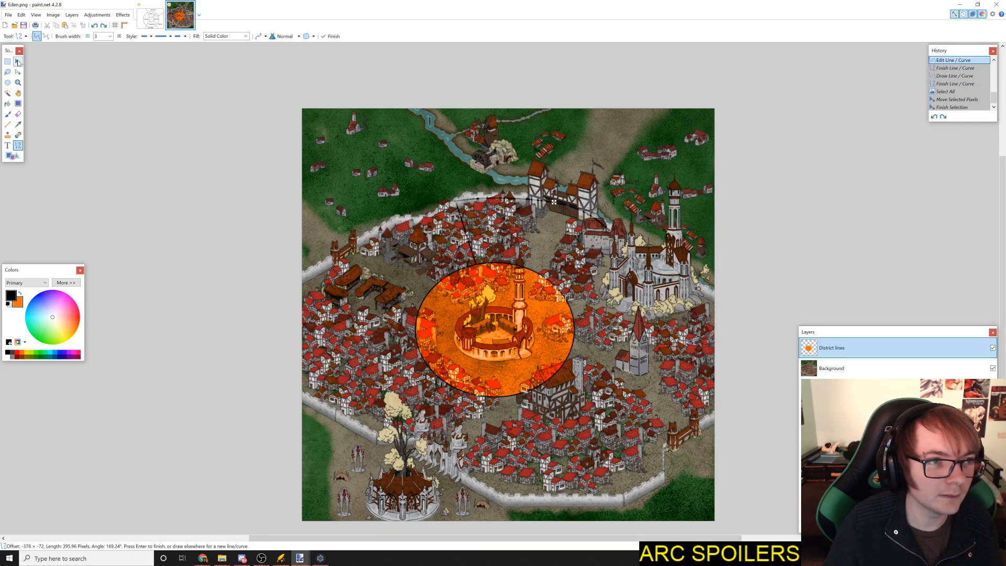
key(ctrl+z)
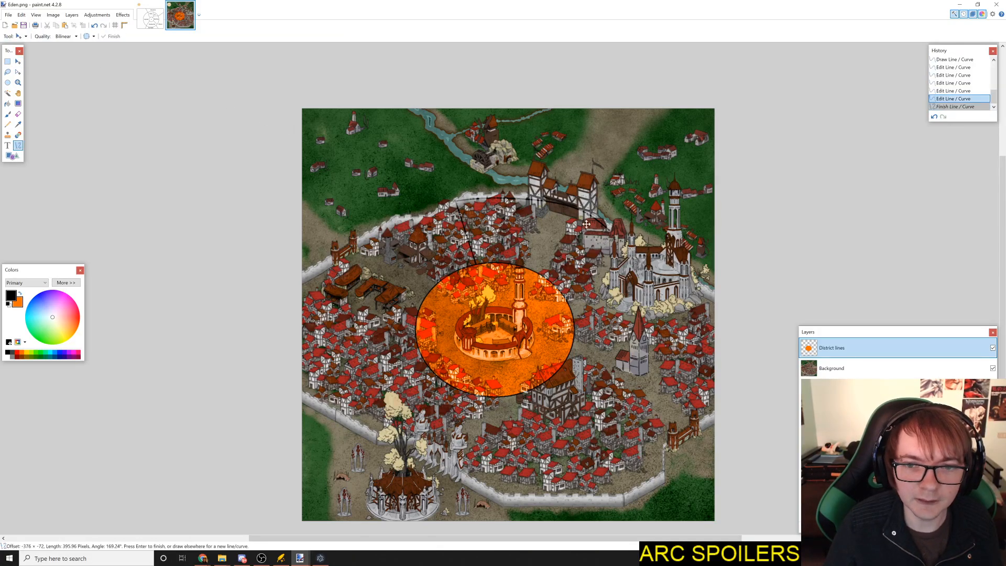
Step: Extend the wall curve to the cathedral, about 453 px long, and connect its end to the orange ellipse with a line about 209 px long
drag(609, 231, 630, 244)
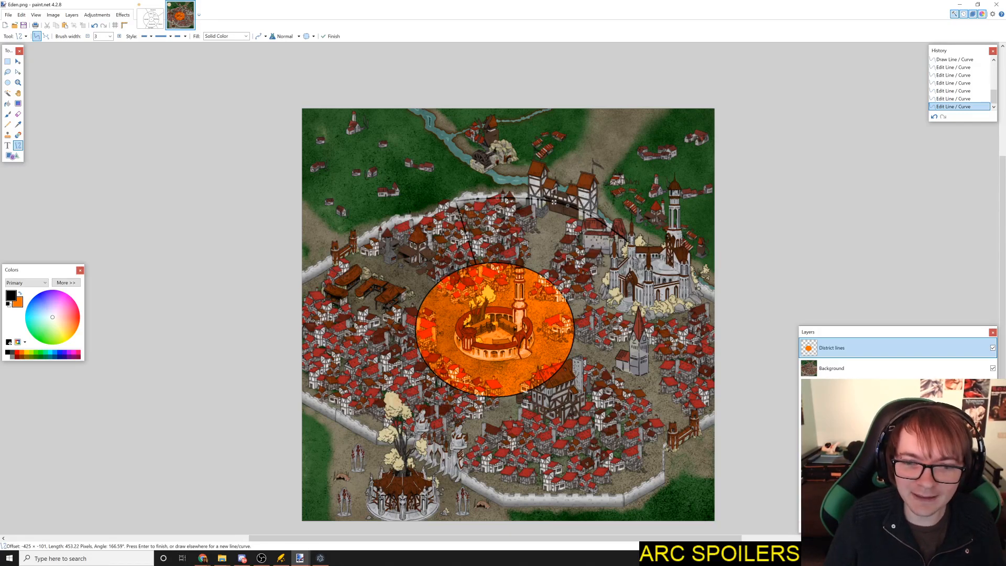
drag(563, 297, 630, 242)
drag(566, 297, 563, 297)
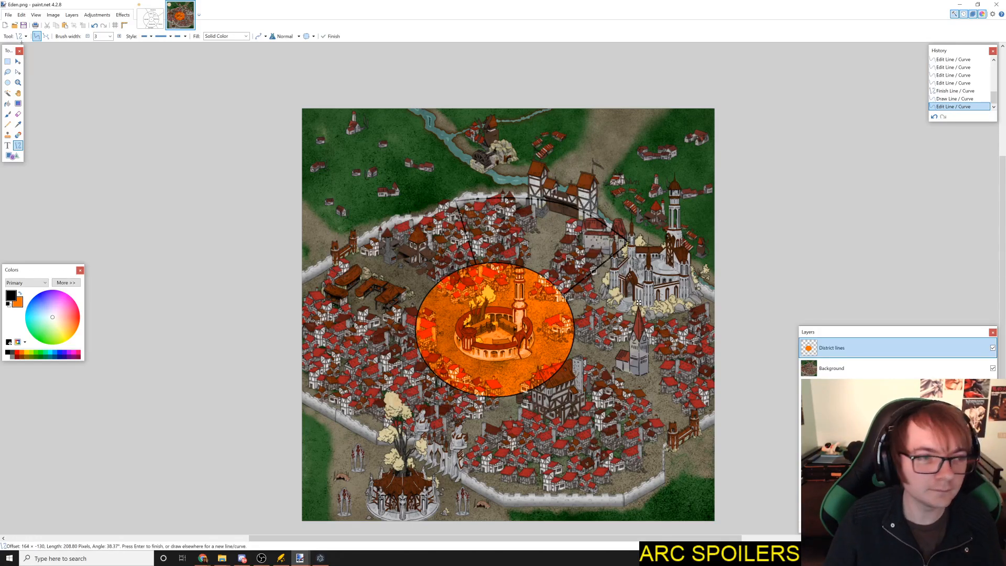
Step: Try filling the enclosed northern district with bright green using the Paint Bucket, and undo the fill
click(7, 104)
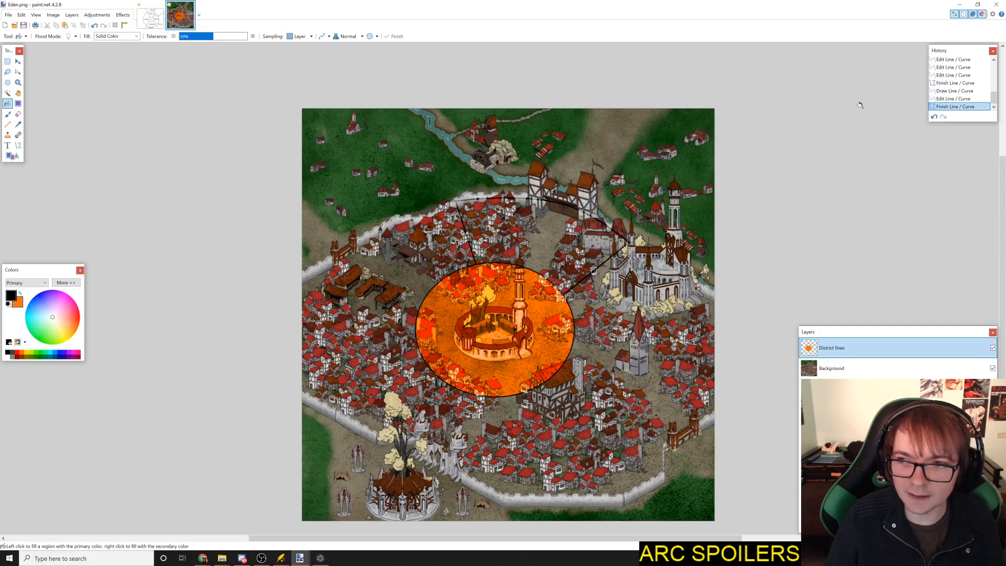
drag(50, 337, 35, 346)
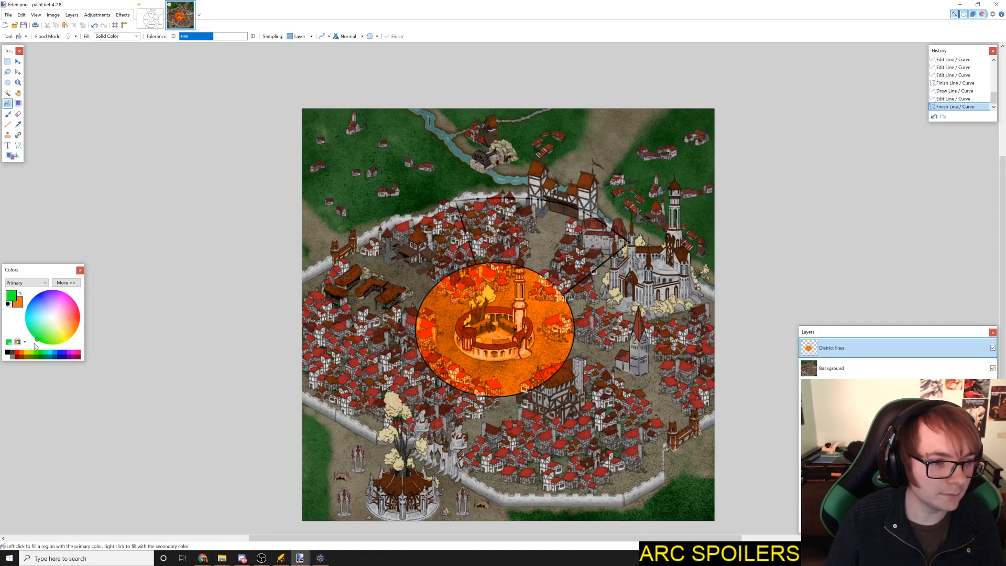
click(545, 231)
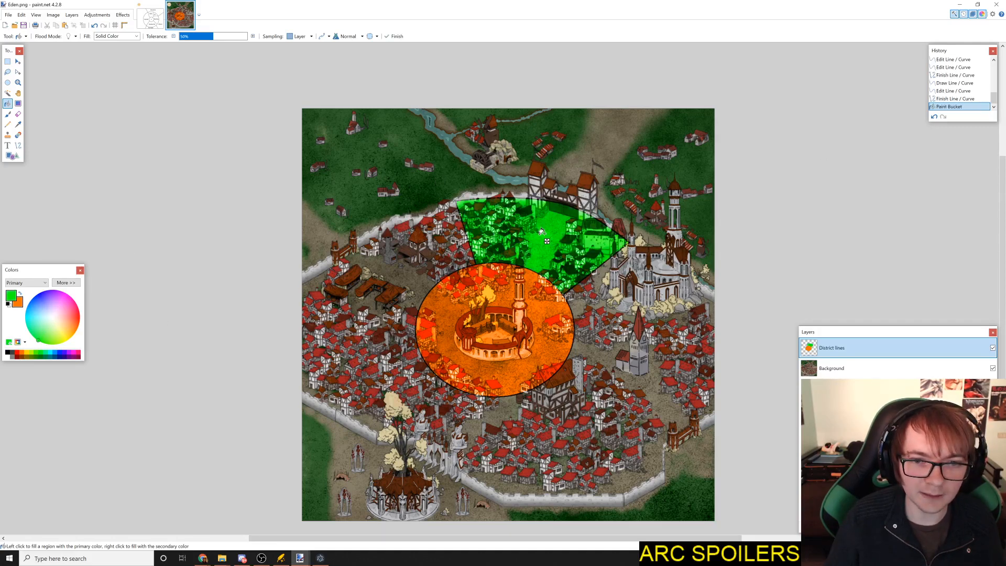
key(ctrl+z)
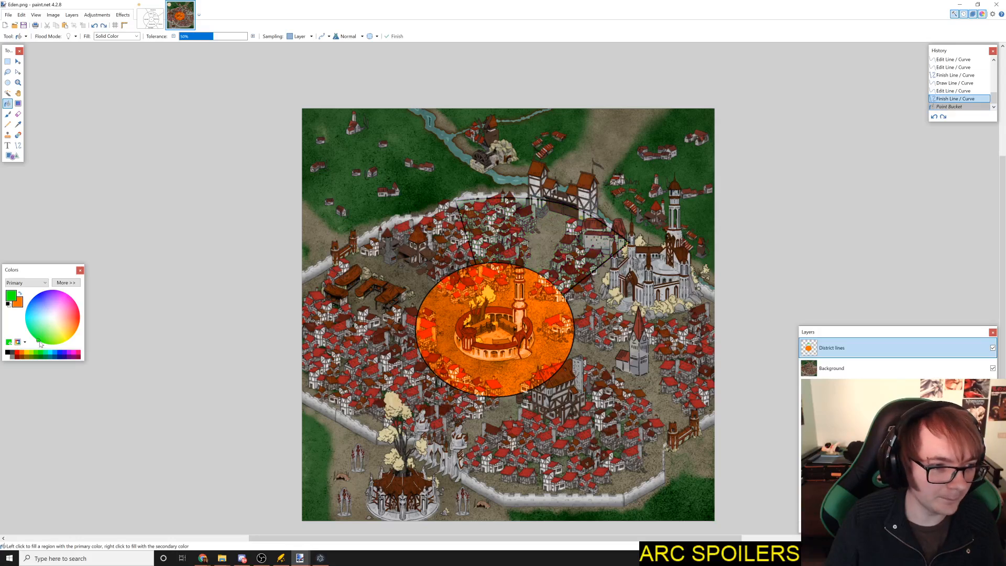
Step: Fill the enclosed northern district with dark green, hex 006619, with its brightness value lowered to 40
mouse_move(39, 330)
mouse_down()
mouse_move(49, 335)
mouse_move(29, 342)
mouse_up()
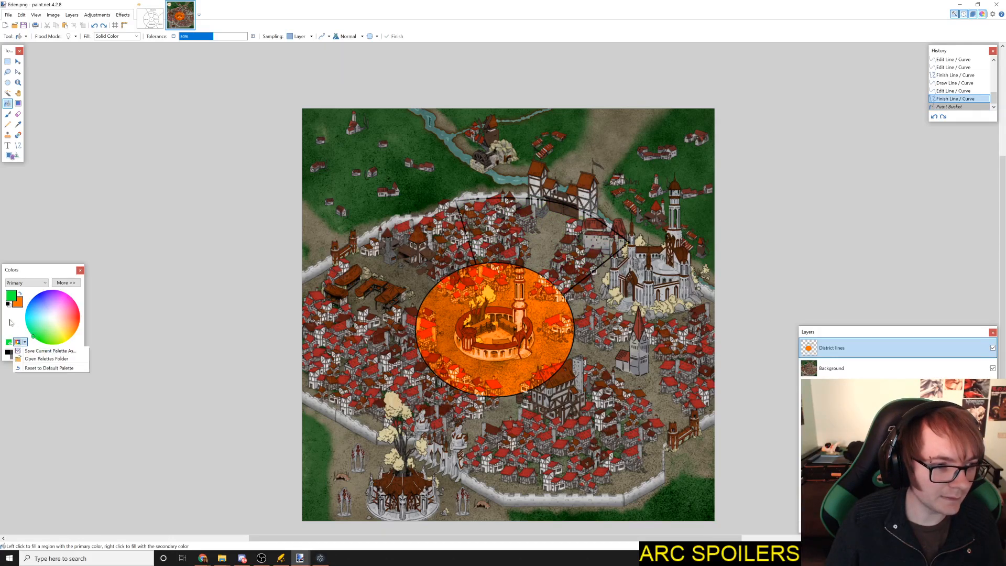
click(66, 282)
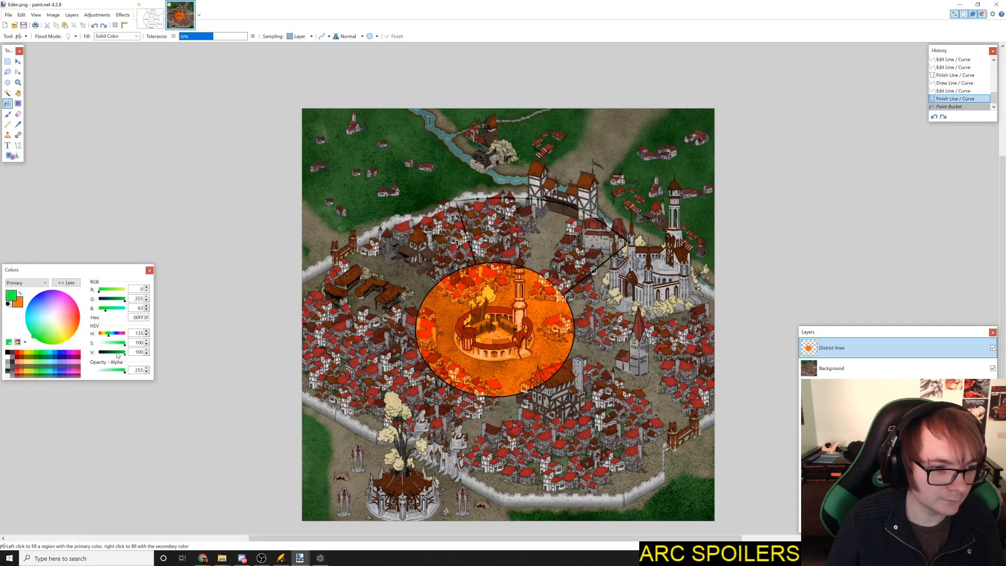
drag(116, 356, 110, 356)
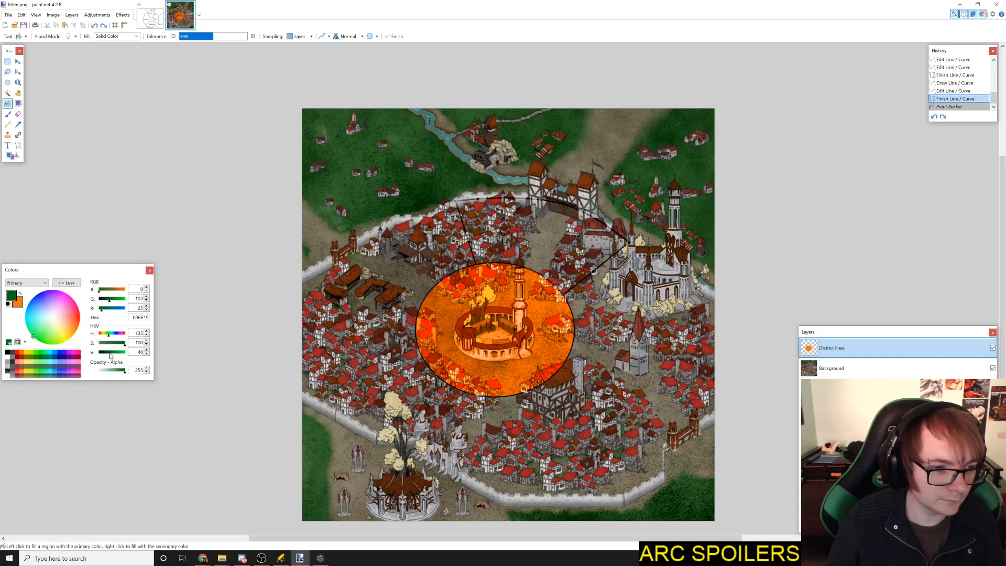
click(537, 247)
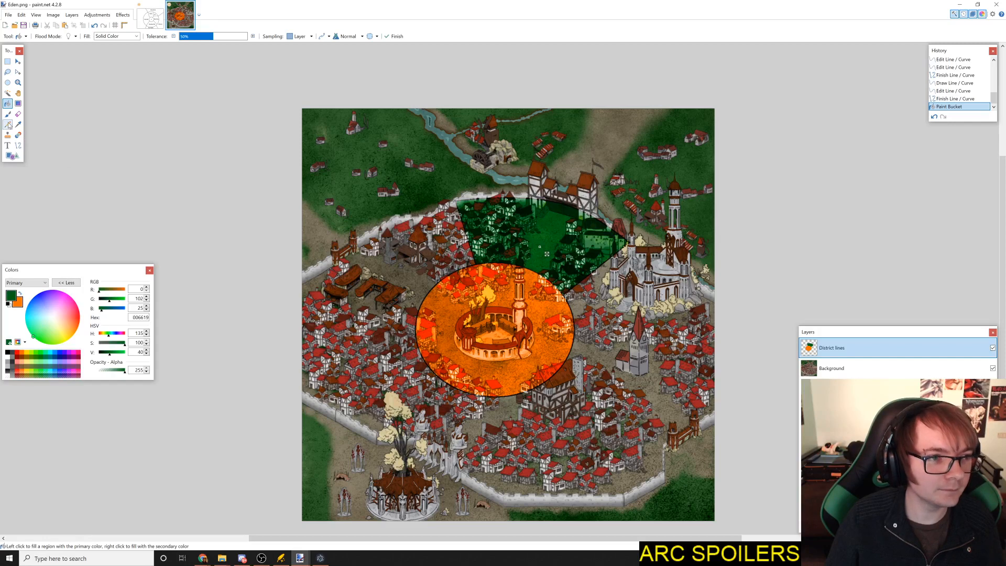
Step: Lighten the northern district's dark green fill to hex 008E21 with a brightness value of 56
click(8, 353)
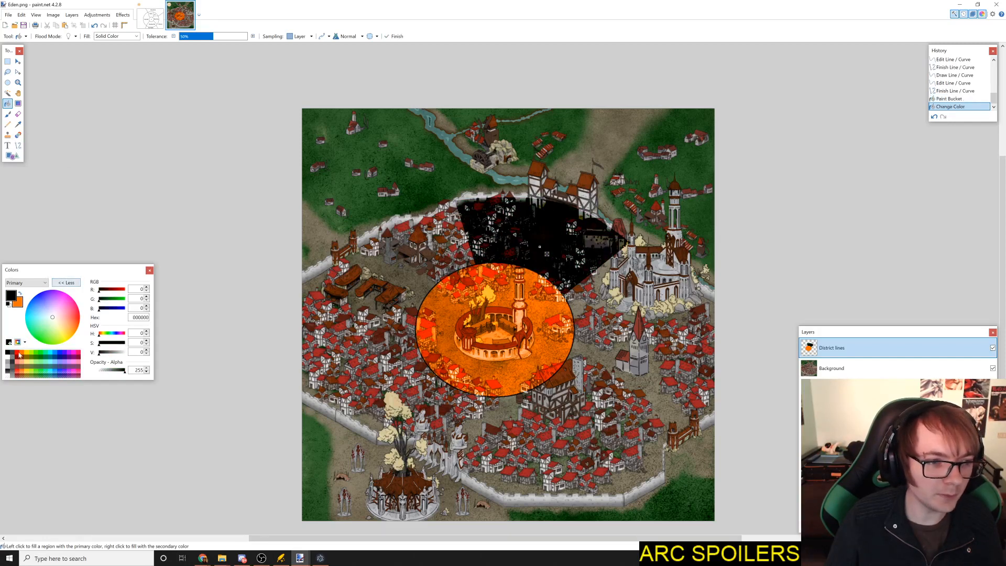
key(ctrl+z)
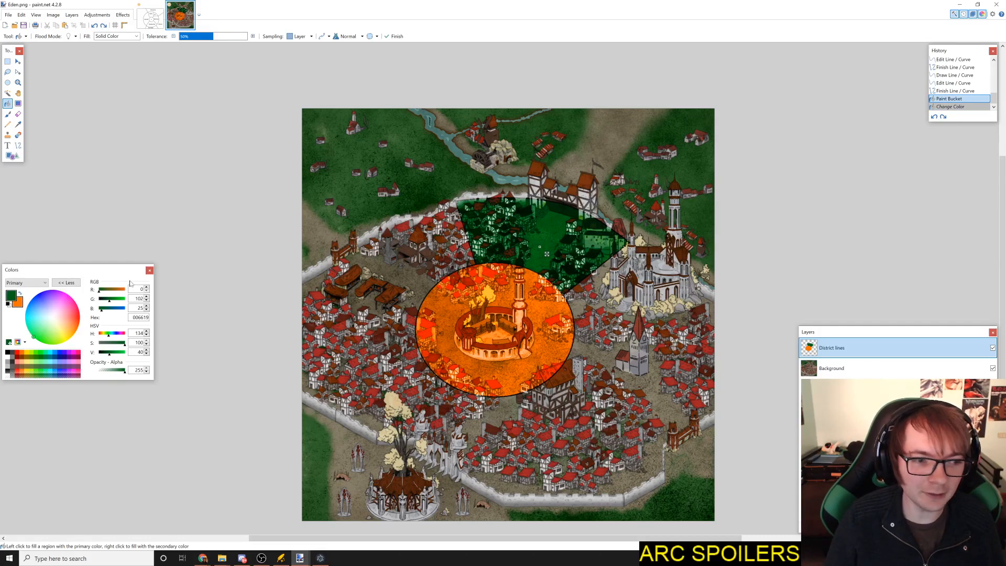
drag(111, 354, 114, 354)
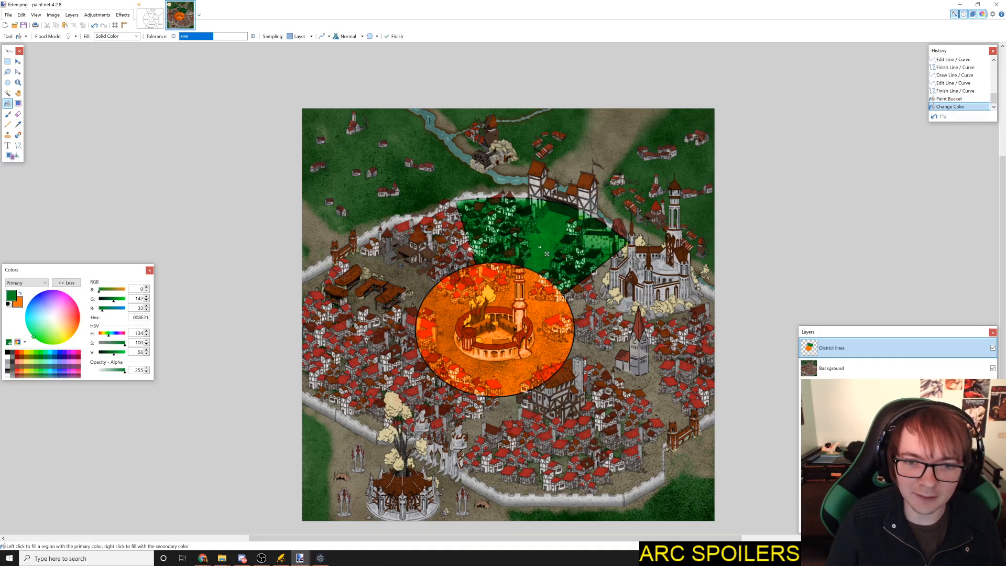
Step: Draw a black curve about 383 px long from the orange ellipse's eastern edge, passing below the cathedral to the map's eastern edge
click(20, 145)
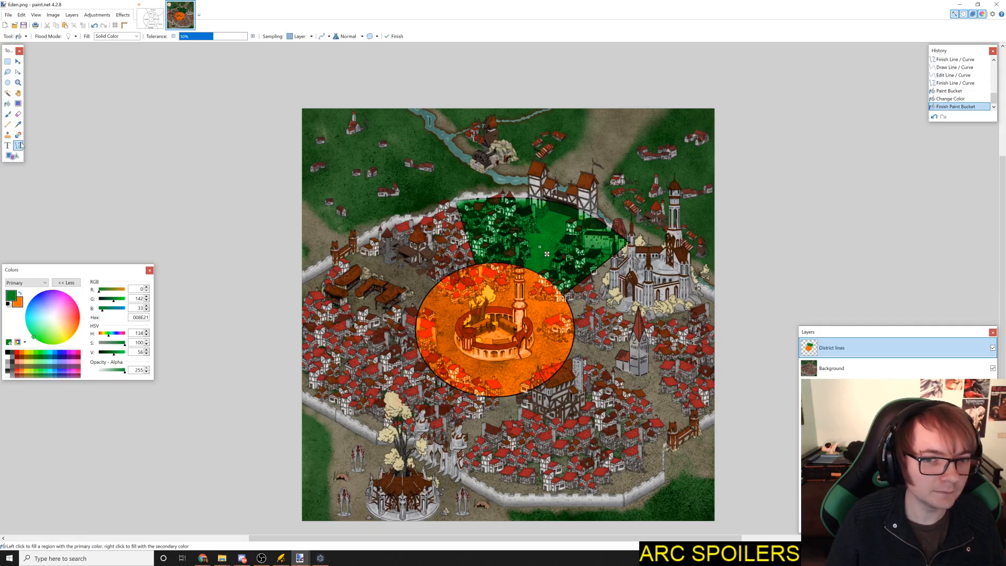
click(8, 354)
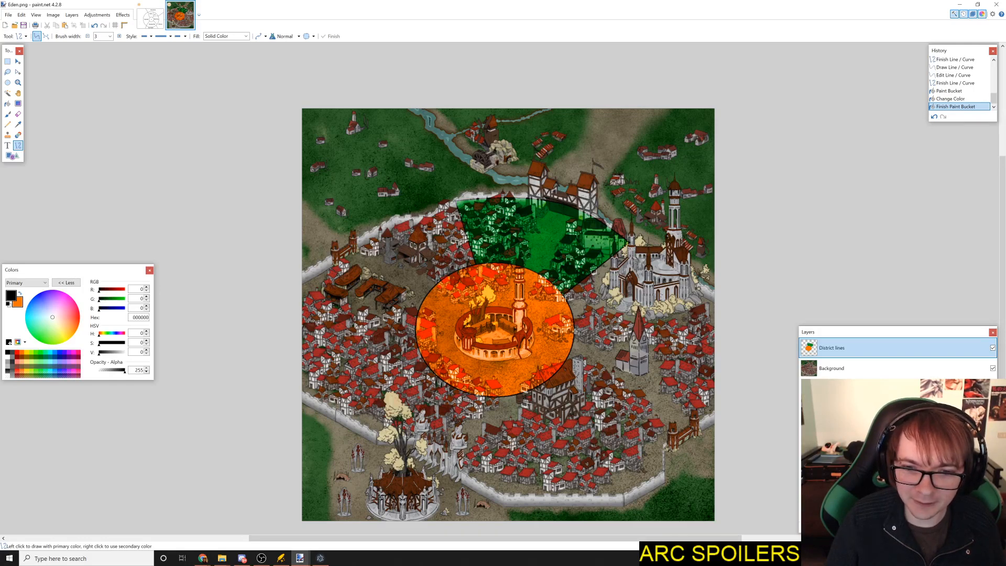
mouse_move(575, 329)
mouse_down()
mouse_move(703, 317)
mouse_move(713, 296)
mouse_move(676, 314)
mouse_move(684, 331)
mouse_up()
drag(620, 318, 621, 329)
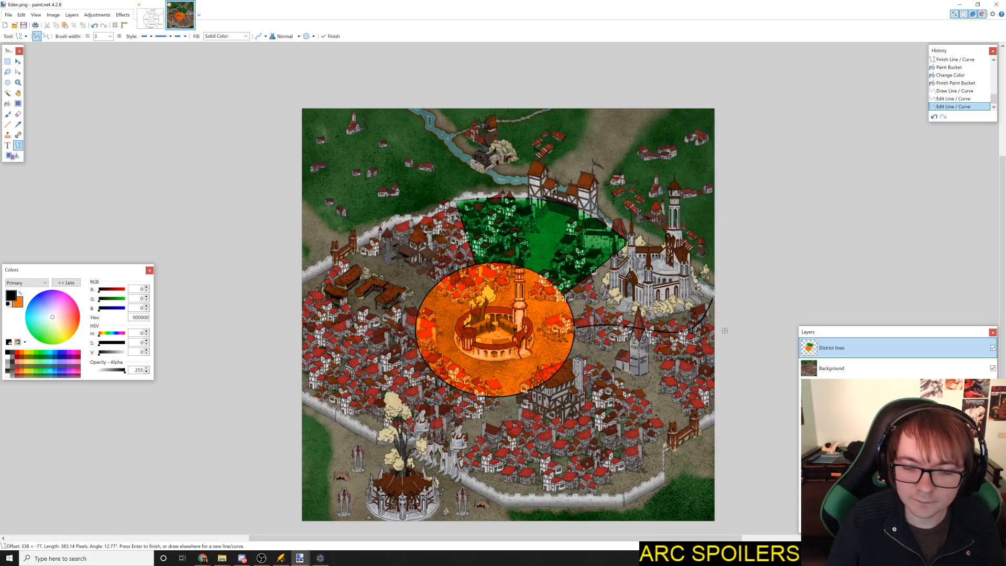
Step: Draw a black curve about 253 px long from the green district's eastern corner to the map edge, bent around the back of the cathedral
scroll(725, 330, up, 1)
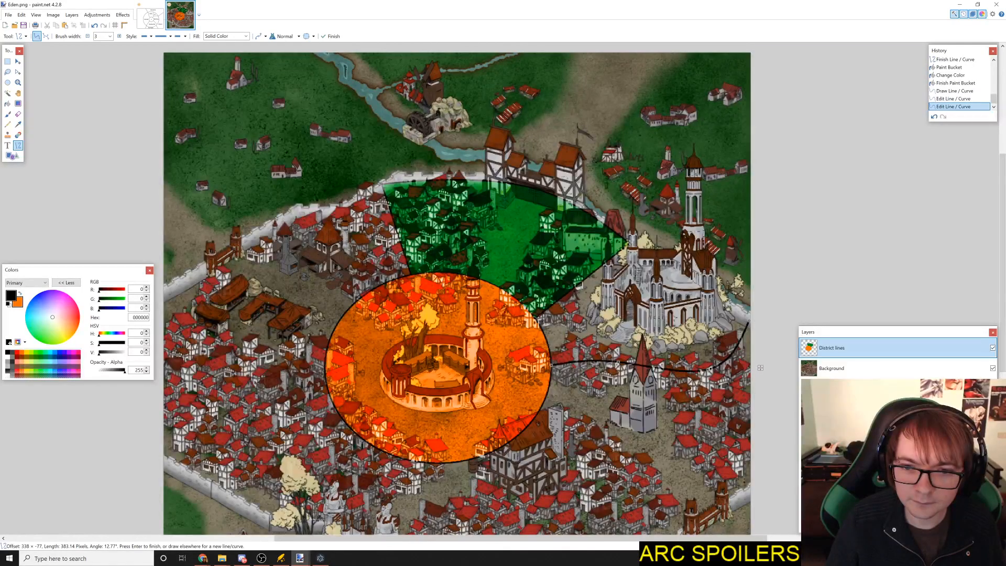
drag(632, 244, 749, 322)
drag(711, 294, 712, 294)
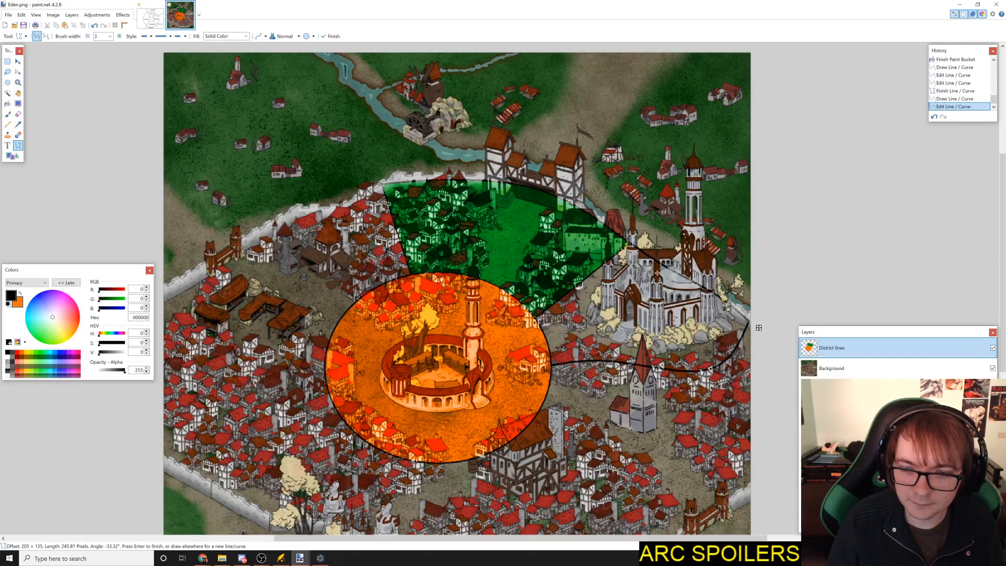
drag(669, 268, 688, 260)
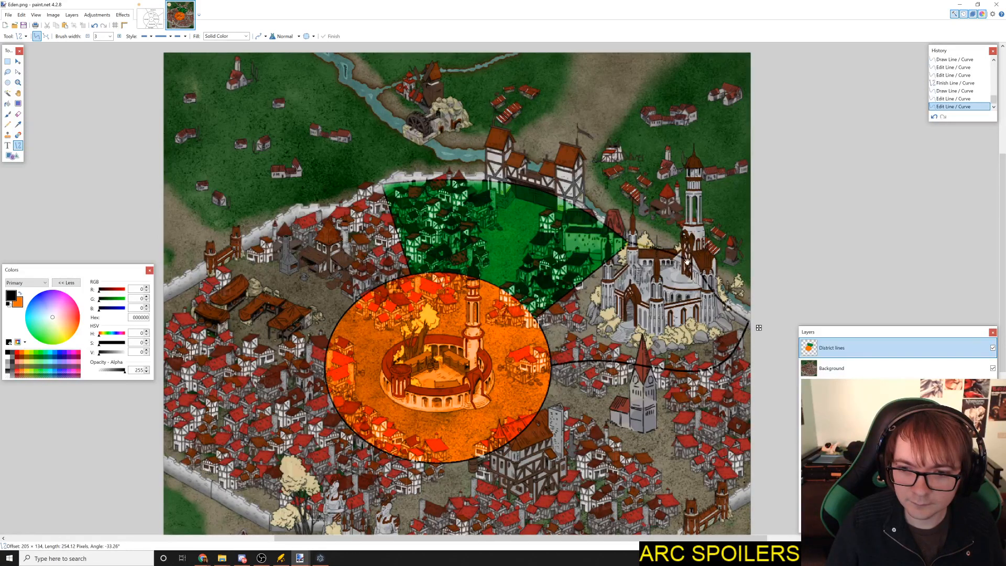
drag(713, 293, 722, 293)
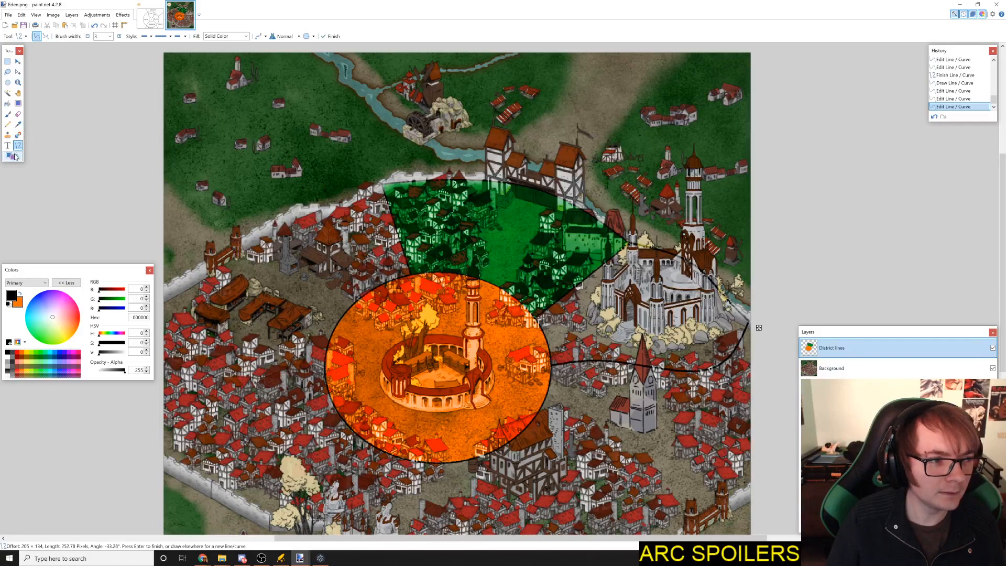
Step: Fill the enclosed cathedral district with yellow and darken it to hex 777100 with a brightness value of 47
click(8, 105)
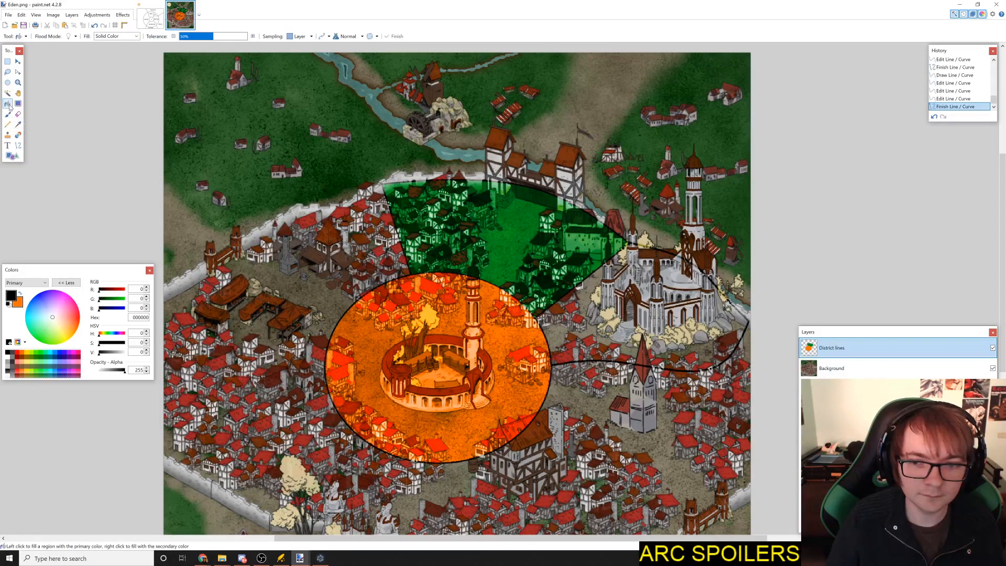
click(20, 295)
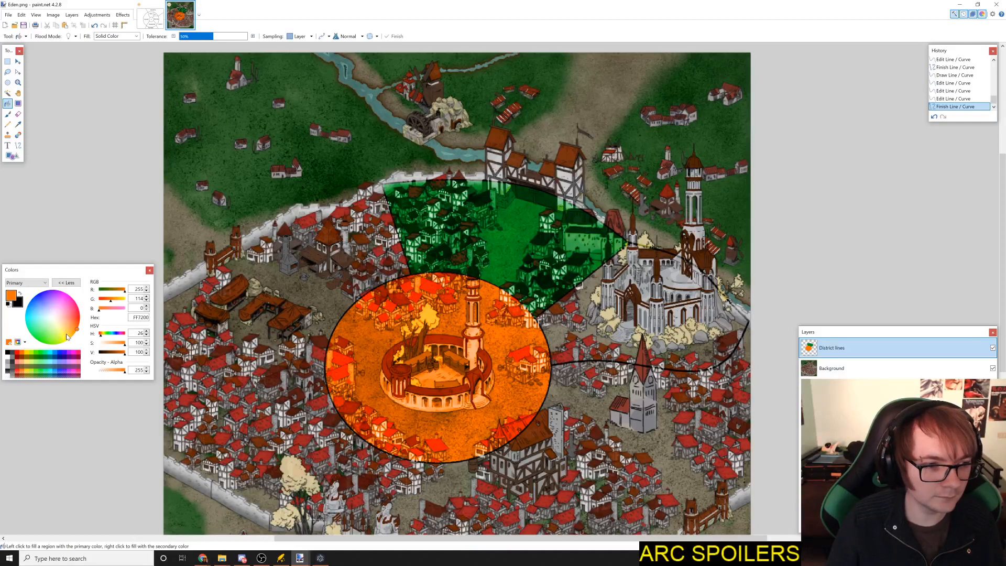
drag(64, 341, 69, 345)
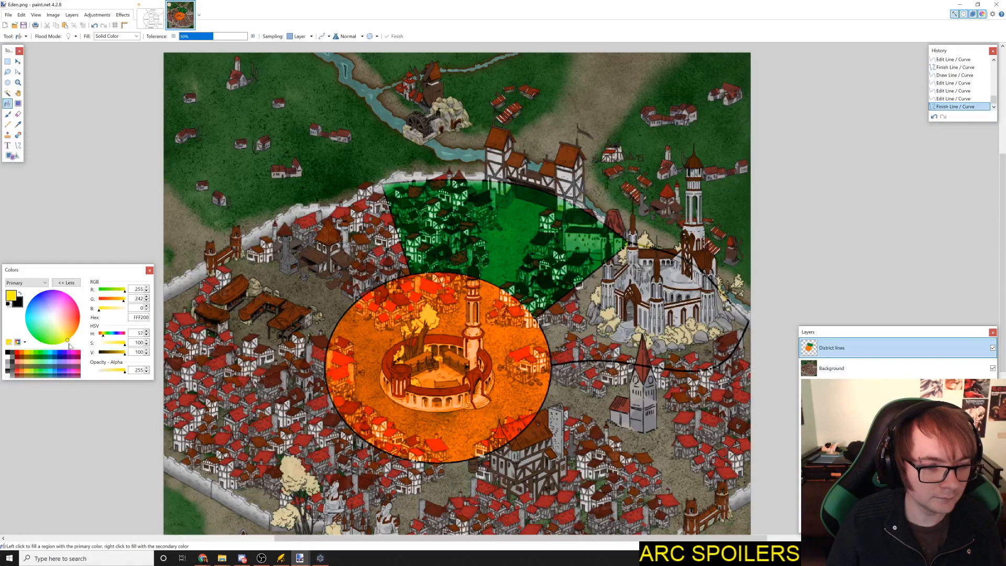
click(588, 331)
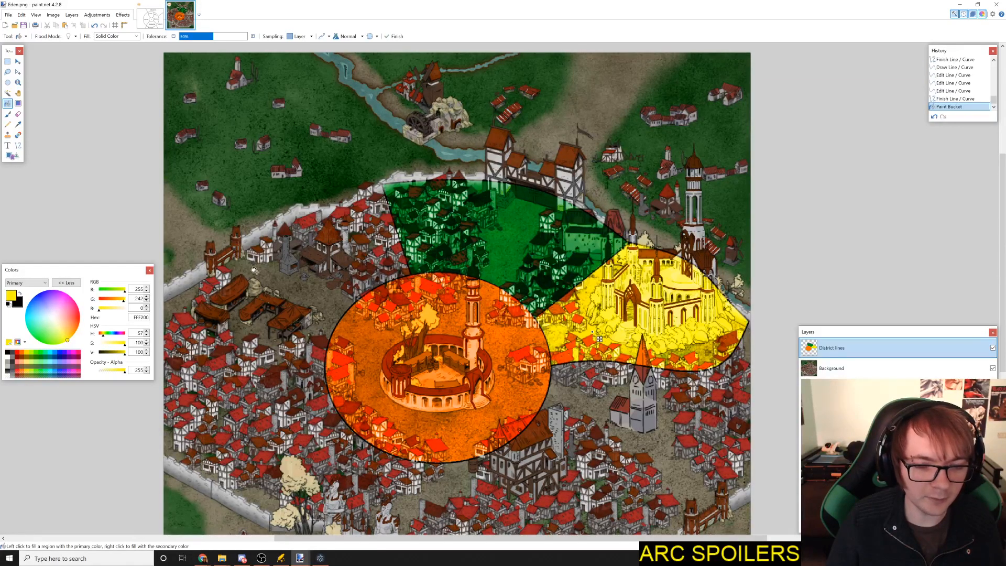
click(112, 352)
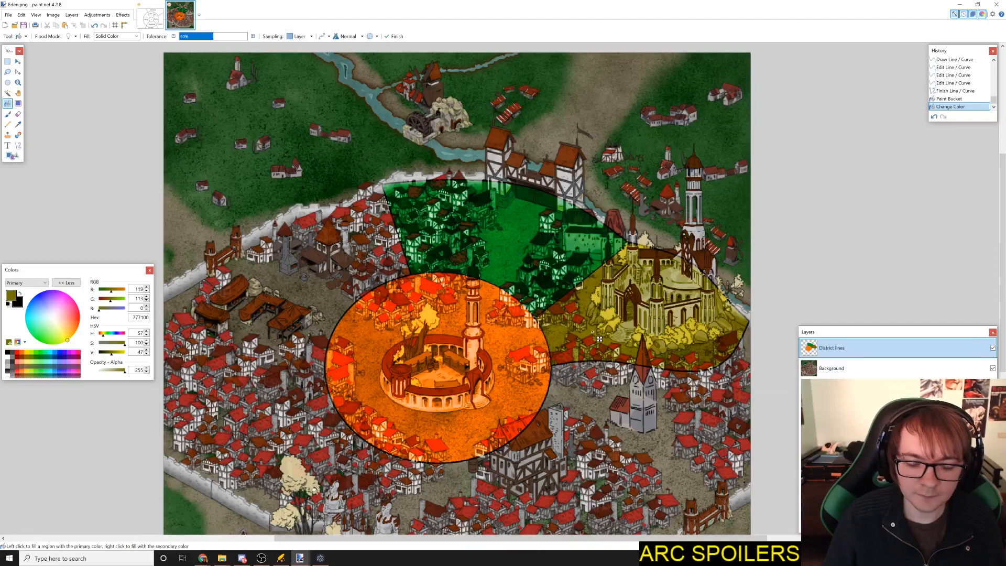
Step: Switch to Wonderdraft and close it, and check the planned district layout in the untitled sketch before returning to the Eden map
click(283, 559)
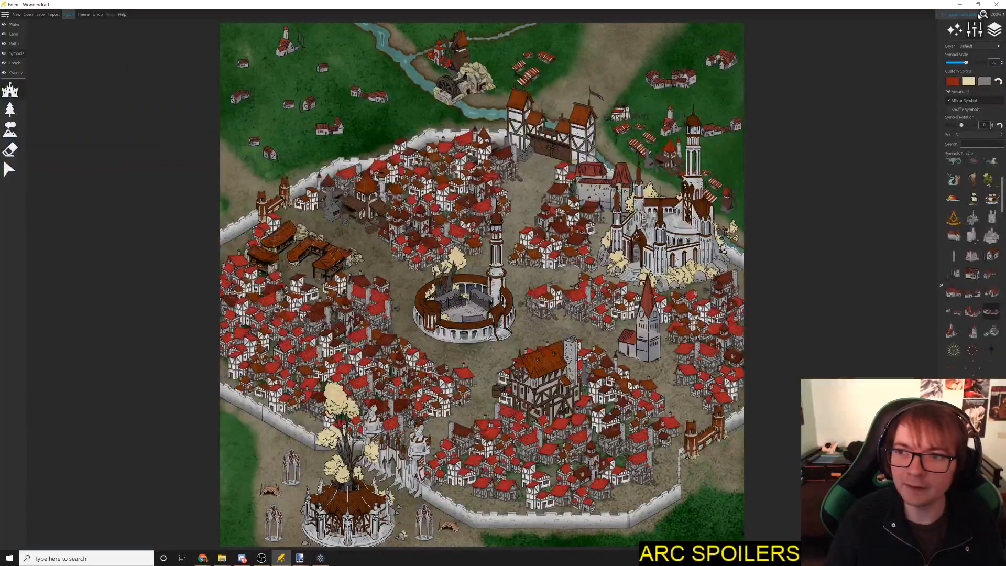
click(996, 6)
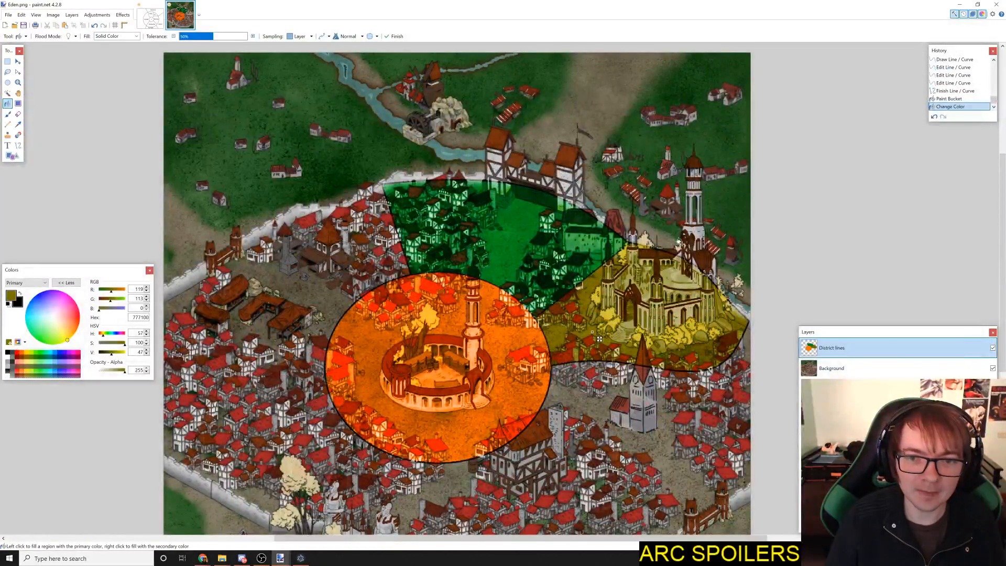
scroll(679, 245, down, 3)
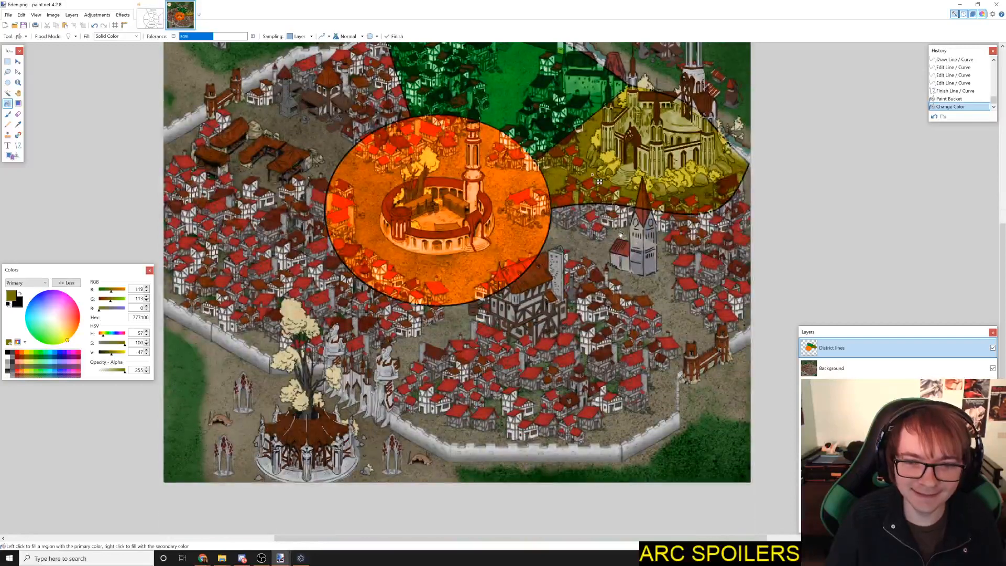
click(154, 24)
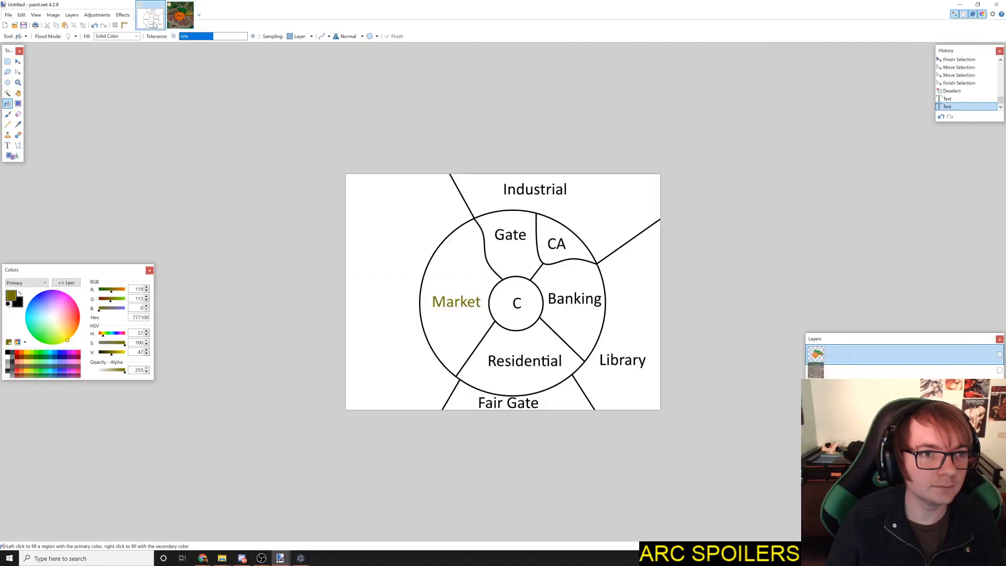
click(181, 22)
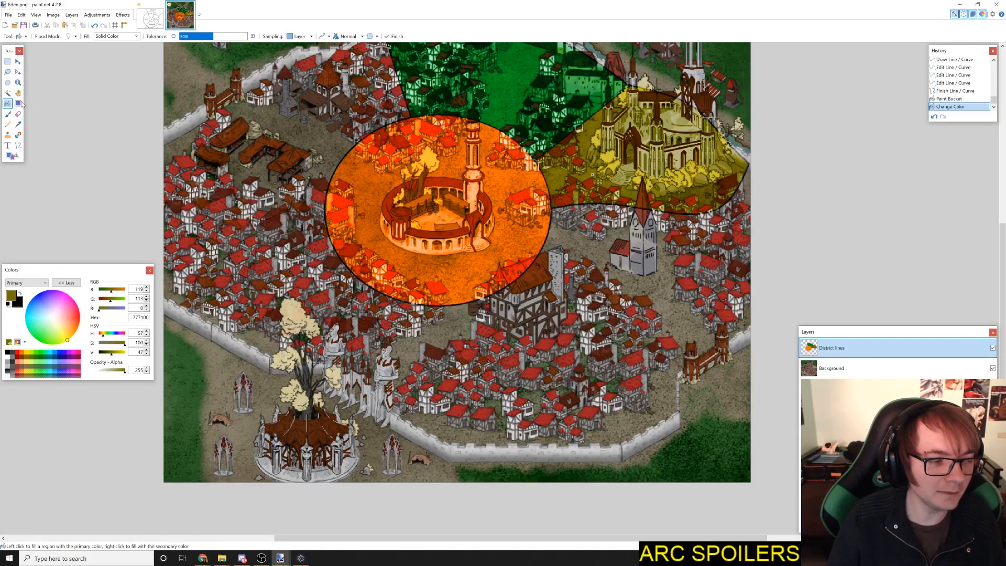
Step: Draw a black curve about 340 px long from the ellipse to the southeastern wall corner, and extend it along the wall with a 255 px line
click(19, 146)
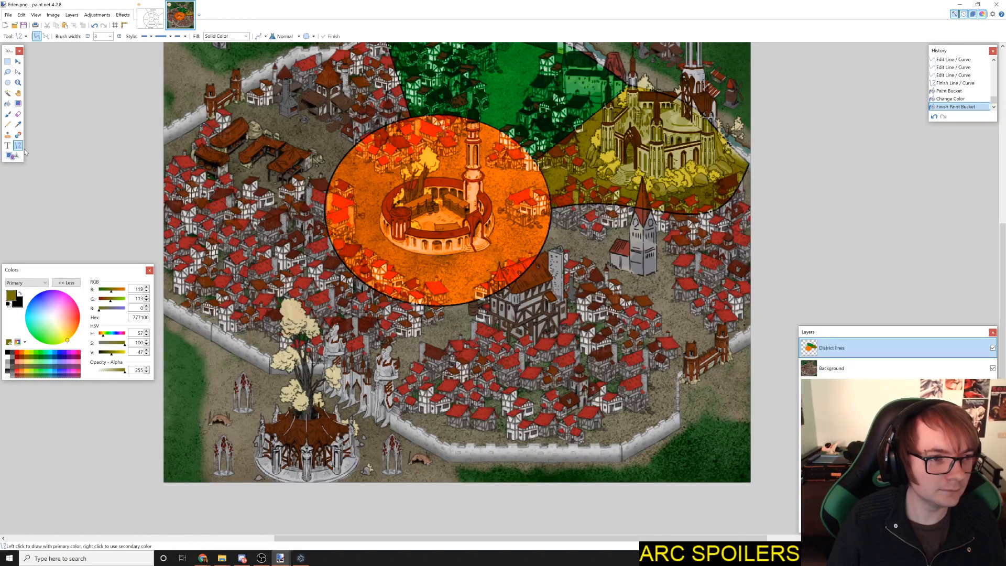
click(21, 294)
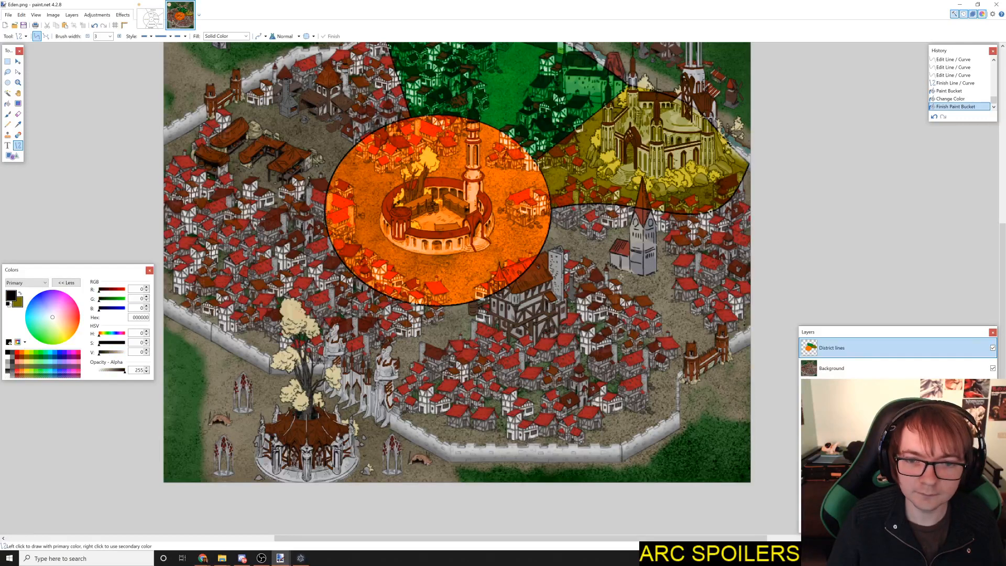
mouse_move(534, 260)
mouse_down()
mouse_move(687, 390)
mouse_move(681, 382)
mouse_up()
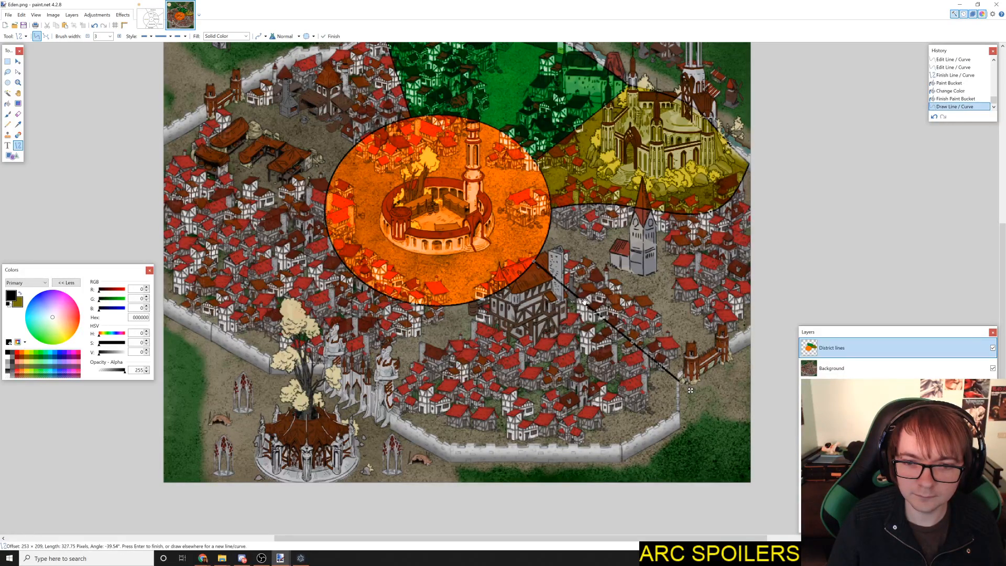
drag(583, 302, 593, 292)
drag(597, 291, 599, 292)
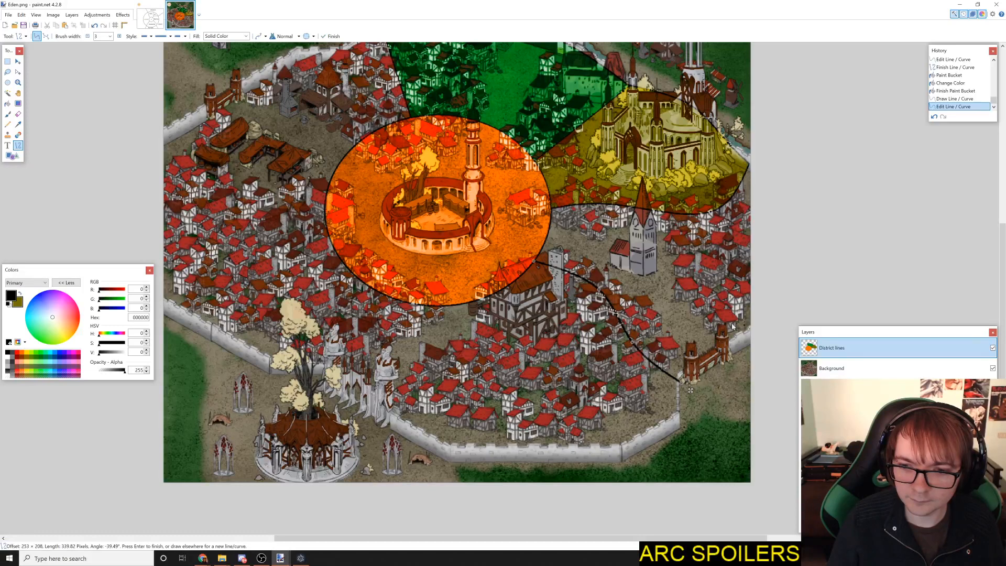
key(Return)
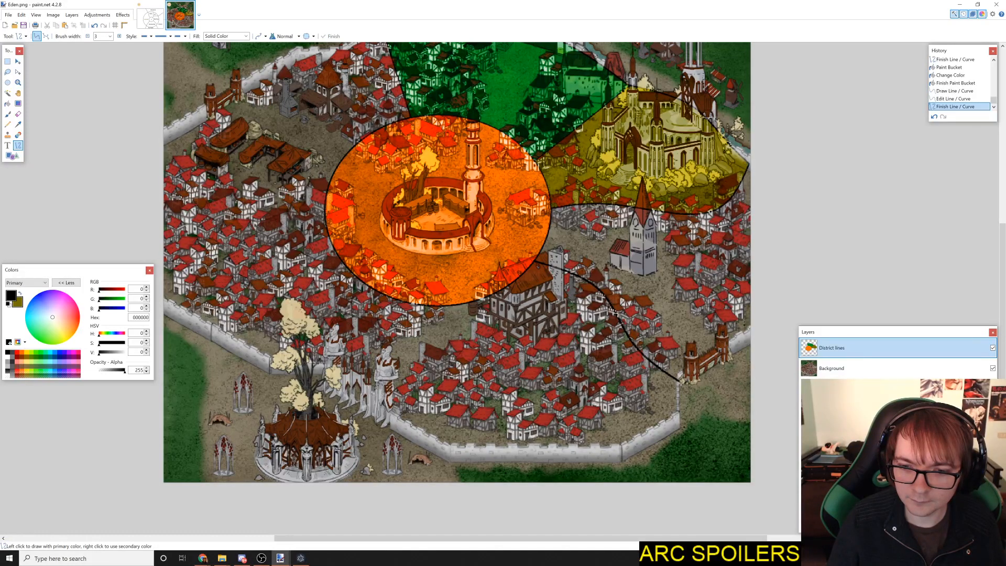
drag(680, 381, 811, 310)
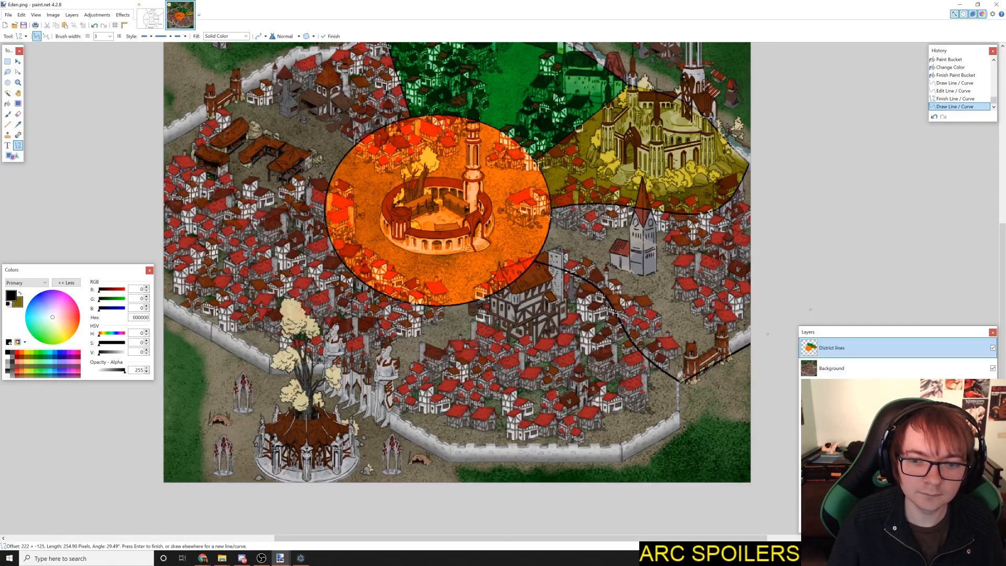
Step: Try filling the eastern district around the church with magenta, hex A30087, and undo the fill
click(8, 103)
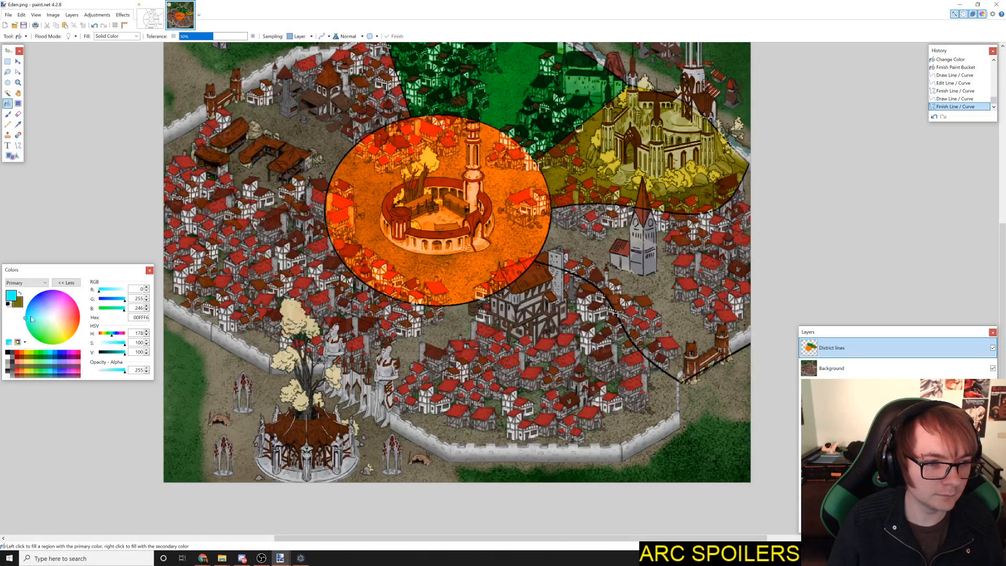
click(66, 302)
mouse_move(65, 300)
mouse_down()
mouse_move(53, 288)
mouse_move(71, 295)
mouse_up()
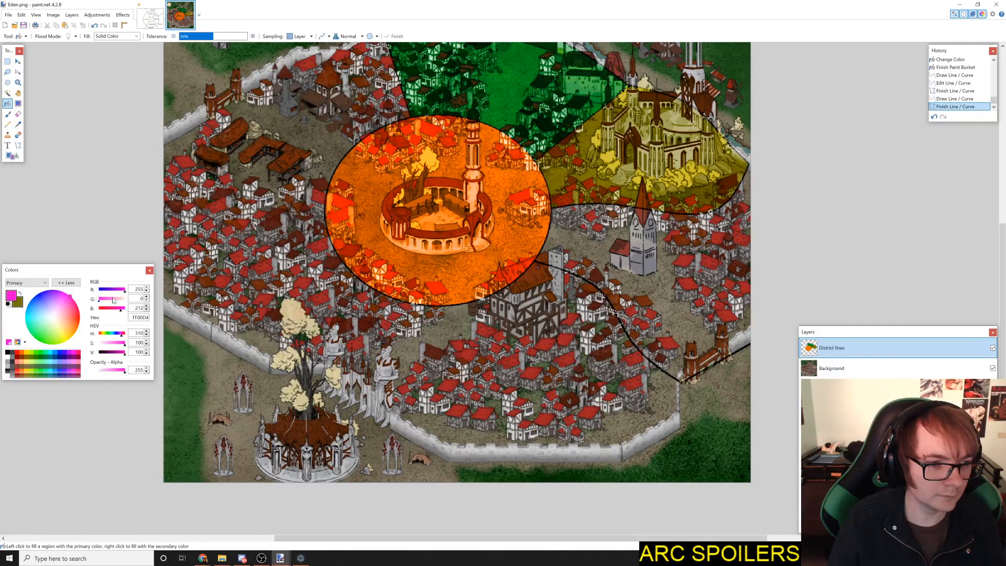
click(112, 354)
click(115, 353)
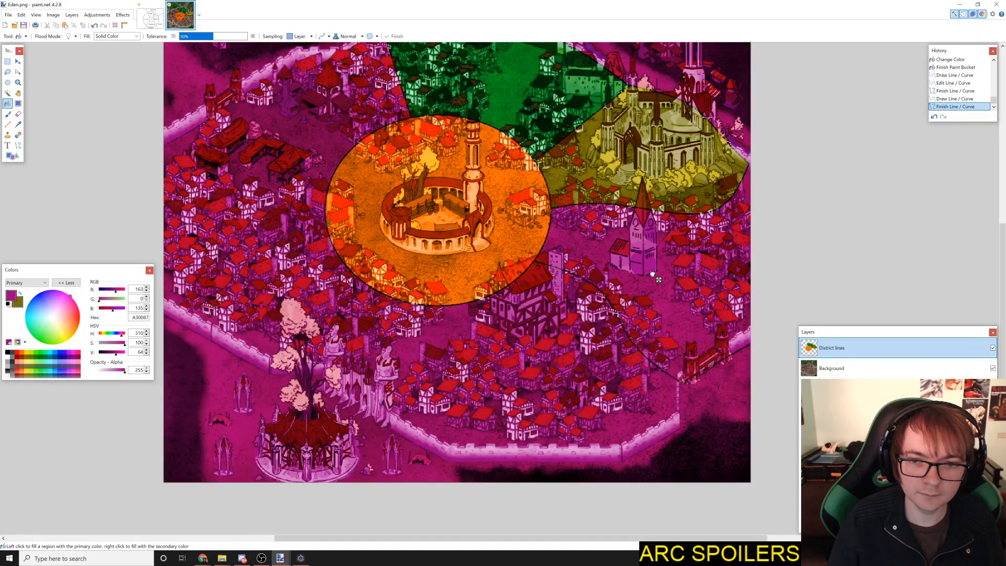
click(647, 273)
key(ctrl+z)
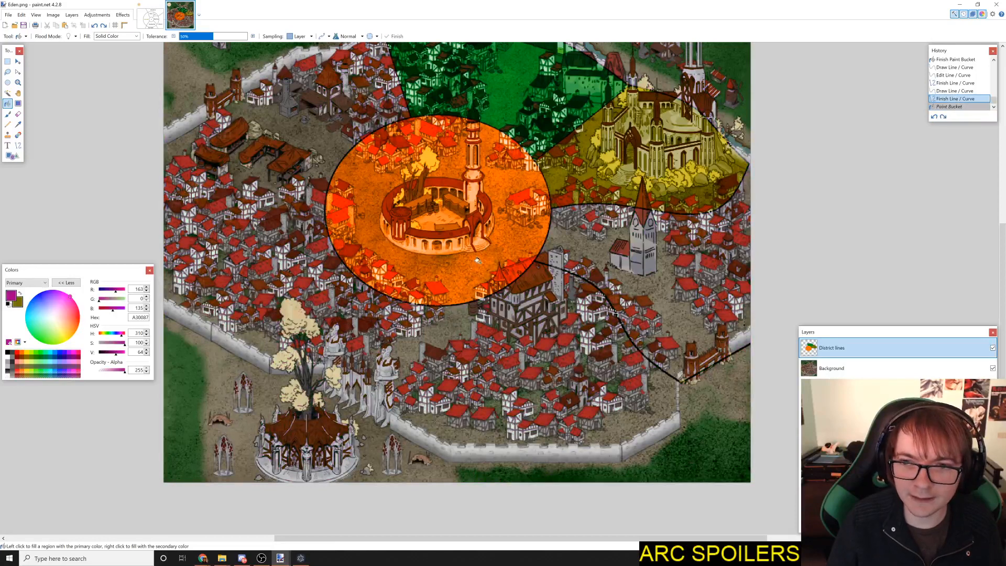
Step: Close the eastern district's outline with a black line about 125 px long from the cathedral district's eastern tip past the map edge
click(18, 147)
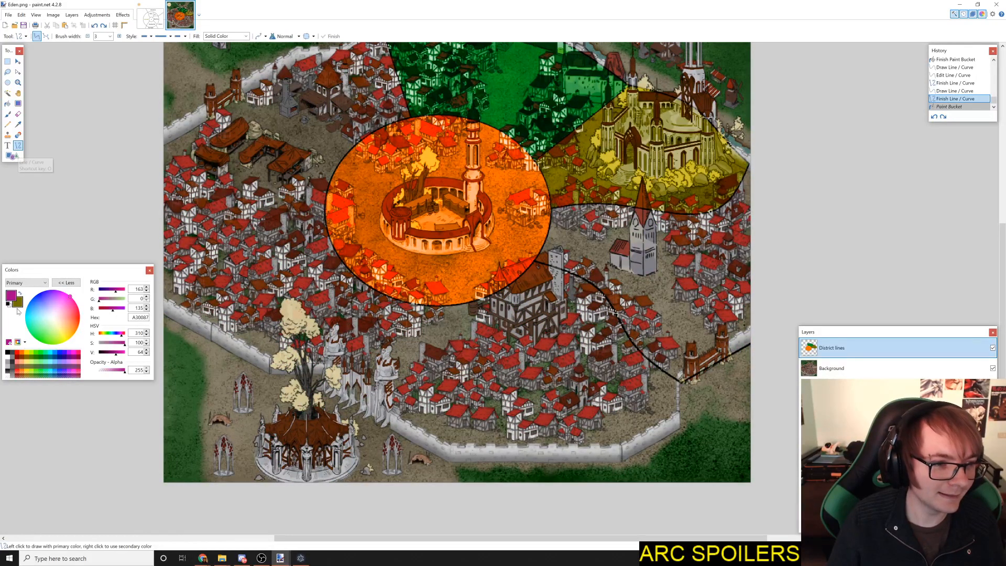
click(8, 353)
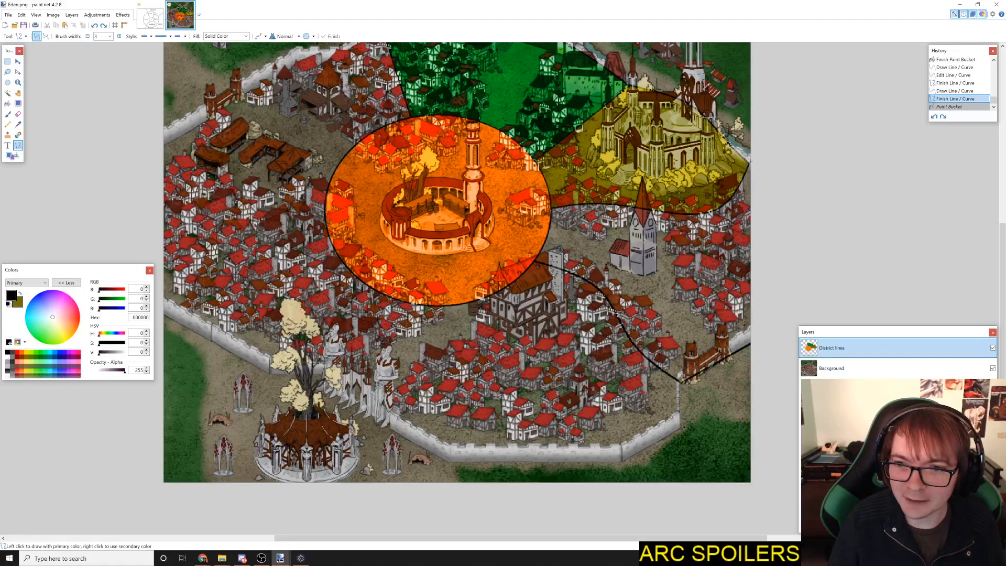
drag(748, 162, 815, 196)
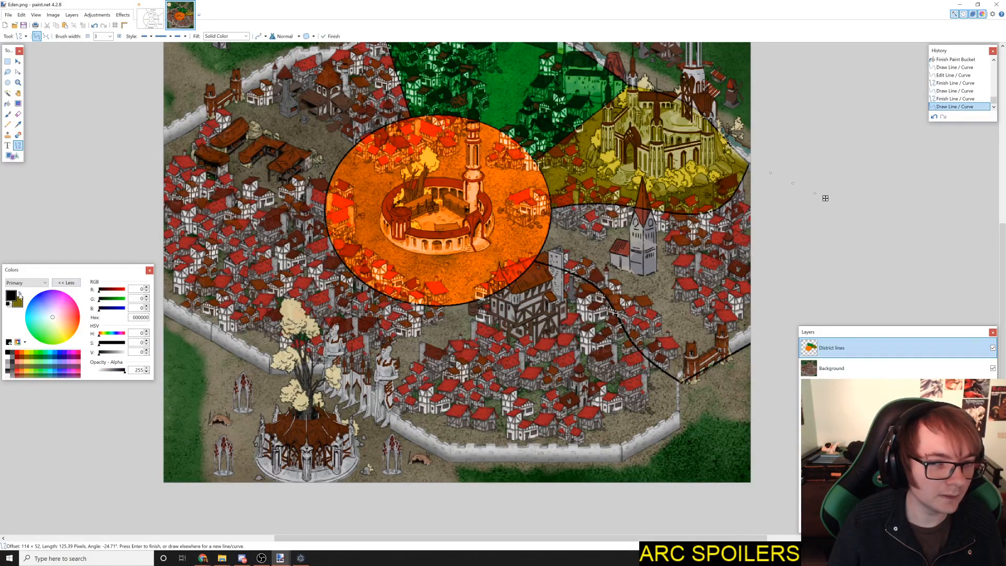
Step: Fill the enclosed eastern district around the church with dark purple, hex 750059, with a brightness value of 46
click(8, 103)
click(20, 294)
drag(62, 305, 72, 297)
click(699, 255)
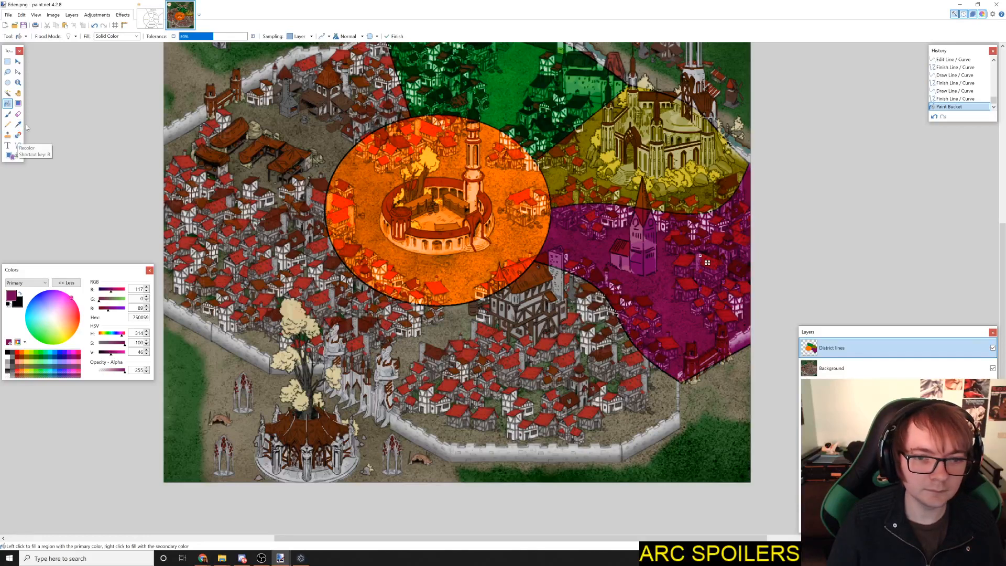
click(17, 146)
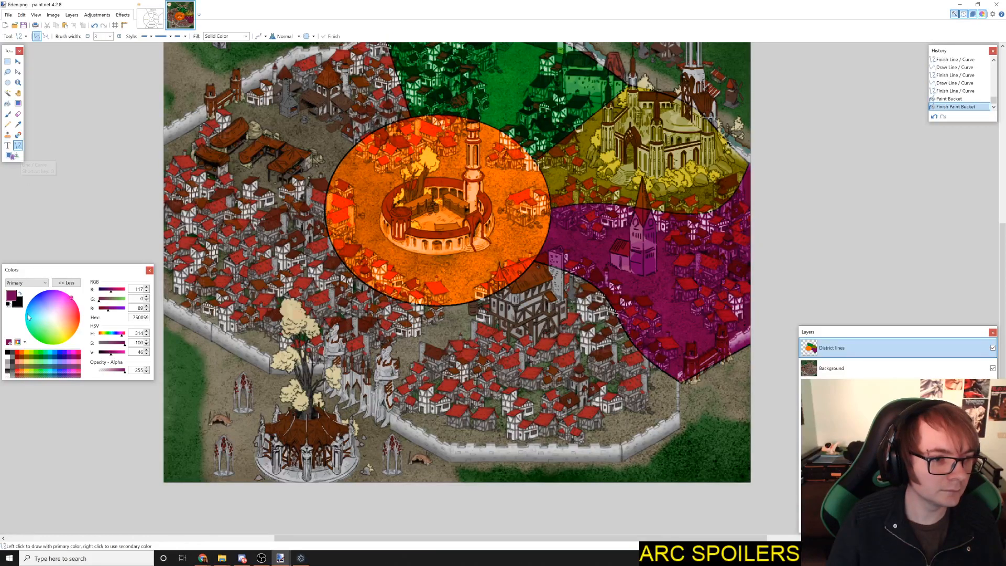
Step: Draw a black line about 263 px long from the ellipse to the southwestern wall corner, and a curve about 907 px long along the southern wall
click(20, 294)
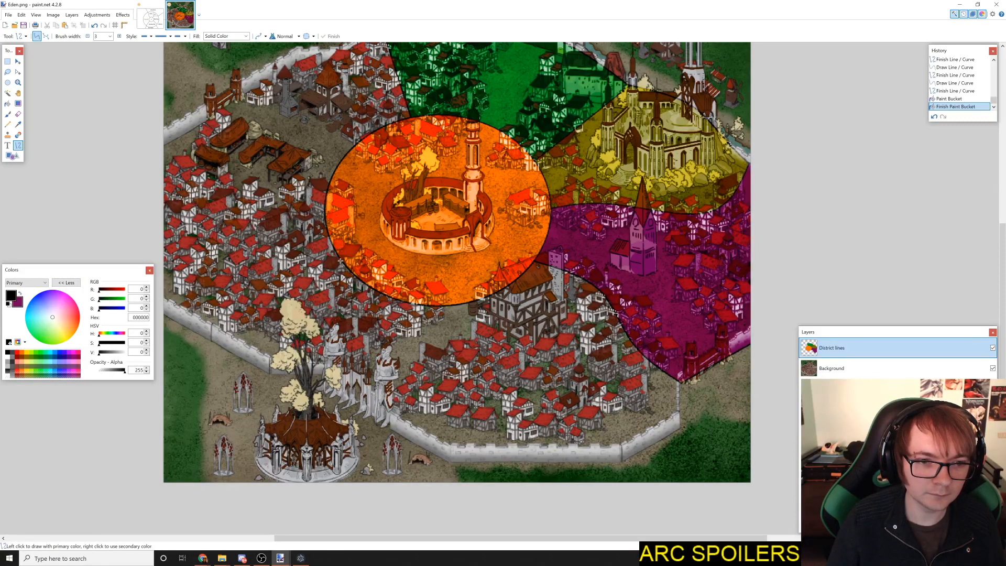
mouse_move(339, 255)
mouse_down()
mouse_move(240, 357)
mouse_move(211, 339)
mouse_up()
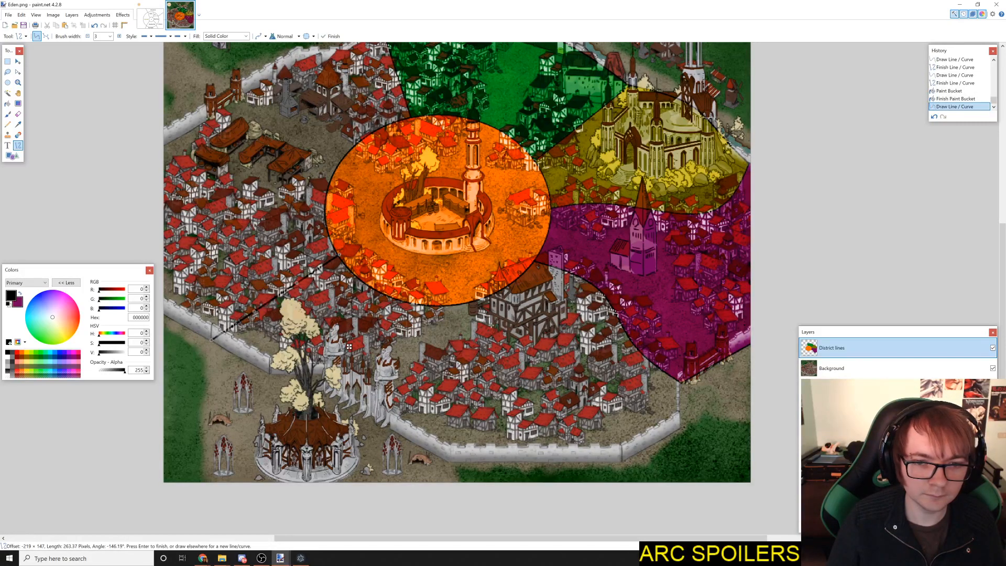
mouse_move(677, 383)
mouse_down()
mouse_move(442, 378)
mouse_move(213, 341)
mouse_up()
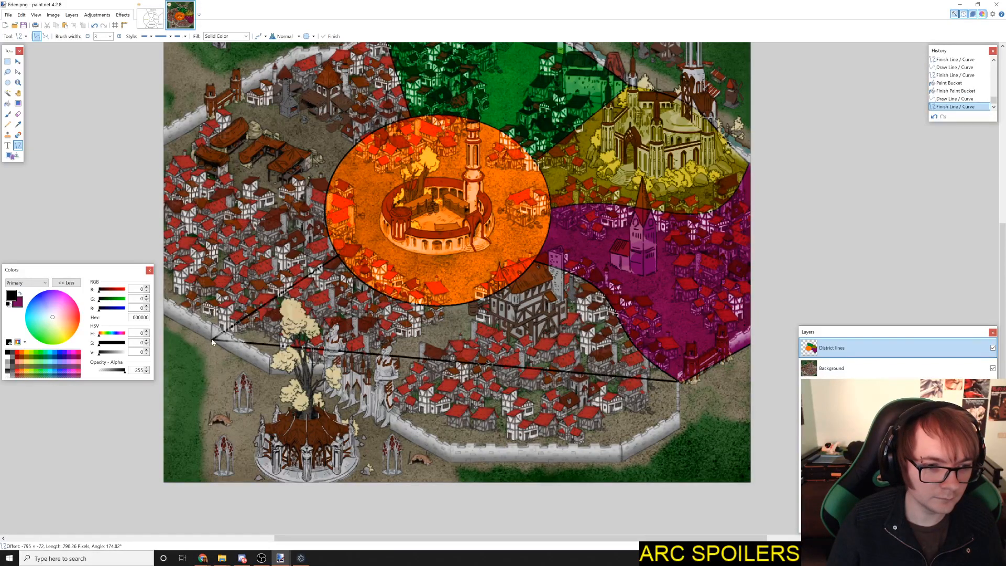
drag(368, 355, 450, 456)
drag(522, 368, 622, 460)
drag(451, 456, 428, 433)
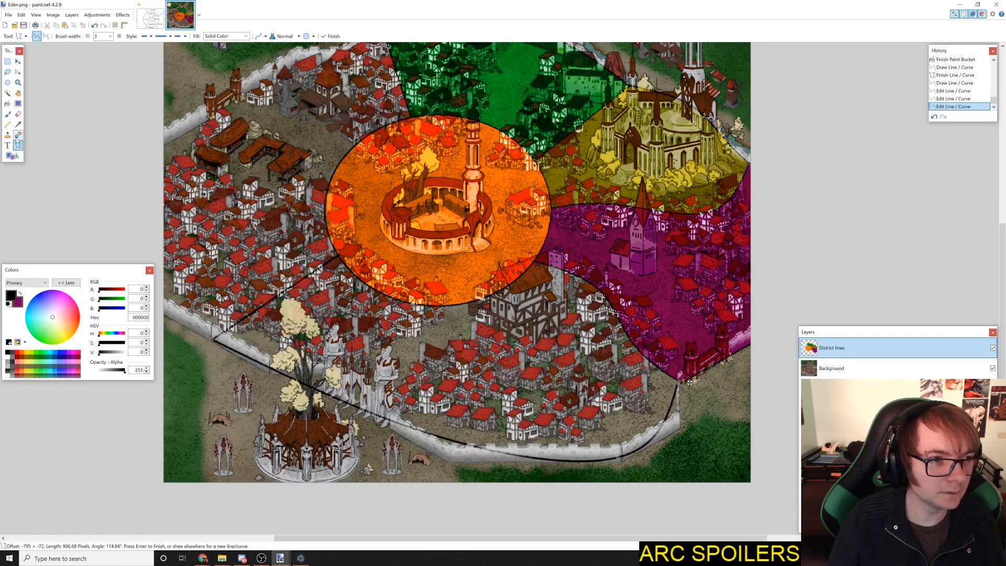
Step: Try filling the enclosed southern district with gray, hex 707271, and undo the fill
click(8, 103)
click(20, 293)
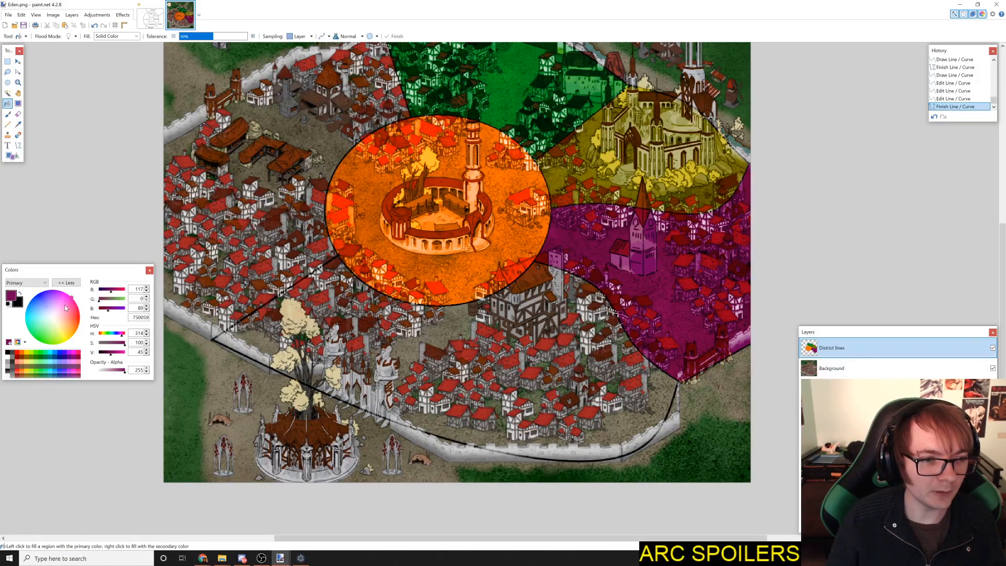
click(51, 319)
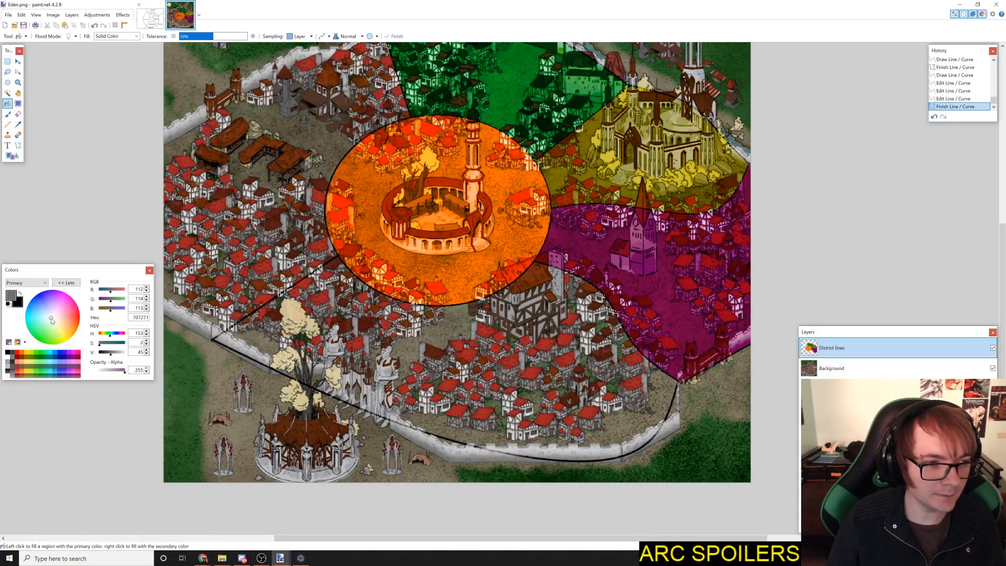
click(516, 347)
key(ctrl+z)
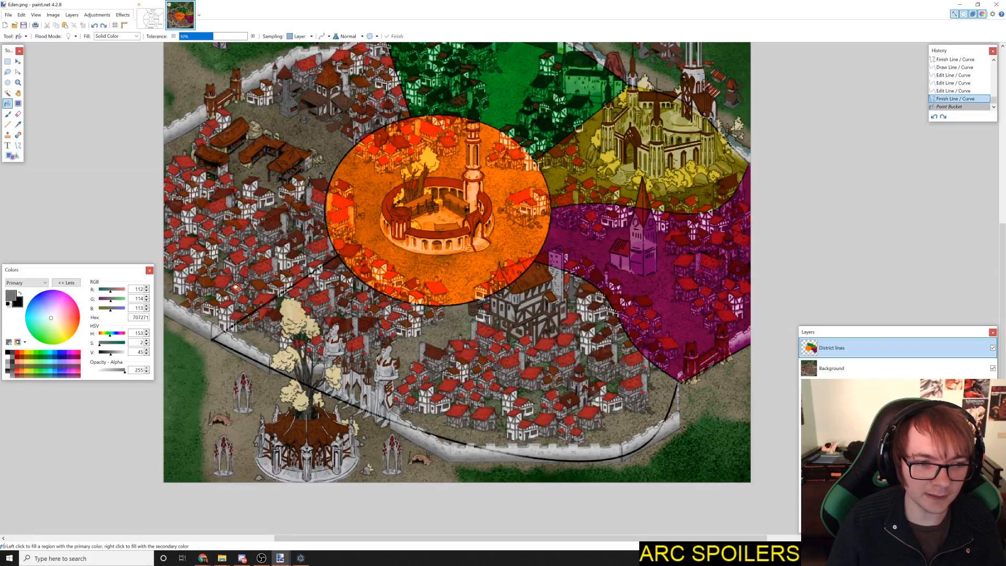
Step: Fill the southern district with light gray, hex 9FA3A1, and test it in dark gray, hex 4A4C4B, and near-white, hex F9FFFC
drag(109, 352, 116, 352)
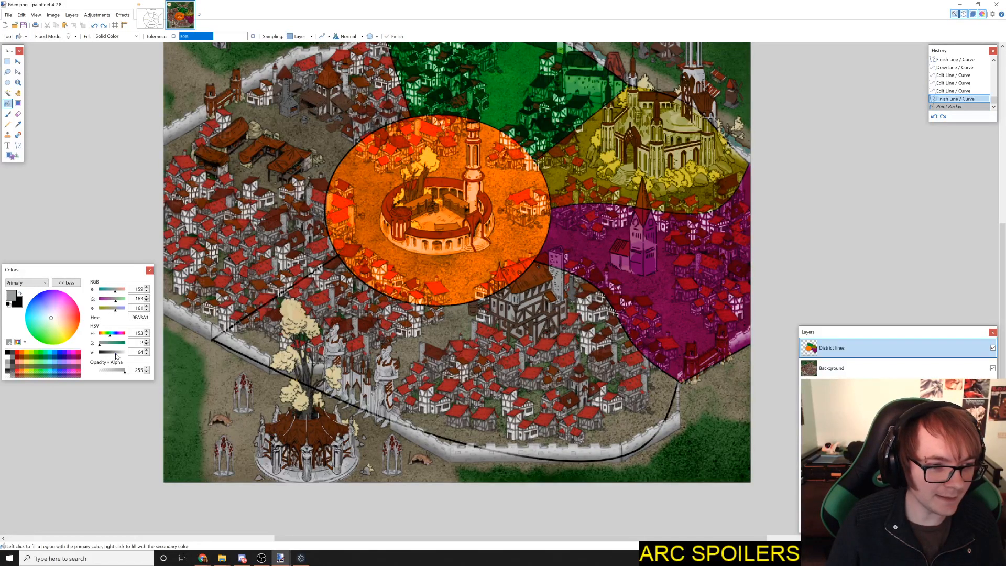
click(434, 356)
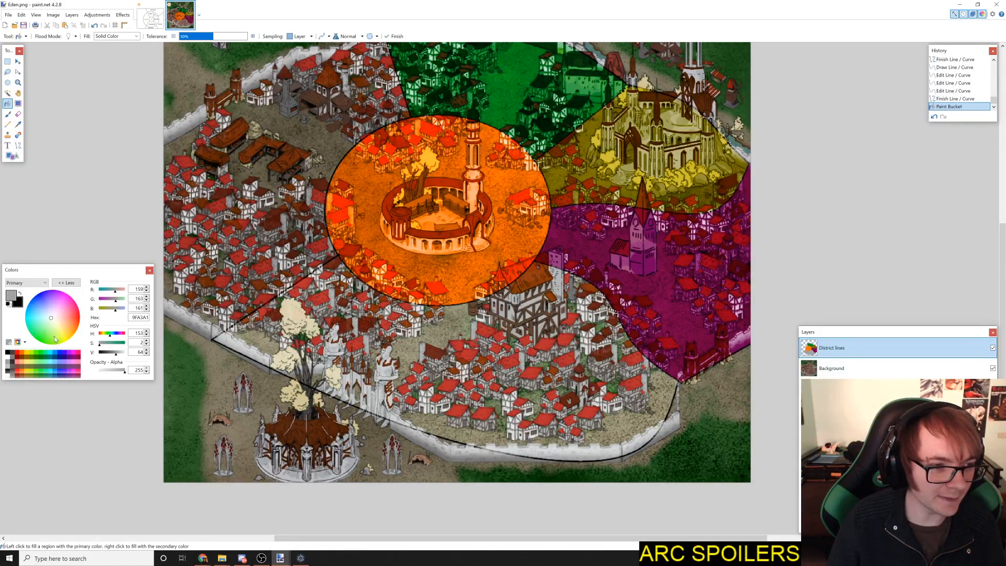
mouse_move(119, 357)
mouse_down()
mouse_move(137, 356)
mouse_move(107, 352)
mouse_up()
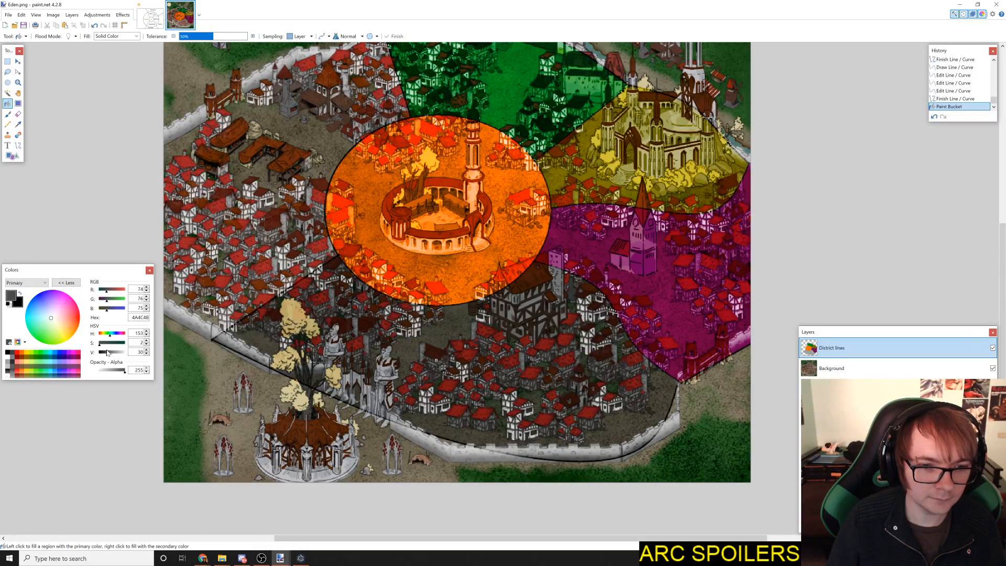
key(ctrl+z)
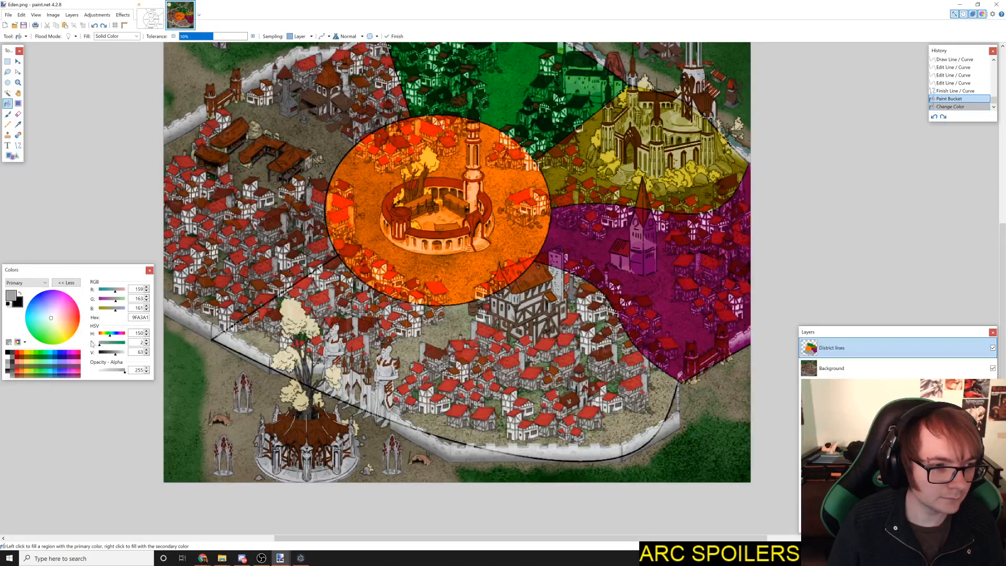
mouse_move(115, 355)
mouse_down()
mouse_move(90, 358)
mouse_move(119, 357)
mouse_move(97, 358)
mouse_move(116, 376)
mouse_move(102, 377)
mouse_move(127, 376)
mouse_move(130, 358)
mouse_up()
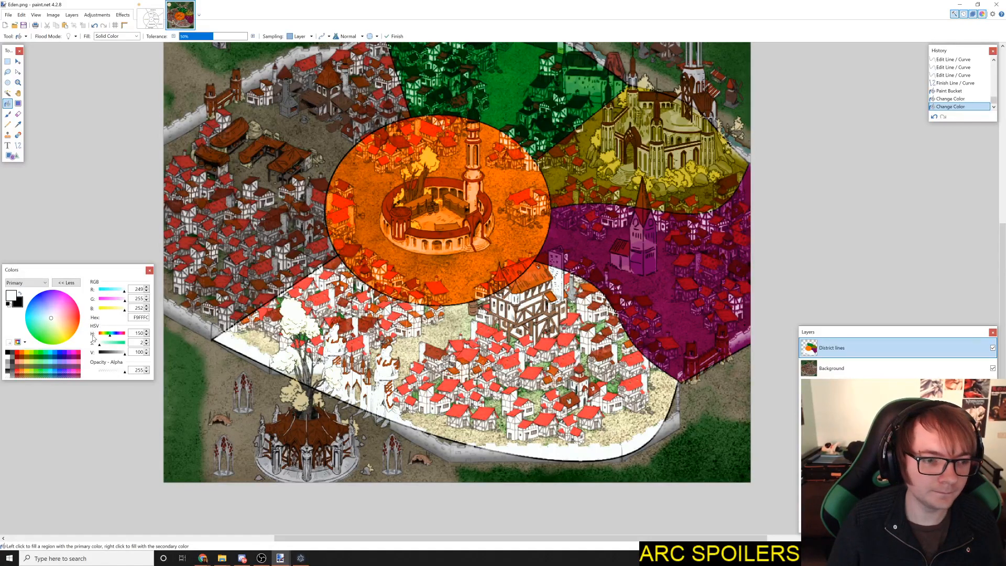
Step: Recolor the southern district's fill dark red, hex 7C000A, with a brightness value of 49
drag(77, 315, 100, 309)
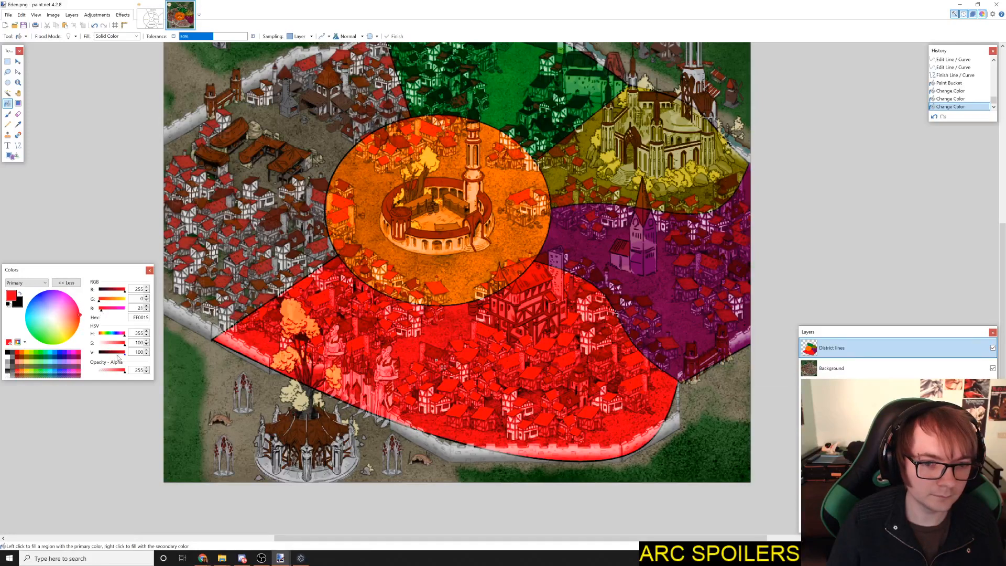
click(116, 354)
drag(117, 356, 112, 357)
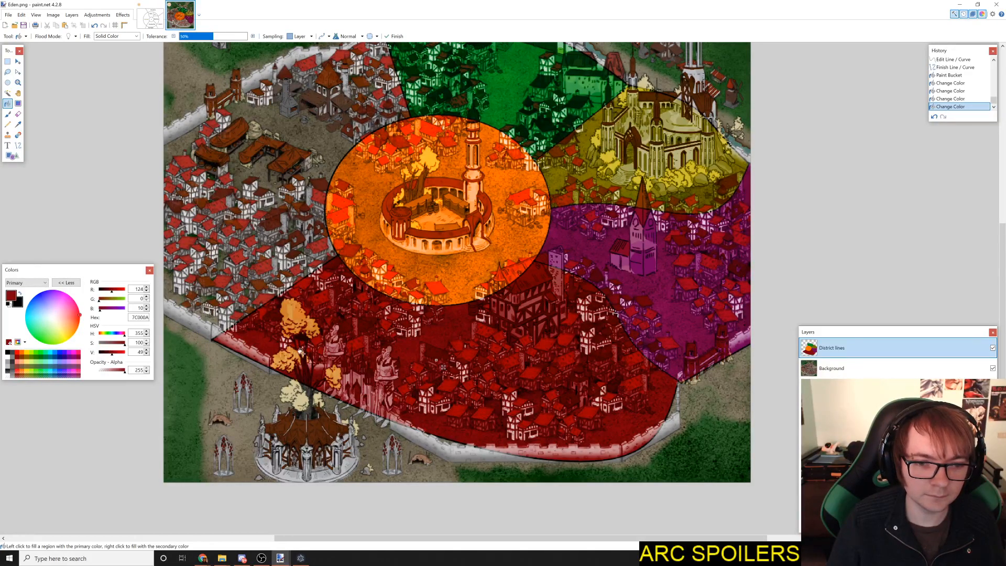
Step: Outline the western district in black with a line about 214 px long along the southwestern wall and a curve about 570 px long along the northwestern wall
click(18, 147)
click(20, 292)
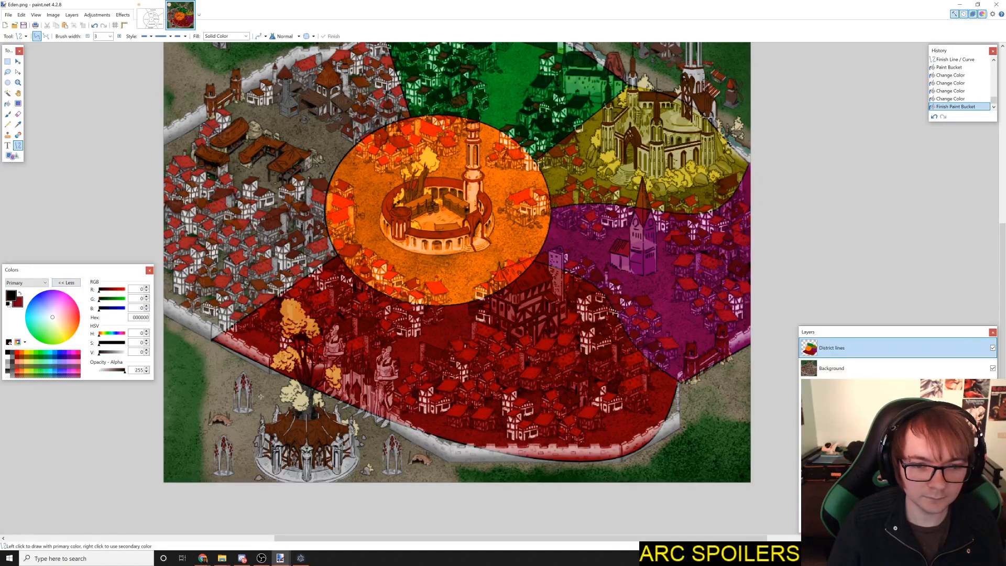
drag(261, 396, 339, 447)
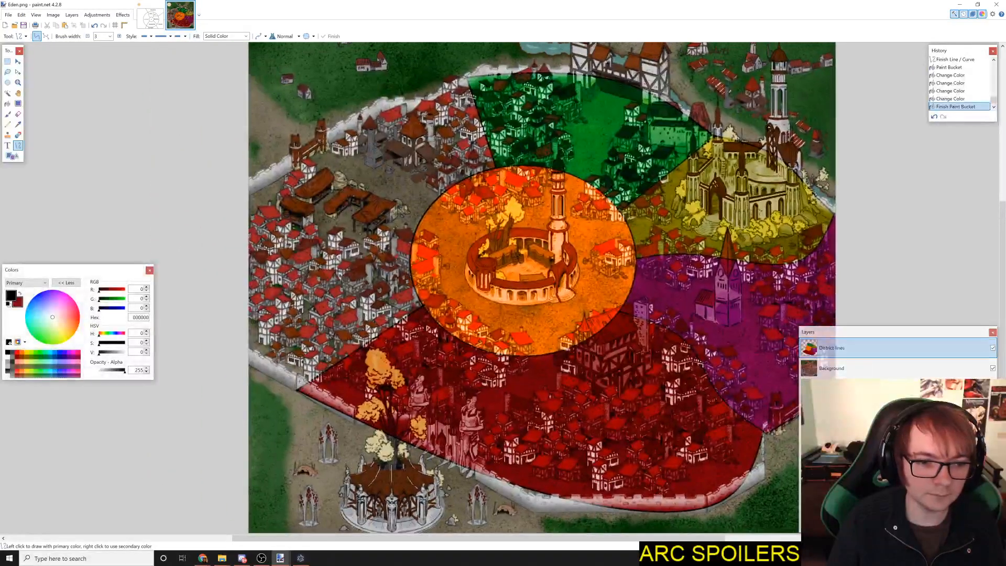
drag(297, 390, 188, 328)
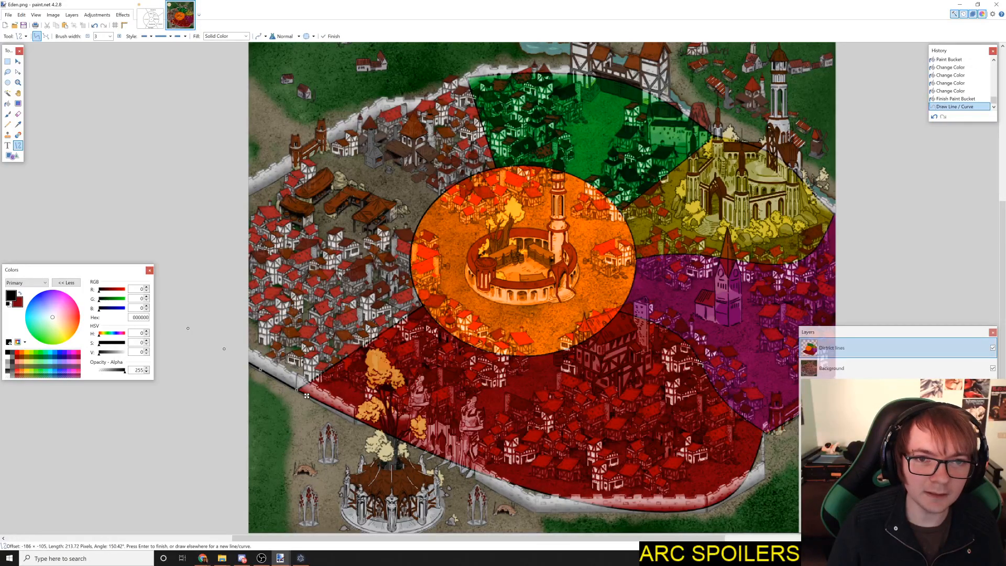
drag(468, 77, 170, 226)
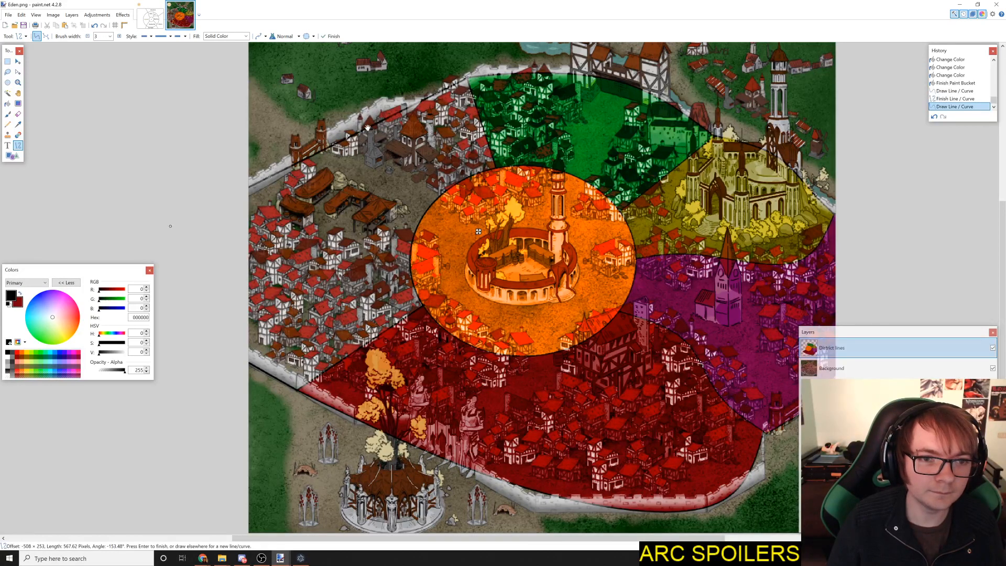
drag(369, 127, 364, 115)
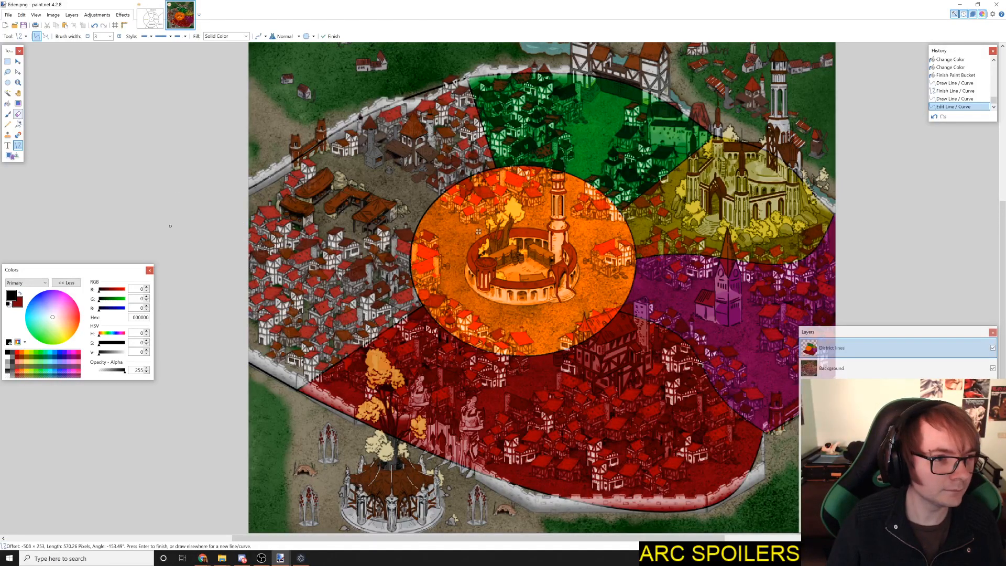
Step: Fill the enclosed western district with blue and adjust the fill color to light blue, hex 00B2FF
click(8, 104)
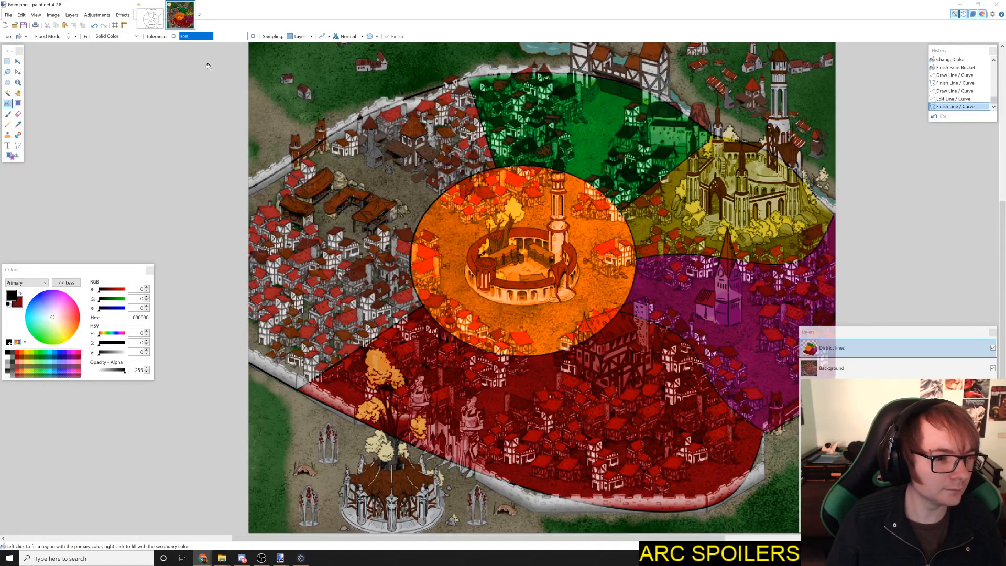
click(37, 294)
click(363, 174)
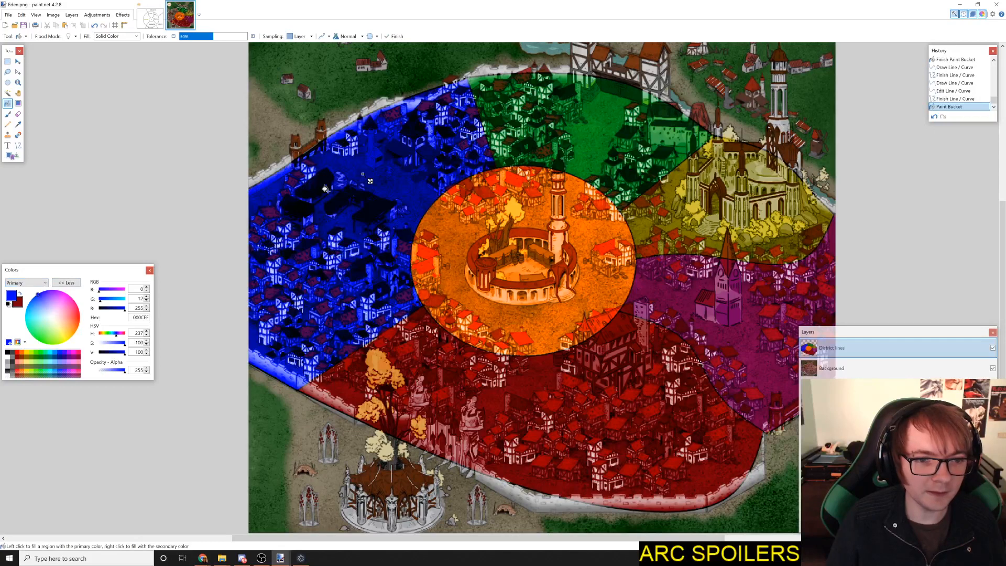
drag(112, 302, 118, 302)
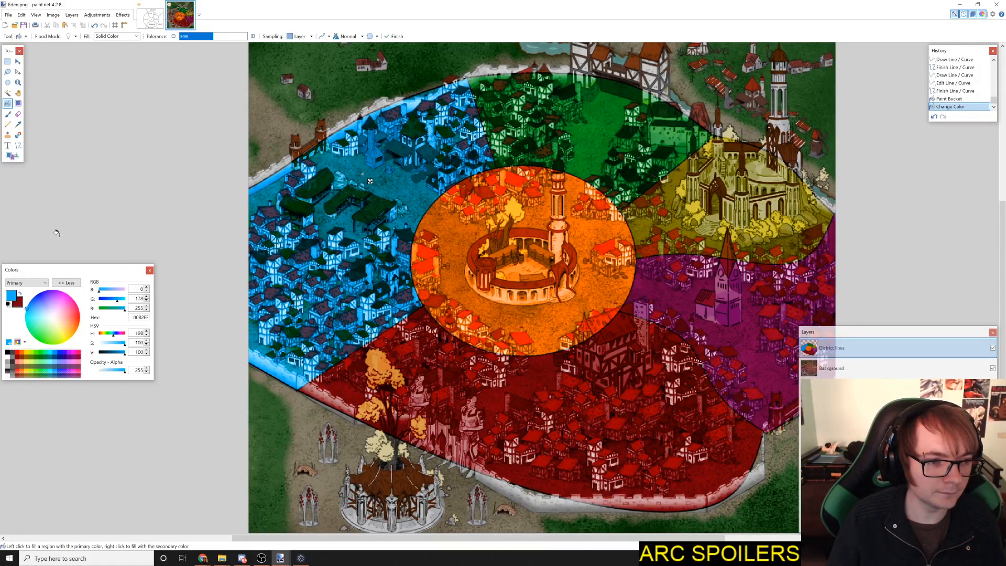
Step: Enclose the area south of the wall with black lines about 221 px from the southwestern wall corner and 241 px from the southeastern corner
click(18, 145)
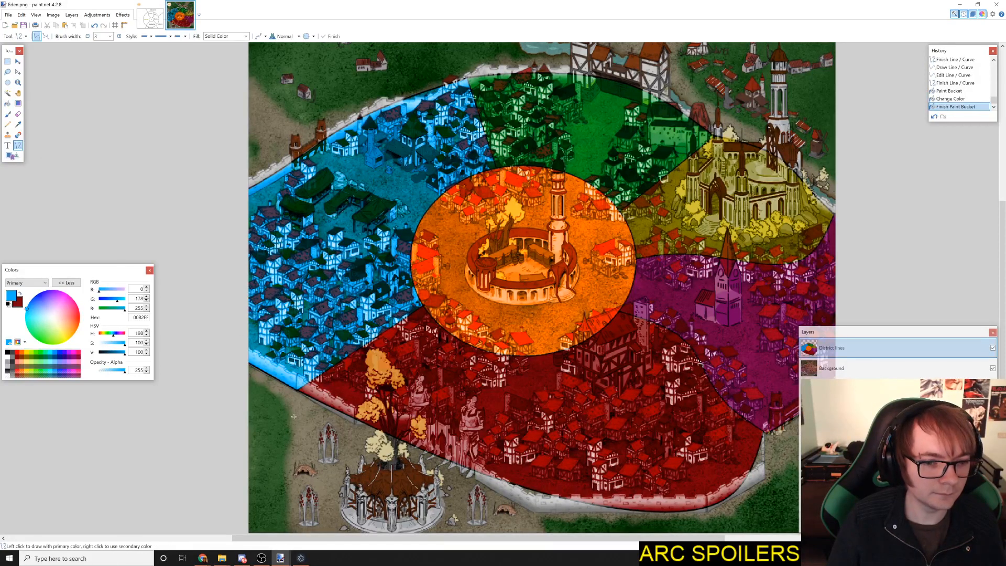
click(7, 352)
drag(296, 390, 250, 462)
scroll(303, 446, down, 2)
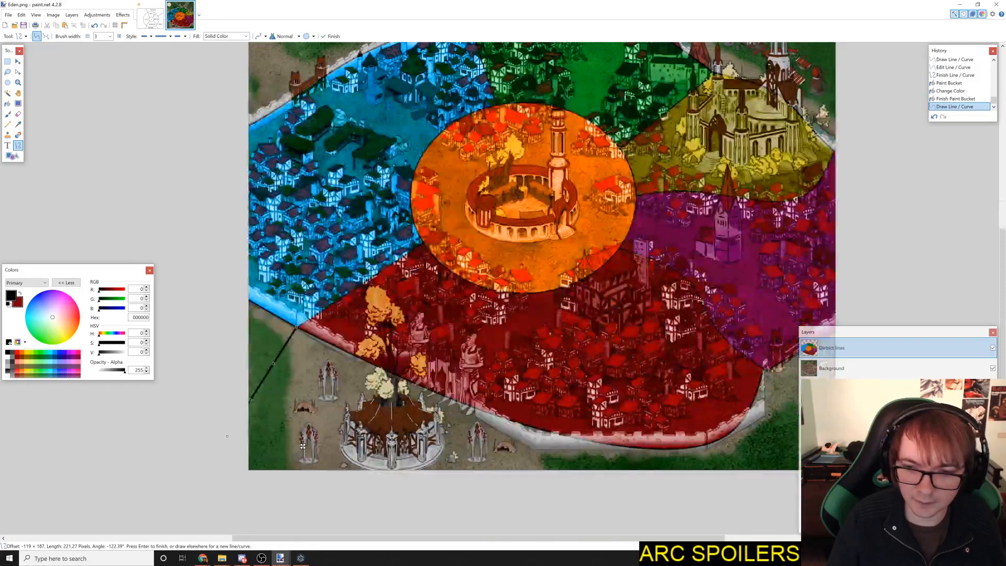
drag(763, 369, 793, 469)
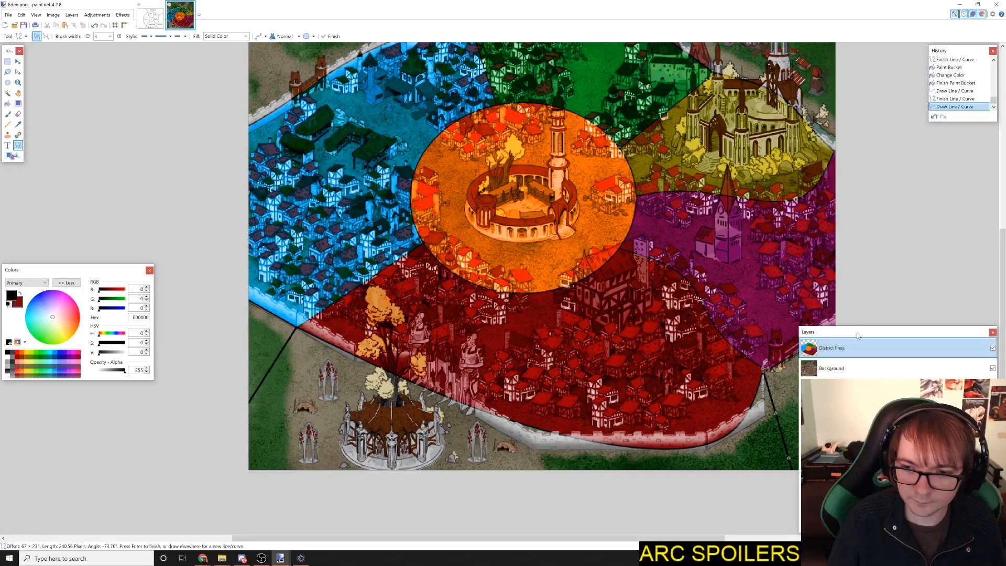
drag(860, 335, 859, 347)
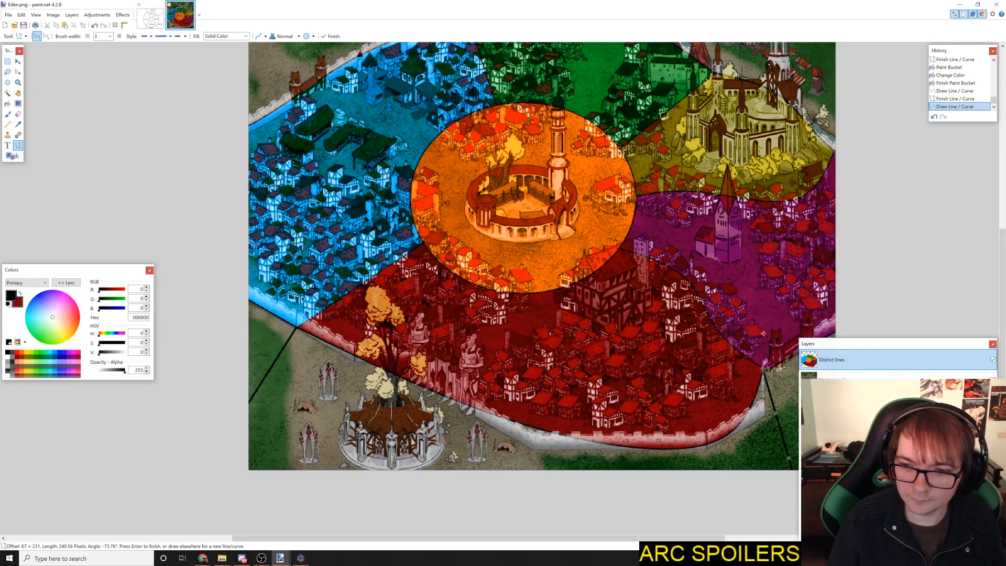
Step: Fill the enclosed area outside the southern wall, around the round pavilion, with blue, hex 0015FF
click(8, 103)
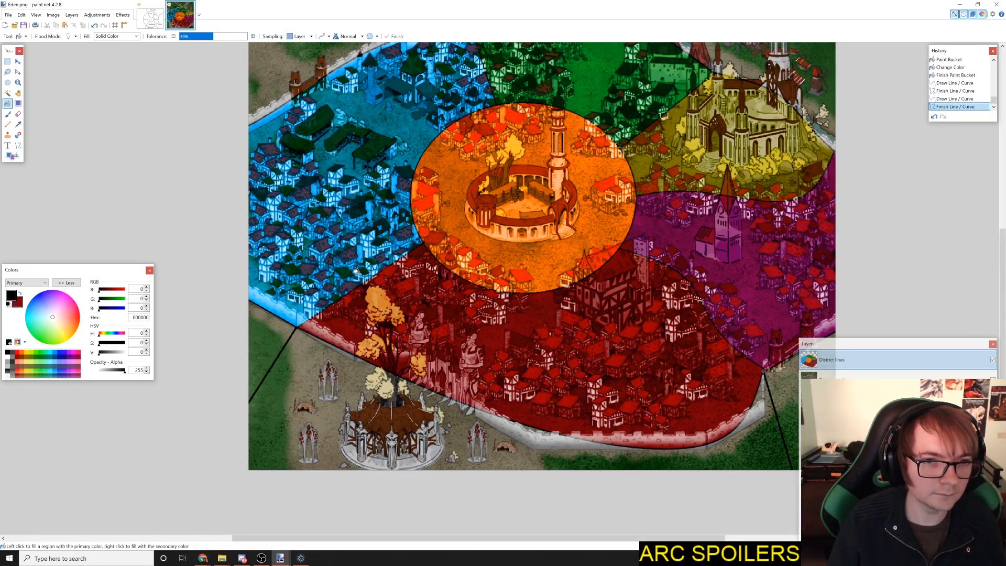
click(34, 292)
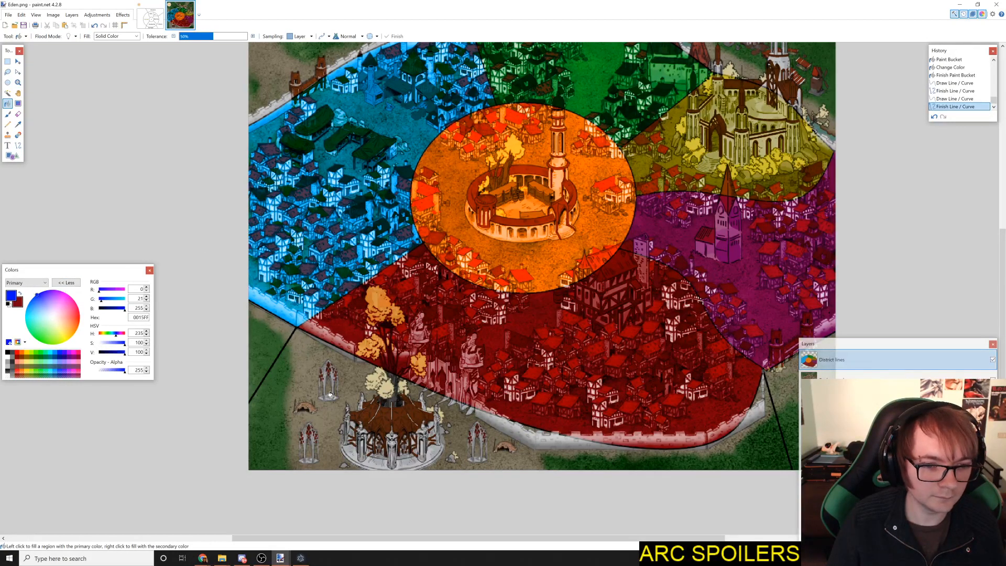
click(330, 394)
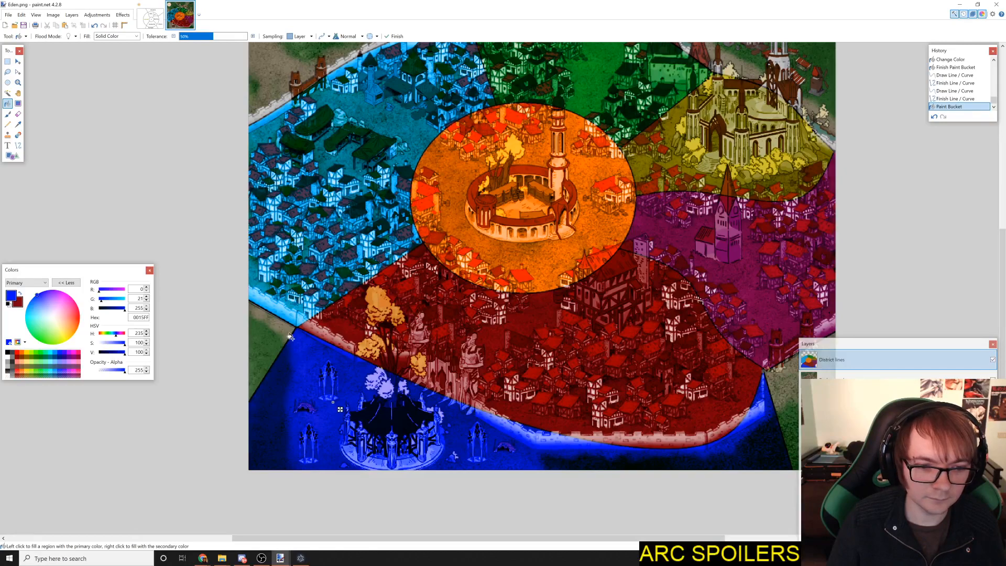
scroll(422, 327, up, 5)
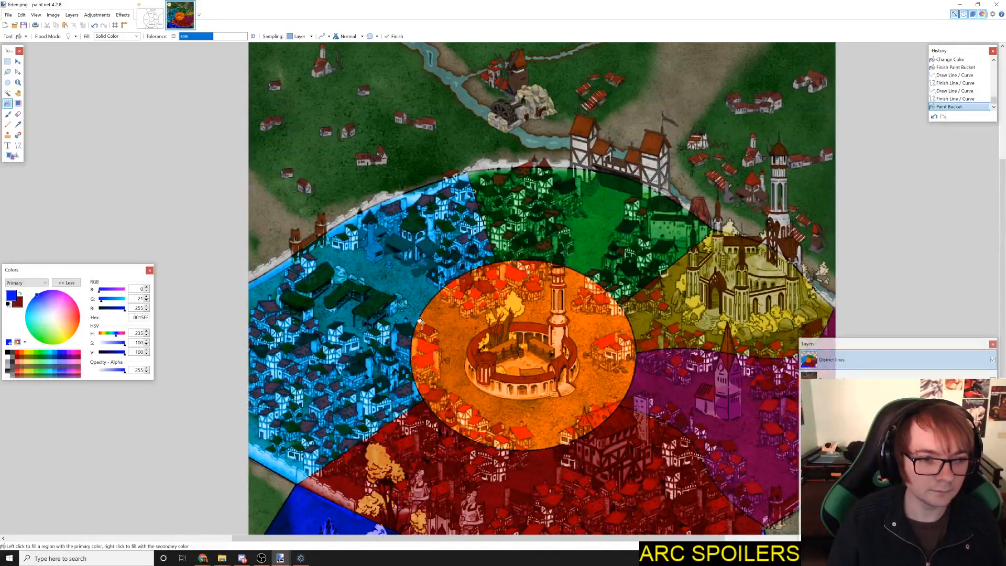
scroll(417, 310, down, 5)
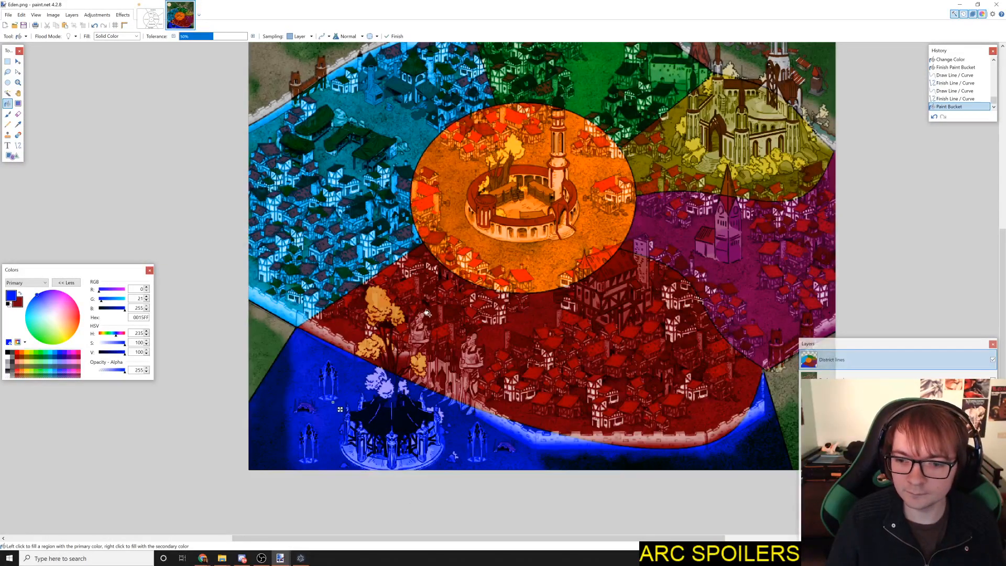
scroll(429, 315, up, 4)
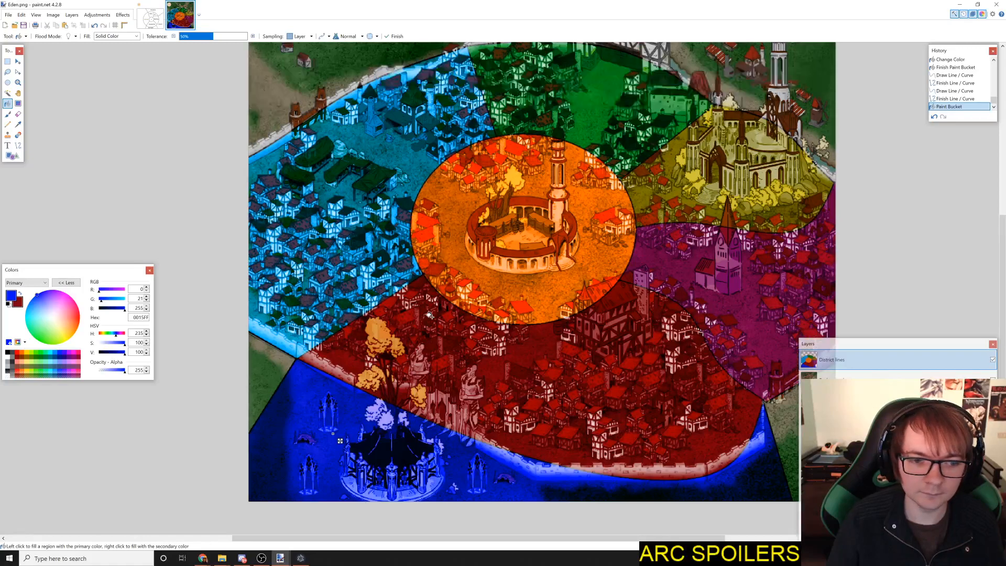
scroll(428, 316, down, 4)
scroll(428, 316, down, 2)
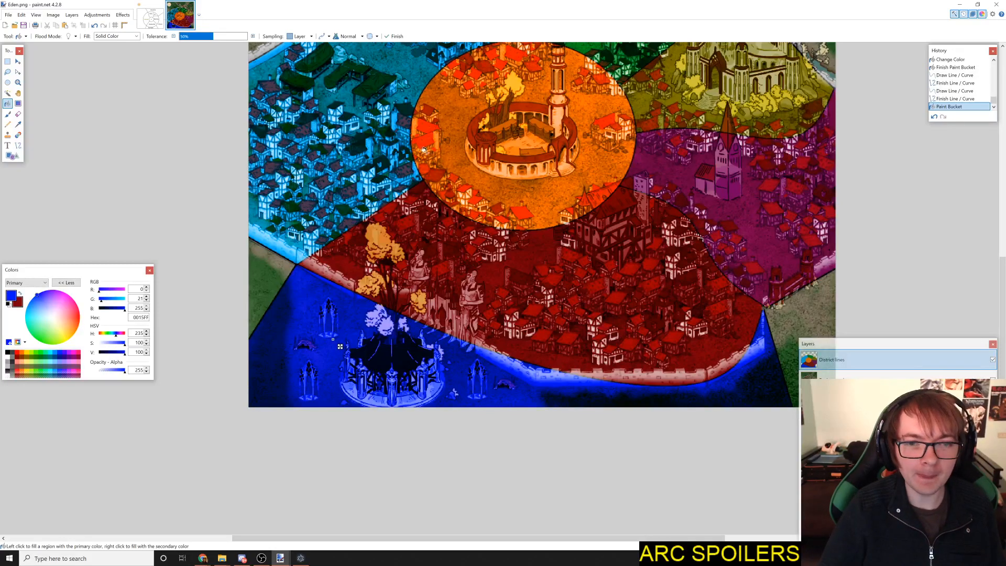
scroll(513, 187, up, 3)
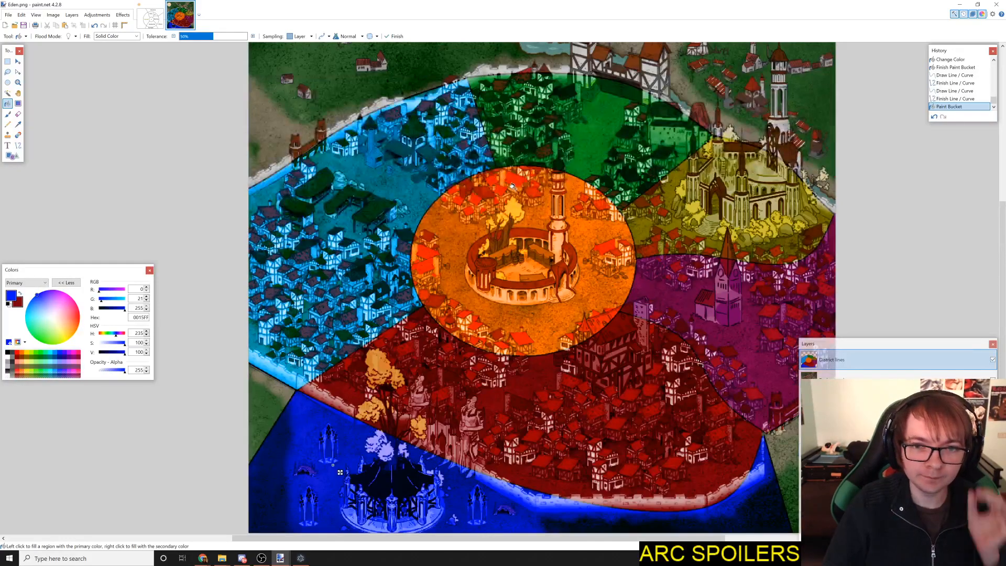
scroll(511, 168, down, 2)
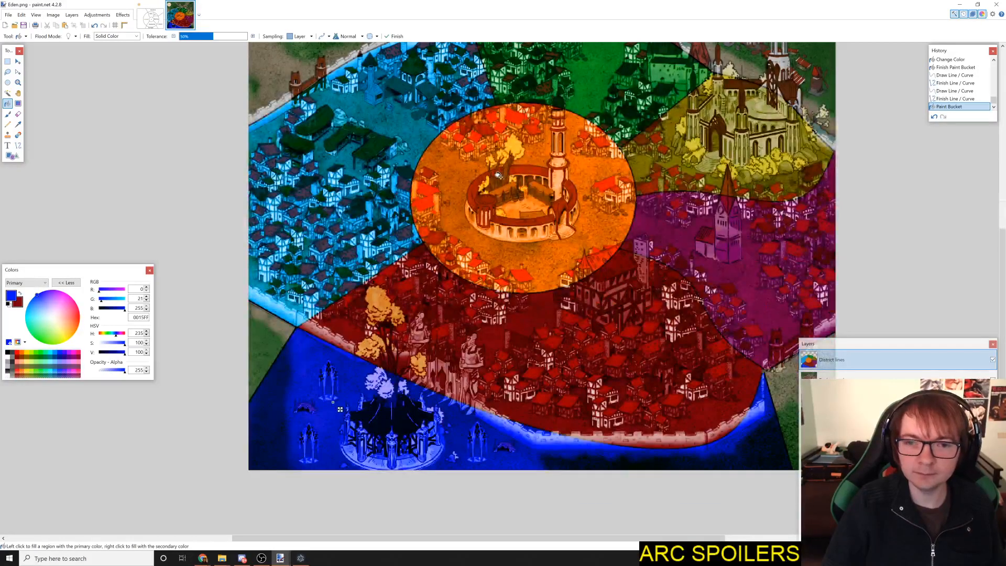
Step: Review the colored districts across the whole map, from the northern countryside to the area outside the southern wall
scroll(503, 175, up, 3)
scroll(506, 193, up, 2)
scroll(506, 193, down, 2)
scroll(508, 193, up, 3)
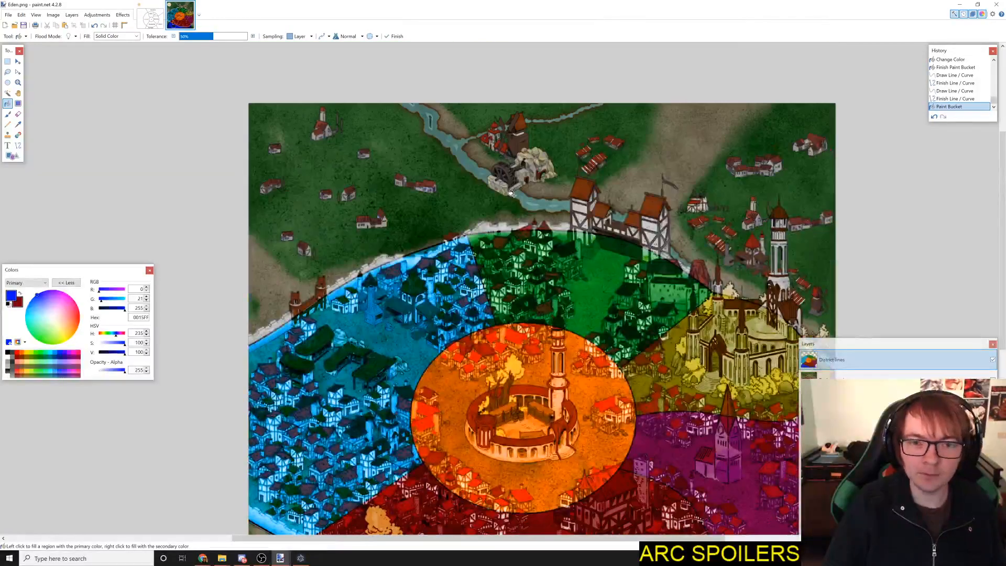
scroll(508, 194, down, 2)
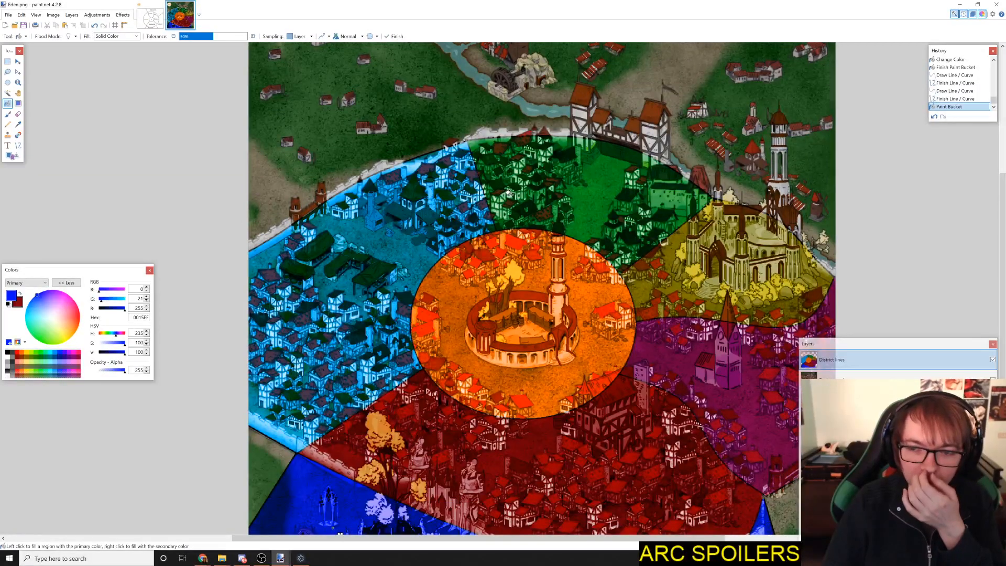
scroll(507, 194, down, 1)
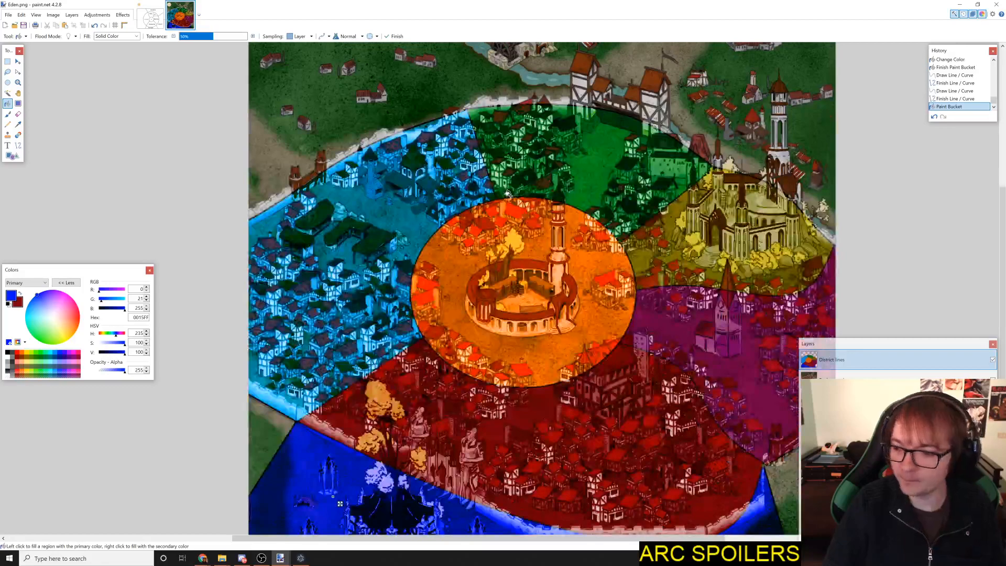
scroll(507, 194, down, 4)
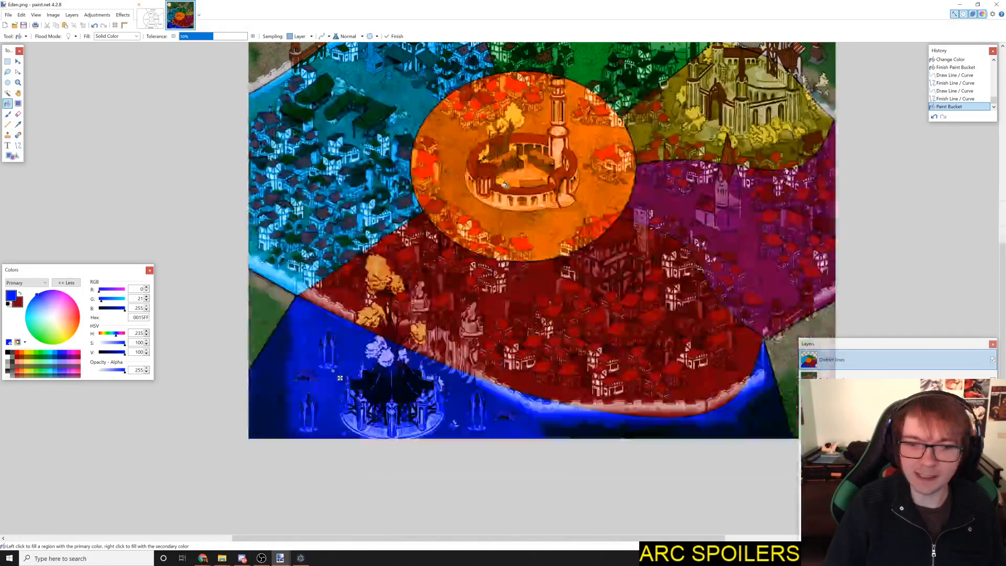
scroll(467, 178, up, 5)
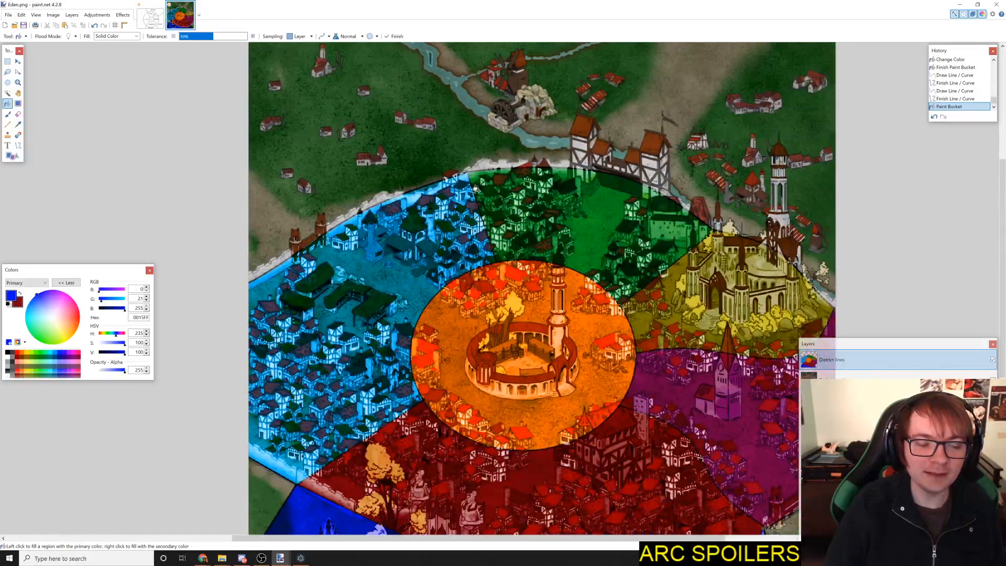
scroll(479, 186, down, 4)
scroll(477, 194, up, 7)
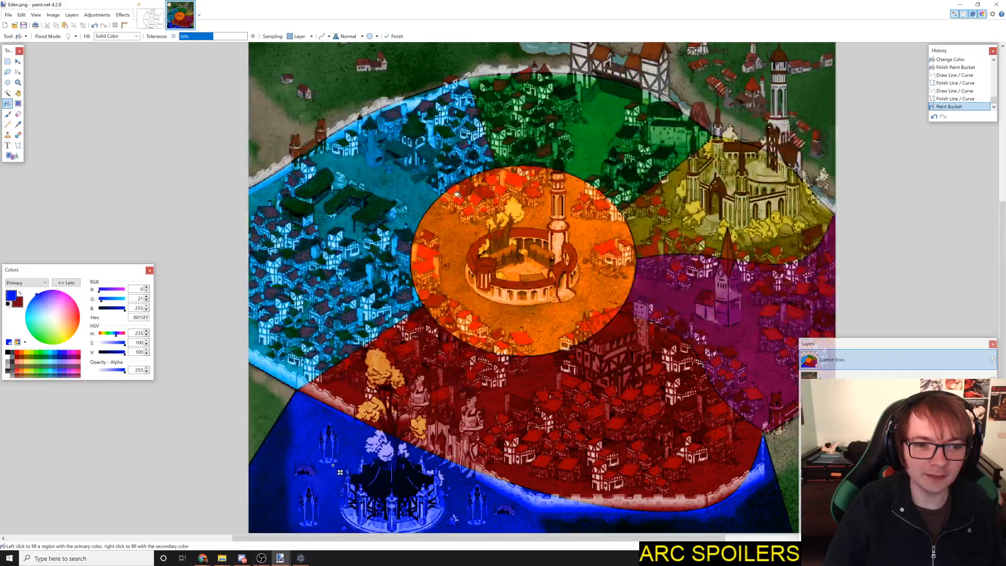
Step: Lower the opacity of the blue fill outside the southern wall to 147
scroll(474, 207, down, 10)
scroll(534, 210, up, 1)
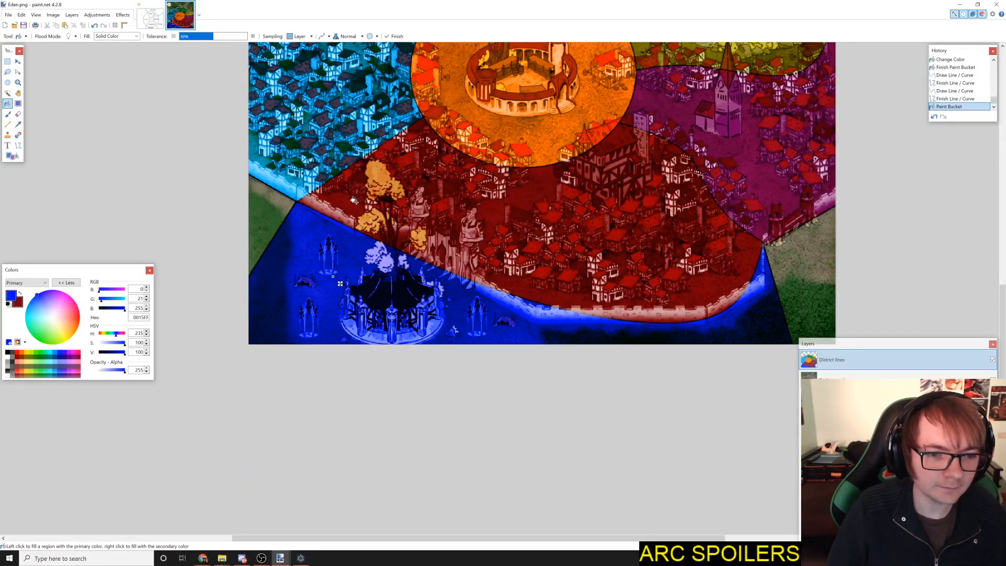
drag(115, 373, 113, 374)
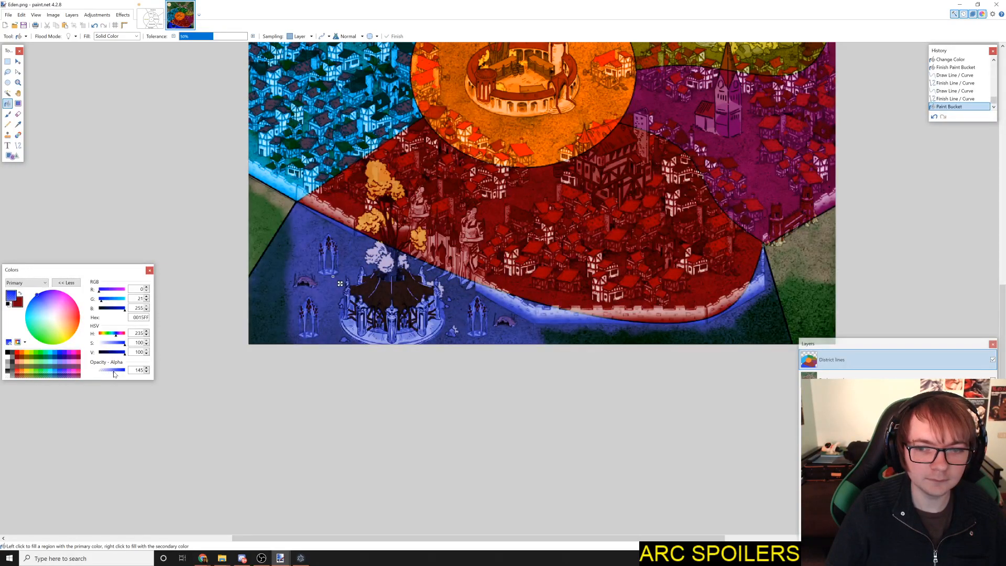
scroll(480, 299, up, 4)
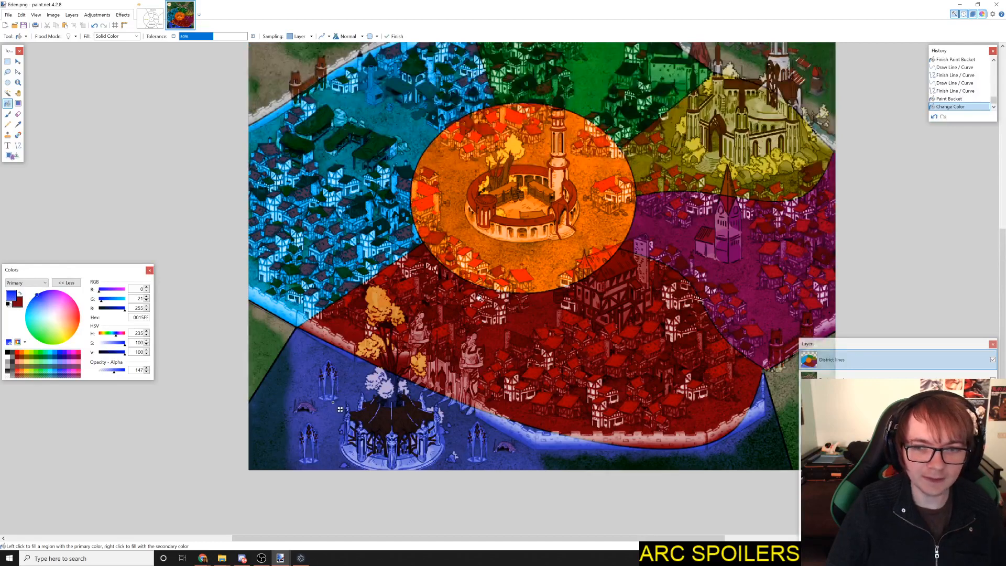
scroll(477, 302, down, 3)
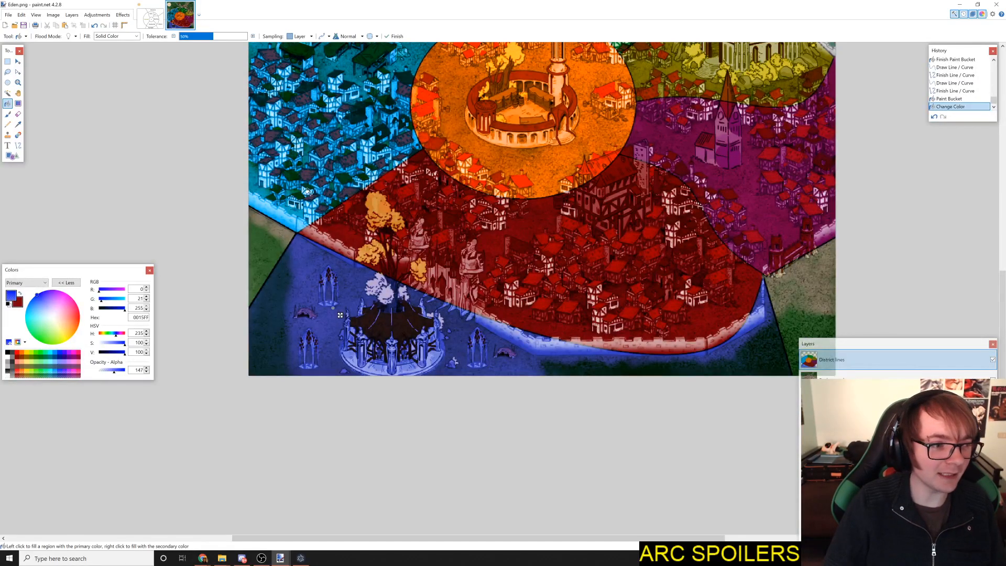
Step: Check the district plan image and return to the Eden map
click(18, 145)
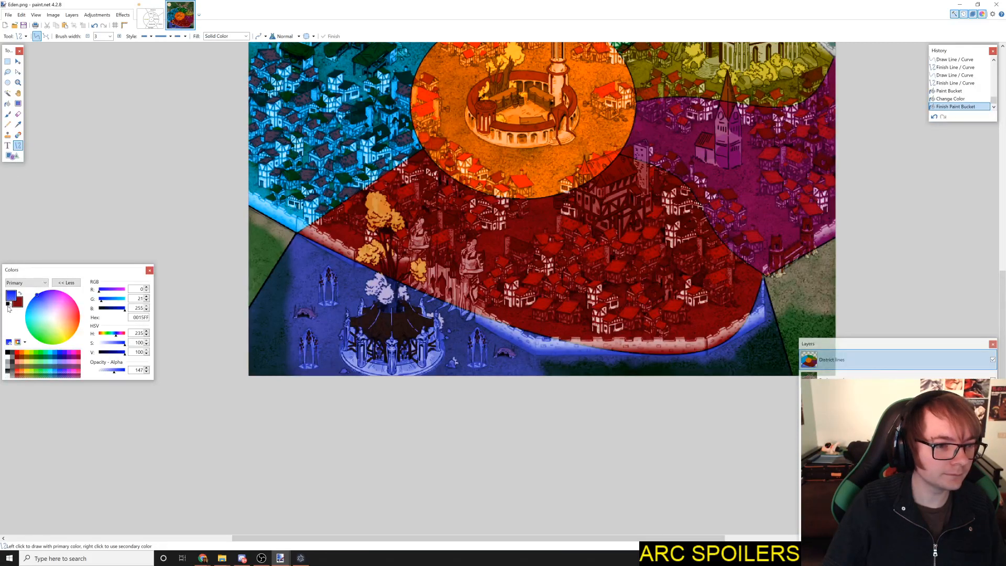
click(8, 352)
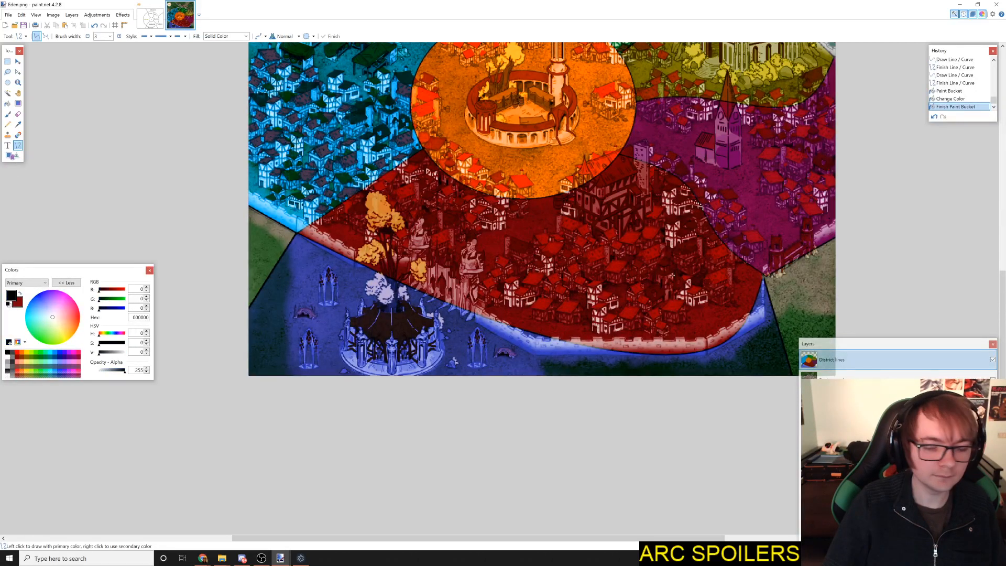
scroll(782, 286, up, 4)
scroll(787, 279, down, 6)
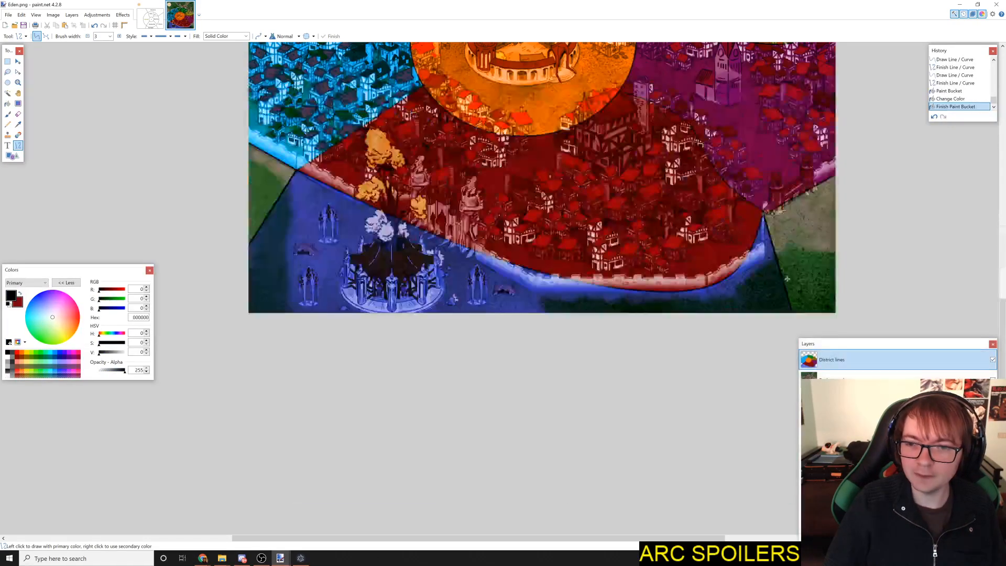
key(alt+Tab)
click(273, 120)
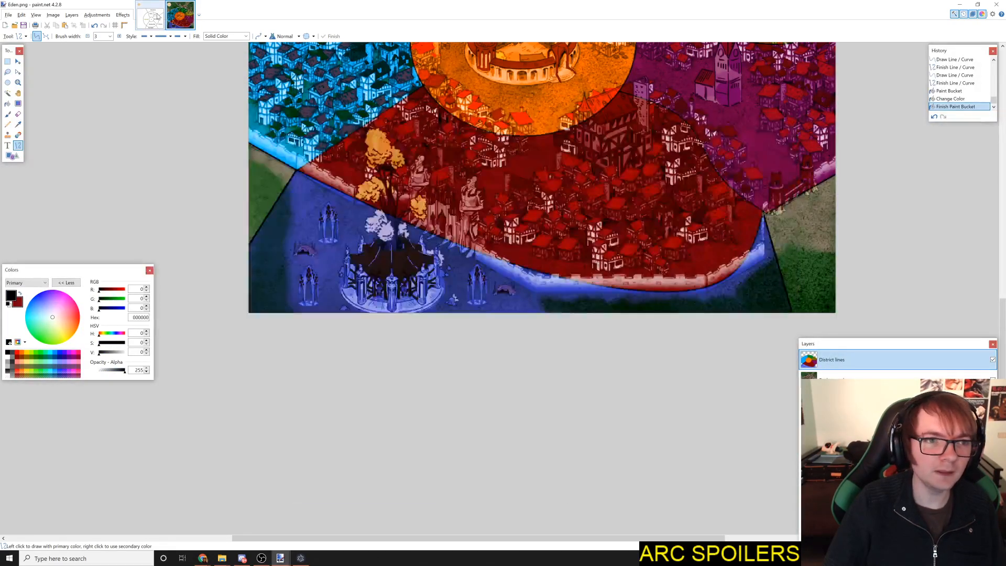
click(152, 18)
click(181, 26)
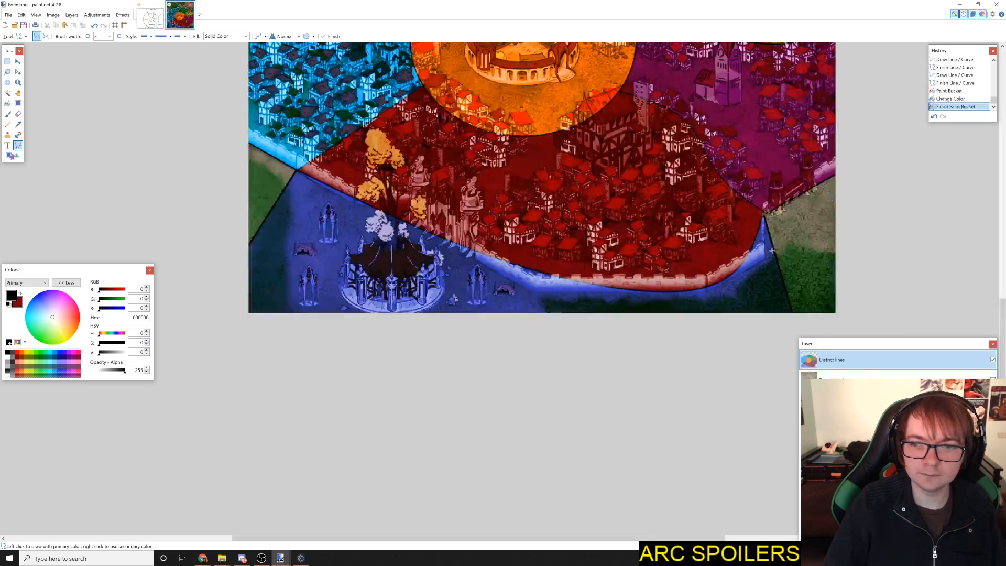
Step: Fill the area outside the southeastern wall with yellow, hex FFE500, at full opacity
click(7, 103)
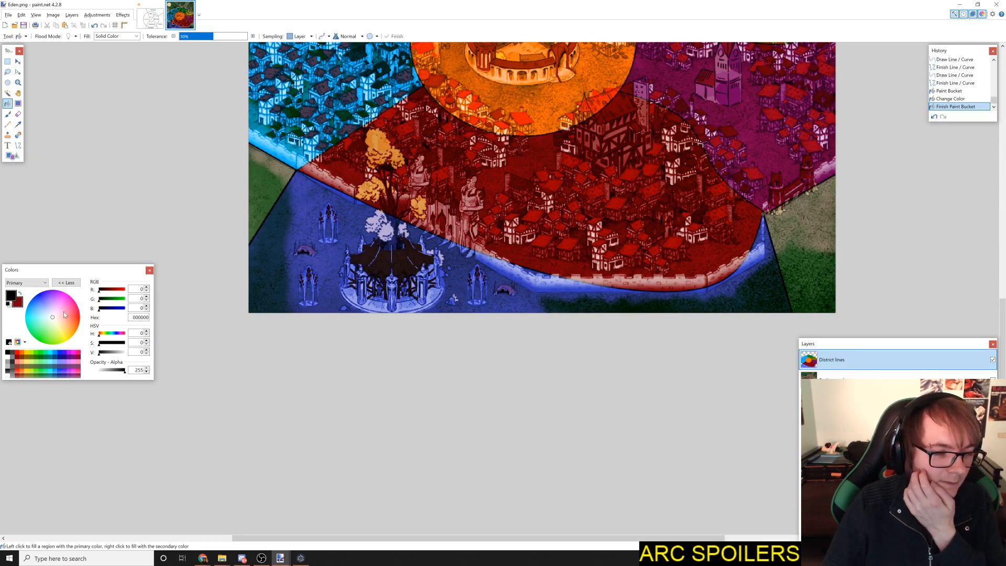
click(70, 297)
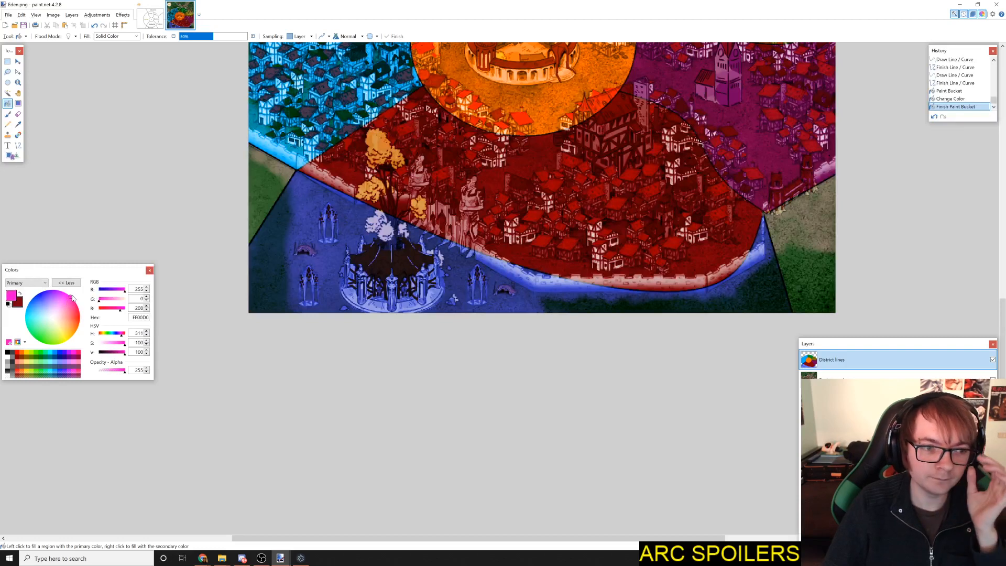
click(68, 339)
click(801, 247)
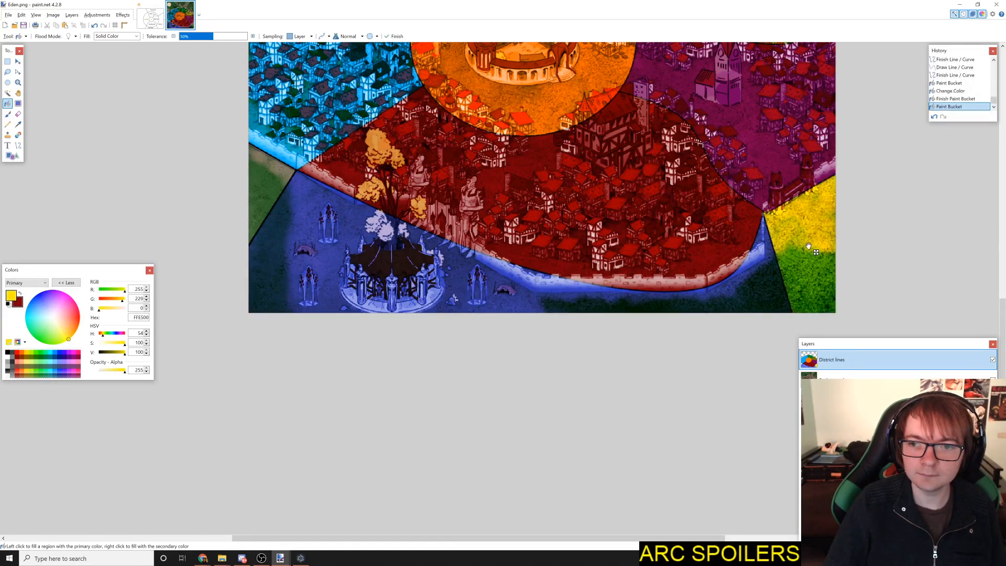
scroll(607, 248, up, 5)
scroll(608, 248, down, 5)
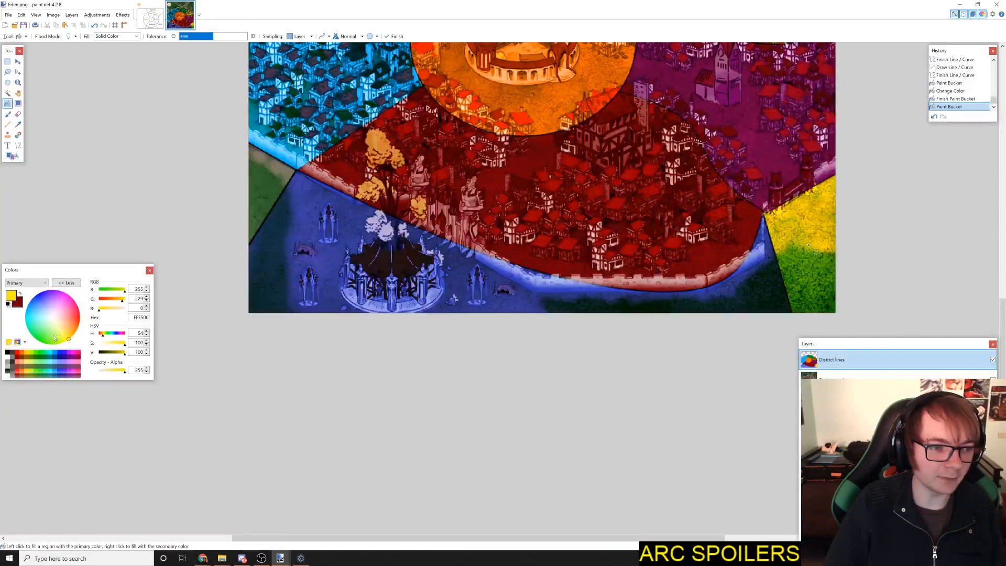
Step: Try green, hex 00FF3F, and yellow-green, hex B6FF00, as the fill color outside the southeastern wall
click(33, 336)
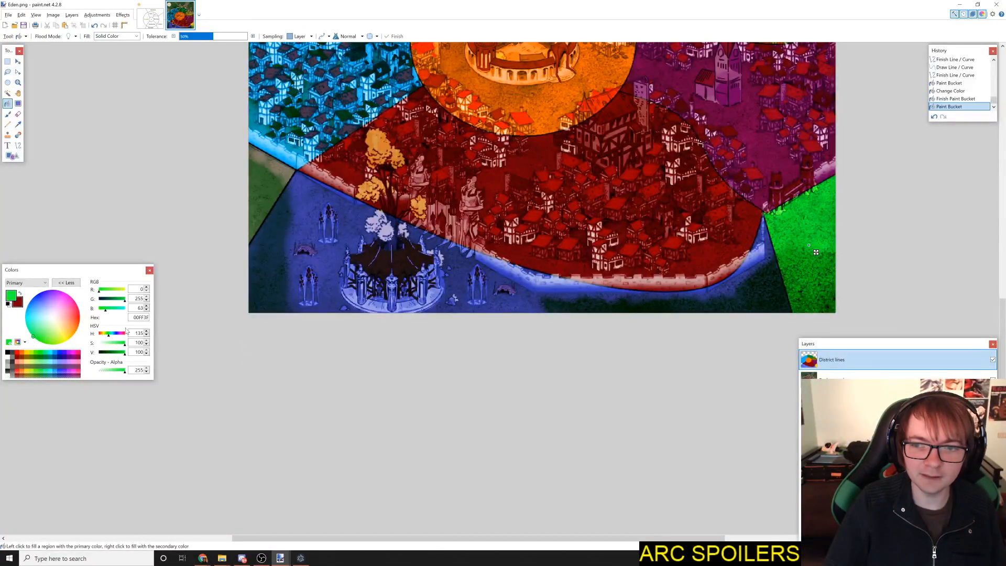
scroll(517, 227, up, 6)
scroll(516, 227, down, 6)
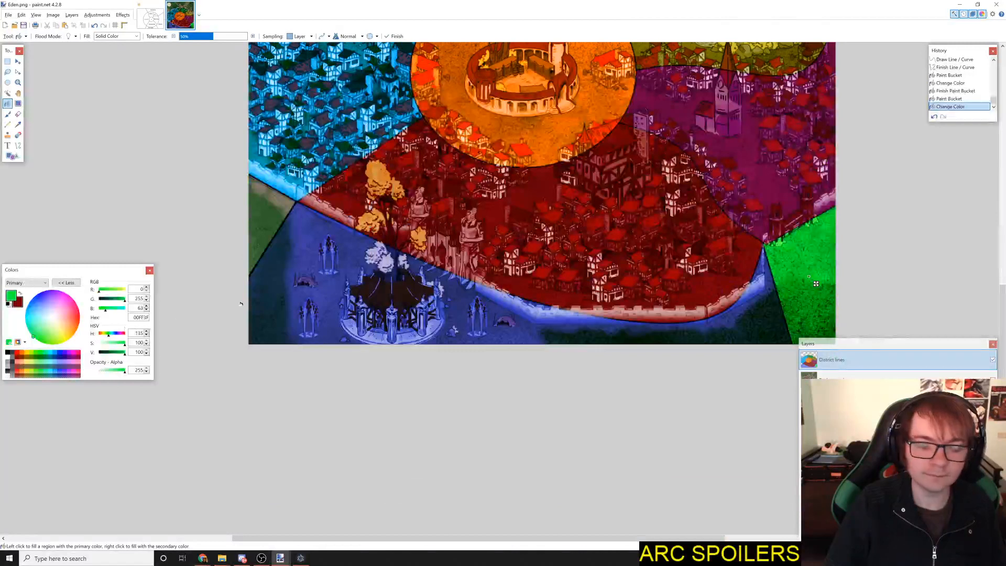
click(56, 345)
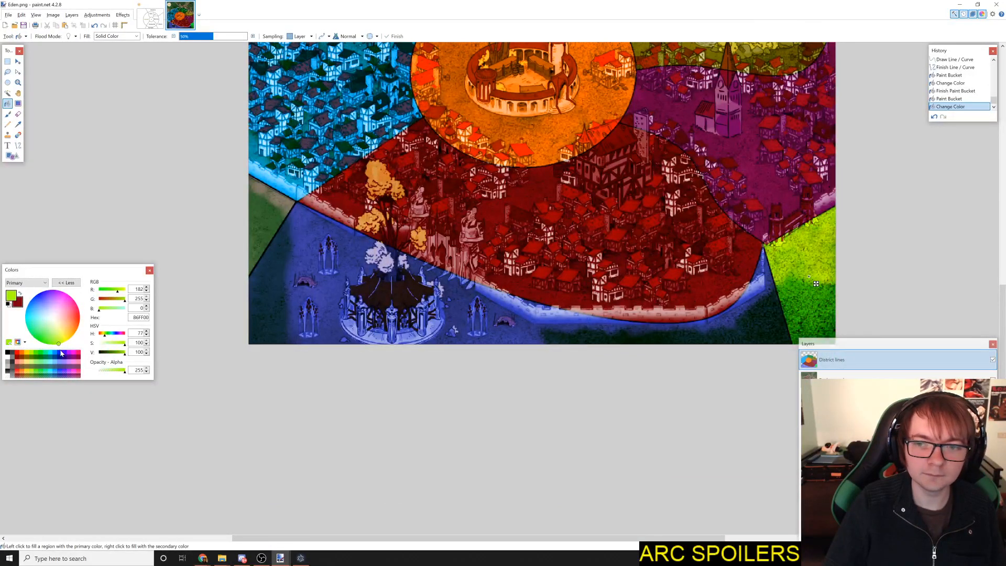
Step: Change the fill outside the southeastern wall to teal green, hex 00FFA5
click(26, 316)
click(27, 327)
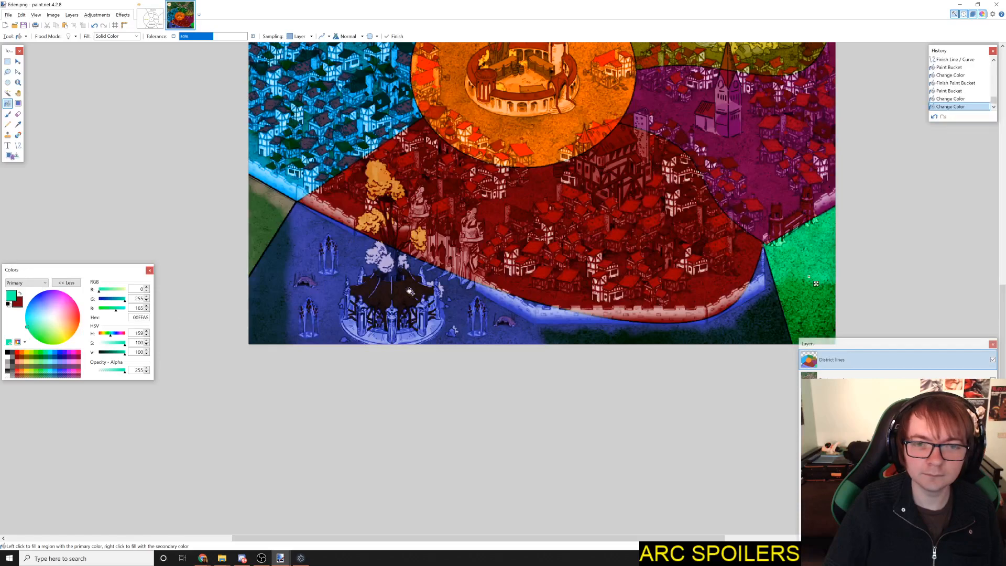
scroll(407, 300, up, 6)
scroll(408, 300, down, 7)
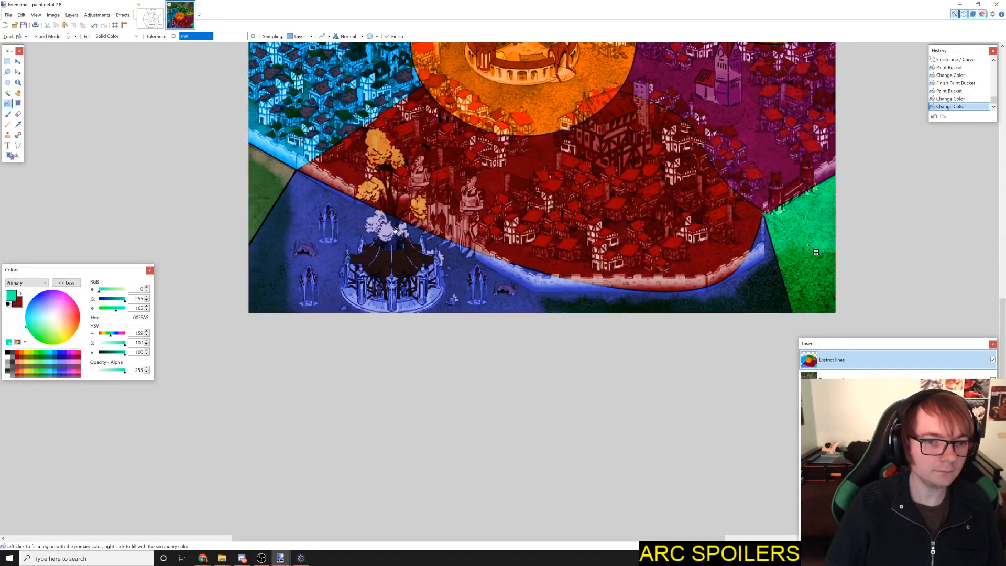
Step: Draw a black line about 329 px long from the northern city wall past the map's upper edge, near the river
scroll(396, 232, up, 10)
scroll(396, 233, down, 4)
scroll(396, 233, up, 1)
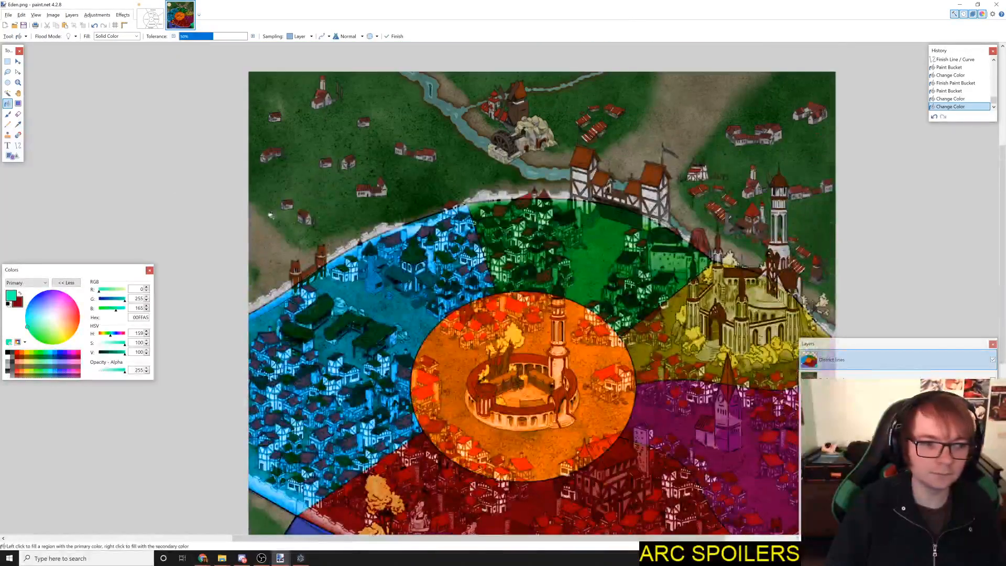
click(18, 145)
click(7, 353)
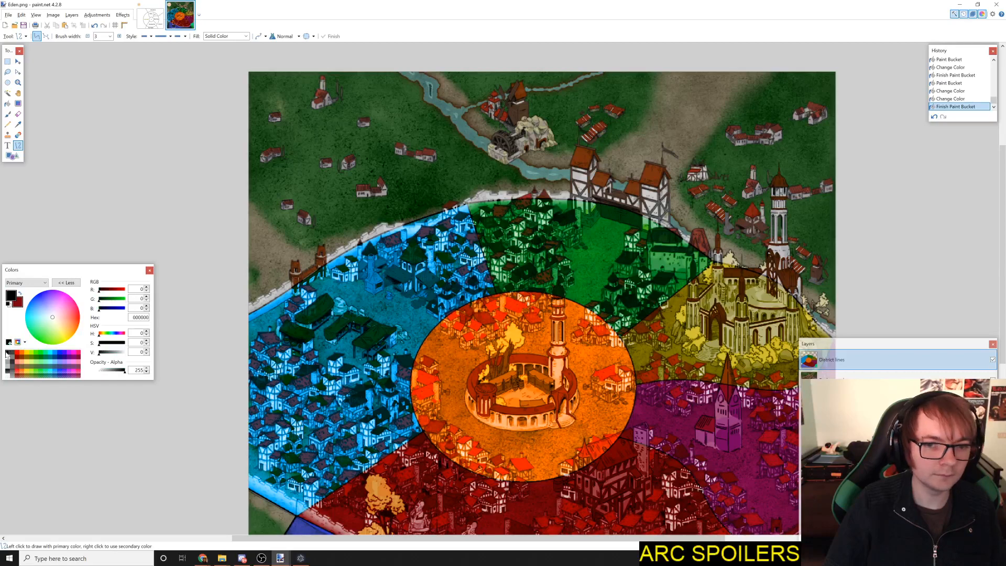
scroll(461, 183, up, 1)
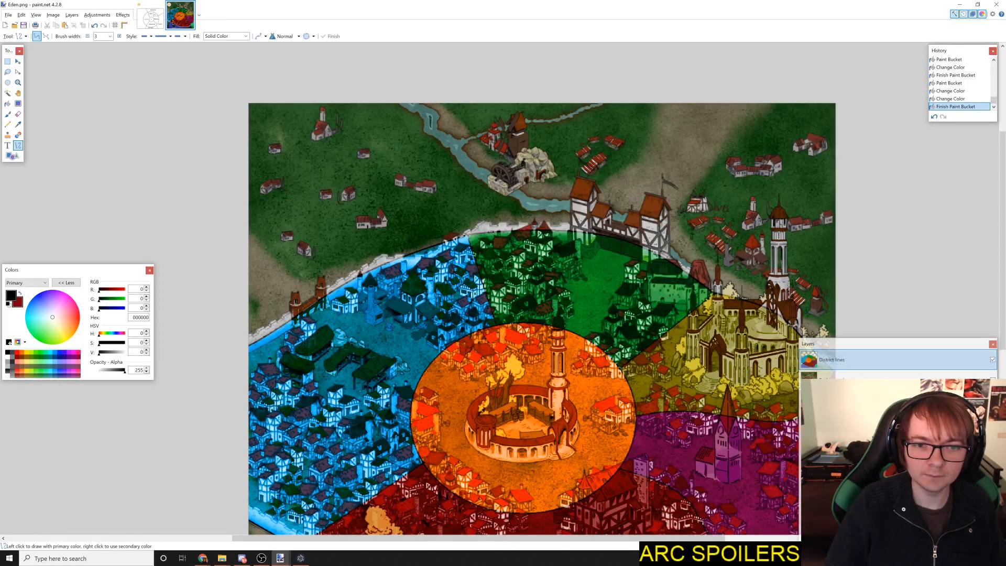
drag(487, 231, 389, 61)
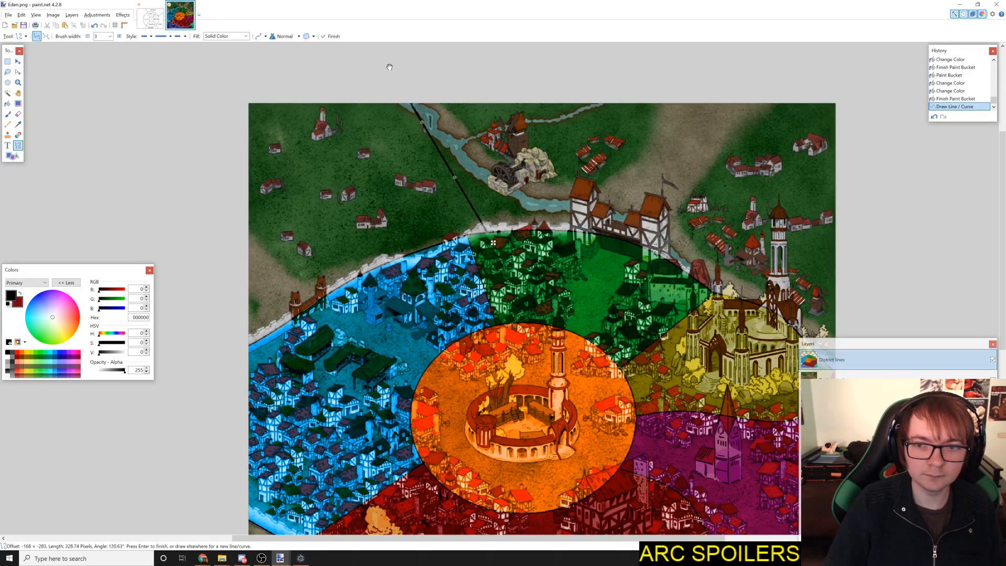
Step: Bend the northern line into a curve about 376 px long that follows the river's western bank
scroll(388, 62, down, 1)
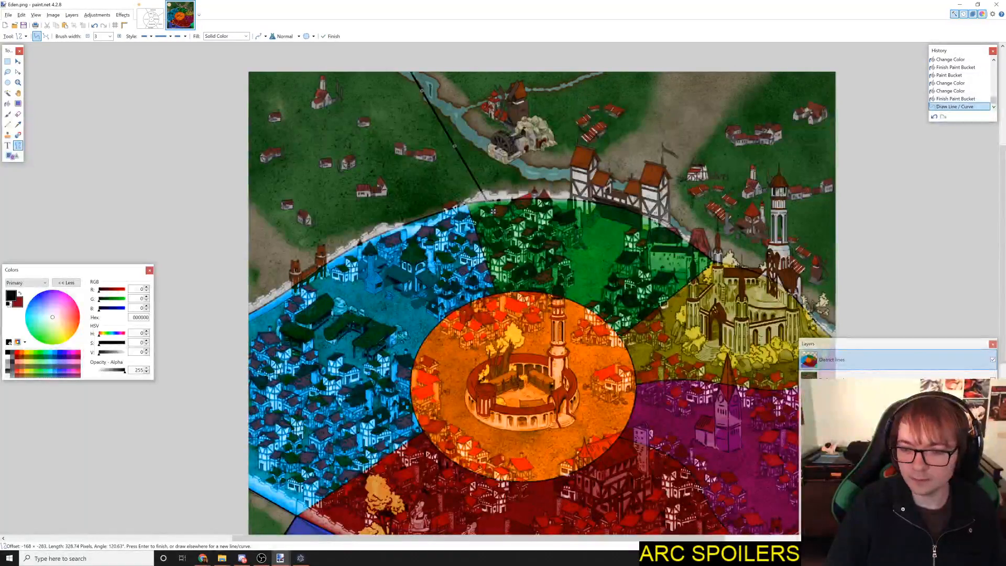
scroll(493, 211, down, 1)
scroll(493, 242, up, 2)
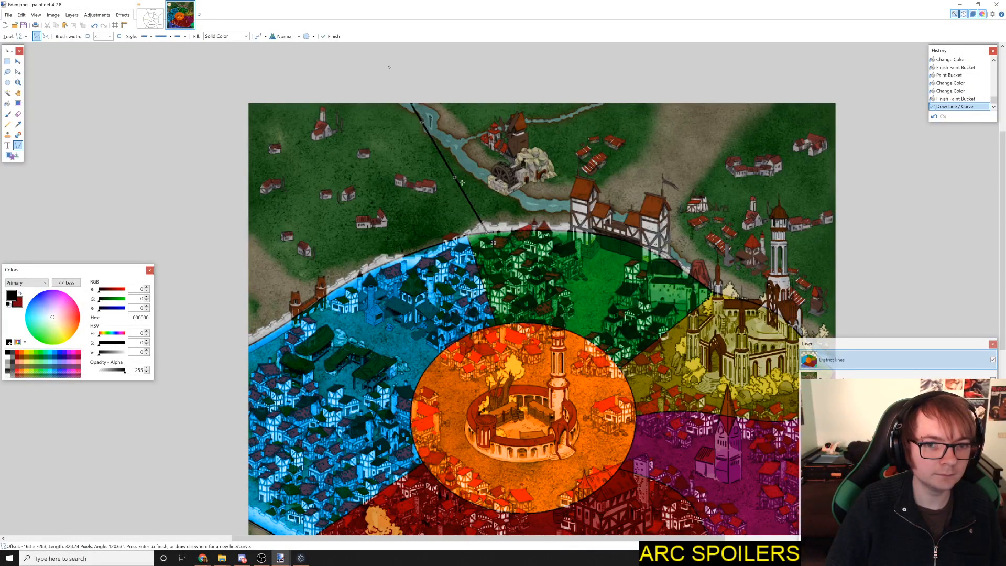
drag(454, 177, 499, 202)
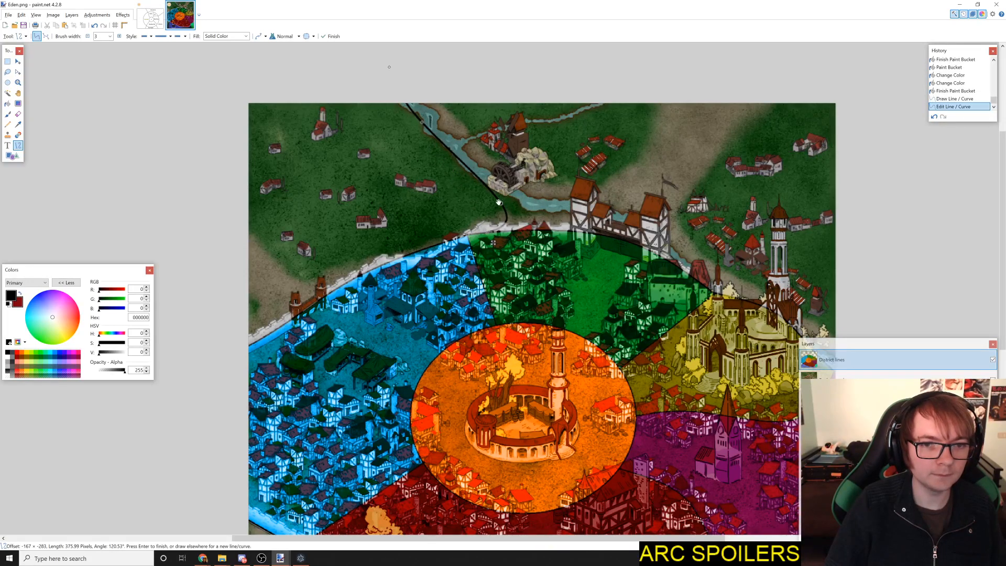
Step: Fill the area outside the northern wall, east of the river curve, with dark red, hex 7C000A
click(8, 103)
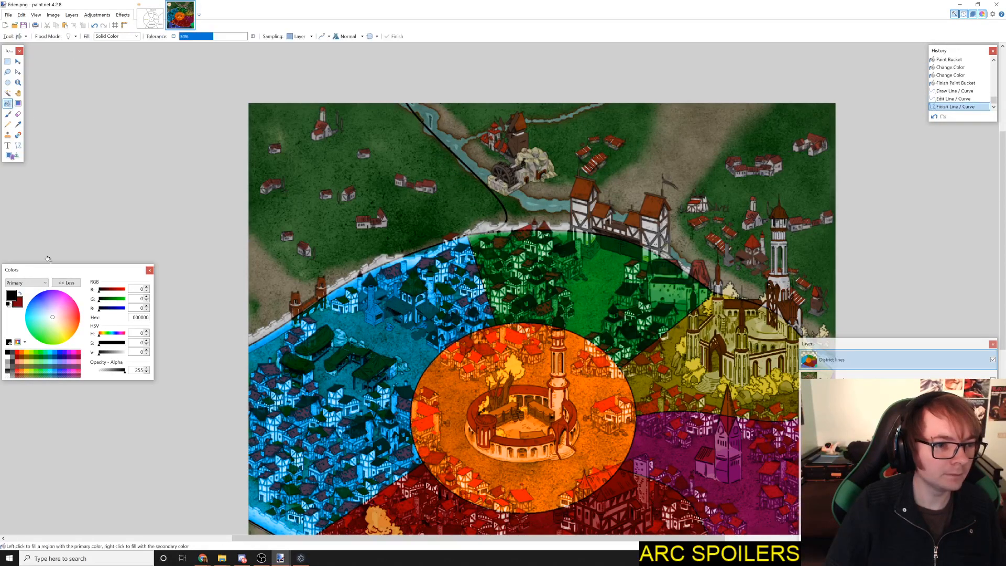
click(21, 295)
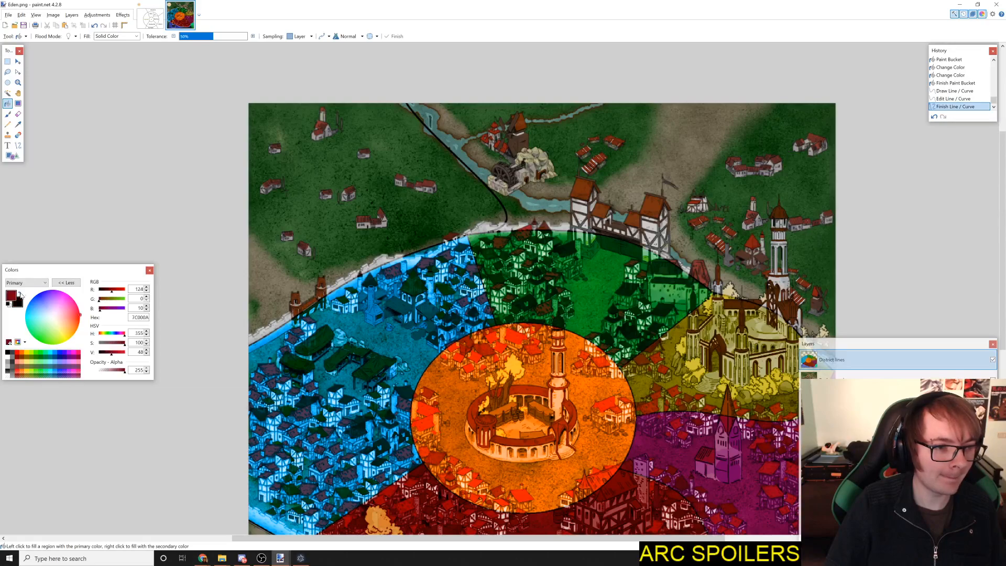
scroll(633, 238, down, 4)
scroll(632, 239, up, 3)
scroll(633, 238, up, 2)
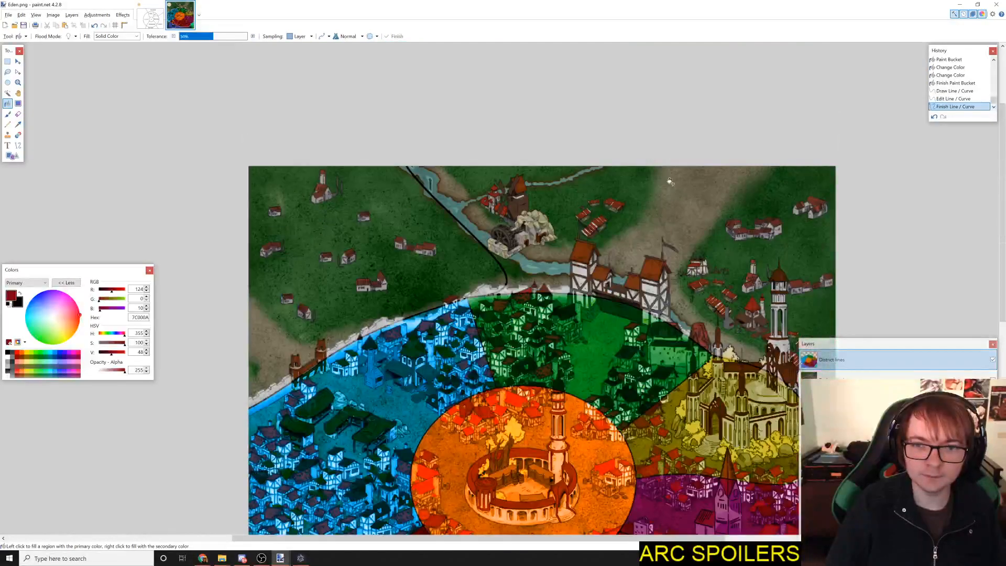
click(676, 202)
scroll(661, 202, down, 3)
scroll(502, 223, up, 1)
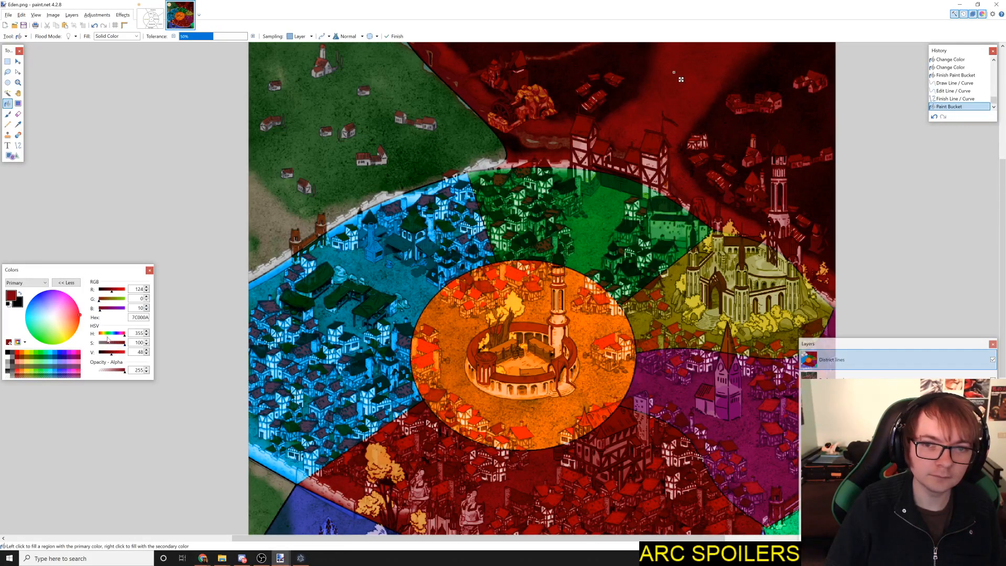
Step: Change the fill outside the northern wall, east of the river curve, to burnt orange, hex 9E4600
click(111, 311)
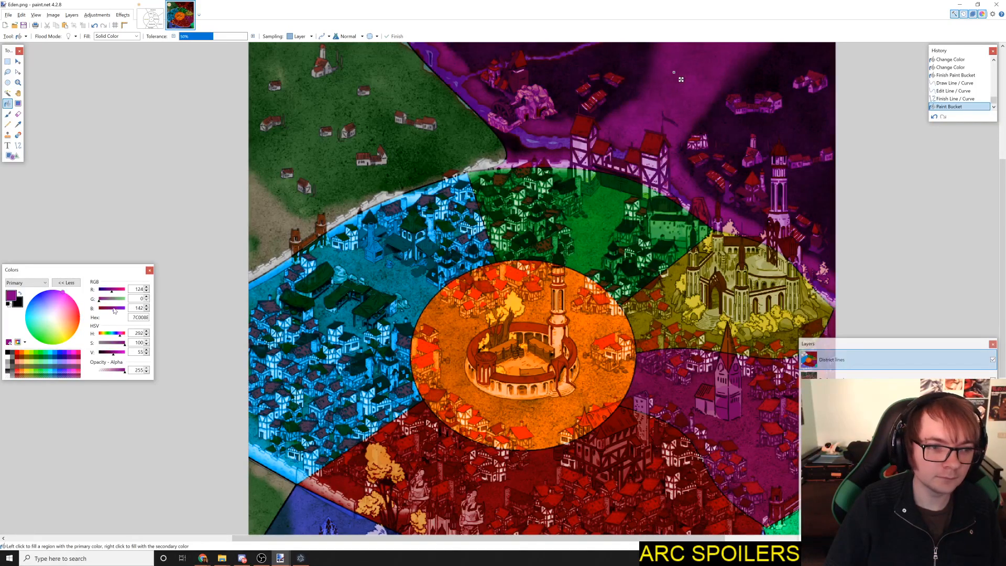
click(110, 298)
mouse_move(111, 302)
mouse_down()
mouse_move(98, 304)
mouse_move(103, 312)
mouse_move(120, 292)
mouse_up()
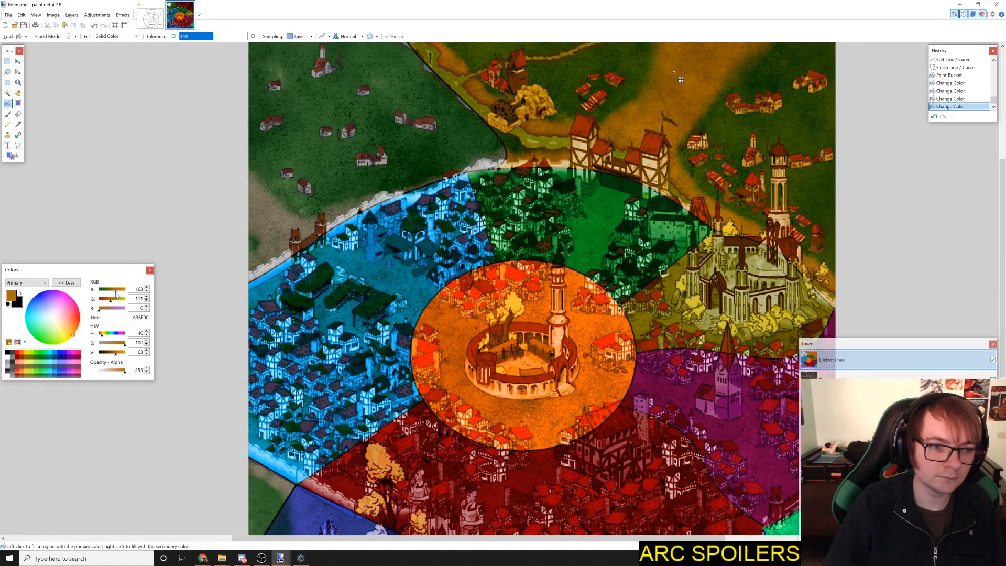
drag(106, 313, 103, 310)
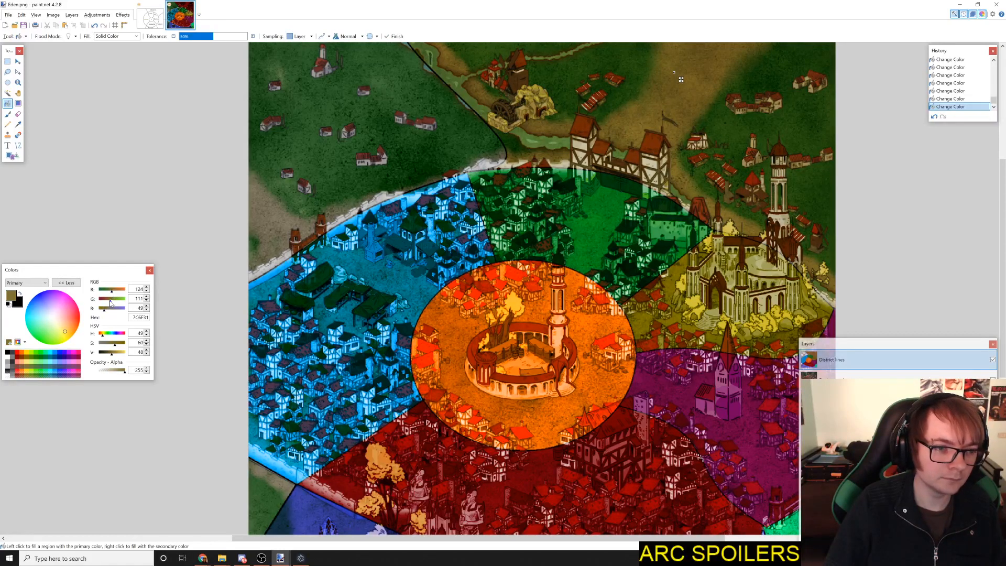
drag(111, 303, 106, 303)
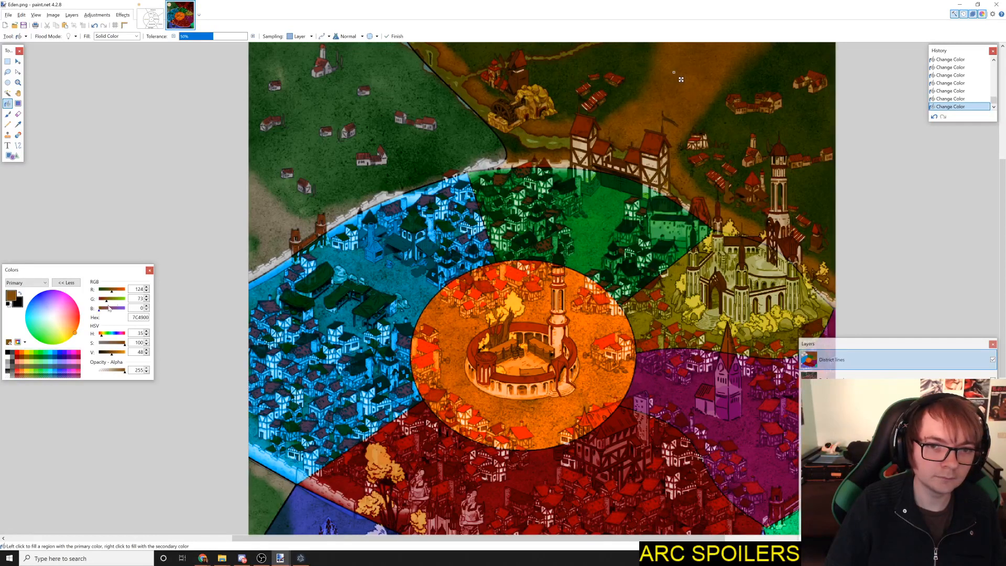
drag(107, 303, 101, 303)
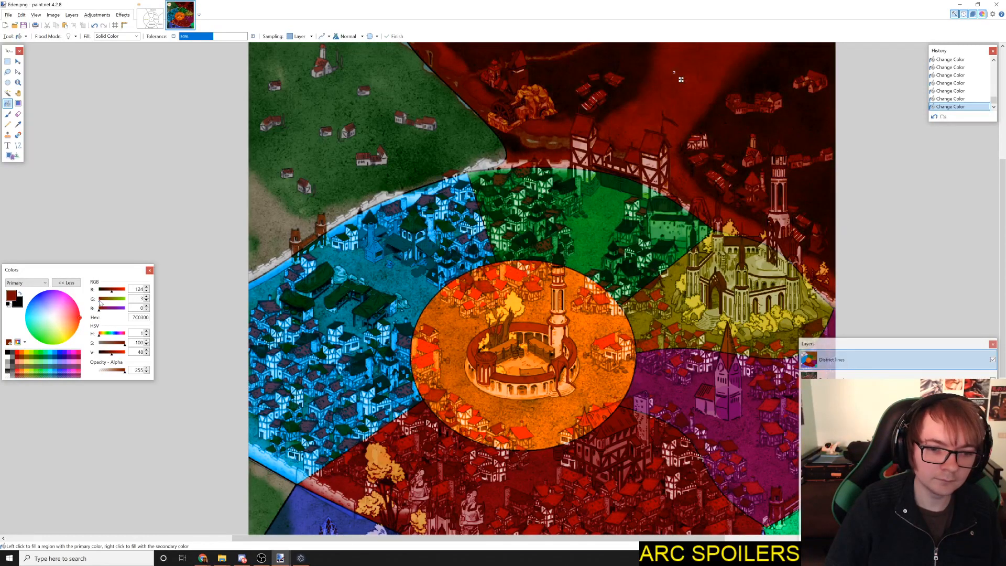
click(107, 302)
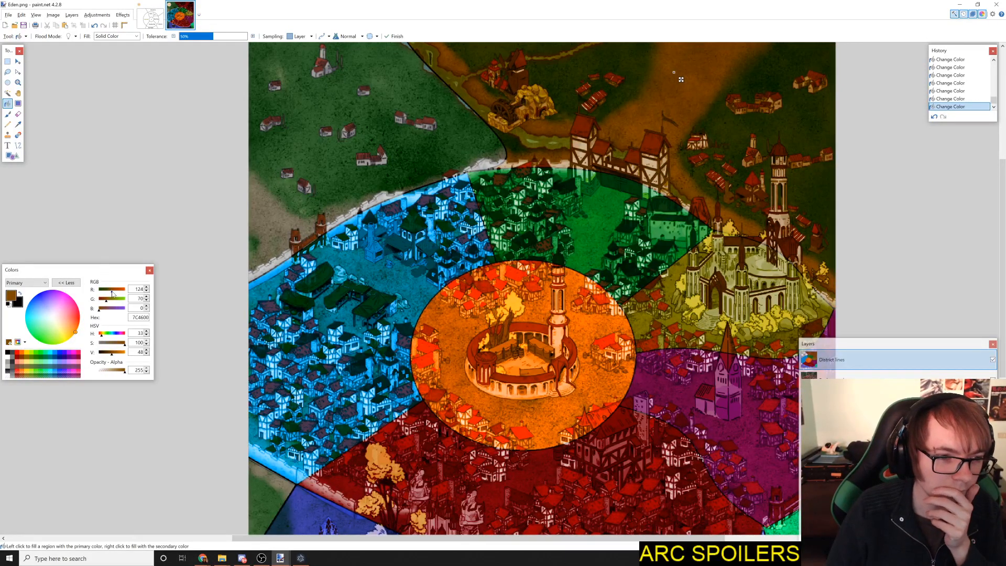
click(116, 291)
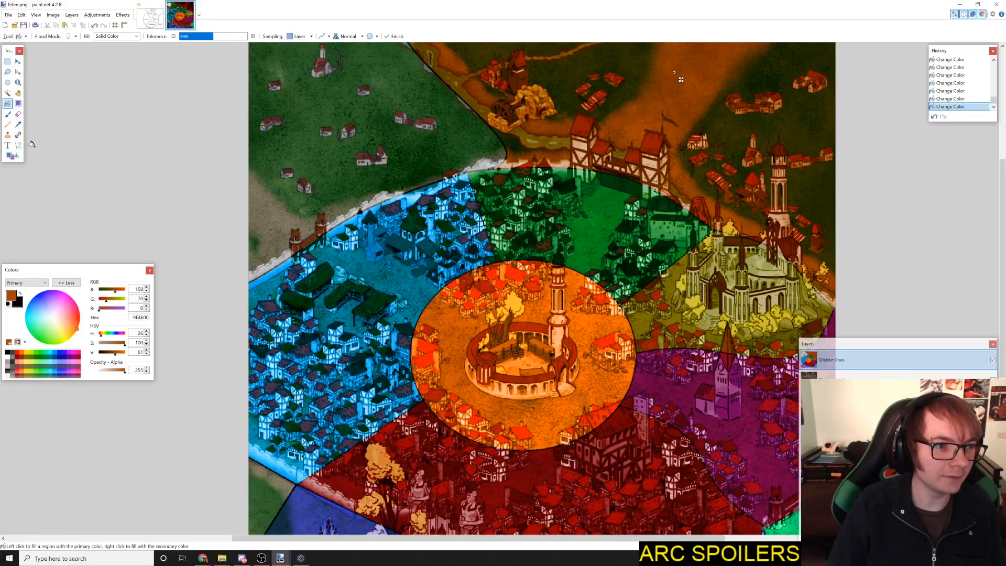
Step: Finish the fill, make black the primary color for the Text tool, and add a new layer above the district layer
click(8, 145)
scroll(365, 206, down, 2)
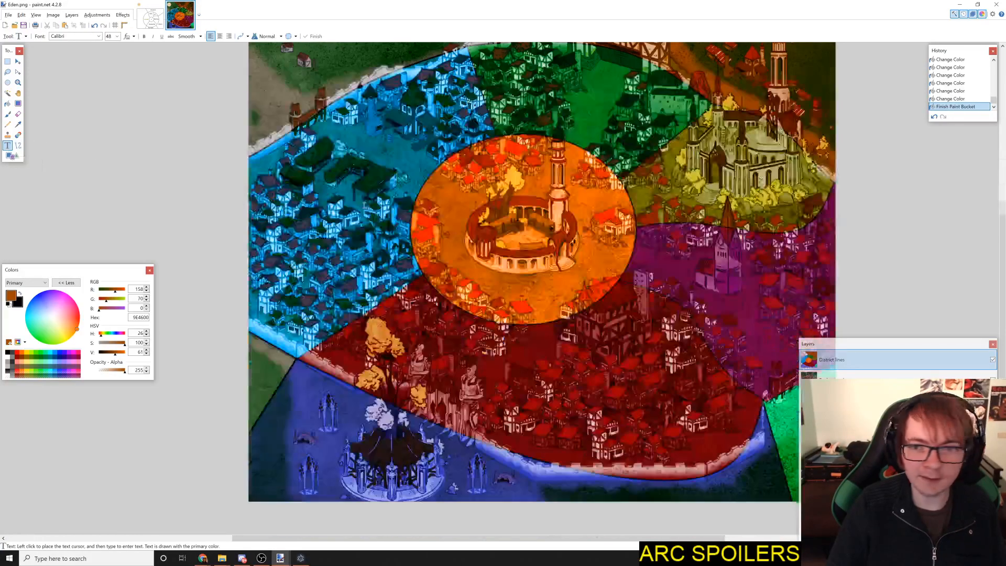
scroll(365, 206, down, 2)
scroll(366, 205, up, 6)
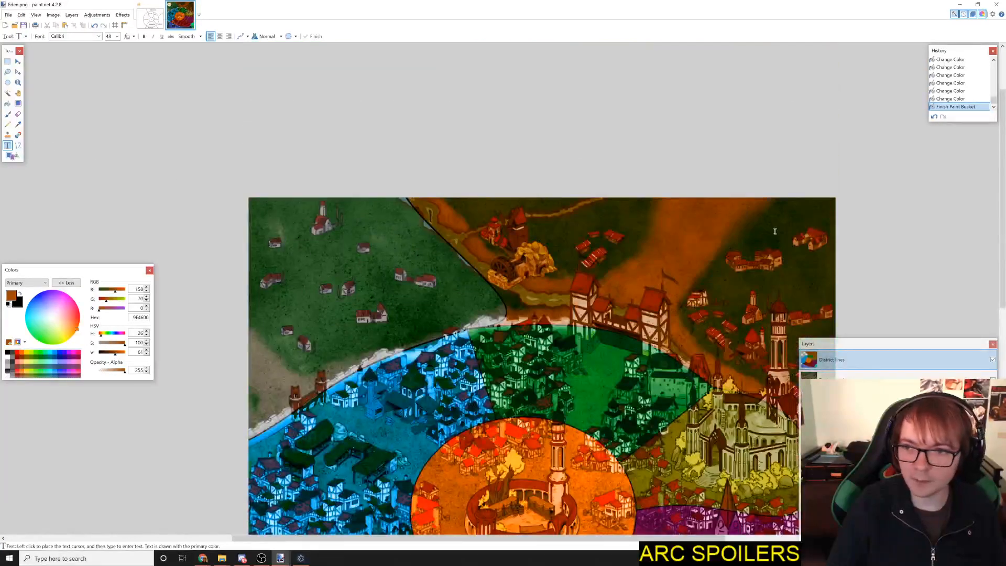
scroll(775, 231, down, 4)
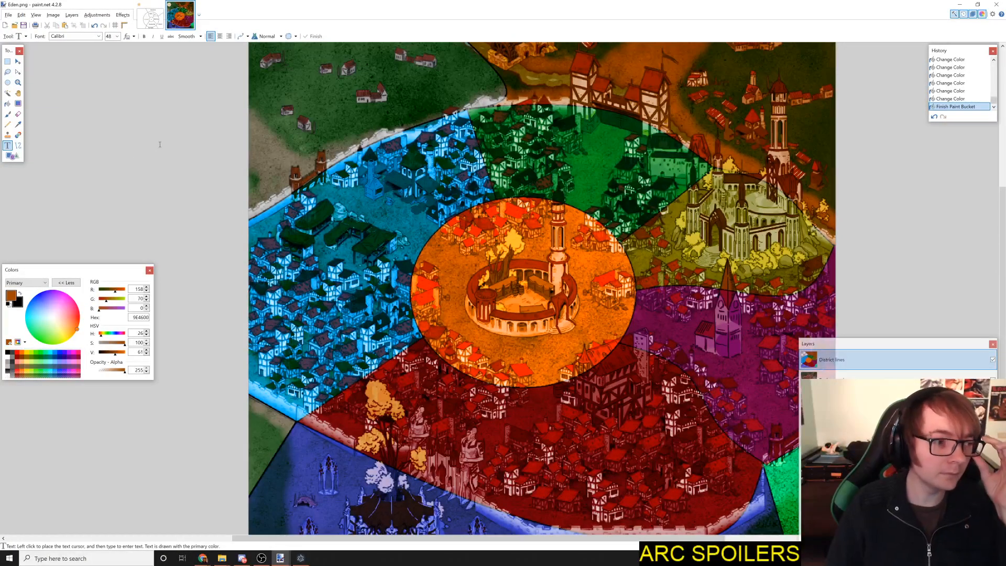
click(19, 293)
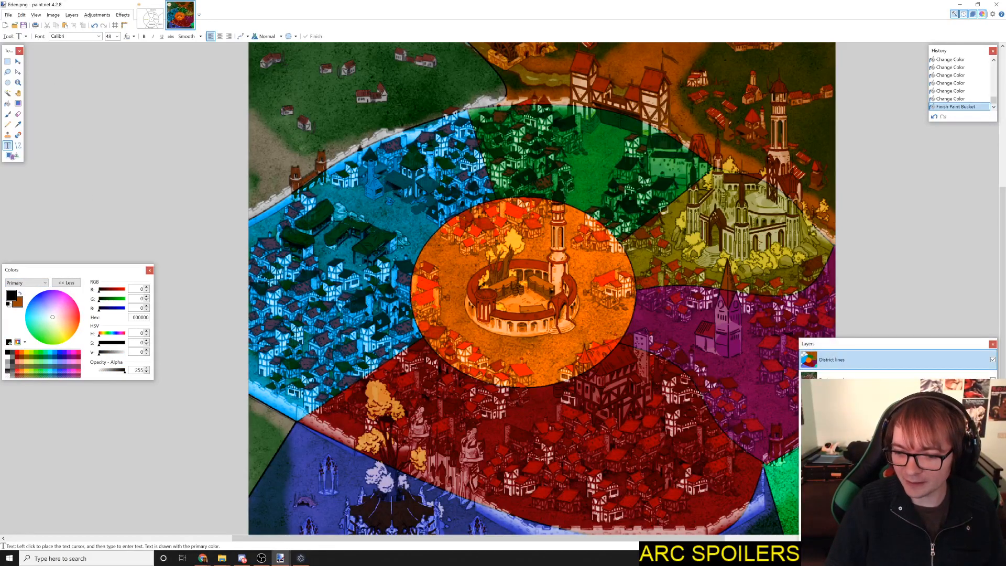
key(ctrl+shift+n)
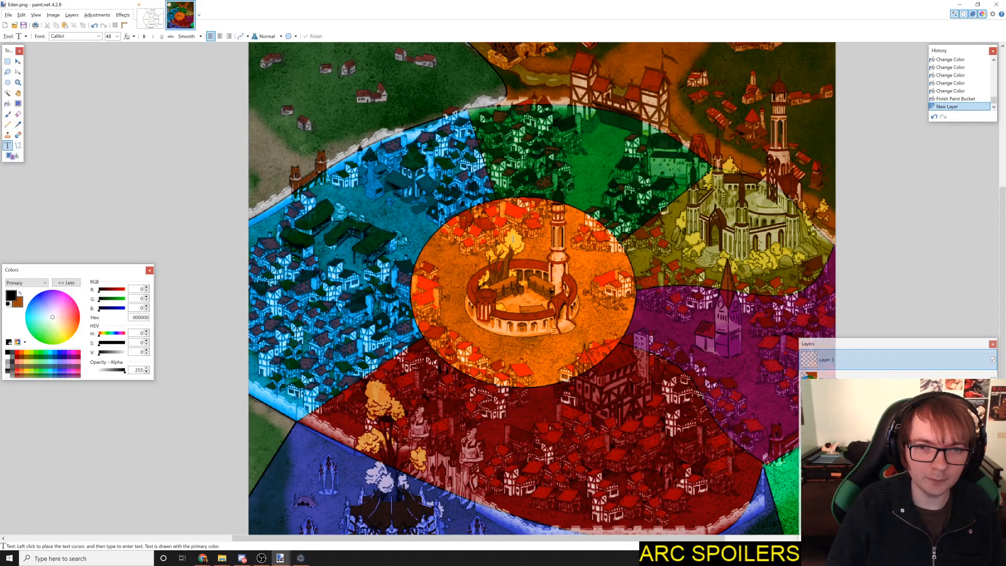
Step: Add the two-line label "Council District" in black 28-point Calibri below the round building in the central orange district
scroll(513, 240, down, 4)
scroll(516, 260, up, 3)
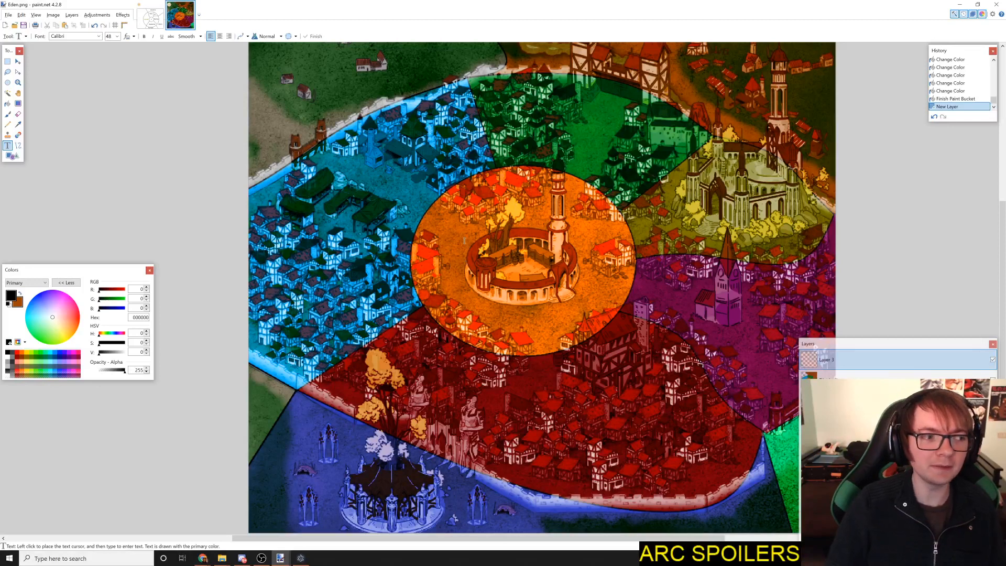
click(492, 309)
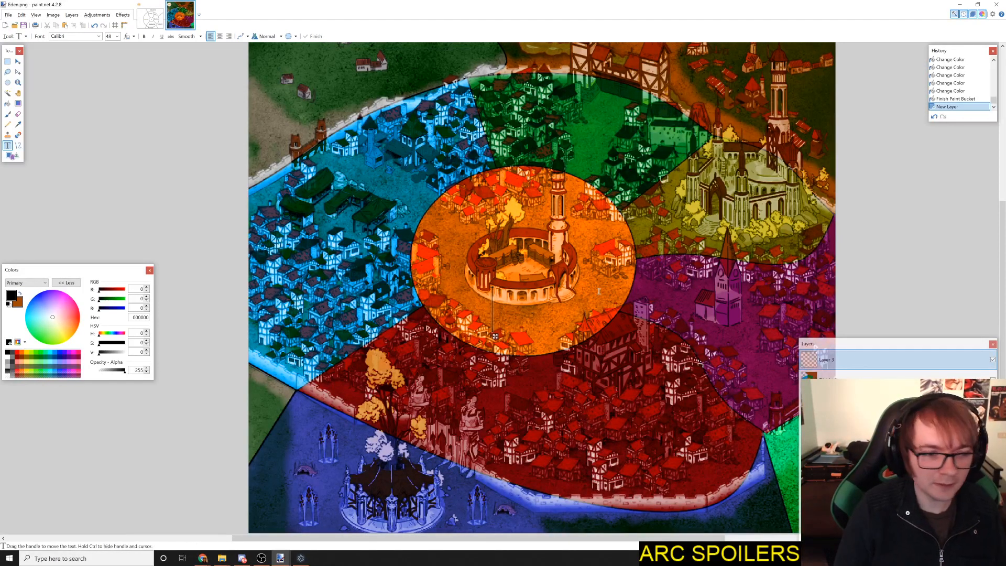
click(117, 36)
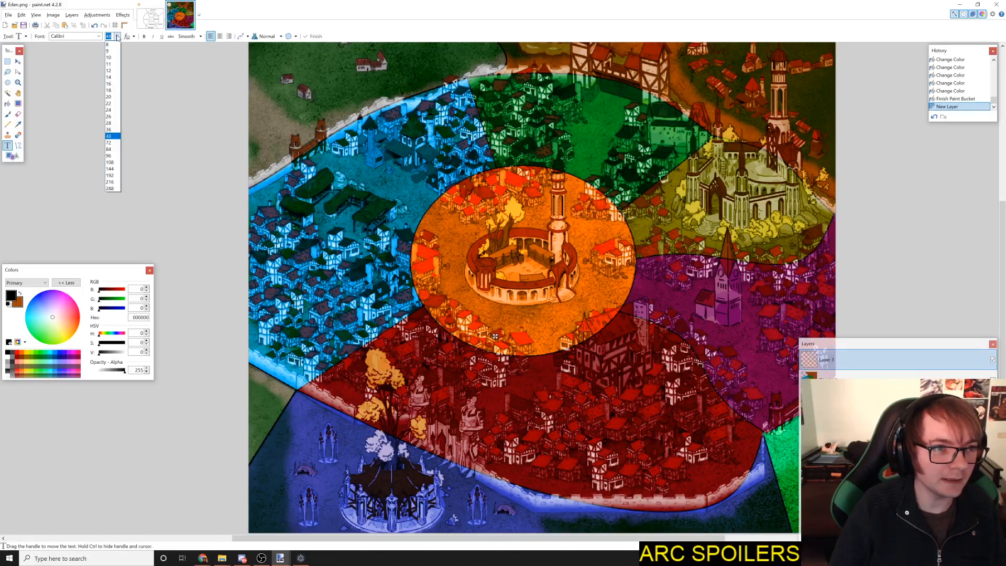
click(109, 123)
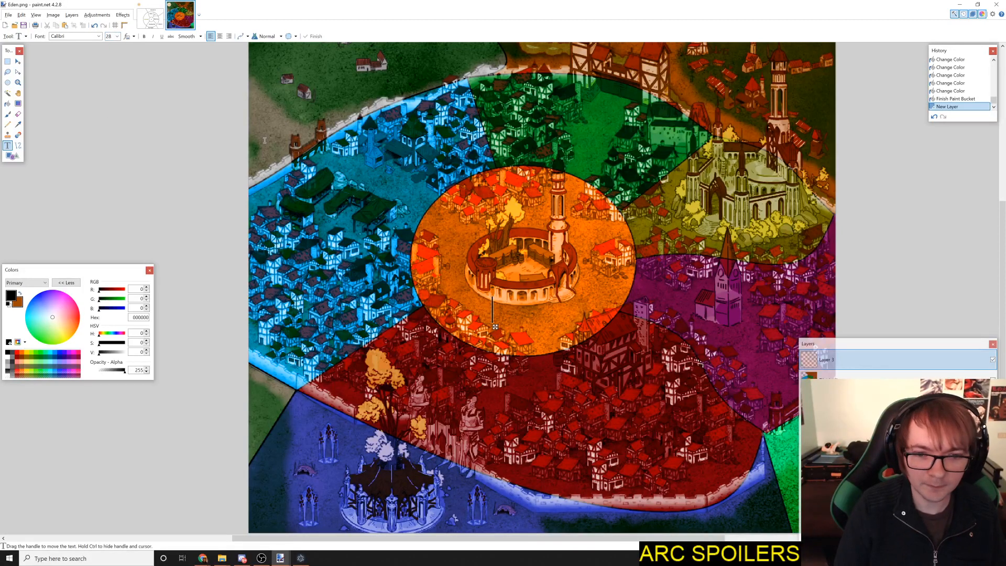
text(Council)
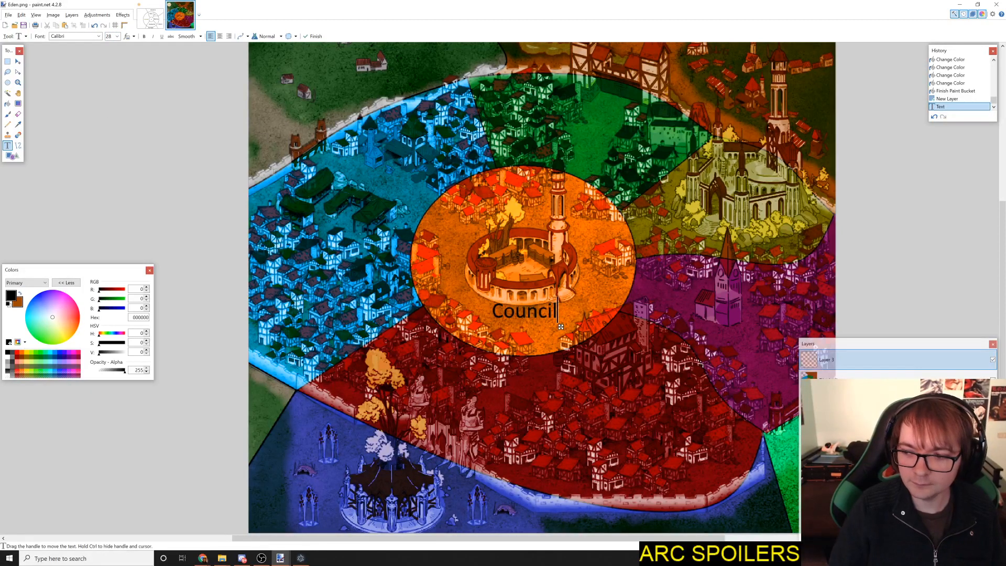
drag(561, 326, 559, 319)
key(Return)
text(District)
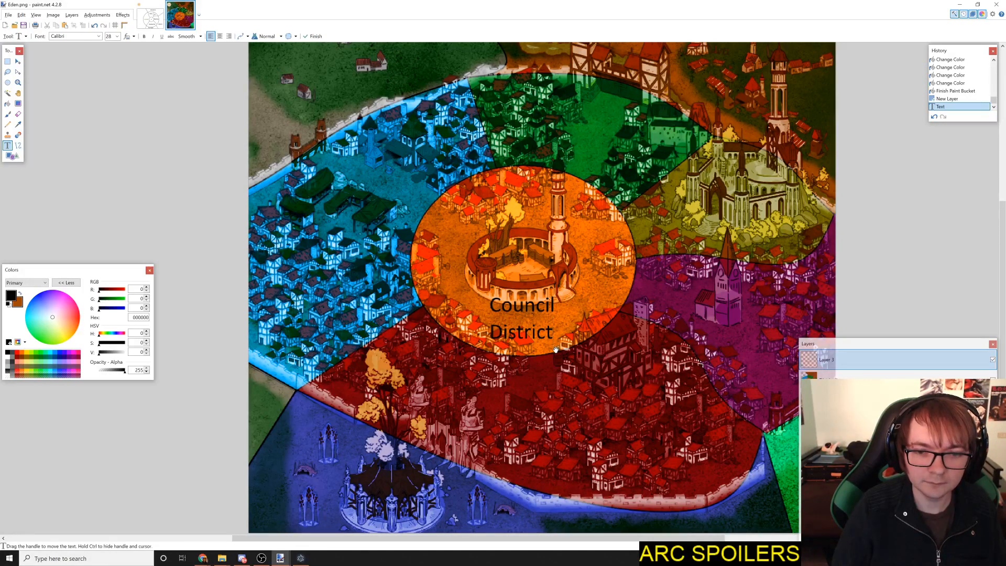
drag(555, 349, 557, 347)
Step: Select the word "District" and move it slightly up and to the right beneath "Council"
key(s)
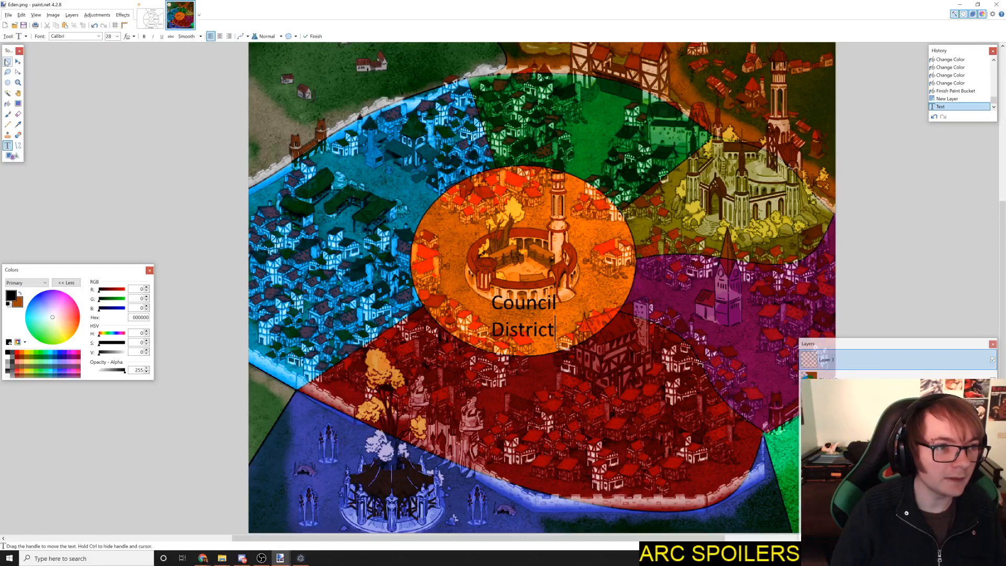
drag(565, 340, 542, 326)
click(18, 61)
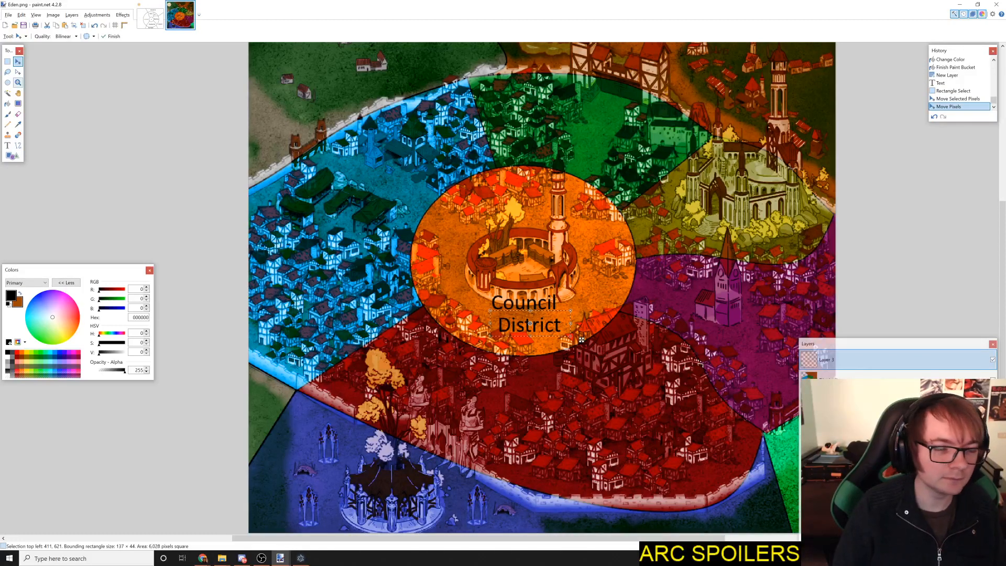
Step: Return to the Text tool and clear the active selection around the word "District"
click(8, 146)
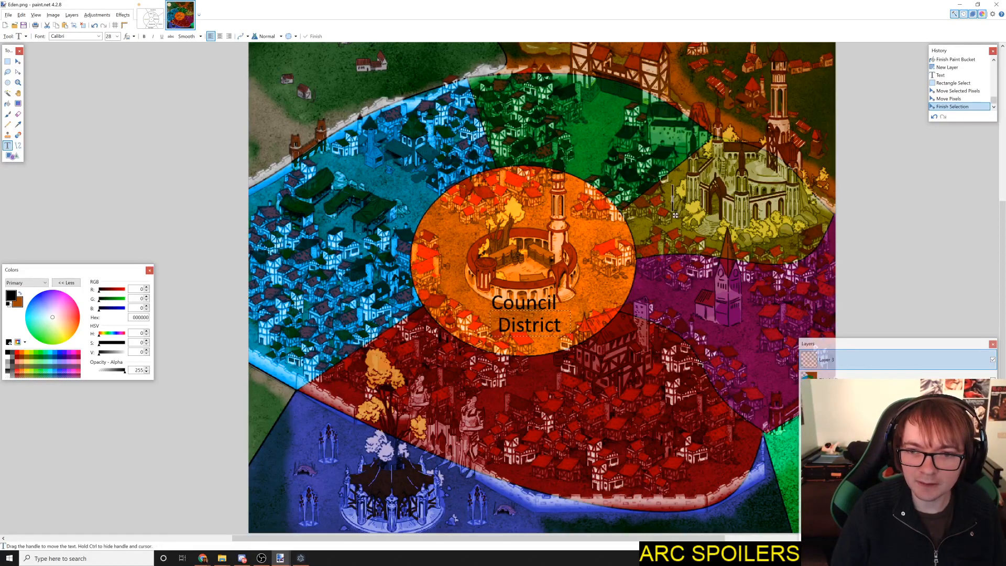
click(695, 184)
drag(698, 215, 676, 215)
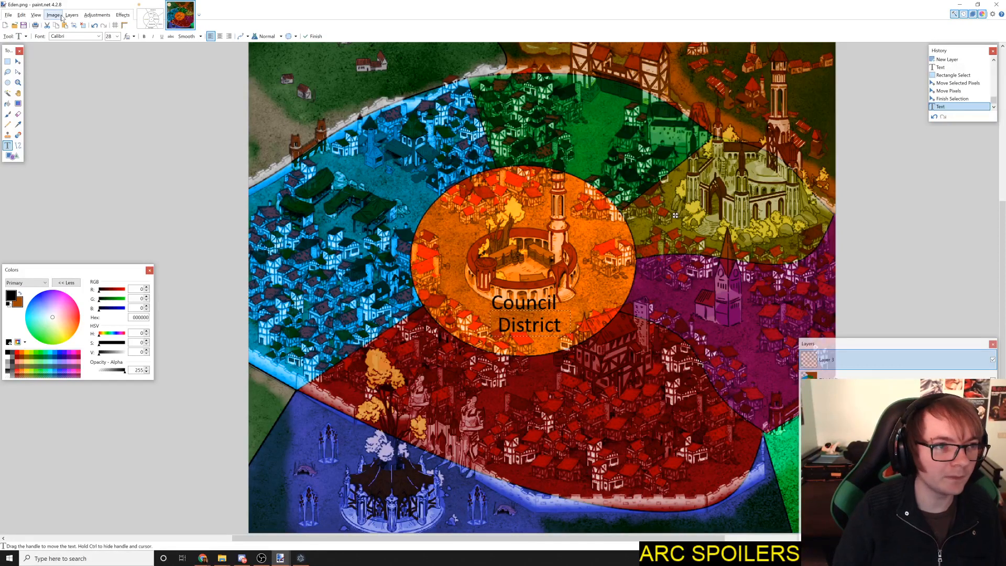
click(24, 15)
click(24, 14)
click(57, 14)
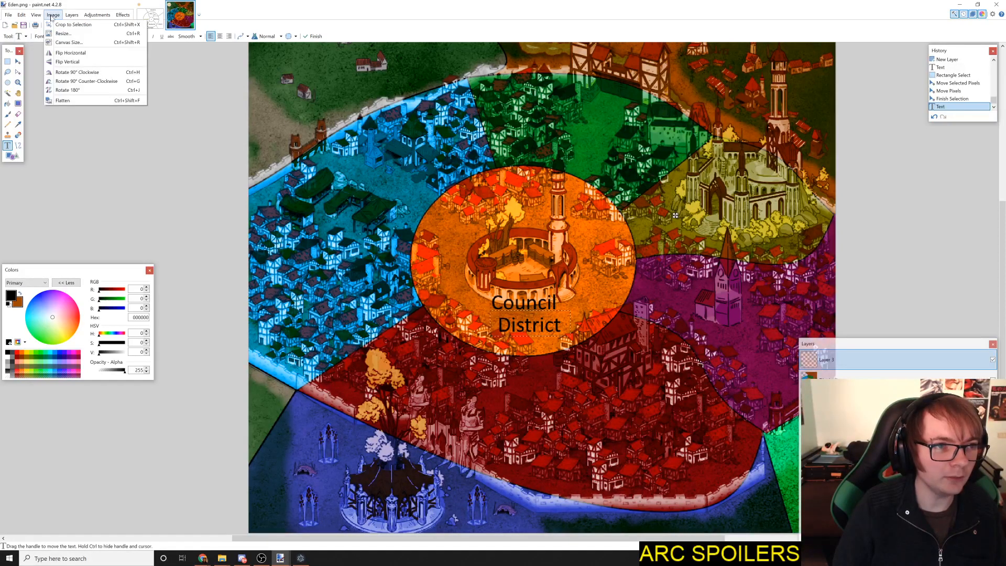
mouse_move(35, 16)
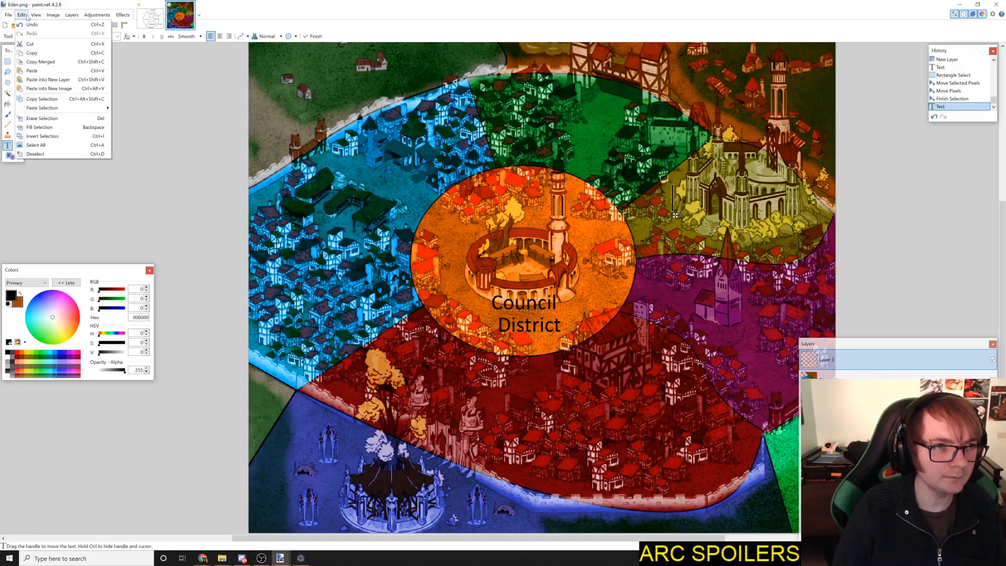
click(36, 154)
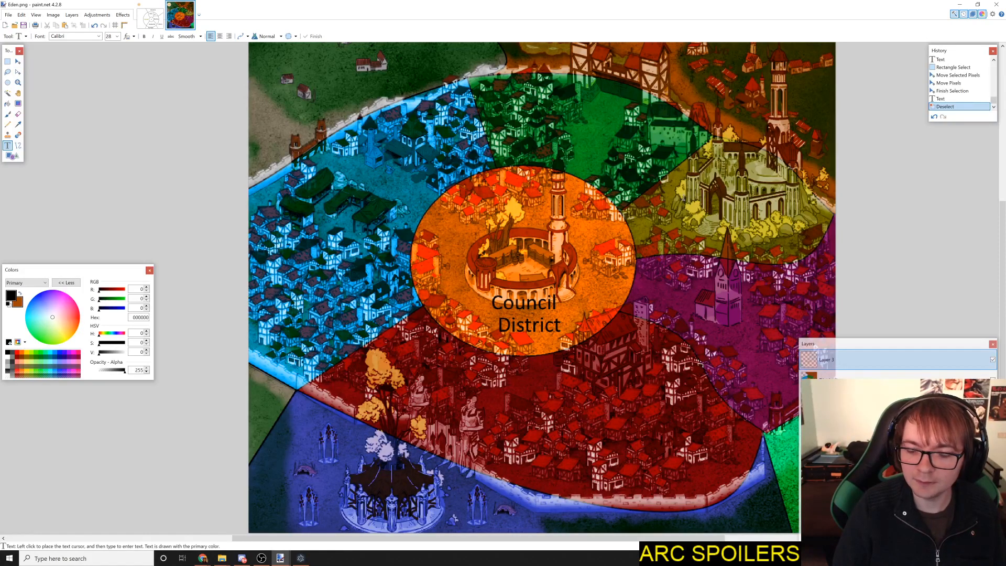
click(677, 189)
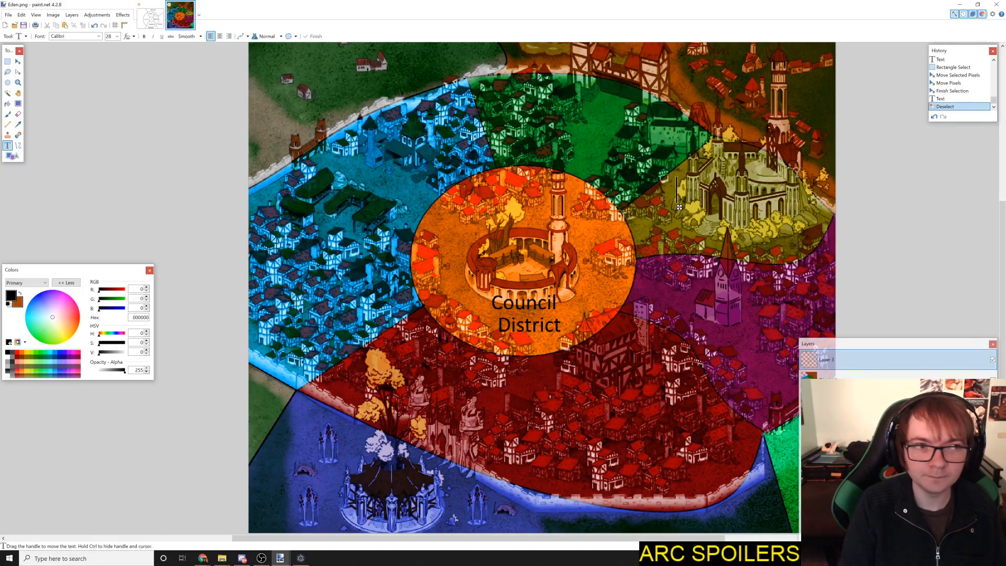
text(Castle)
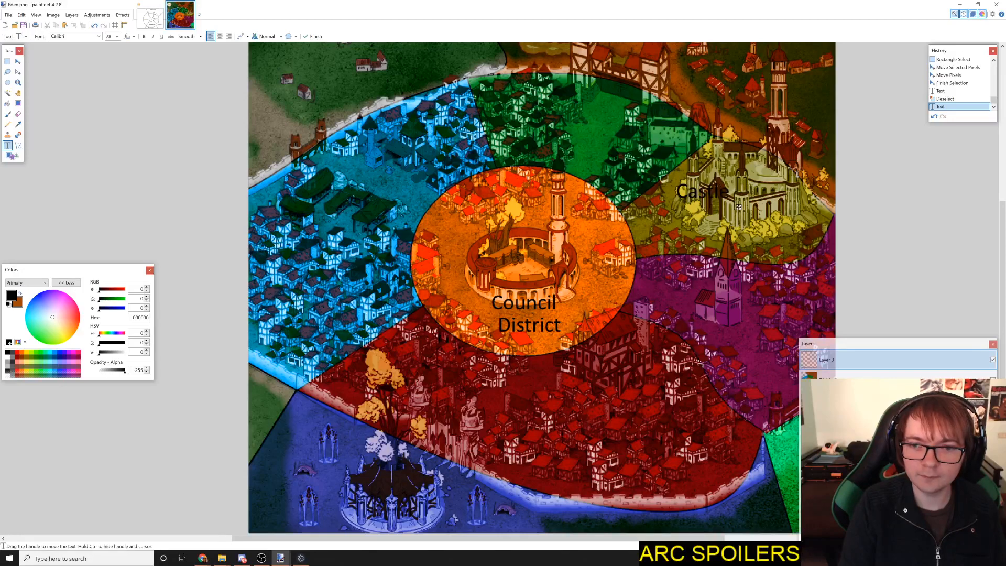
key(ctrl+BackSpace)
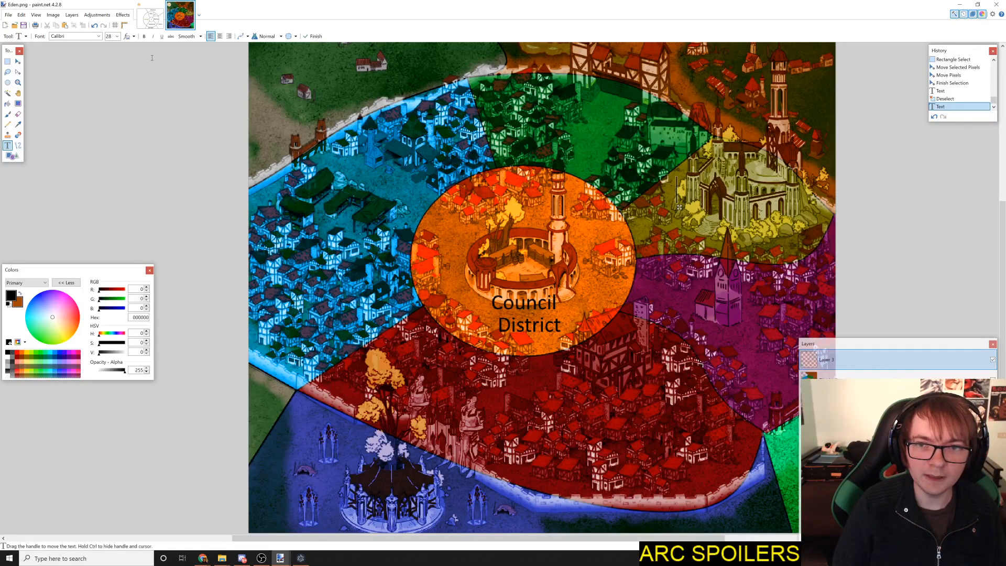
Step: Examine the colored districts across the whole map, from the northern outskirts to the southern edge
scroll(451, 193, down, 2)
scroll(451, 193, up, 2)
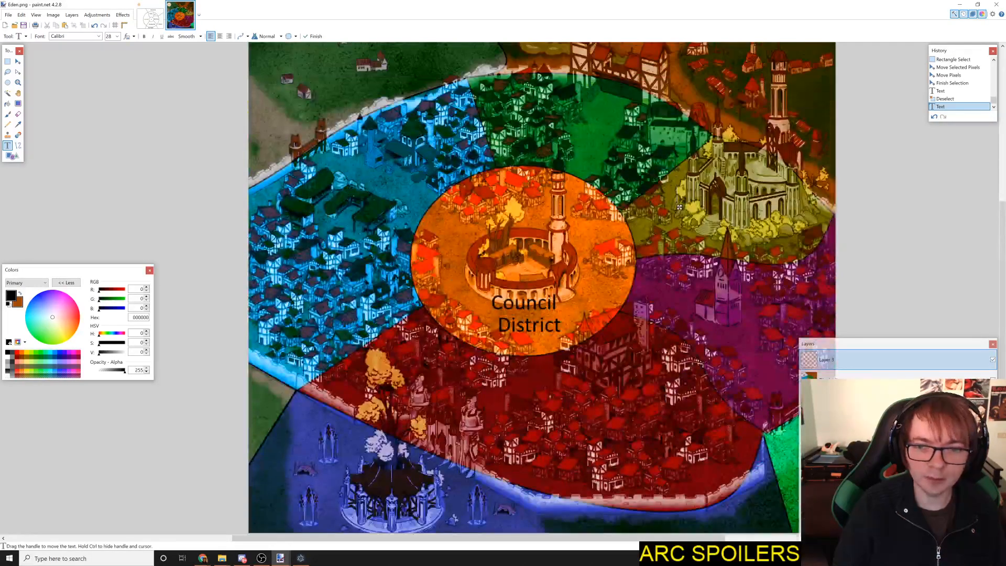
scroll(450, 192, down, 2)
scroll(451, 193, up, 3)
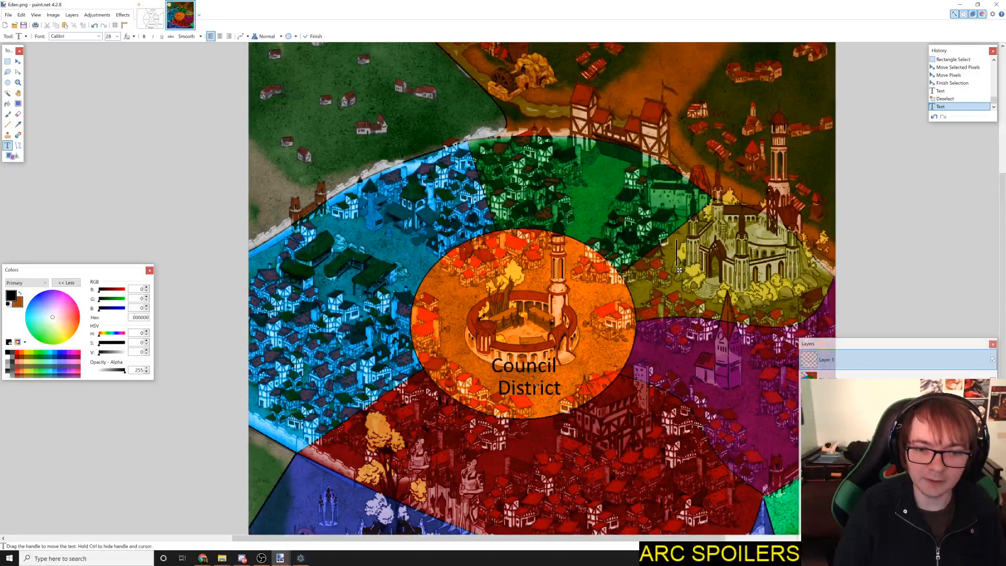
scroll(675, 251, up, 1)
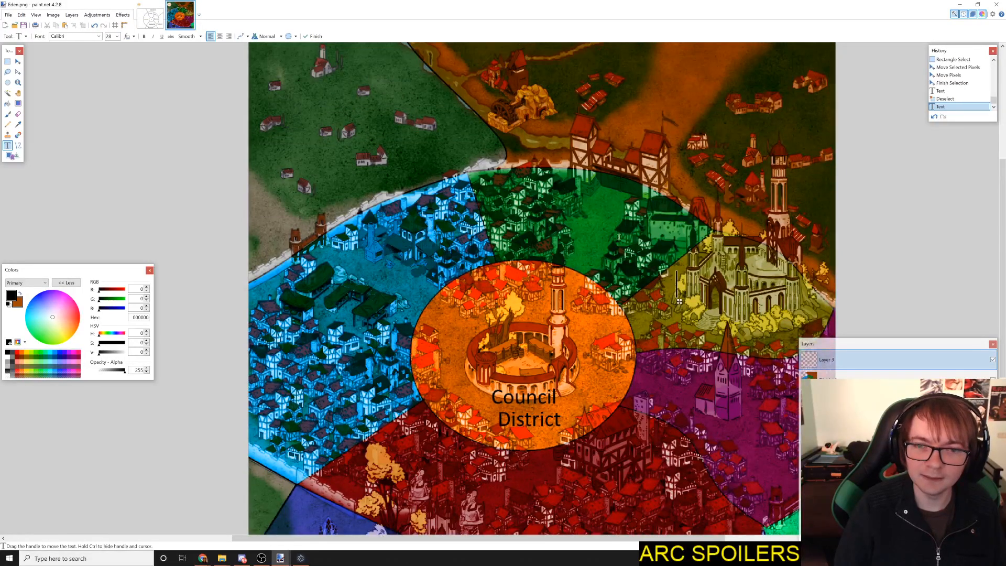
scroll(682, 84, down, 1)
scroll(689, 129, down, 2)
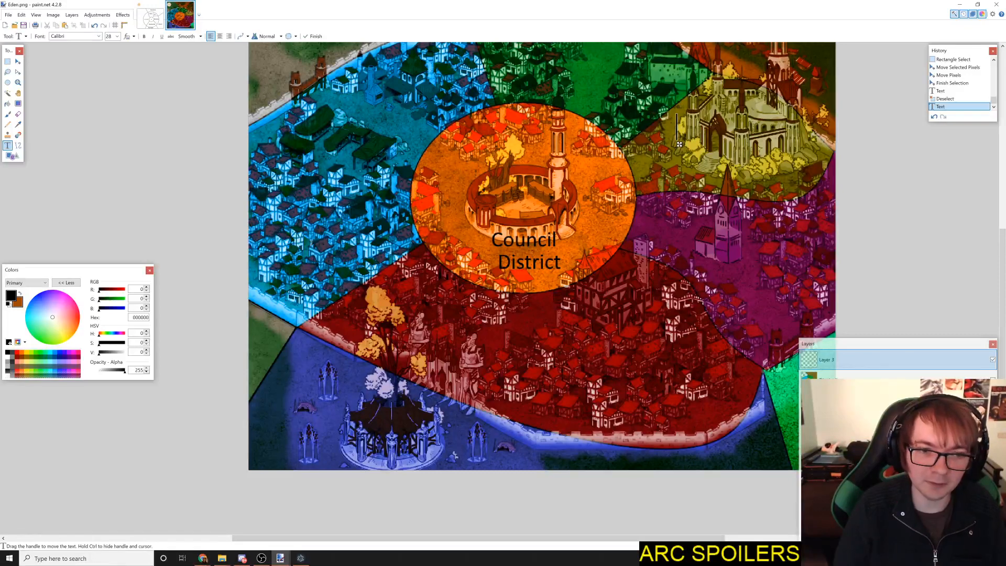
scroll(583, 190, up, 3)
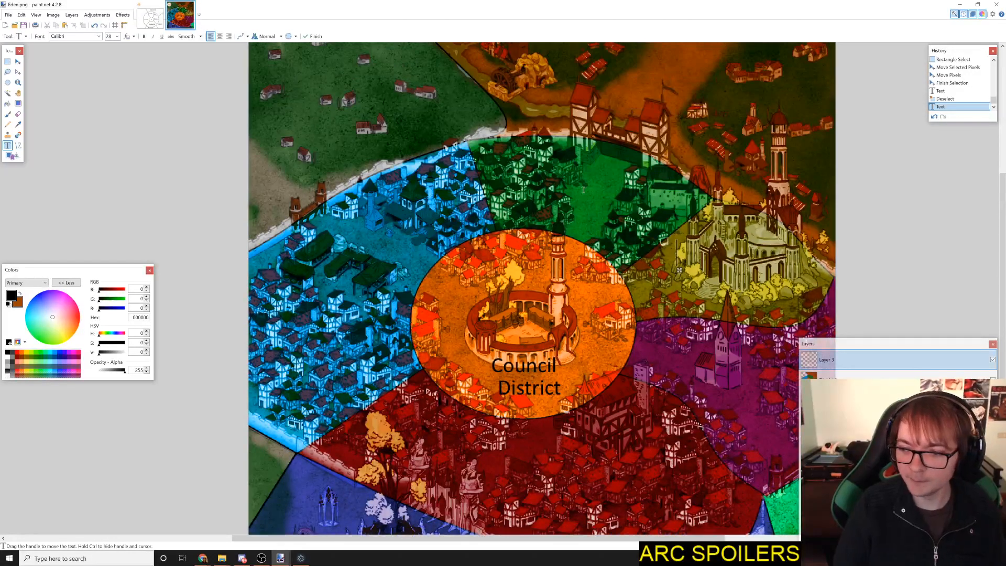
scroll(582, 193, down, 2)
scroll(580, 197, up, 2)
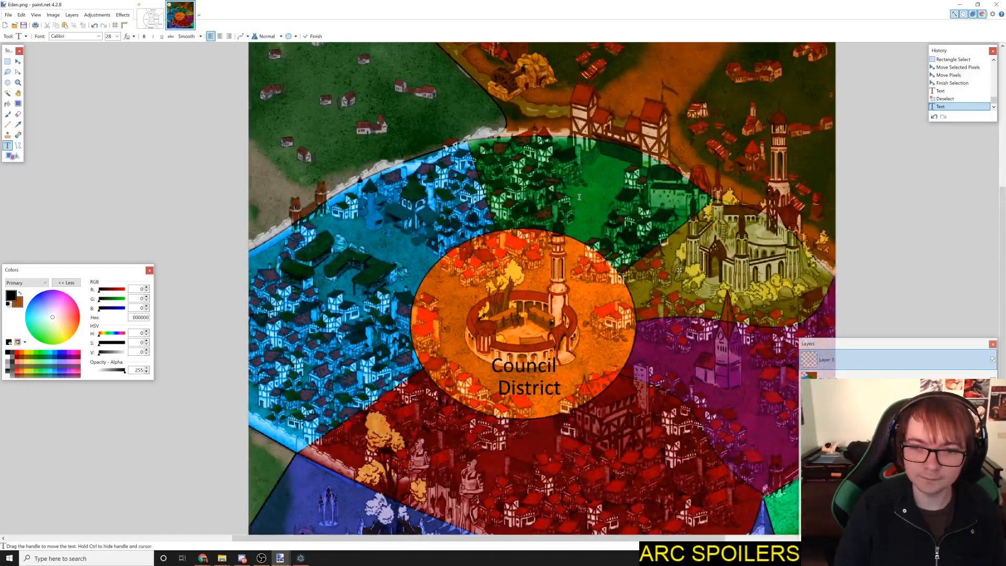
scroll(579, 197, up, 3)
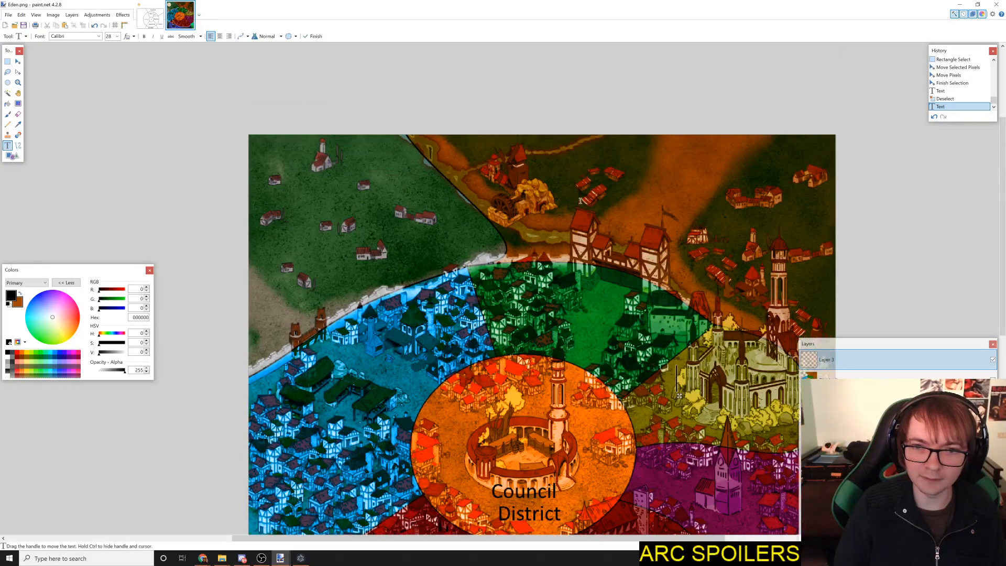
Step: Try the Outline effect on the layer holding the "Council District" label
scroll(579, 197, down, 1)
scroll(605, 177, down, 1)
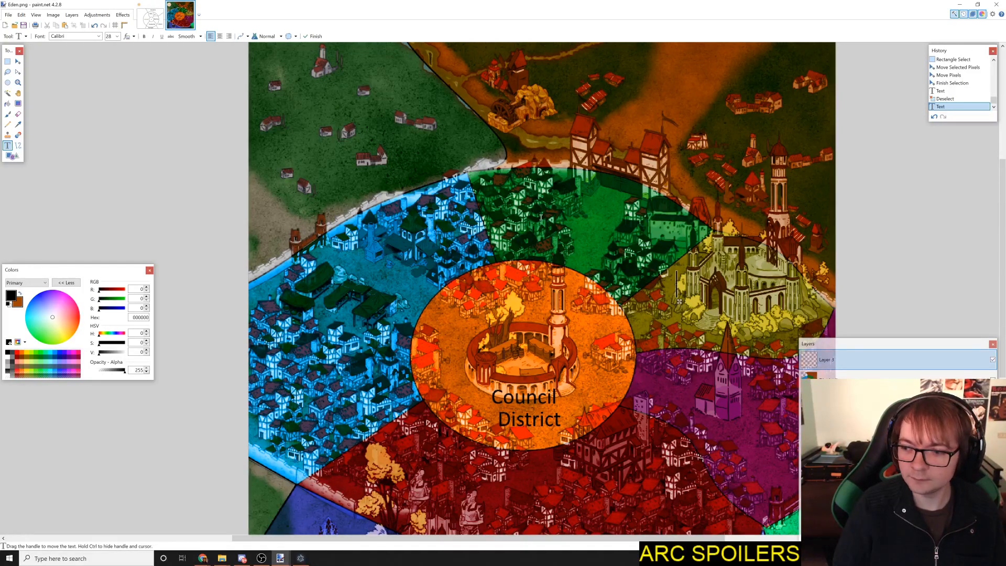
scroll(541, 217, down, 3)
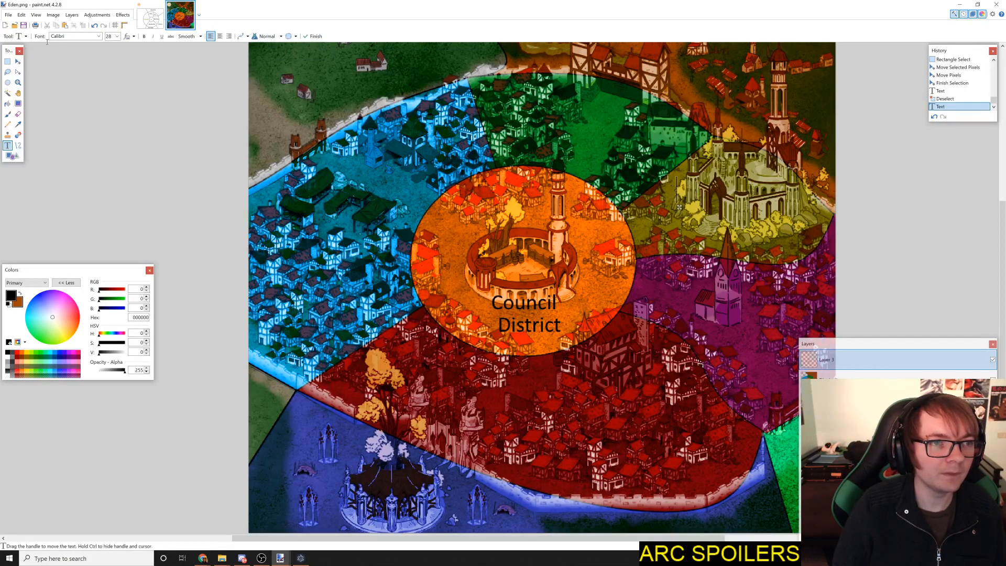
click(97, 14)
click(100, 15)
click(121, 15)
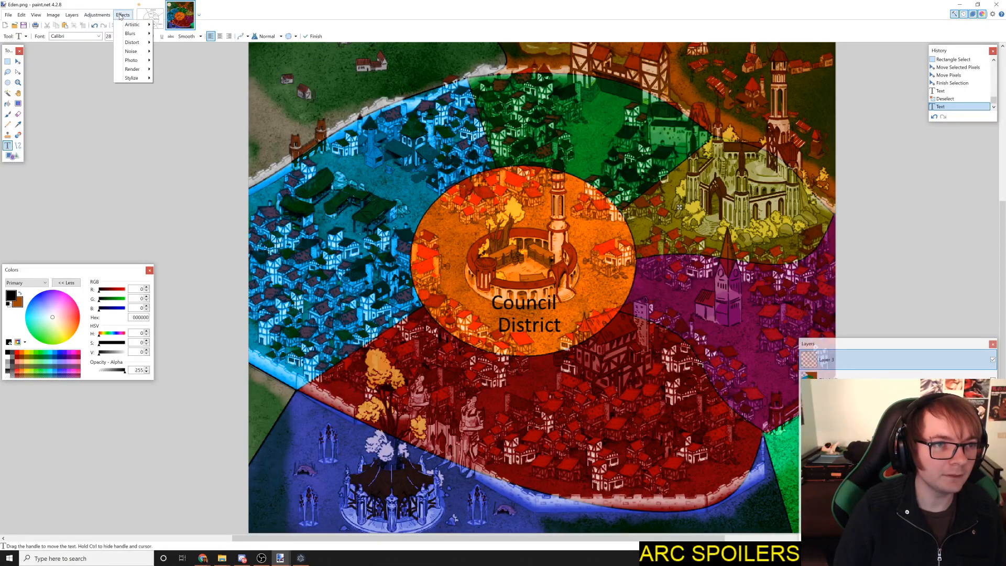
mouse_move(132, 72)
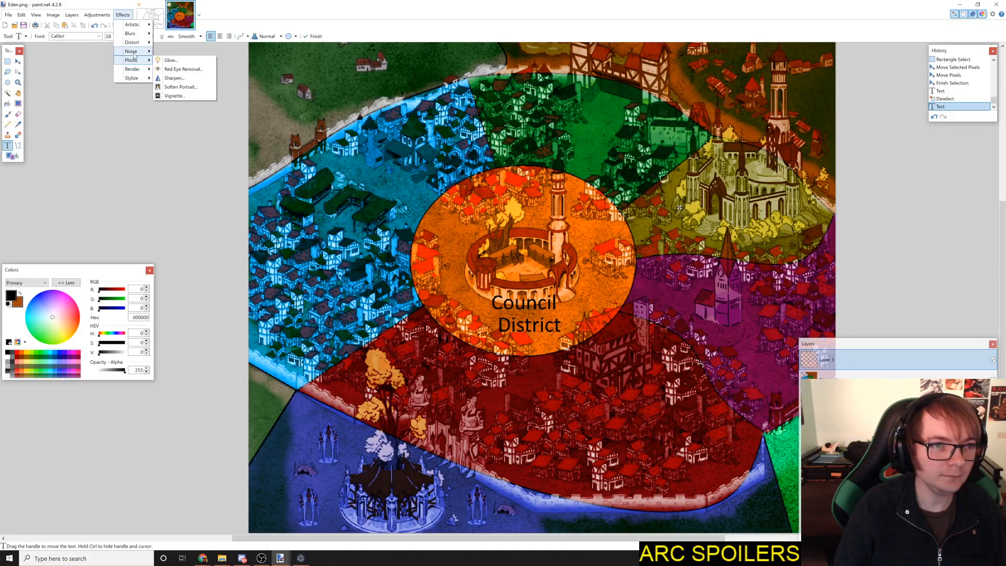
mouse_move(134, 54)
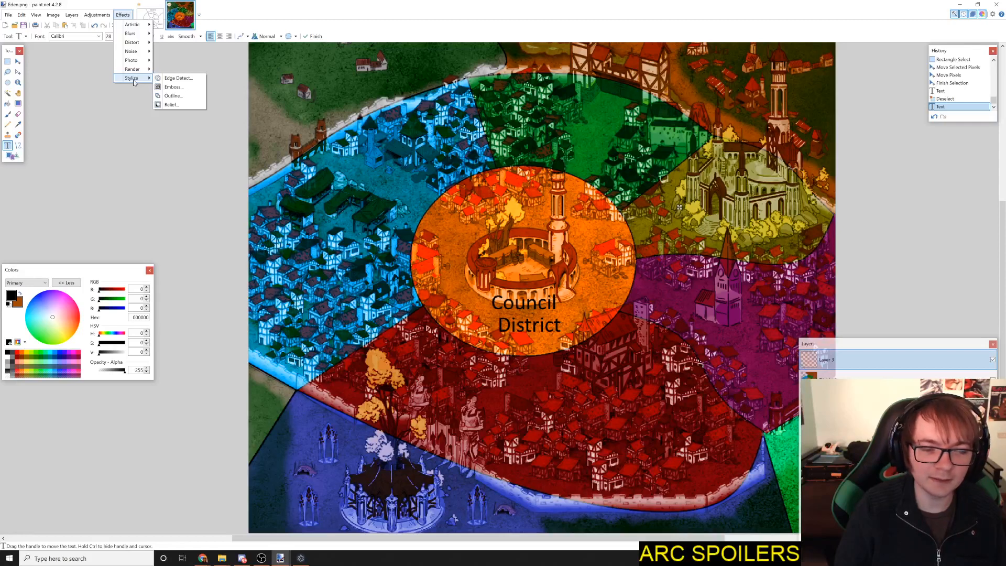
mouse_move(75, 19)
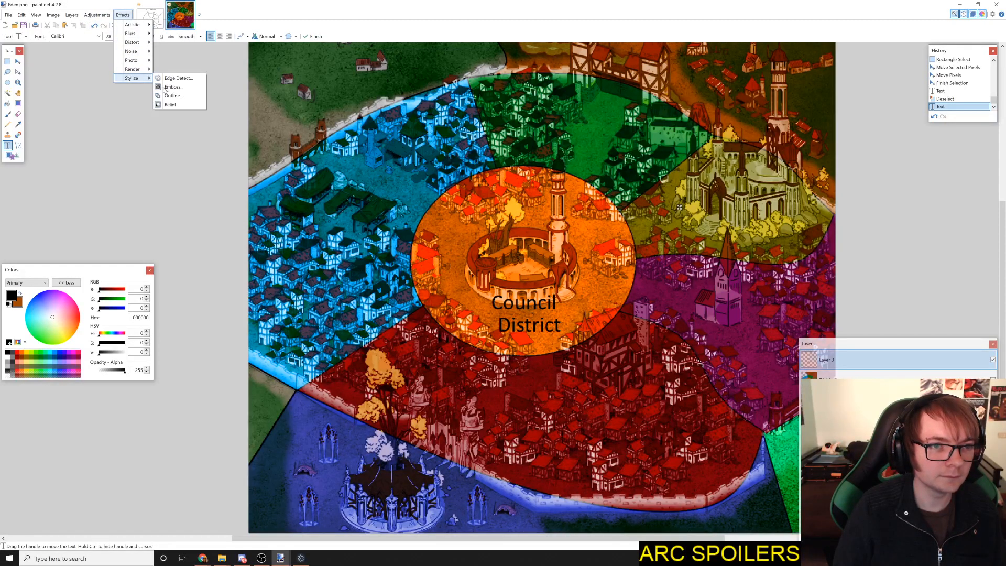
click(171, 96)
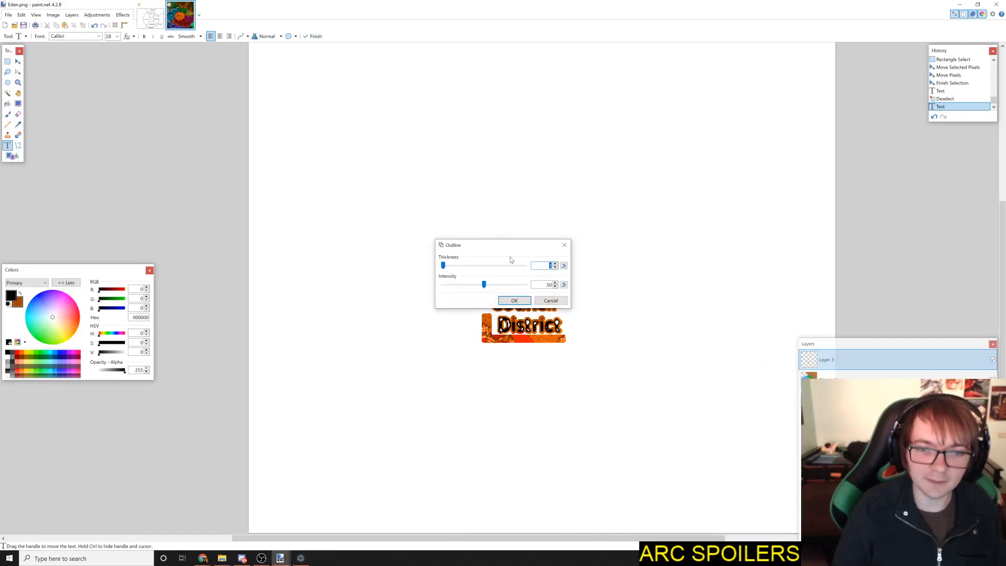
click(547, 301)
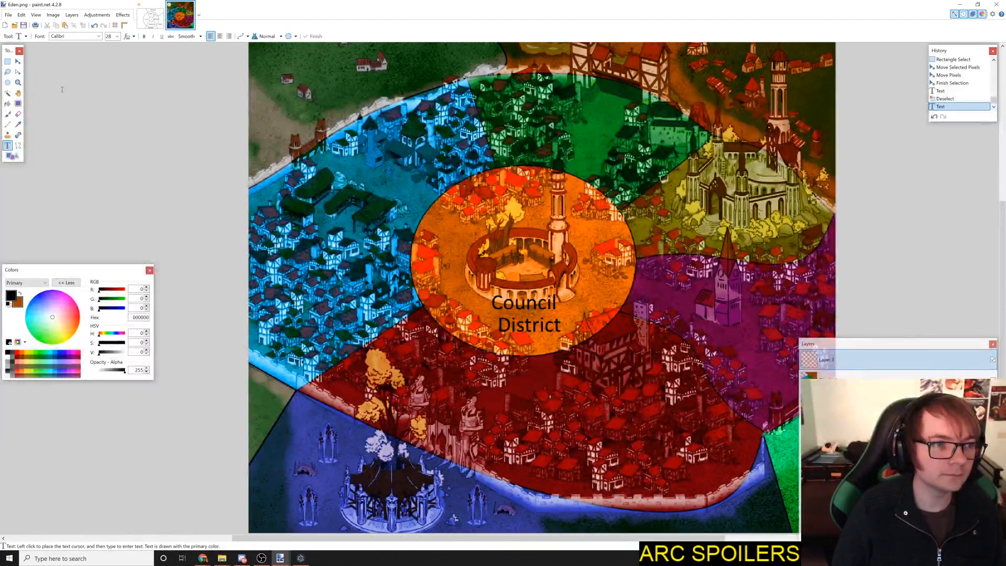
click(98, 15)
mouse_move(123, 17)
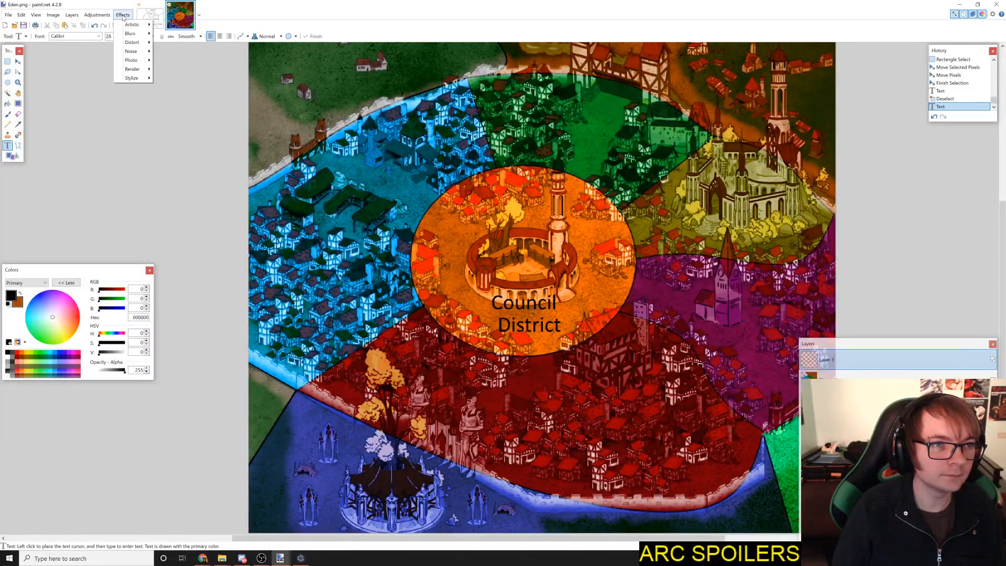
mouse_move(133, 80)
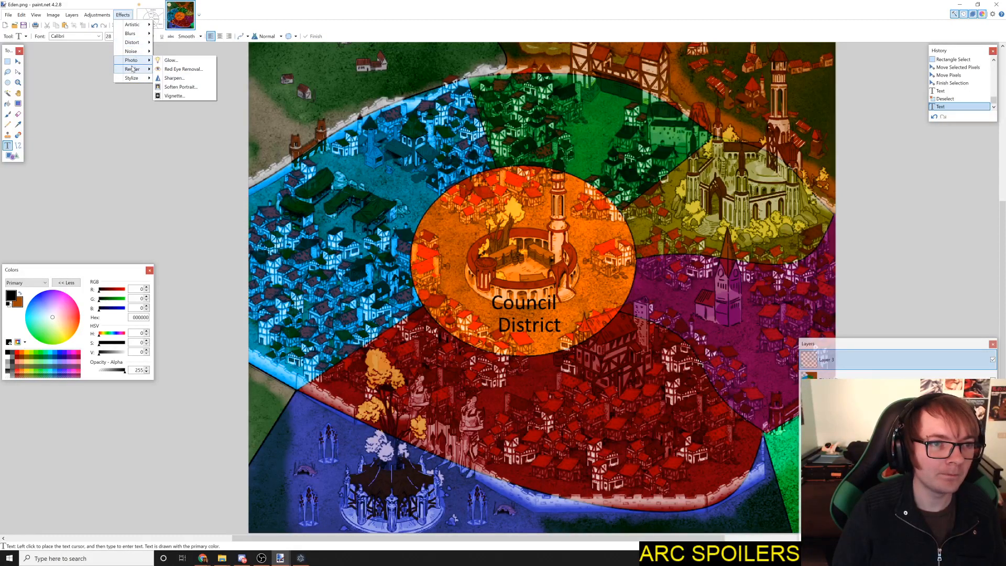
mouse_move(132, 70)
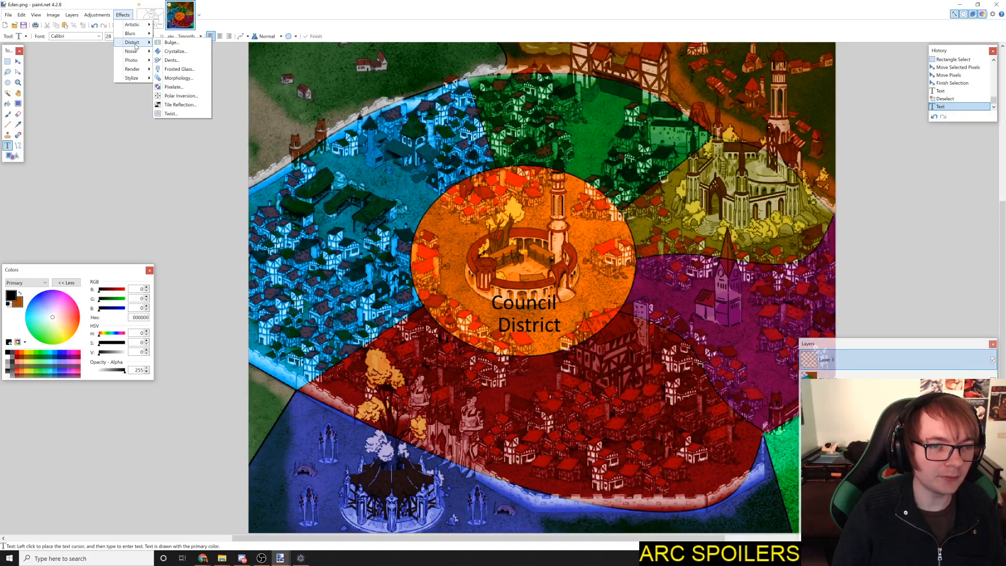
click(128, 16)
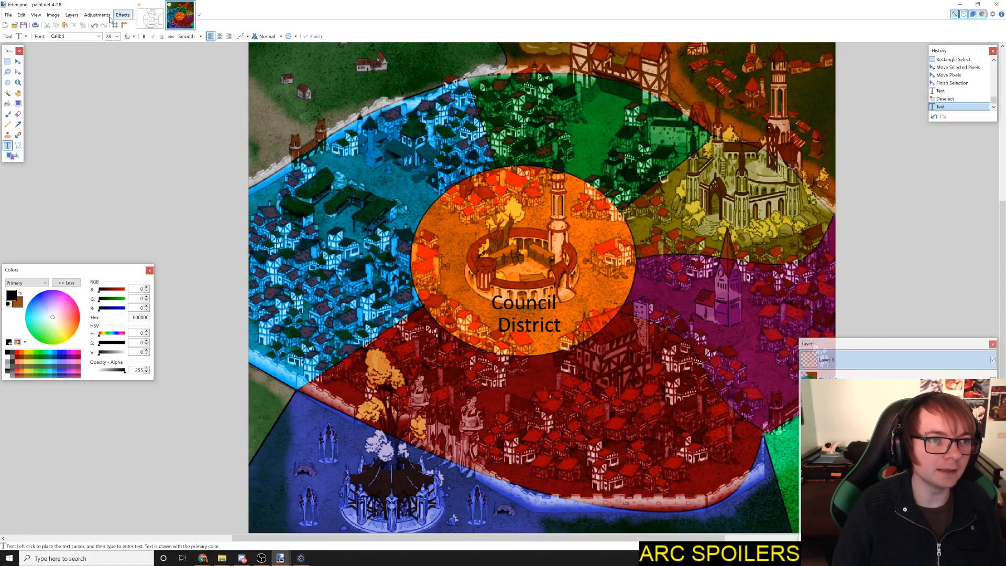
click(104, 15)
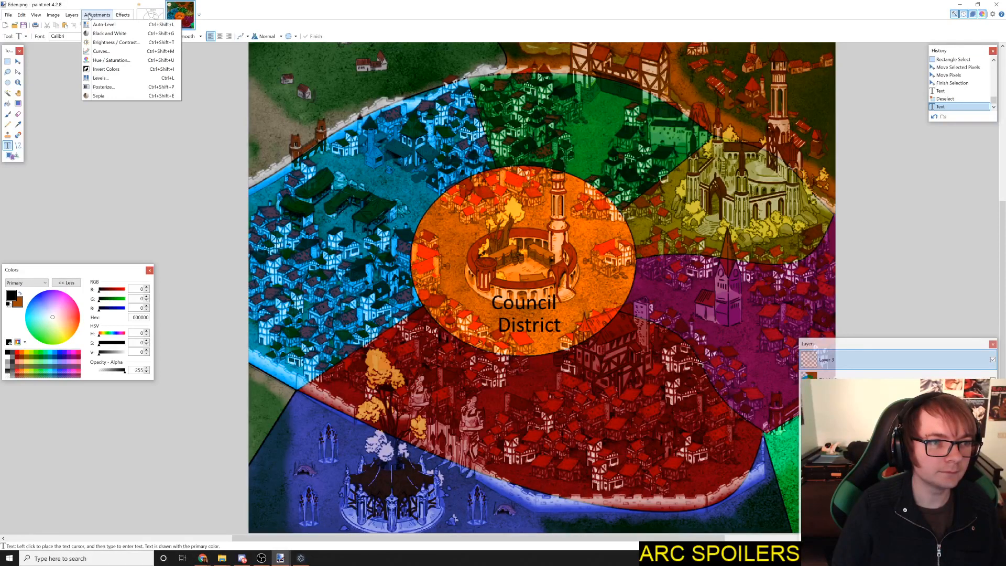
mouse_move(76, 17)
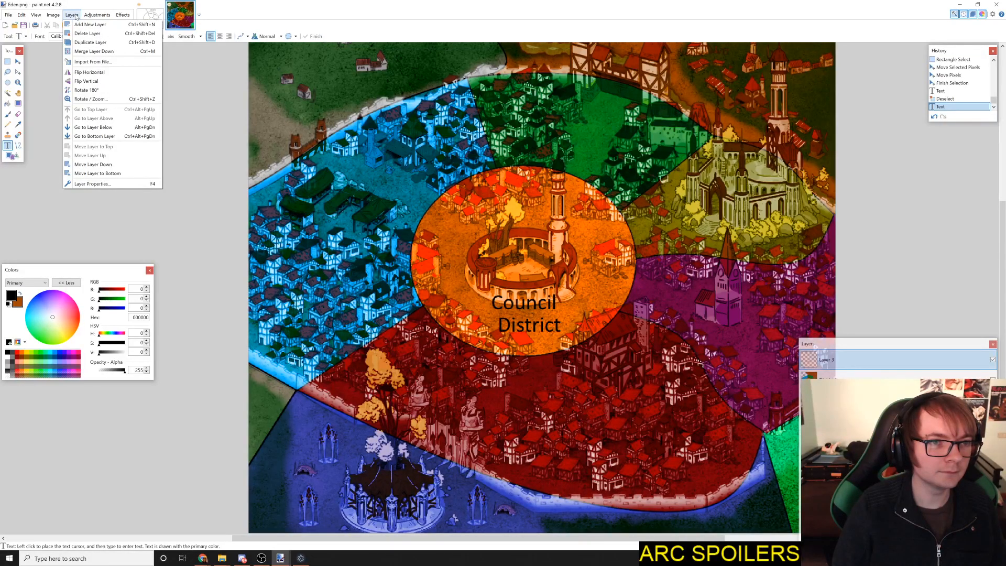
click(75, 15)
click(196, 38)
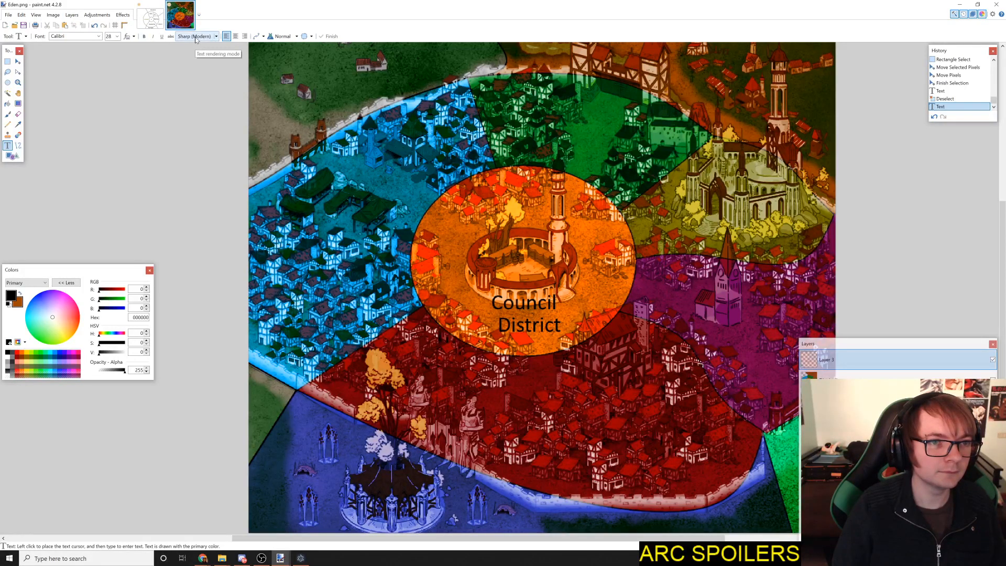
click(196, 37)
click(196, 37)
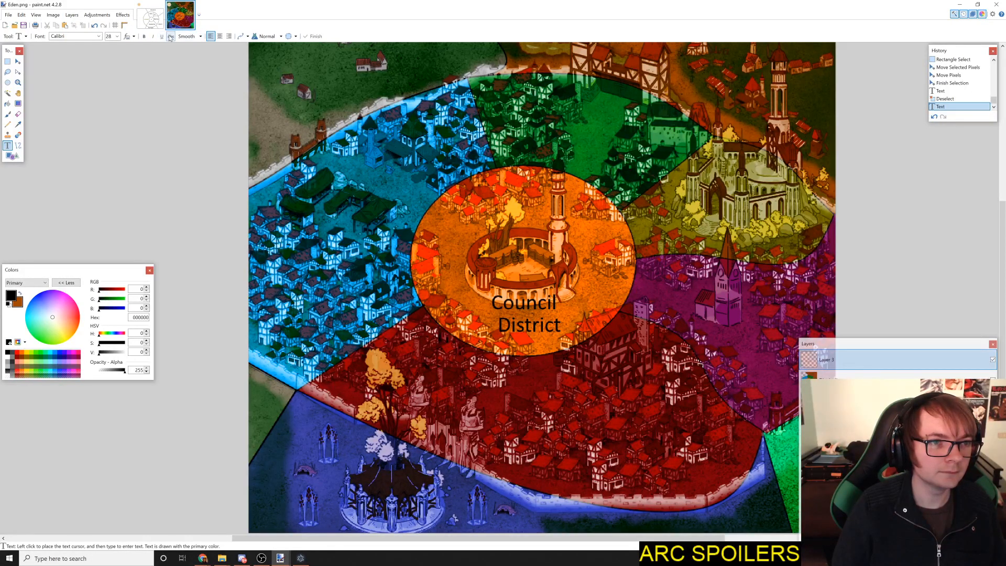
click(135, 36)
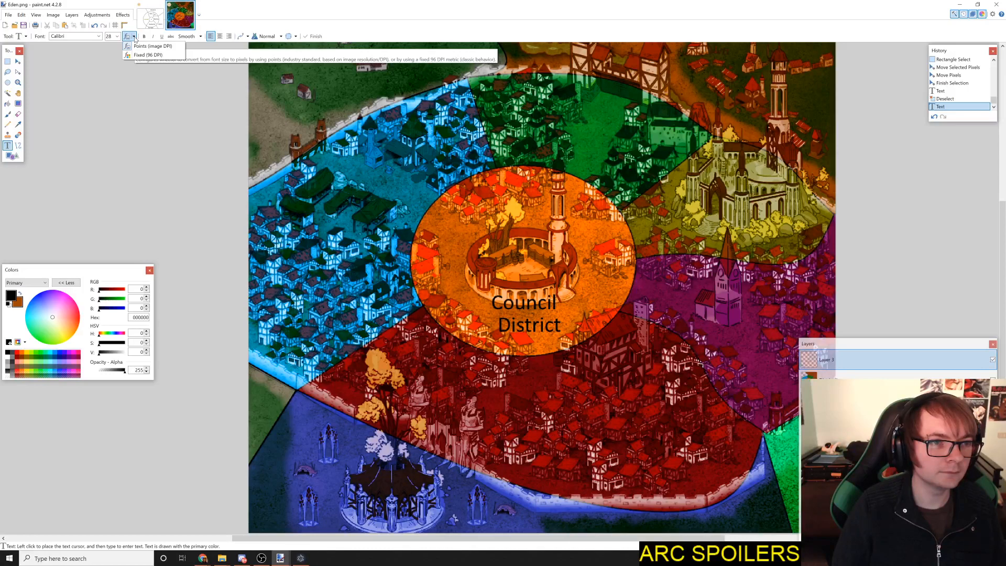
click(67, 40)
click(26, 36)
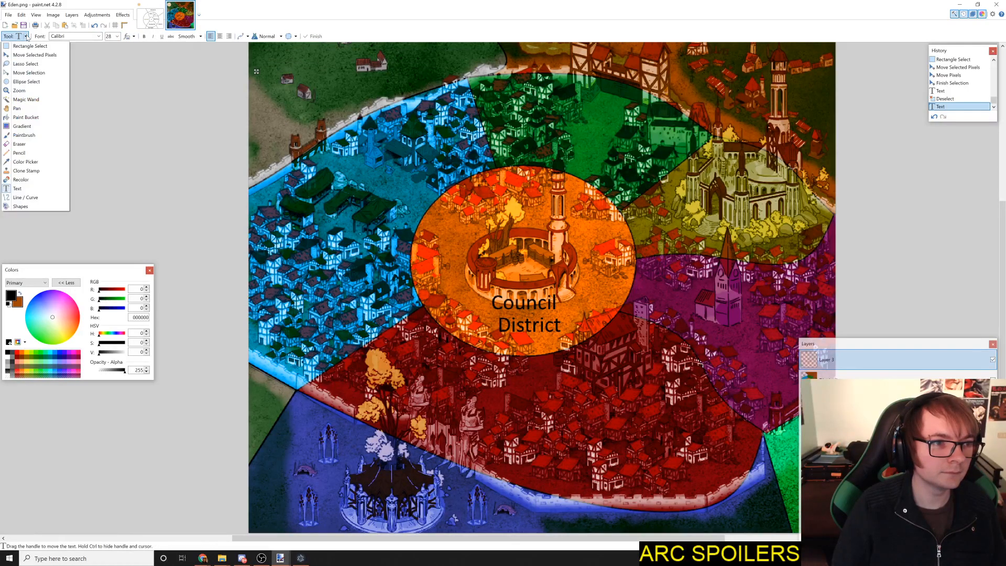
click(27, 37)
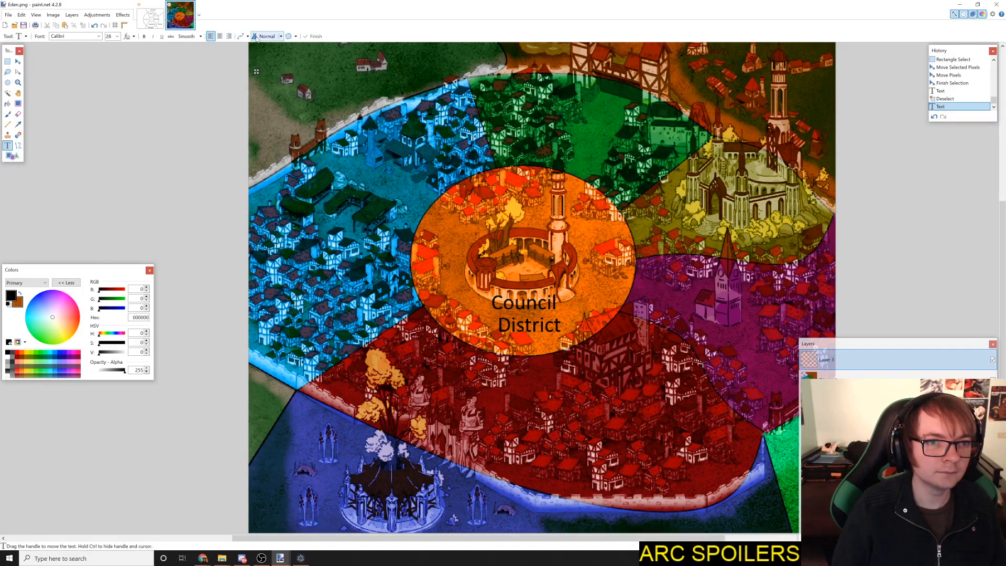
click(281, 37)
click(282, 37)
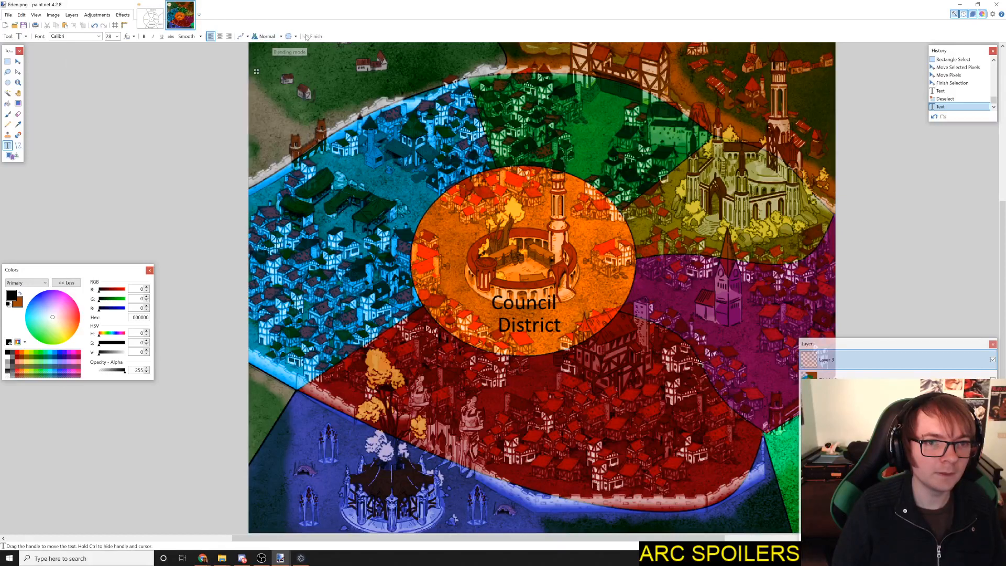
click(296, 37)
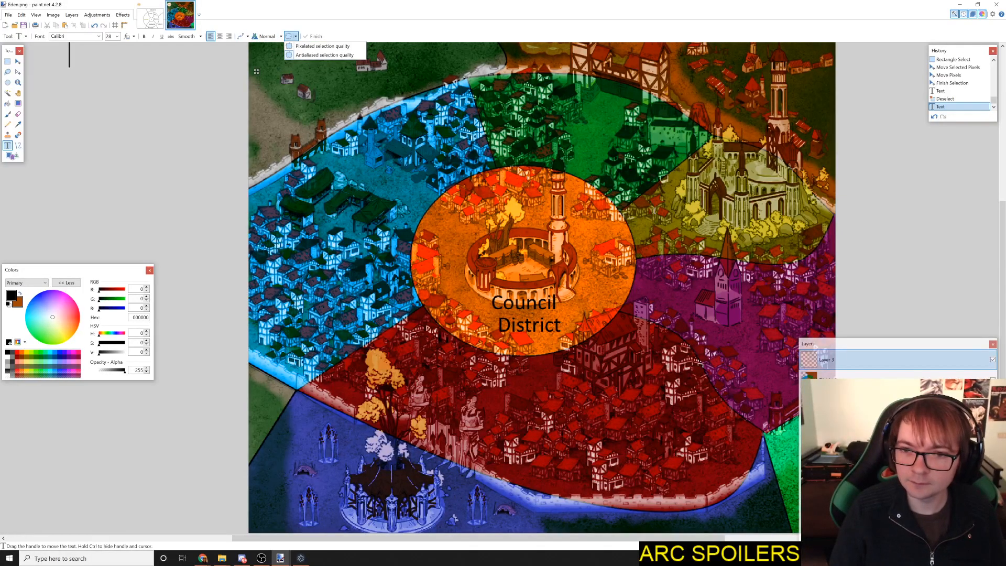
Step: Add a black two-line label "Market District" in the blue district and move it up towards the city's northern wall
click(350, 173)
text(M)
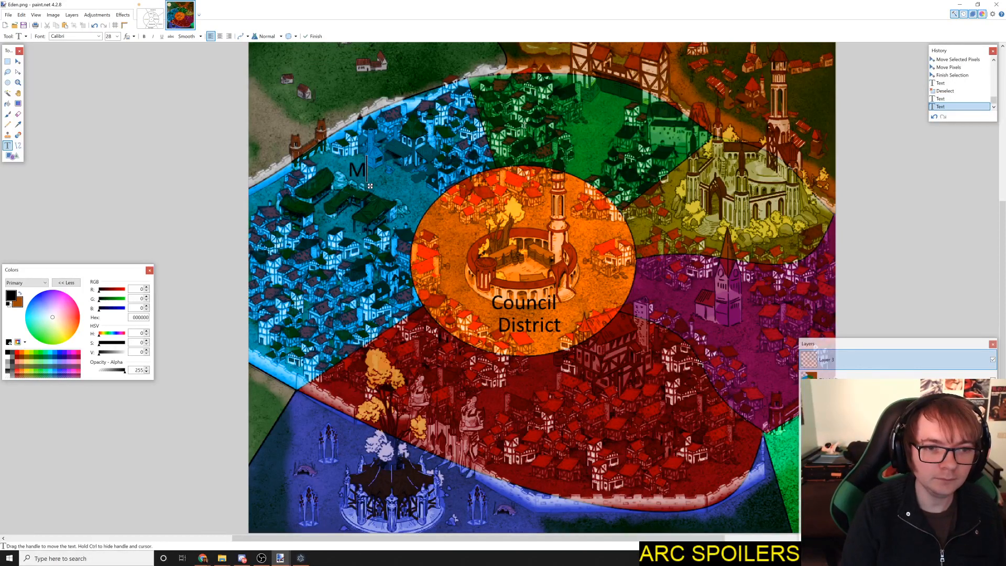
text(arket)
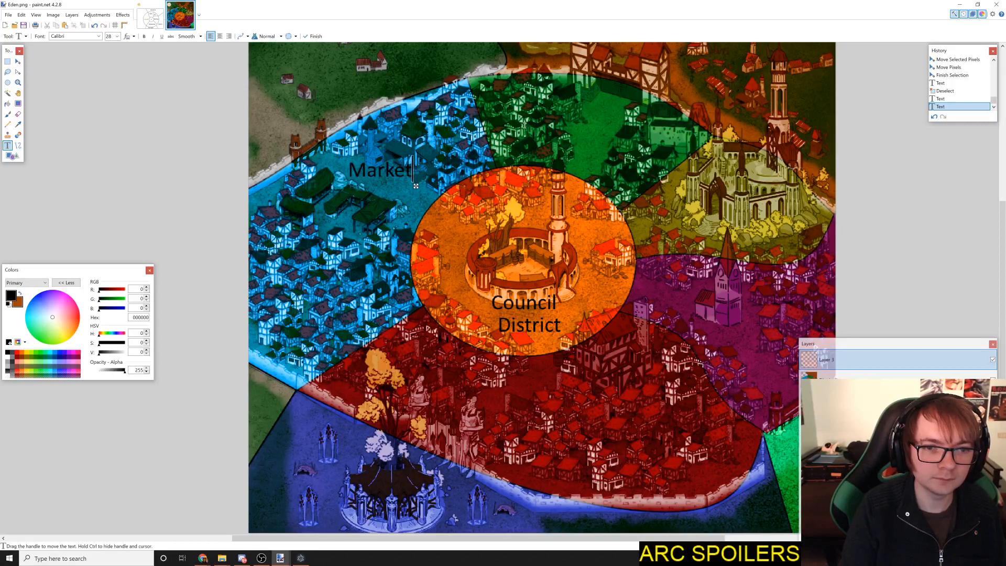
key(Return)
text(Di)
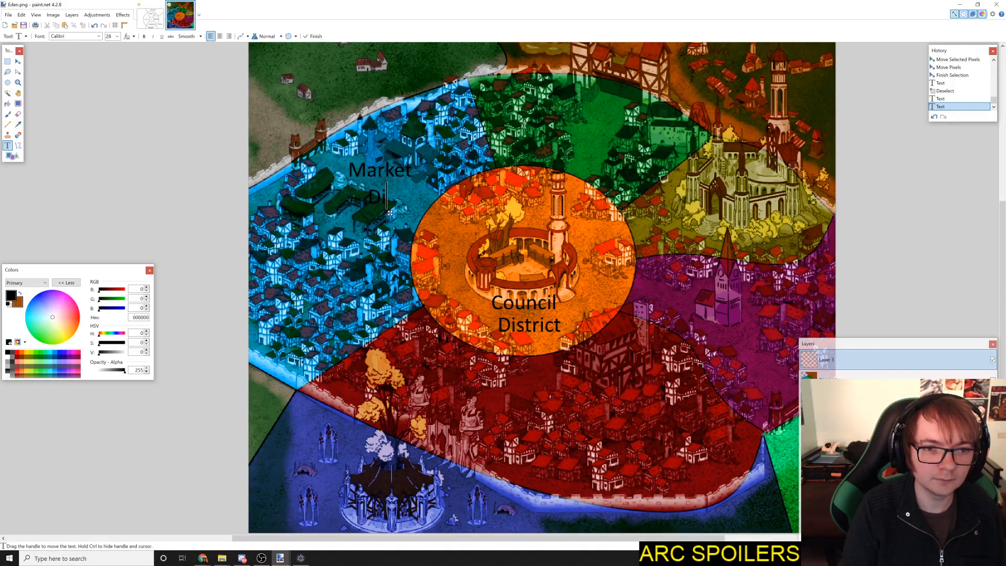
text(strict)
key(BackSpace)
key(BackSpace)
key(BackSpace)
key(BackSpace)
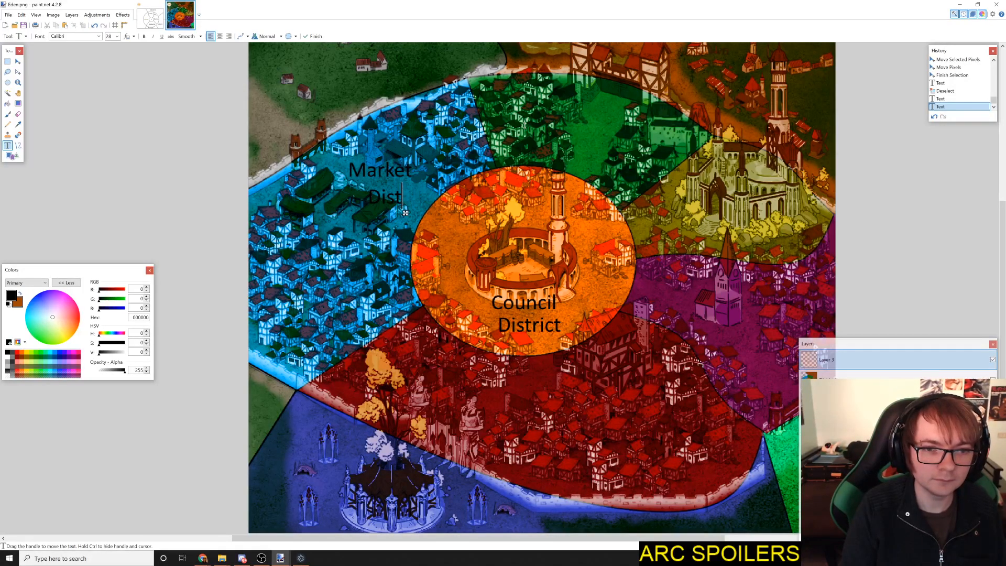
text(rict)
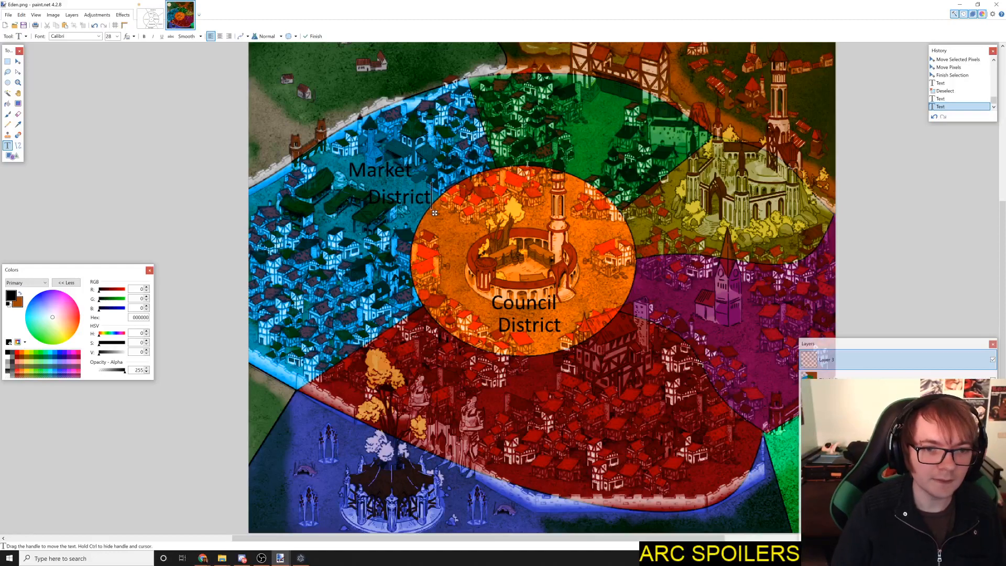
drag(435, 215, 471, 168)
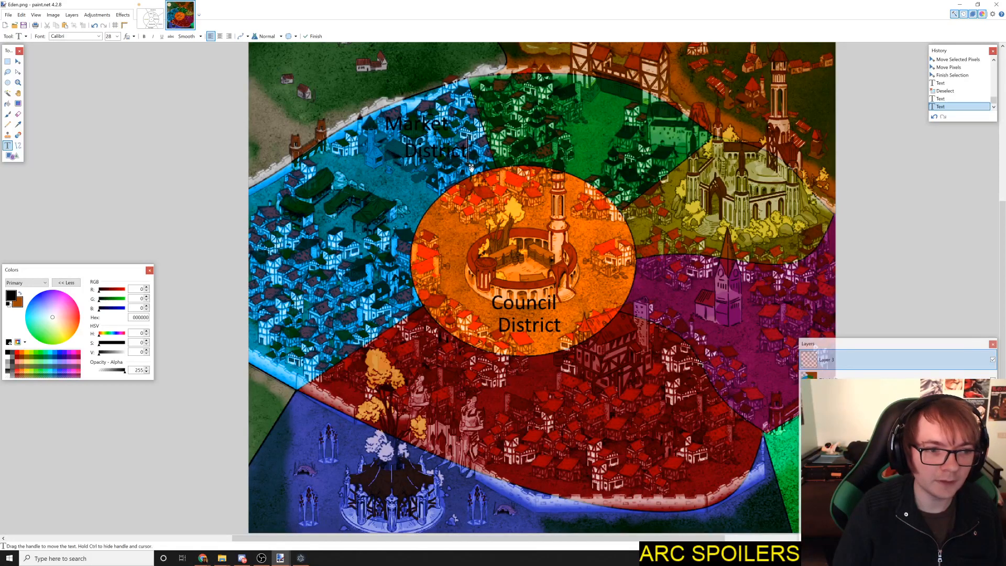
Step: Set the primary color to white and undo the black "Market District" label
key(ctrl+a)
click(11, 360)
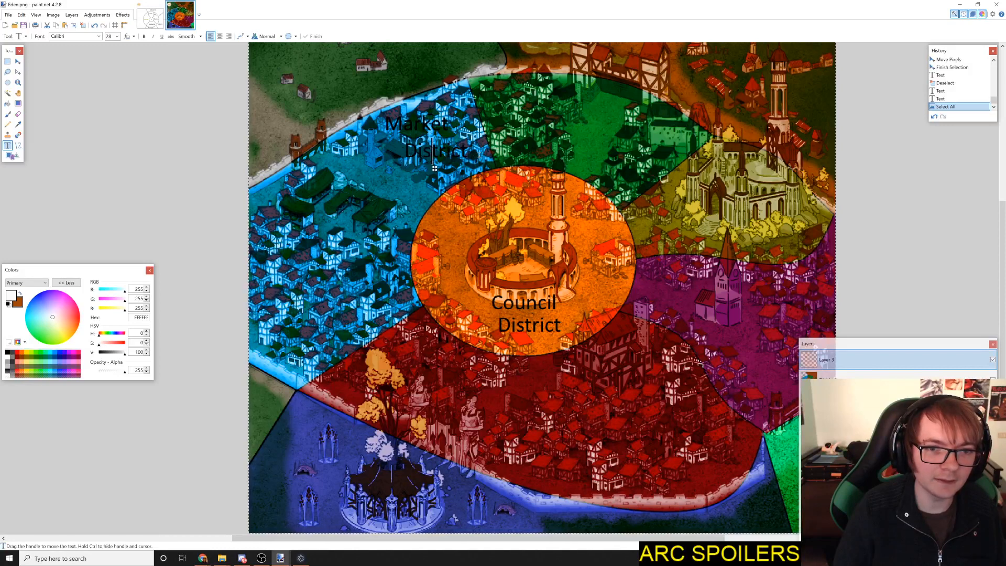
key(ctrl+z)
key(ctrl+z)
key(ctrl+z)
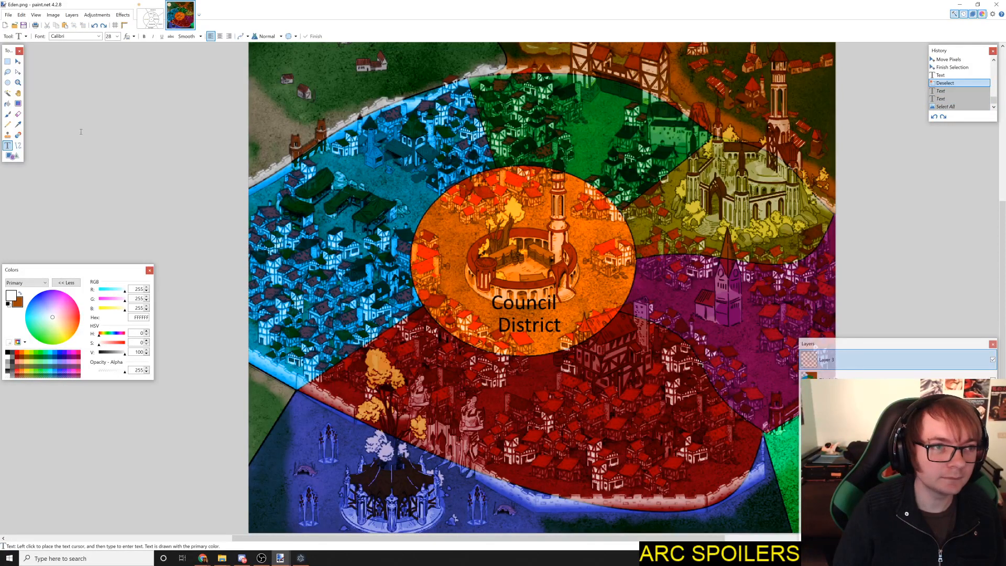
Step: Add a white one-line label "Castle District" in the blue district and move it towards the district's western side
click(361, 159)
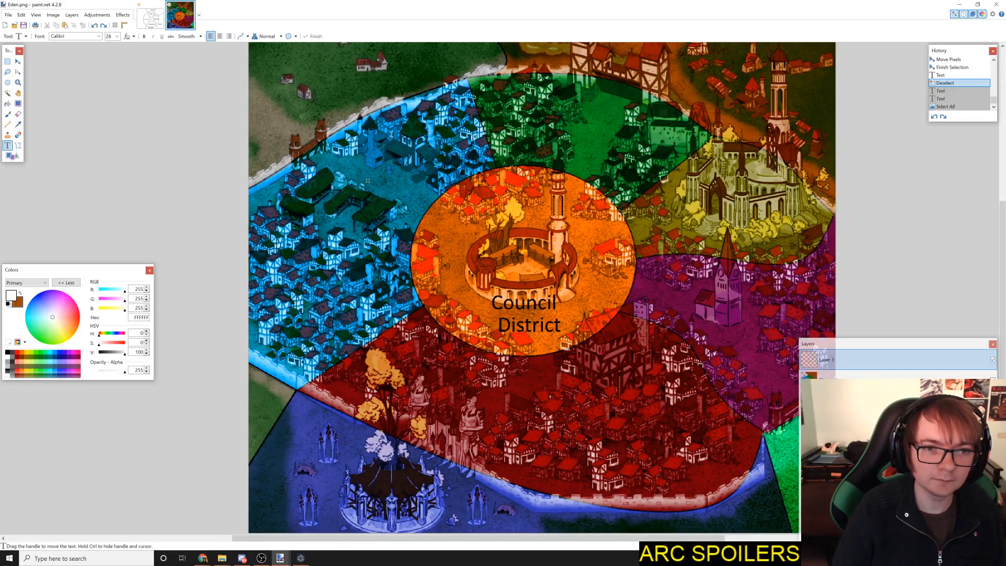
text(Castle Di)
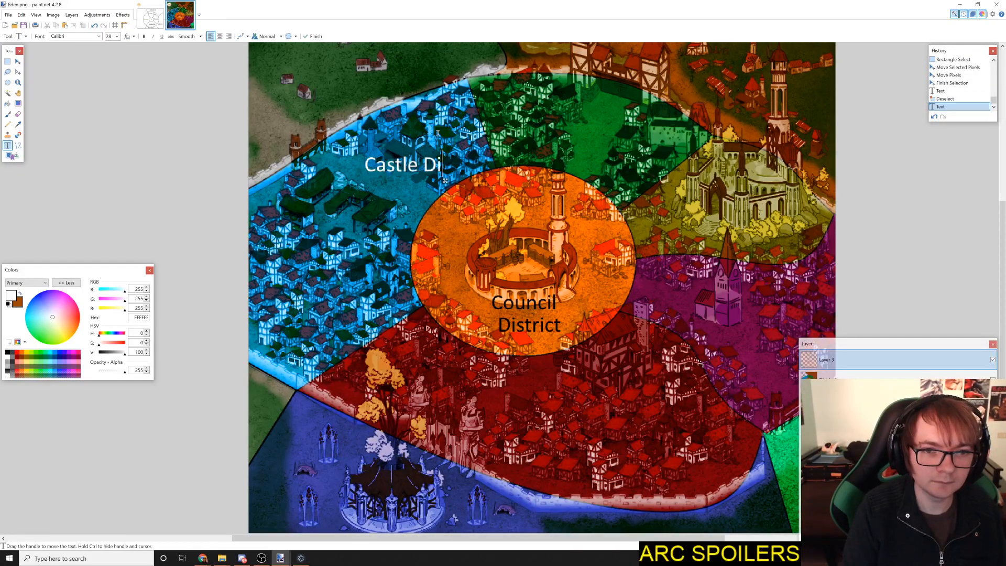
text(strict)
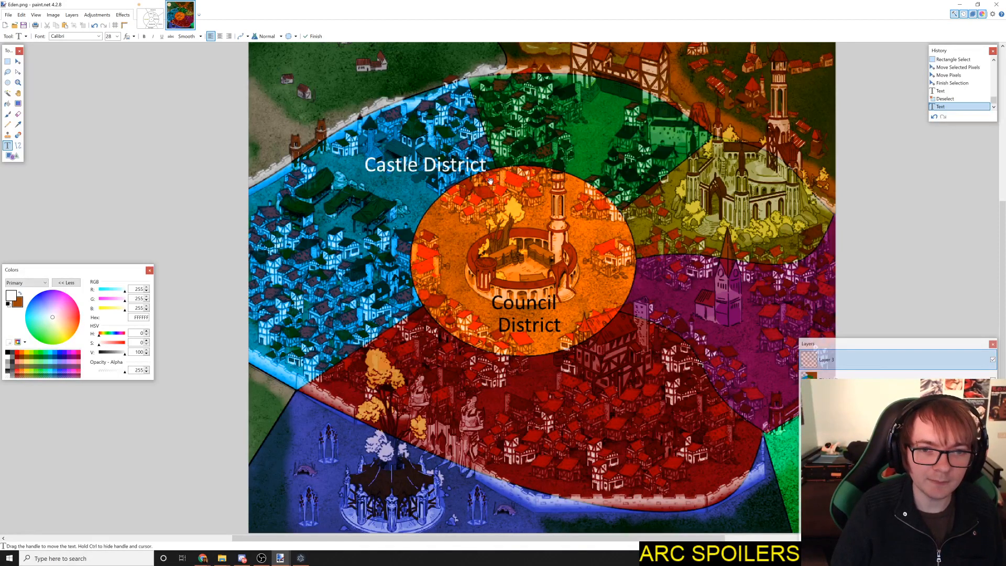
drag(490, 182, 399, 222)
Step: Undo the white "Castle District" label in the blue district and add a white "Market District" label there, nudged clear of the central circle
key(ctrl+a)
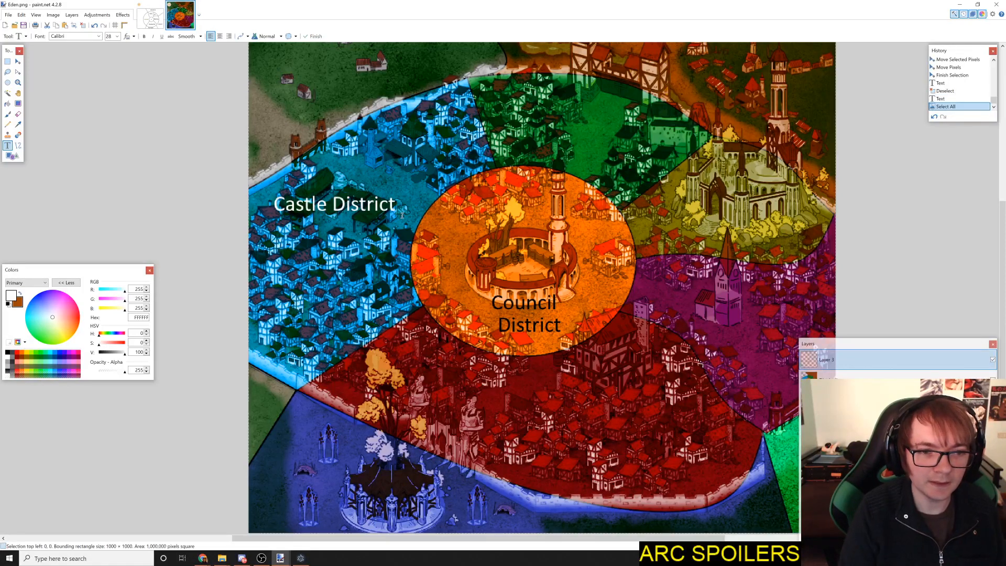
key(ctrl+z)
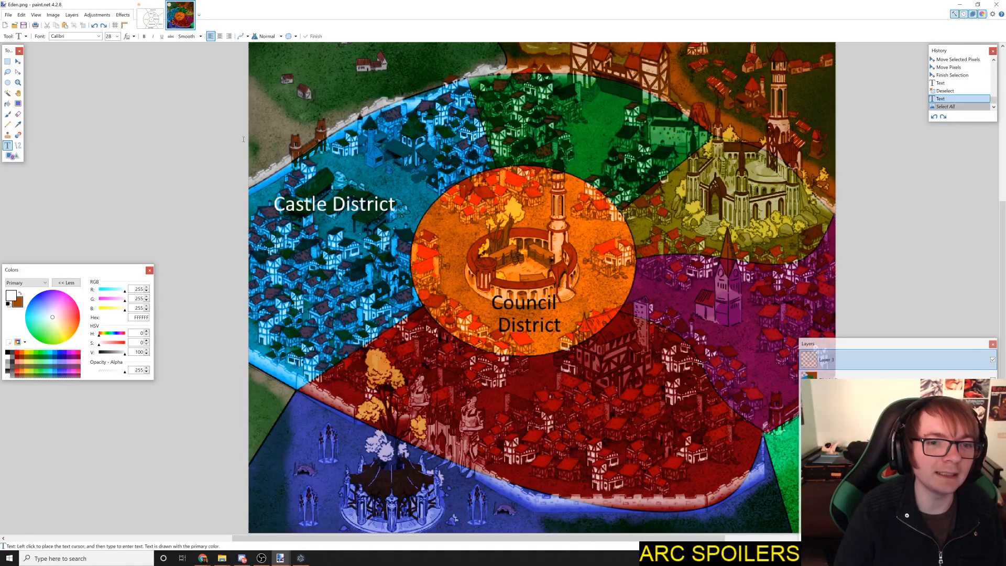
key(ctrl+z)
click(281, 204)
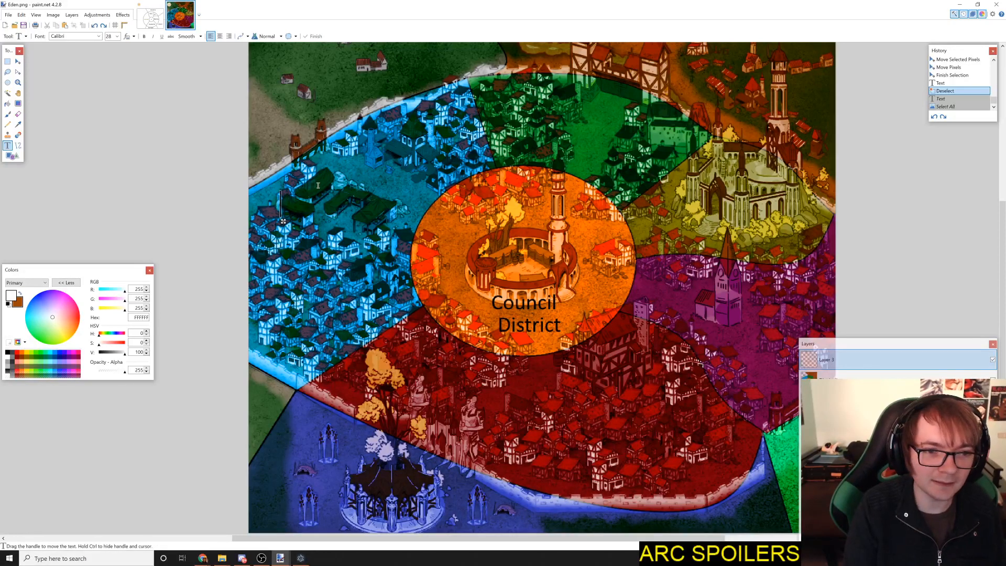
text(Market District)
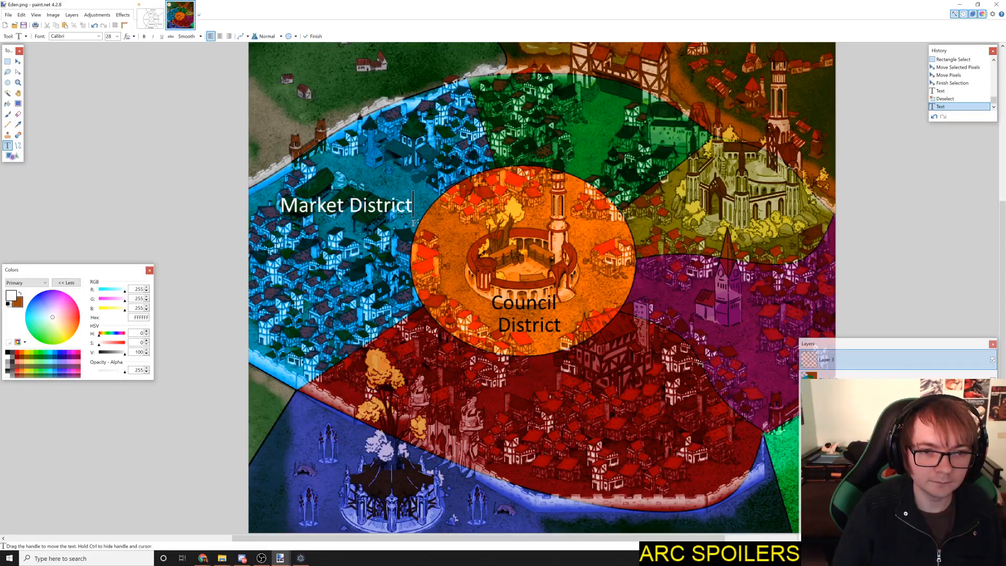
drag(417, 221, 405, 224)
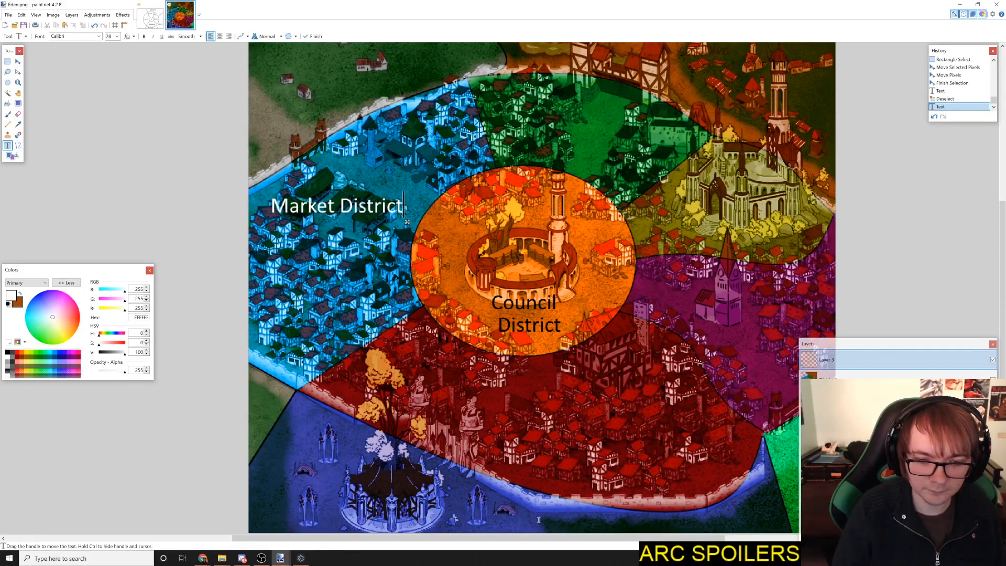
Step: Check the district names in the sketch image and add a white "Fair Gate" label below the city's southern wall
click(151, 18)
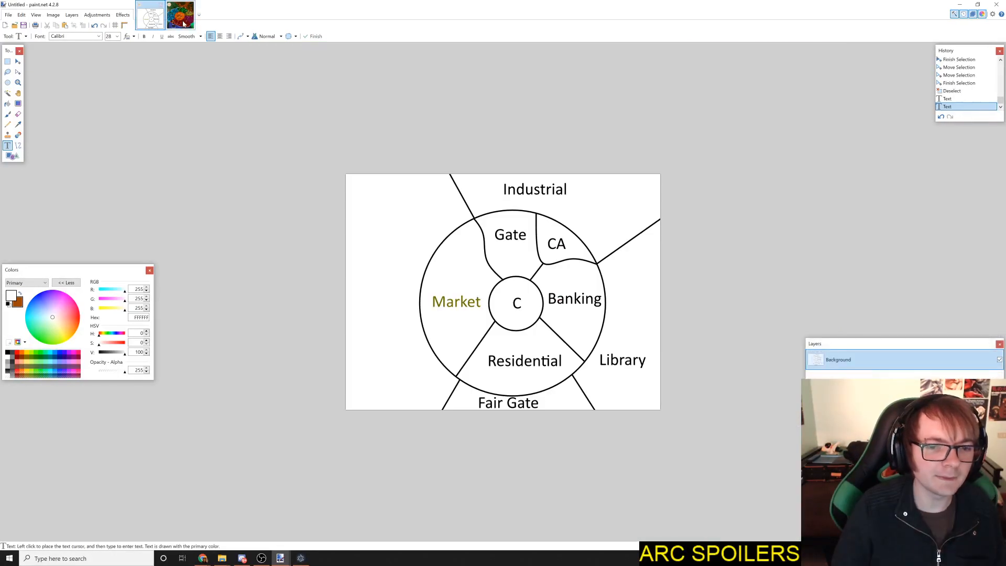
click(181, 20)
click(521, 519)
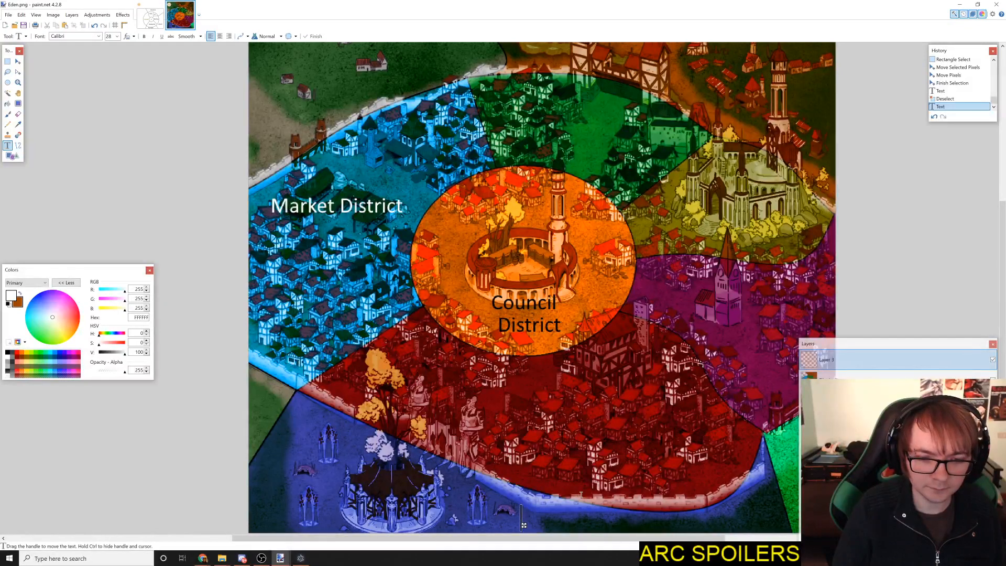
scroll(521, 524, right, 2)
text(Fair Gate)
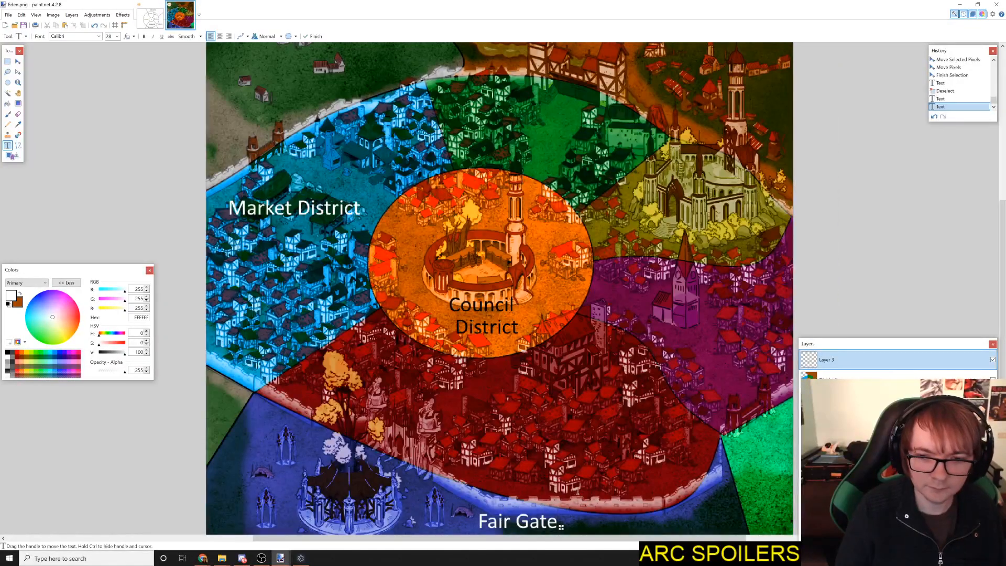
Step: Add a white "Bank District" label in the purple district and shift it slightly to fit inside the area
click(669, 327)
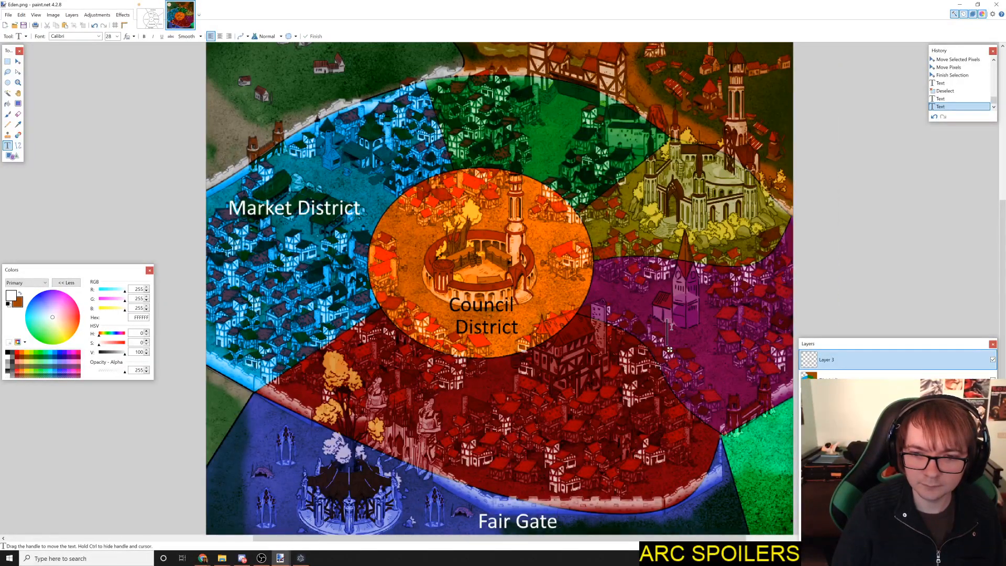
text(Bank District)
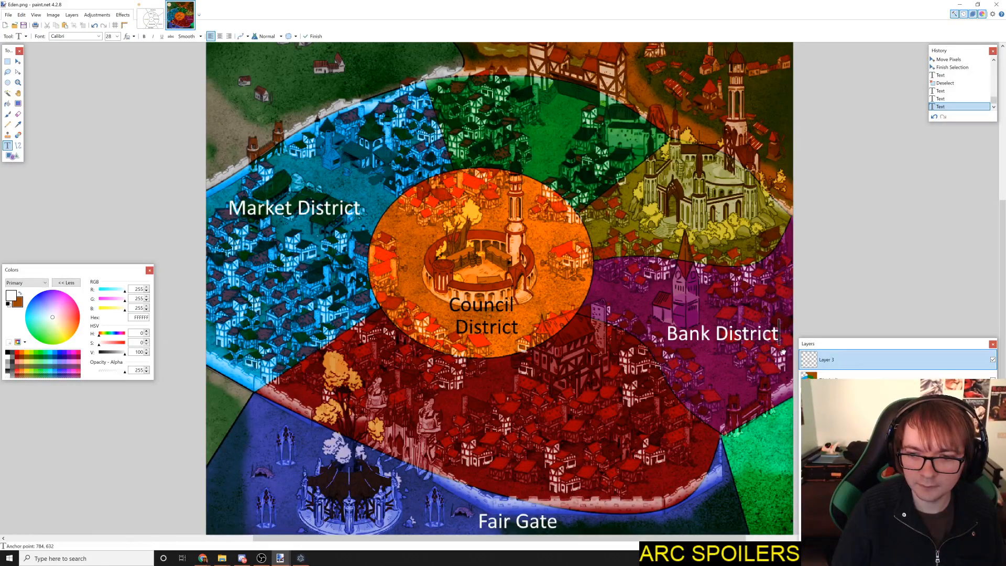
drag(782, 350, 768, 353)
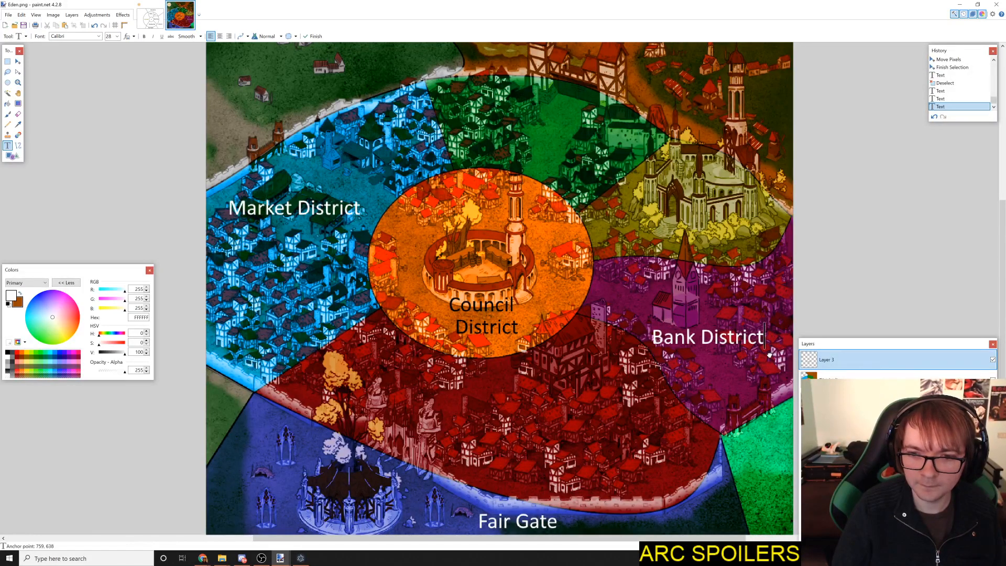
Step: Add a white "Castle District" label in the yellow district and move it just below the castle
click(624, 192)
text(Ca)
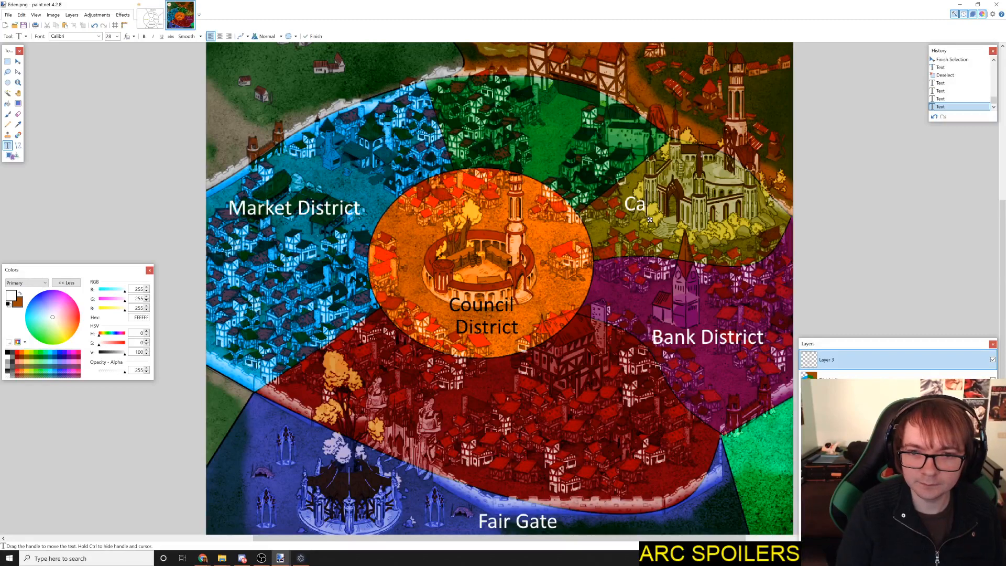
text(stle District)
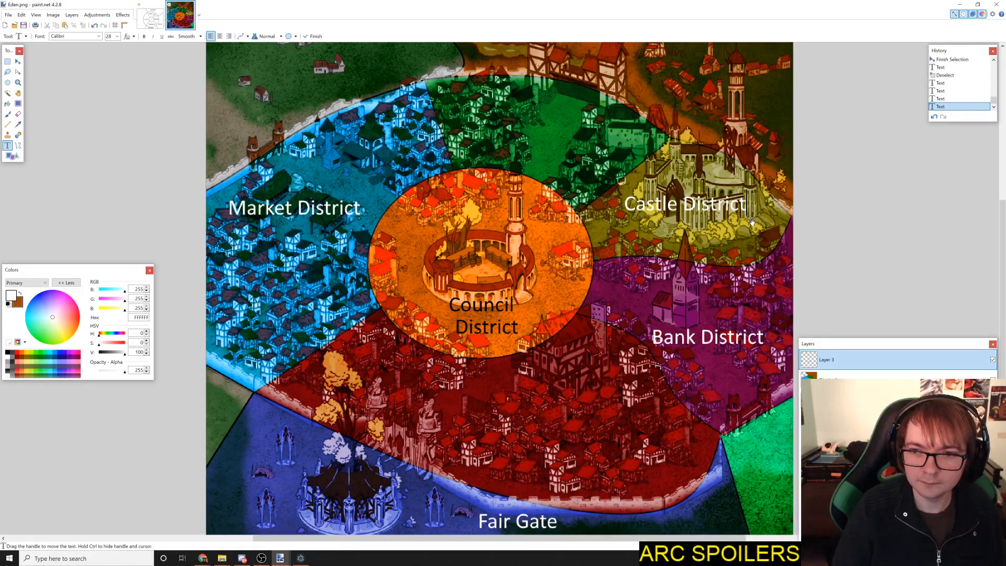
drag(750, 219, 756, 258)
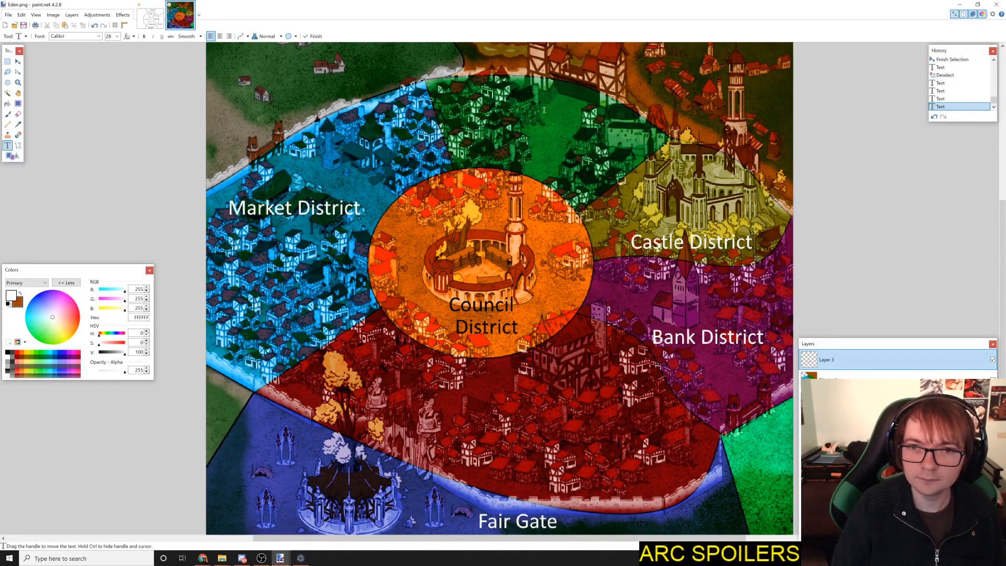
Step: Add a white "Gate District" label in the green district inside the northern wall and nudge it towards the district's middle
click(494, 125)
text(G)
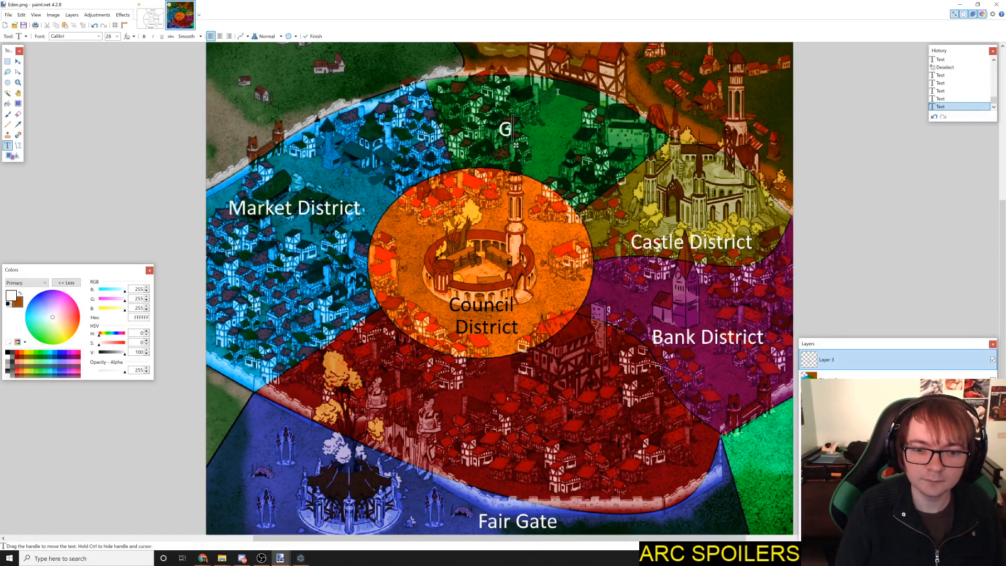
text(ate District)
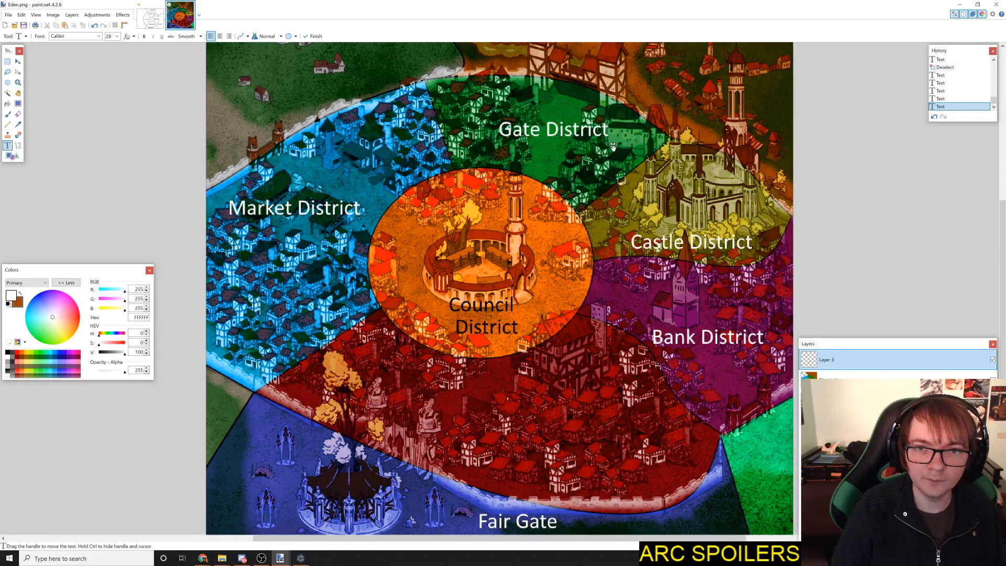
drag(612, 145, 603, 154)
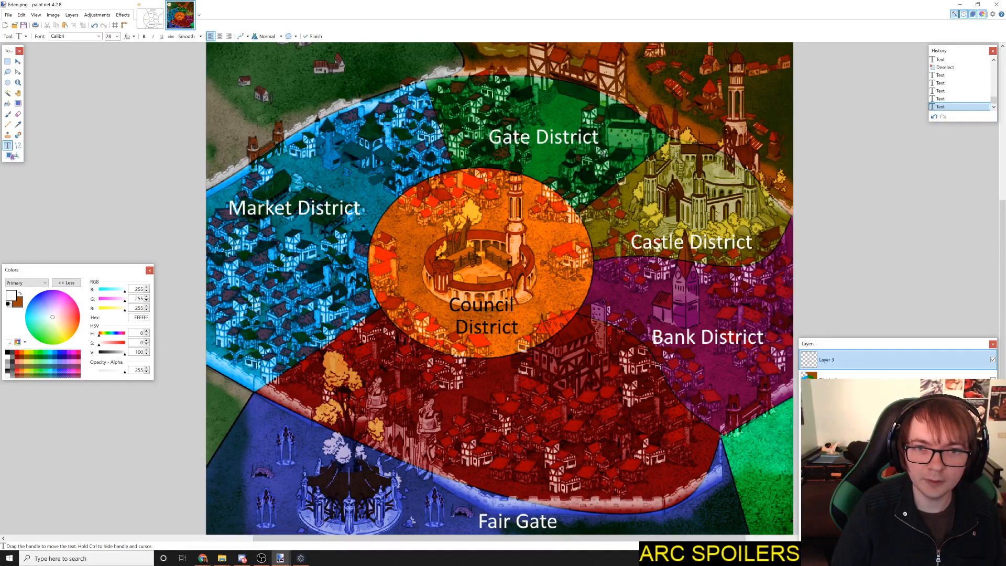
Step: Add a white two-line label "River Mills" in the orange-brown area outside the northern gate
scroll(603, 152, up, 4)
click(601, 108)
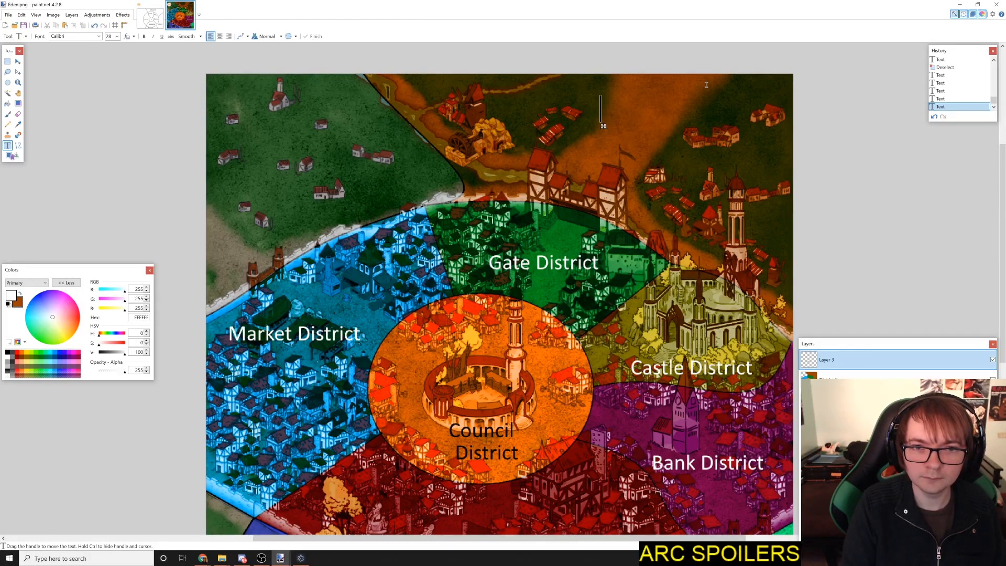
text(R)
key(BackSpace)
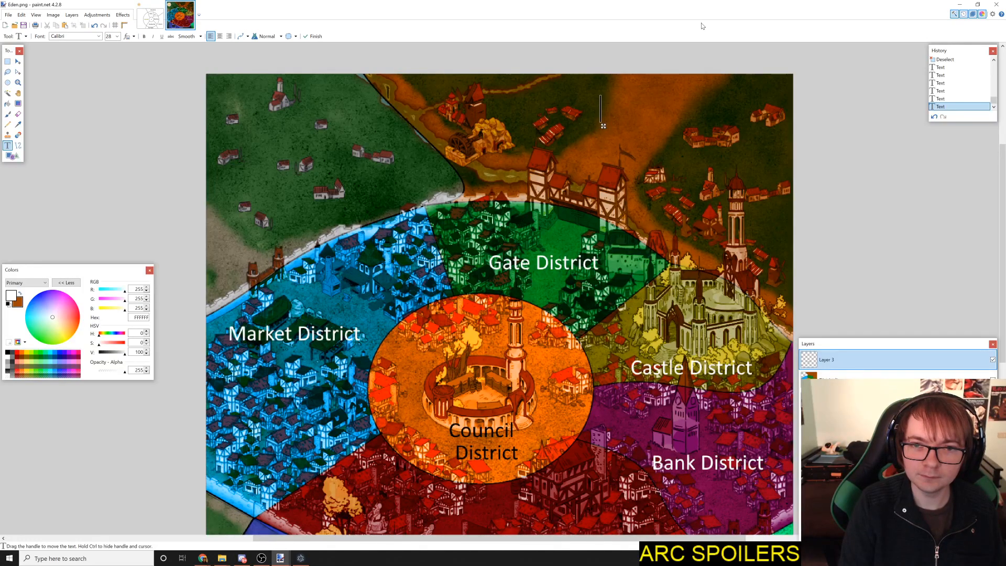
text(River)
key(Return)
text(Mil)
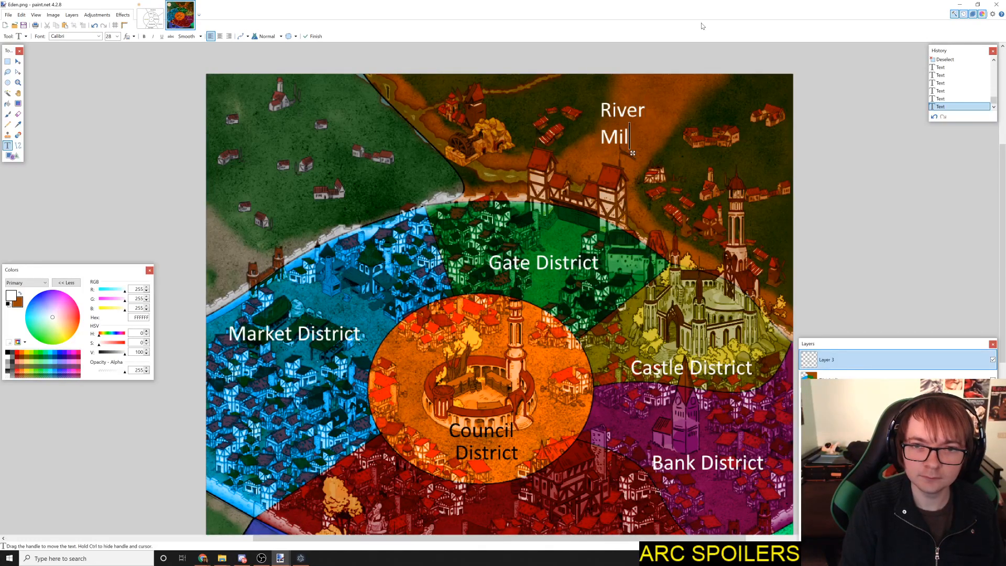
text(ls)
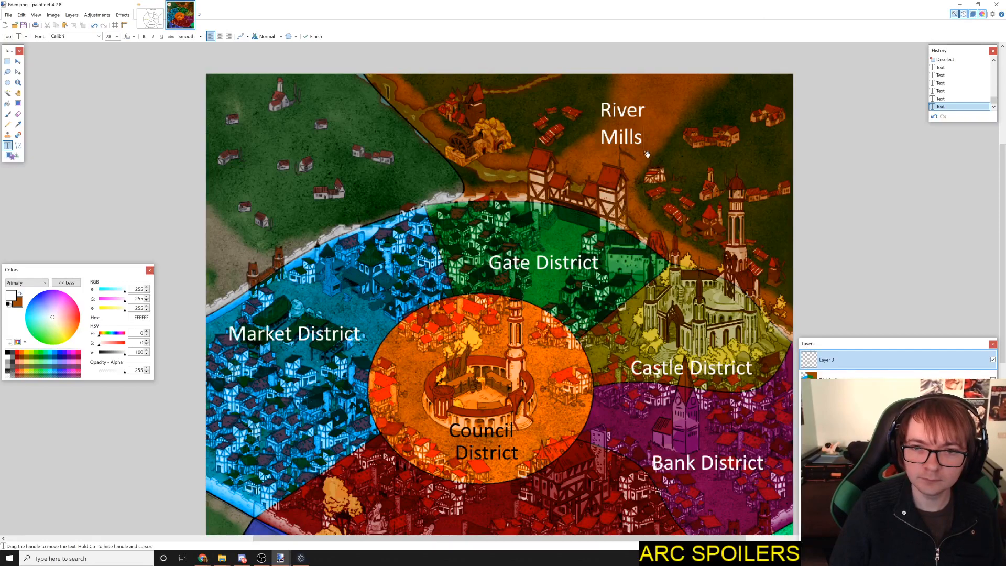
Step: Add a white "Library" label in the bright green southeastern area and move it fully inside the map's edge
scroll(647, 154, down, 3)
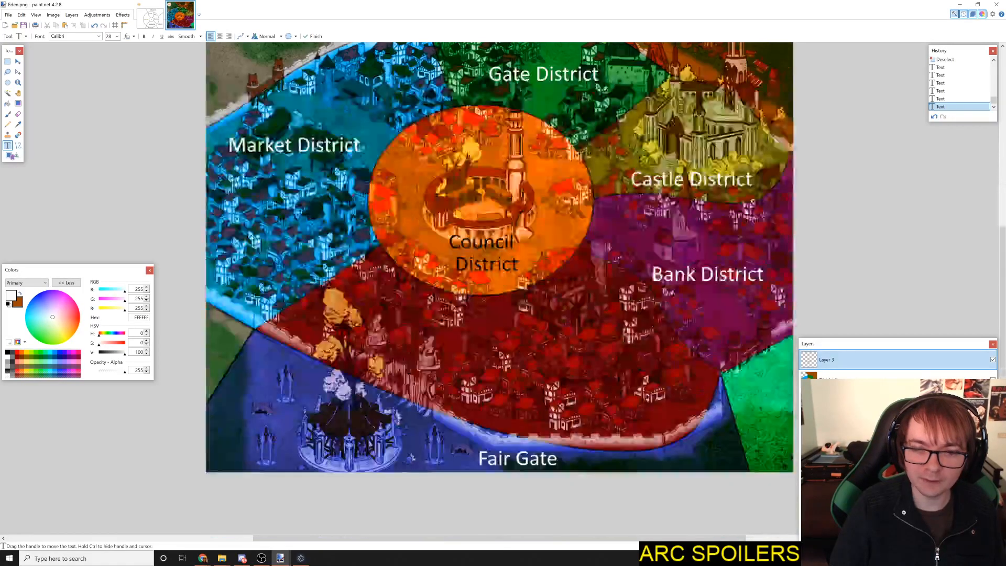
scroll(734, 252, down, 3)
click(750, 236)
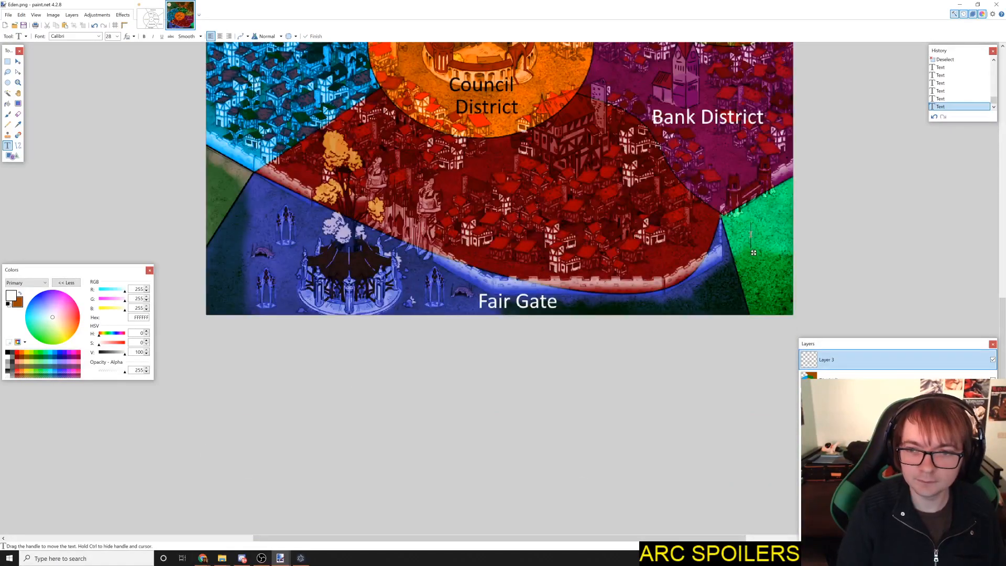
text(Lib)
key(BackSpace)
key(BackSpace)
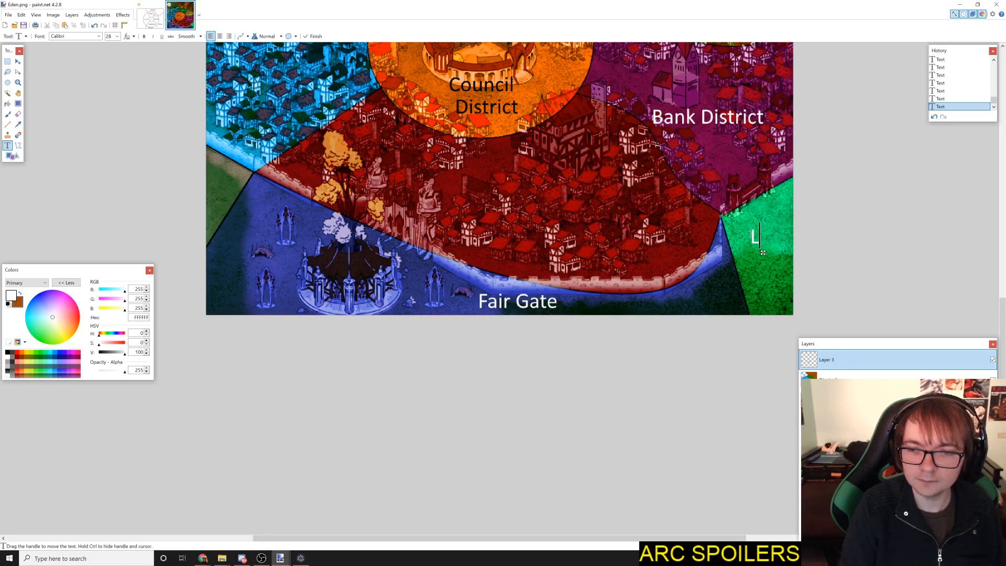
text(ibra)
scroll(760, 247, up, 2)
scroll(754, 239, right, 5)
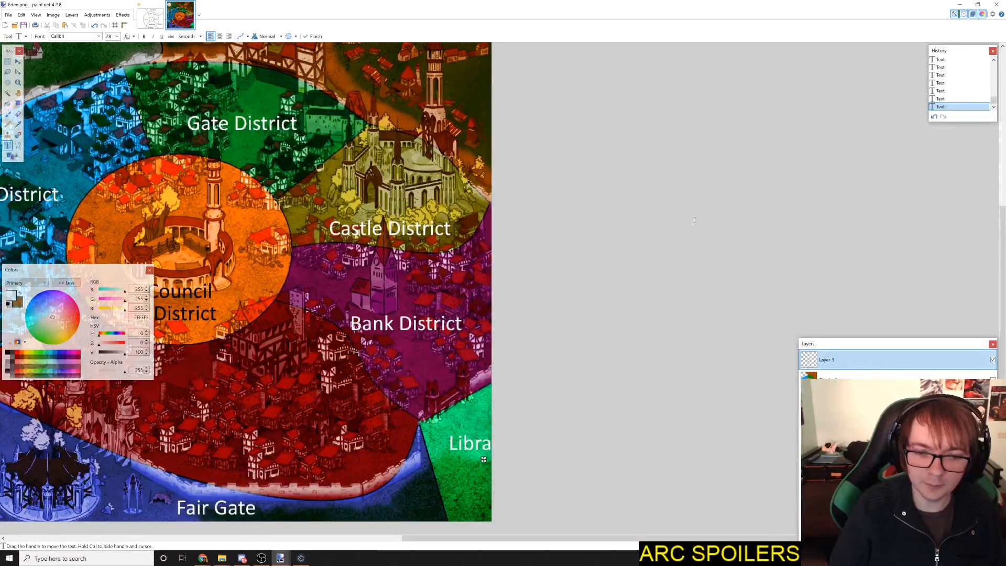
text(ry)
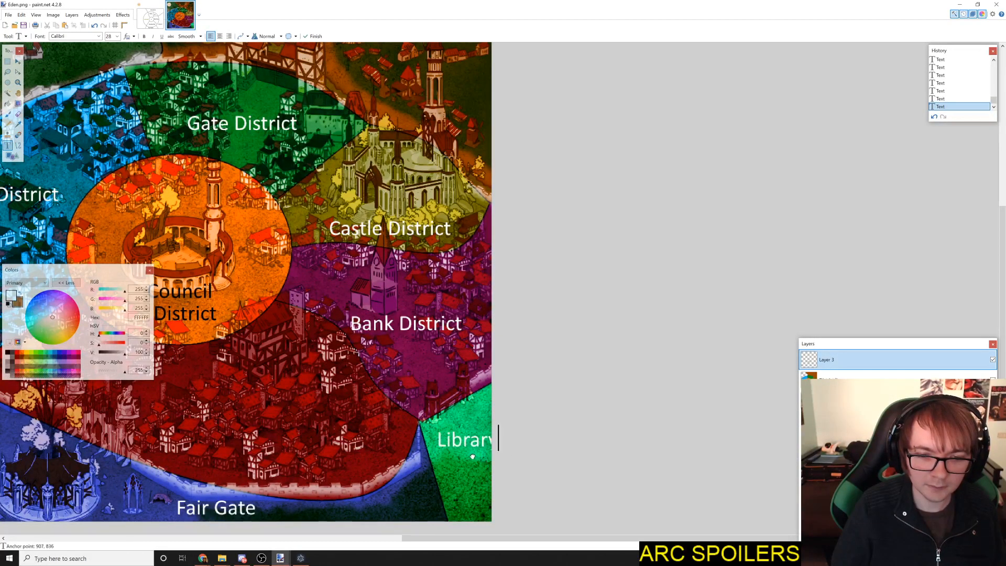
drag(483, 460, 461, 448)
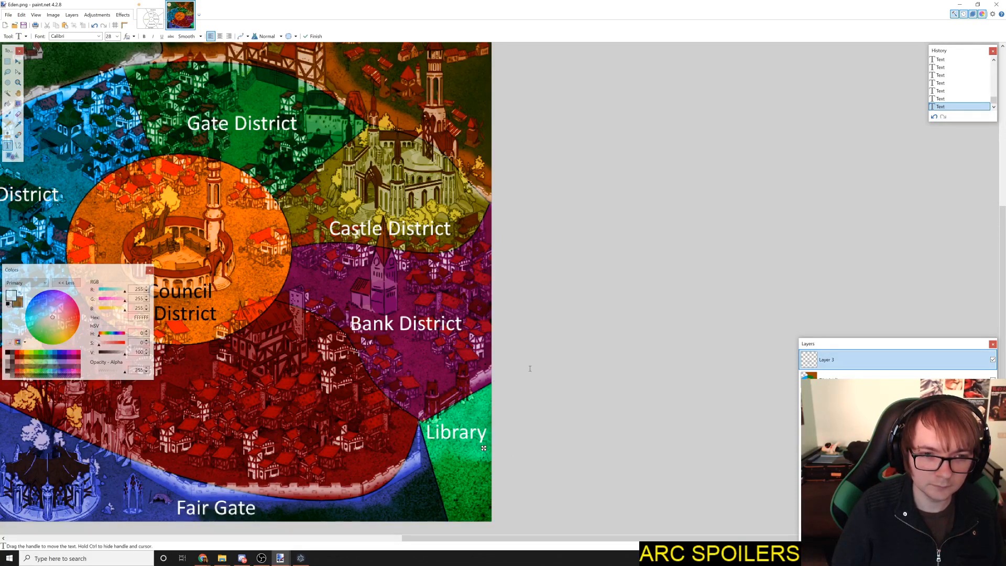
Step: Look over the whole map to review the placement of the district labels and the areas still lacking a name
drag(453, 383, 565, 519)
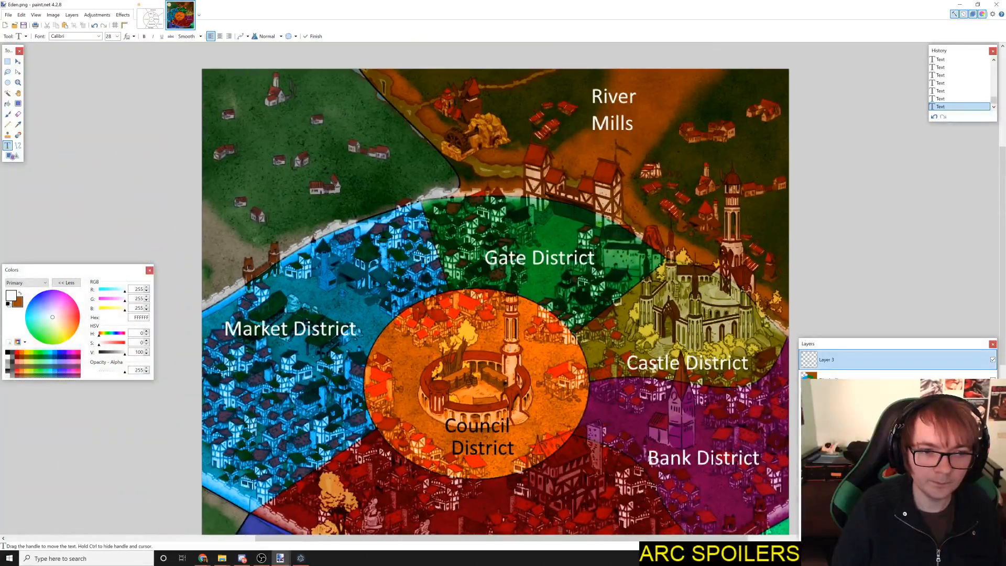
drag(490, 319, 391, 395)
scroll(460, 332, down, 5)
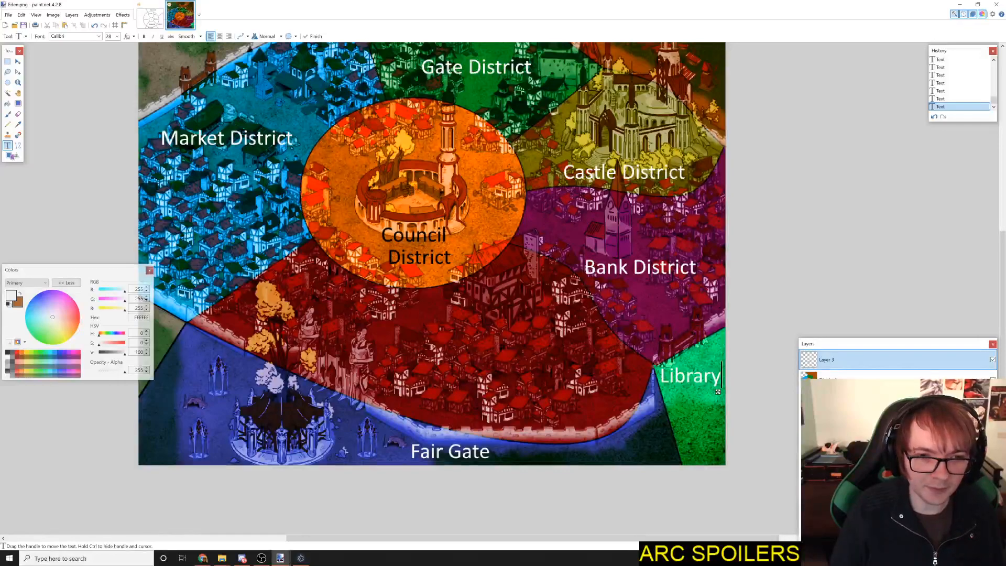
drag(456, 334, 488, 439)
drag(432, 305, 449, 405)
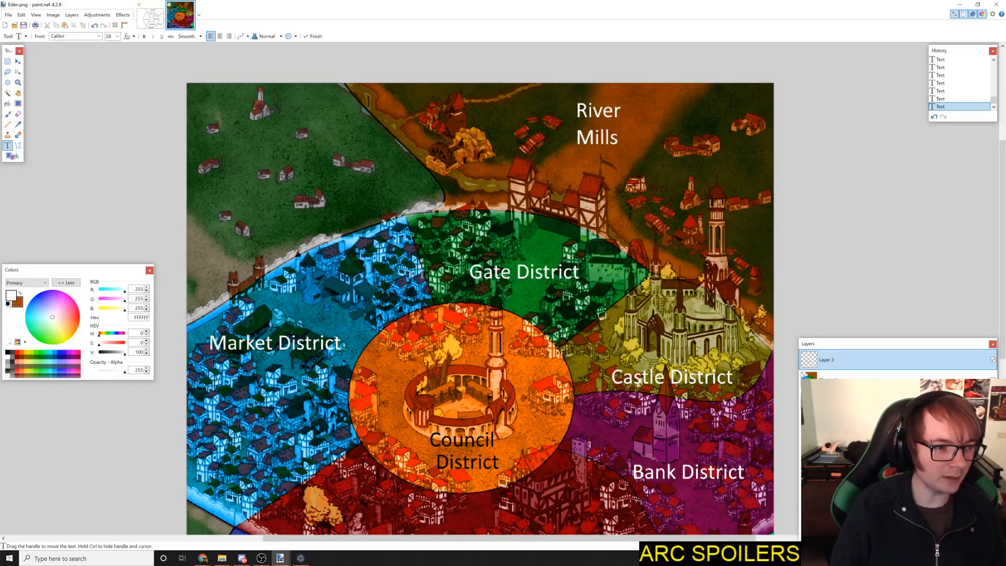
drag(461, 370, 500, 209)
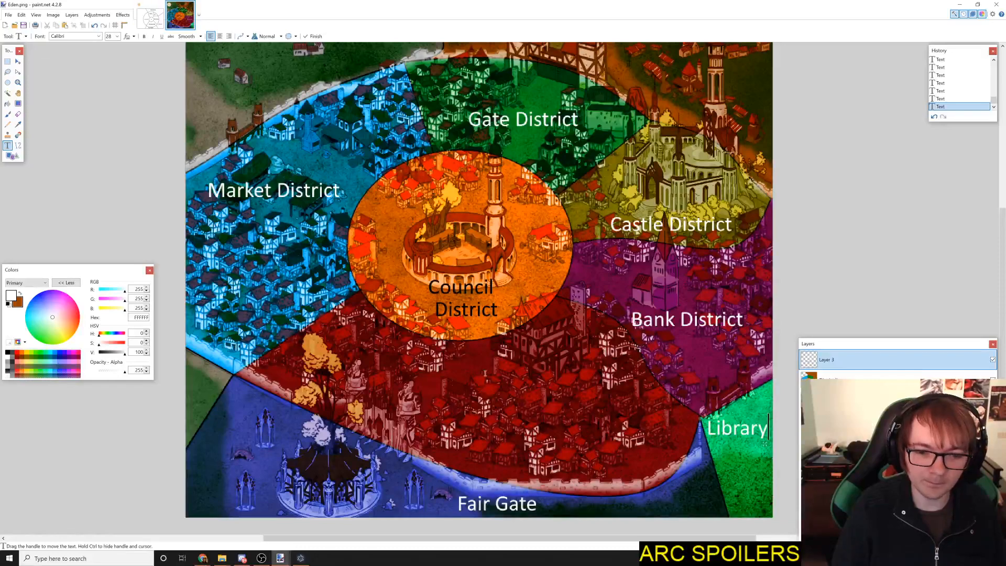
drag(486, 399, 485, 350)
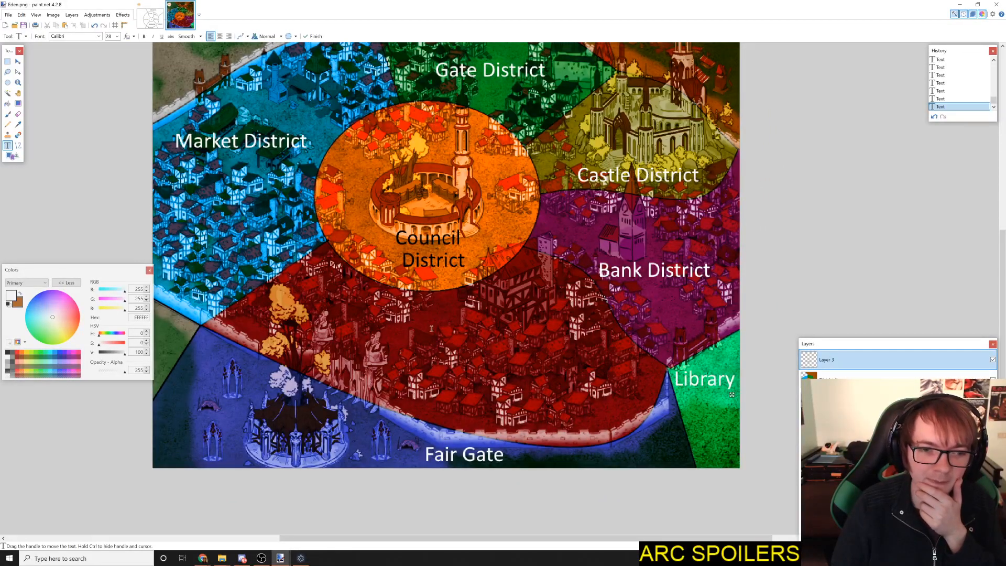
drag(462, 212, 446, 279)
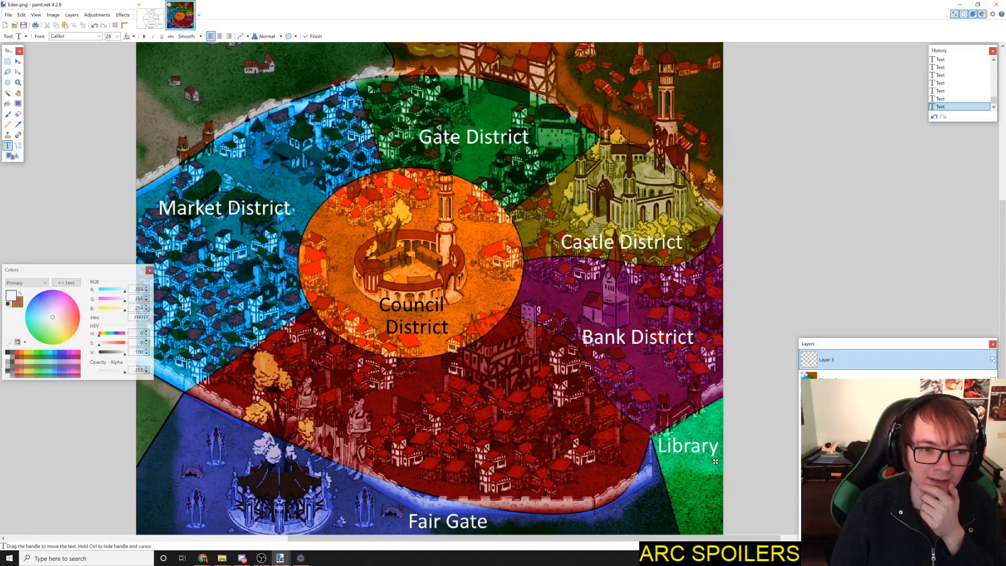
drag(281, 254, 351, 291)
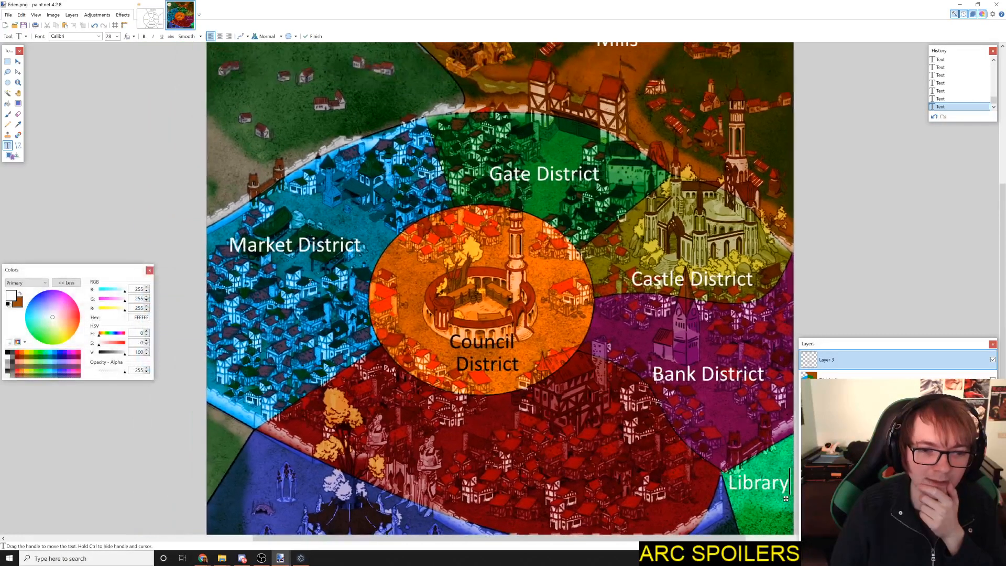
scroll(383, 270, right, 3)
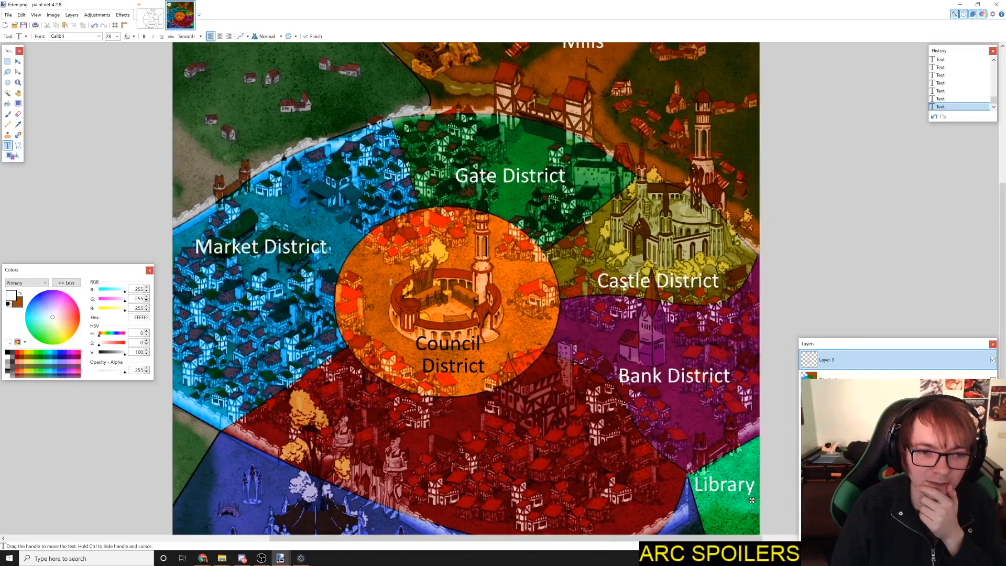
Step: Erase the black "Council District" label from the orange central circle and start a new white text just below the round building
drag(383, 270, 354, 197)
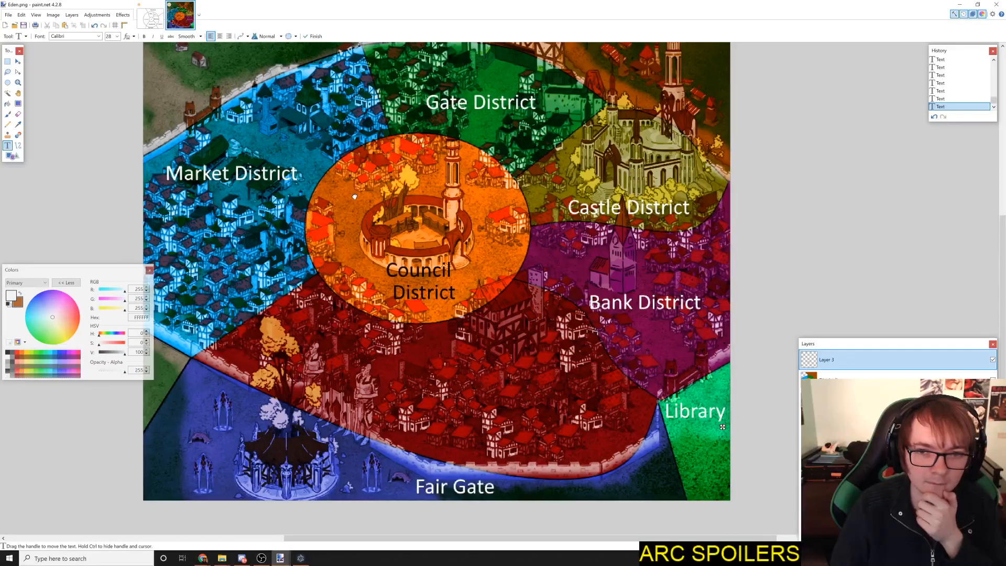
drag(399, 290, 412, 340)
drag(465, 420, 452, 342)
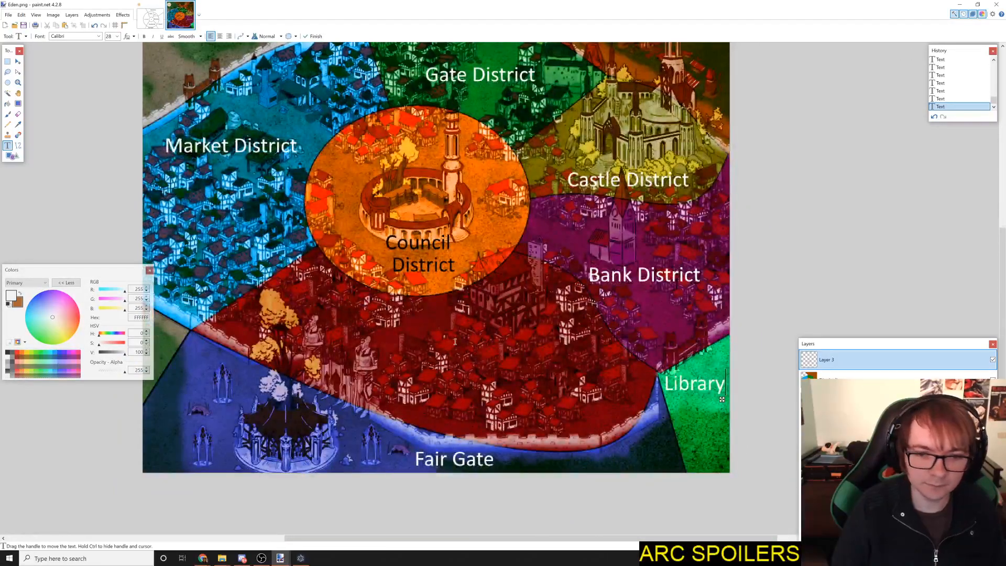
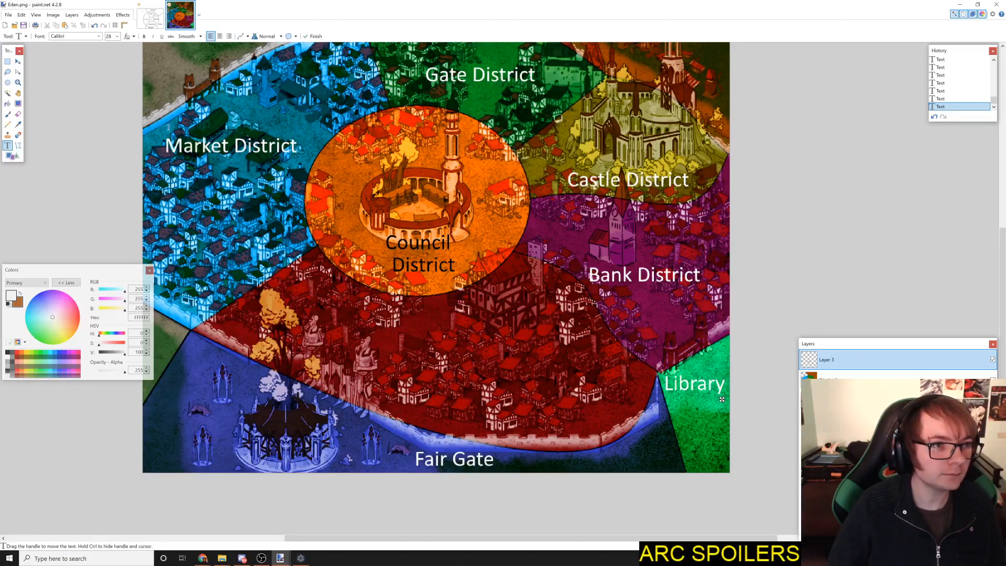
click(7, 61)
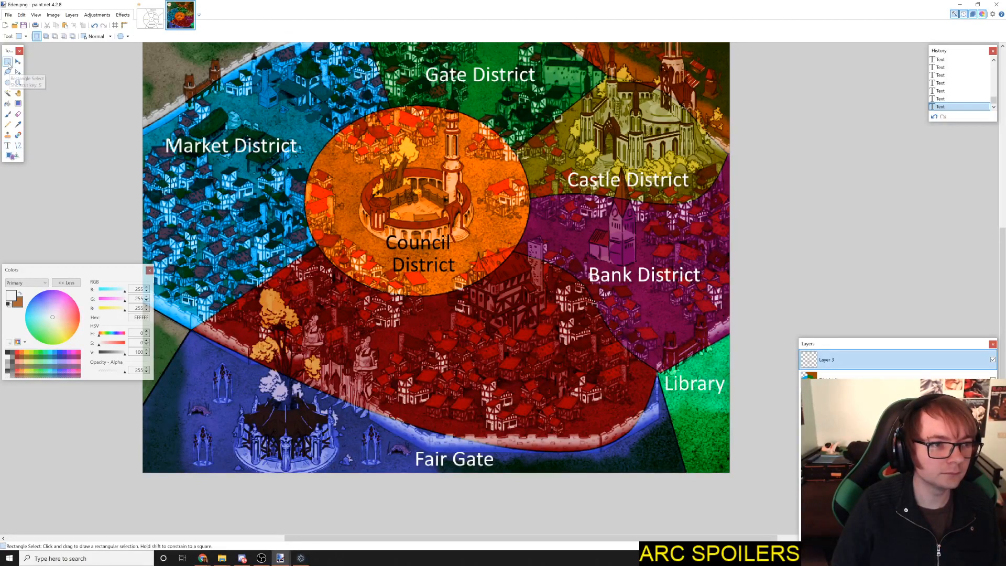
drag(462, 278, 365, 226)
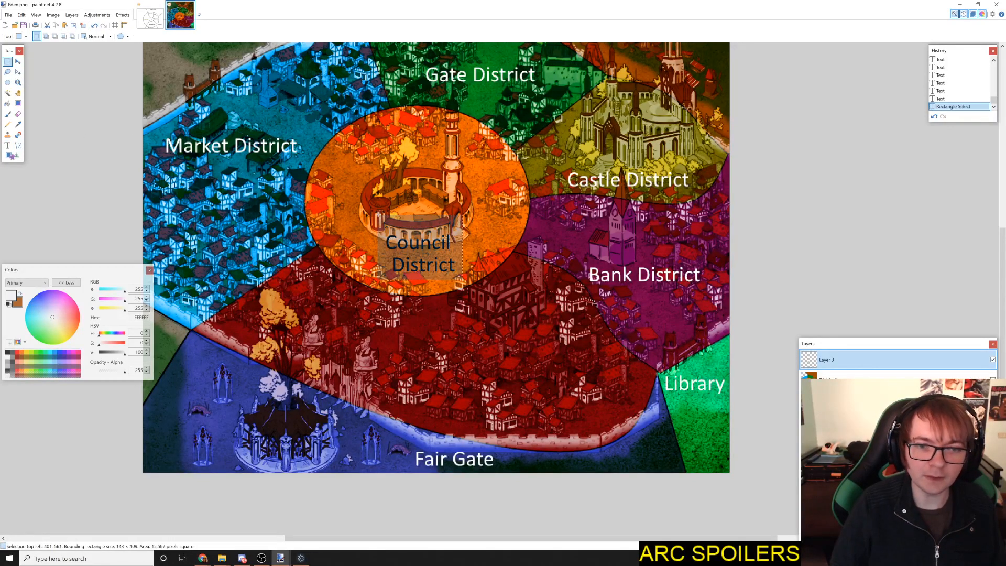
key(Delete)
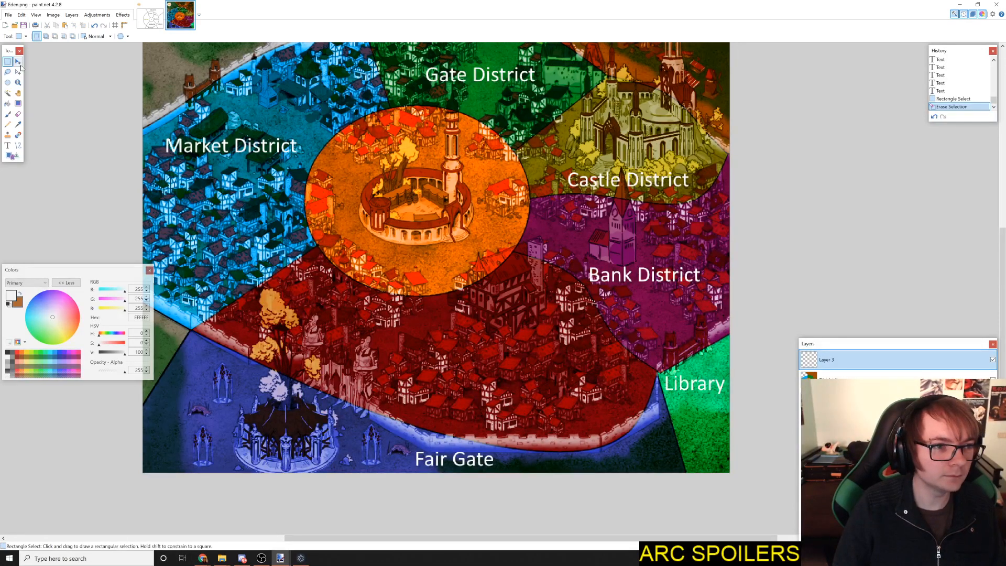
click(8, 145)
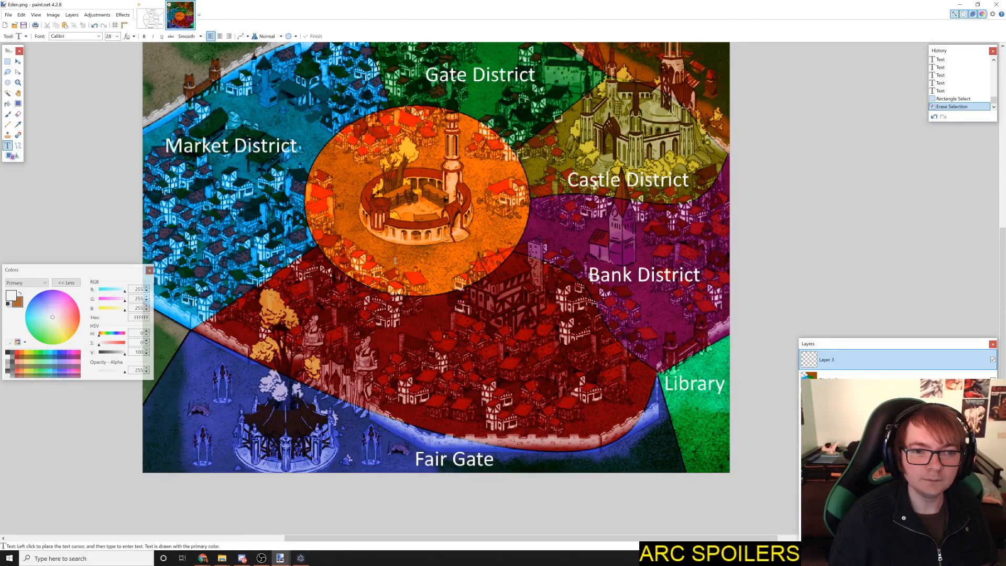
scroll(395, 261, up, 3)
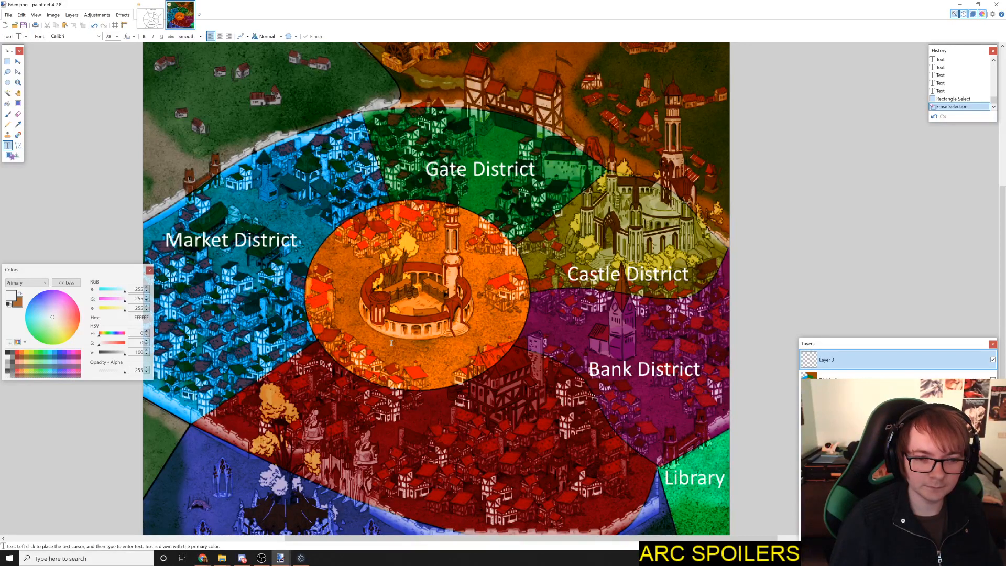
click(391, 342)
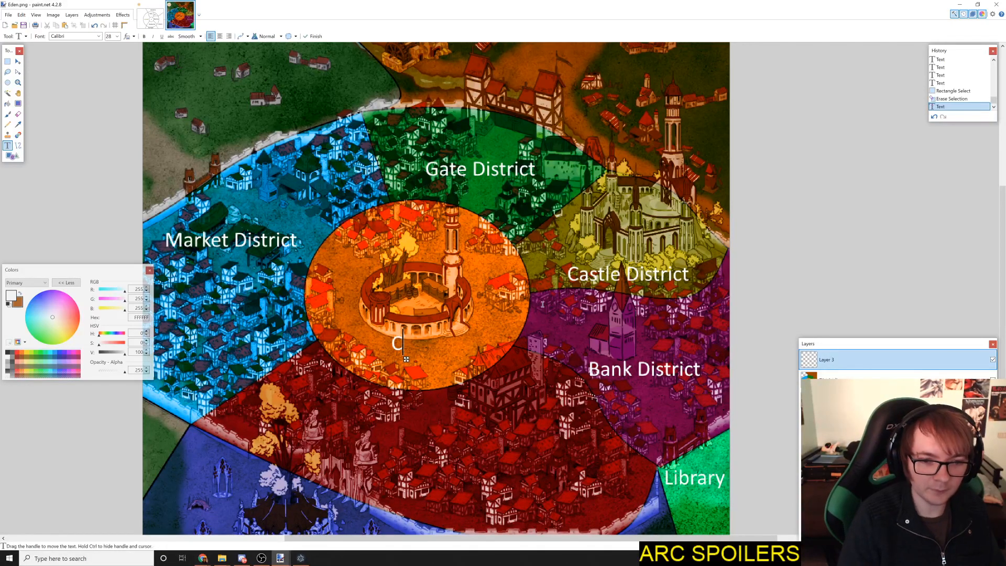
text(Coun)
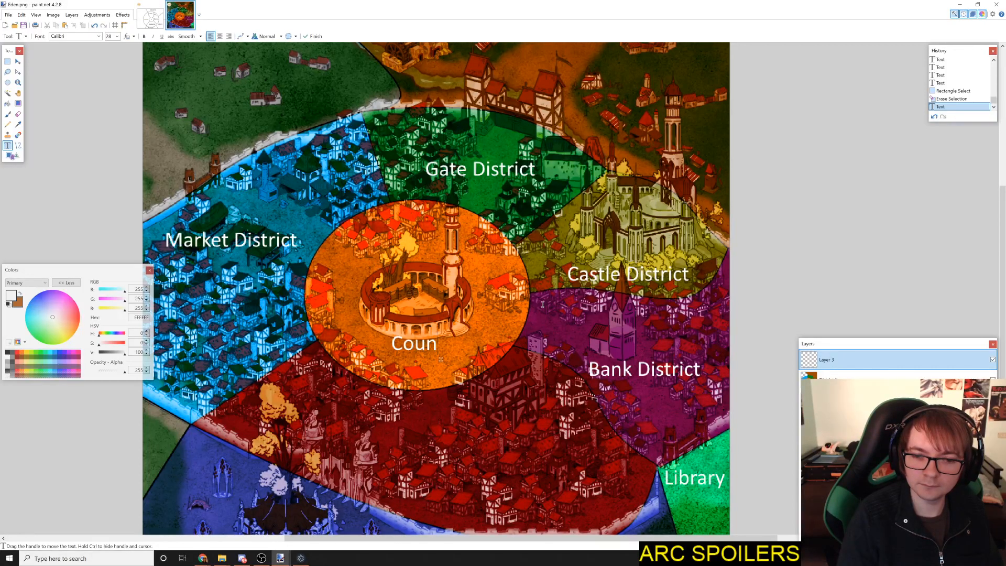
text(cil Hi)
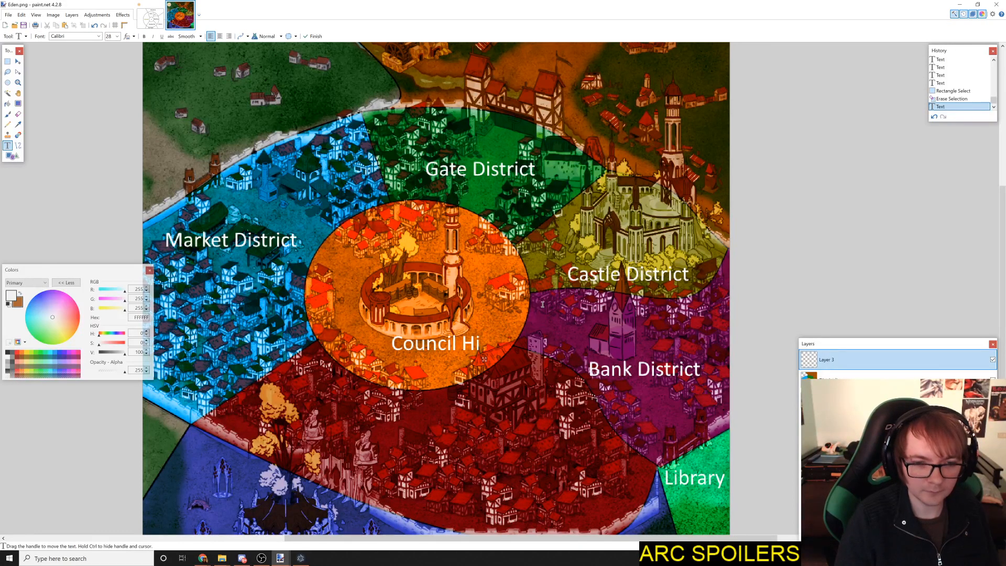
key(BackSpace)
key(BackSpace)
key(BackSpace)
key(BackSpace)
key(BackSpace)
key(BackSpace)
key(BackSpace)
key(BackSpace)
key(BackSpace)
key(BackSpace)
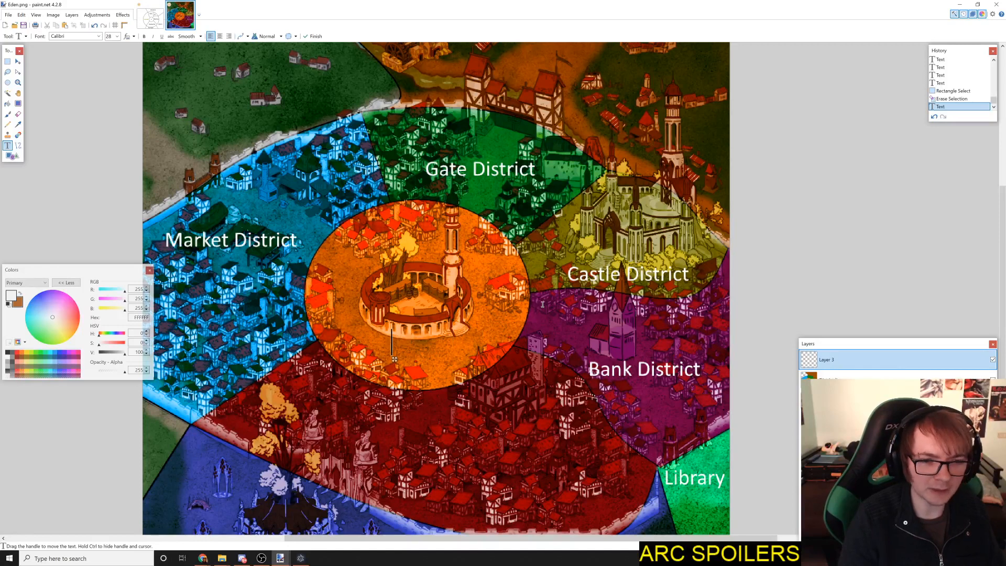
Step: Label the orange central district "Chamber Square" in white and centre the name beneath the round building
text(Chamber Square)
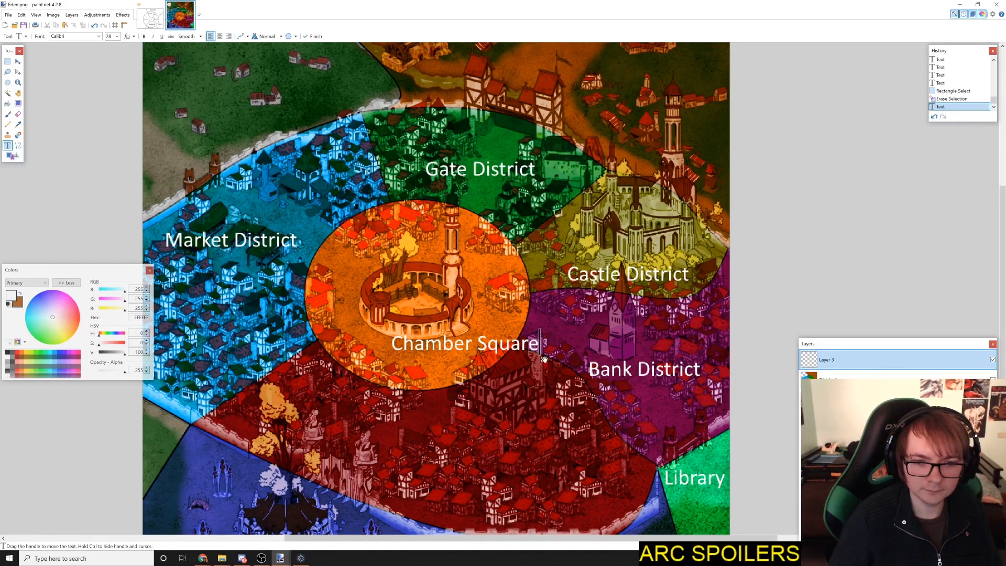
drag(543, 359, 499, 357)
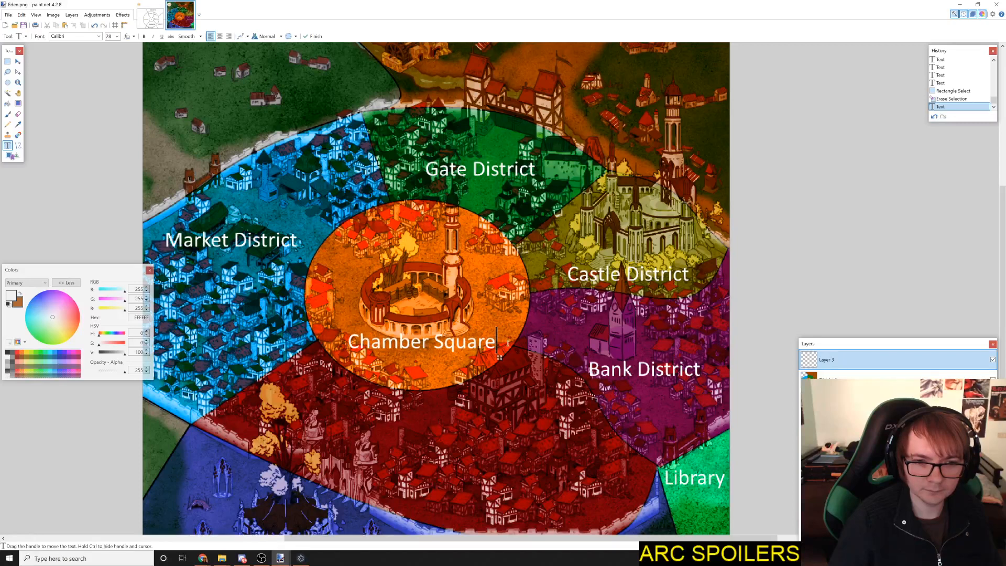
Step: Switch to the Roll20 campaign map in Chrome to view Eden's surroundings, and return to Eden.png in paint.net
scroll(456, 362, down, 3)
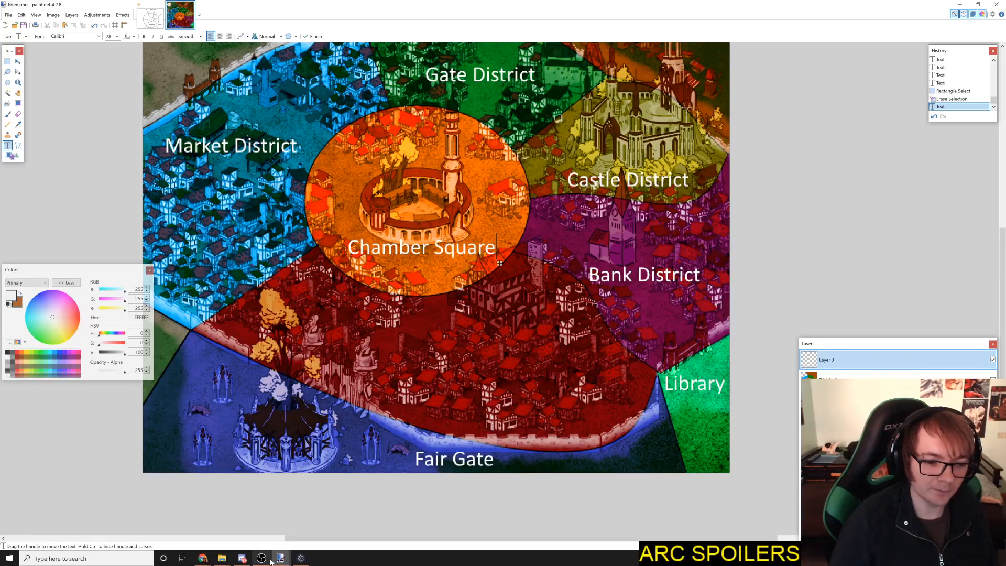
click(204, 560)
click(197, 530)
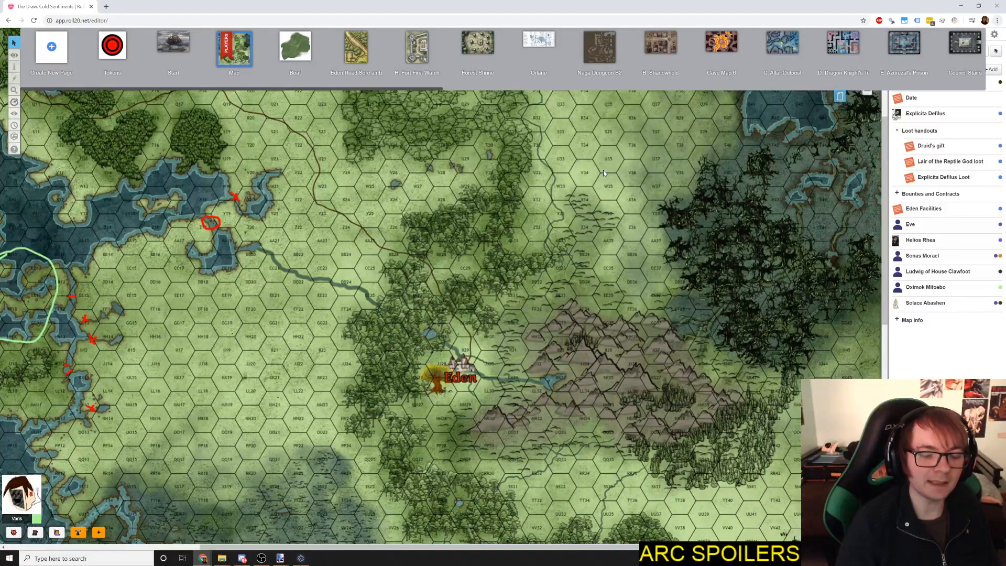
click(281, 558)
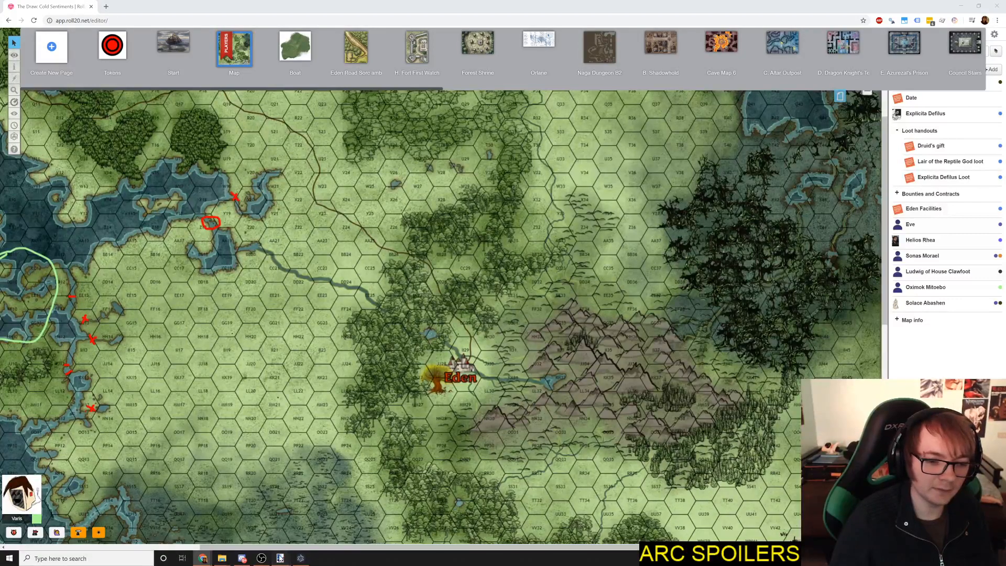
click(311, 521)
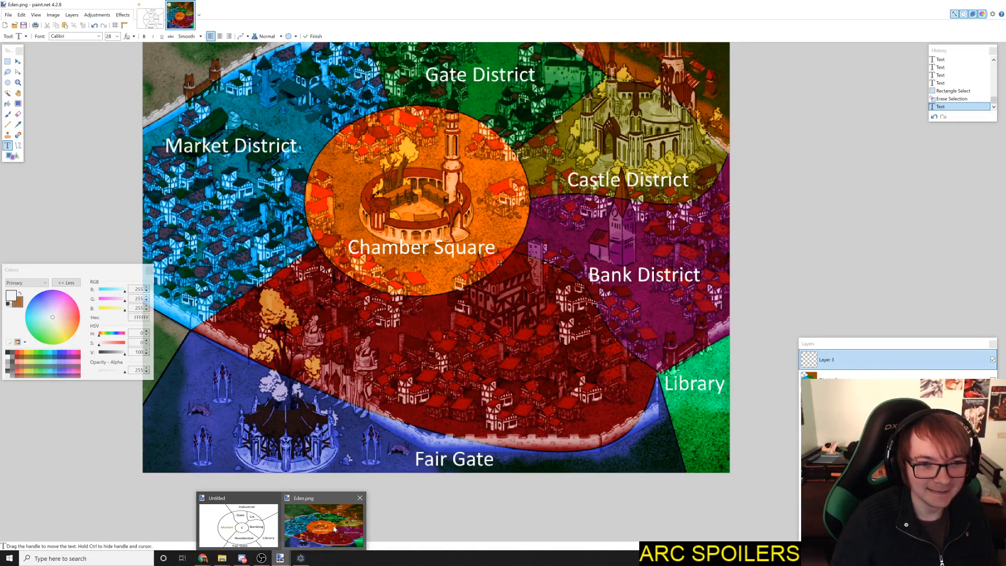
click(334, 529)
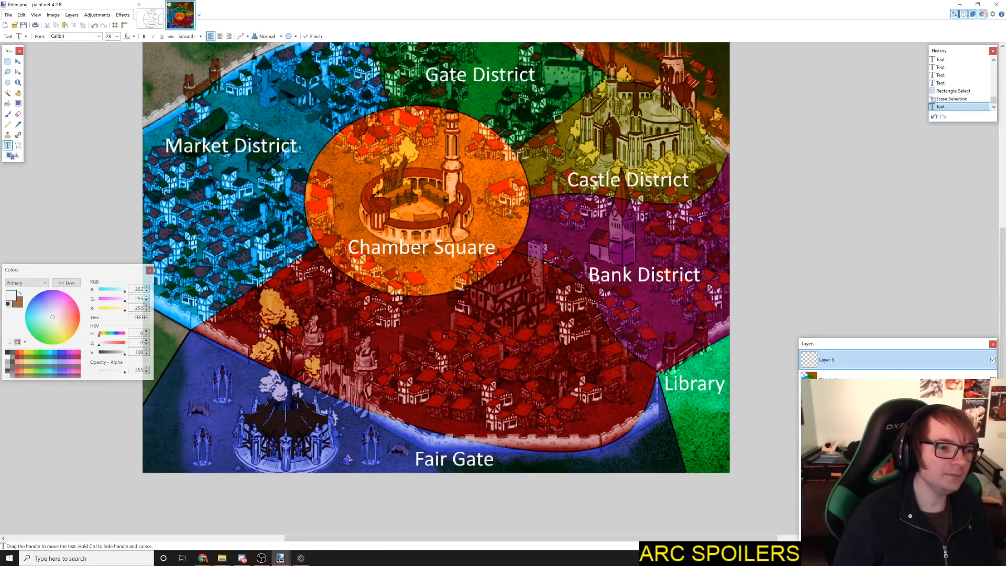
Step: Erase the white "Bank District" label from the purple eastern district
scroll(510, 212, up, 3)
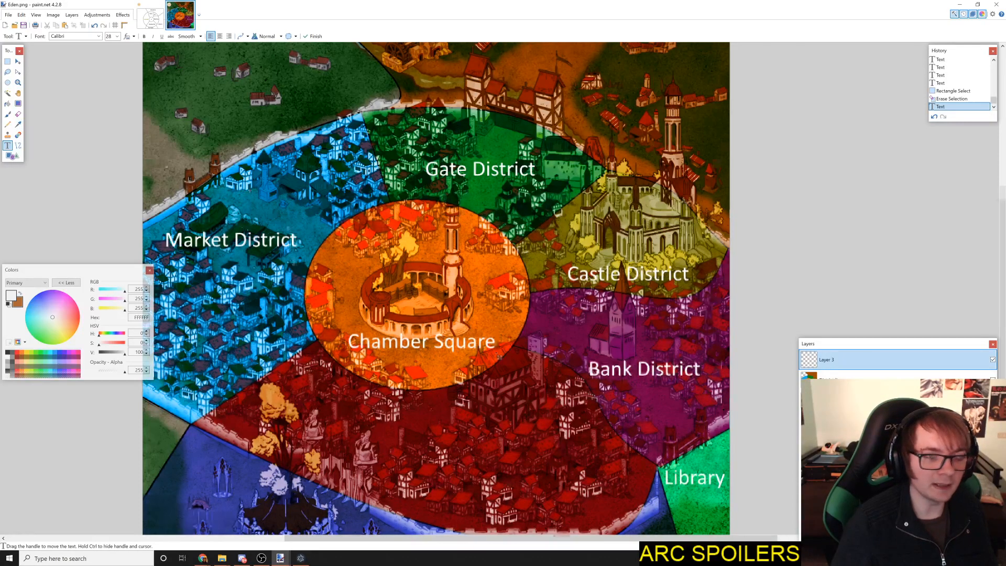
scroll(293, 419, down, 3)
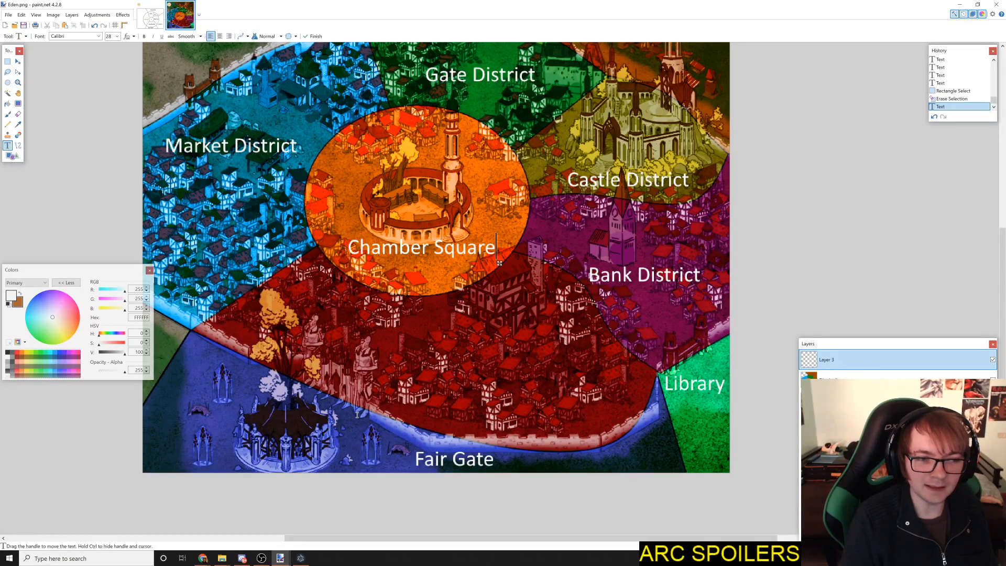
scroll(353, 311, up, 3)
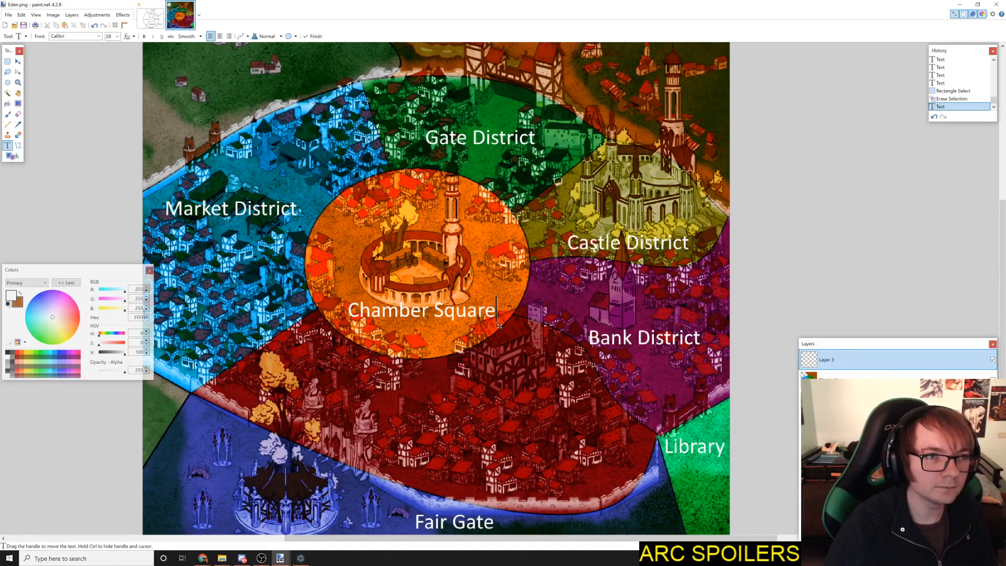
click(8, 61)
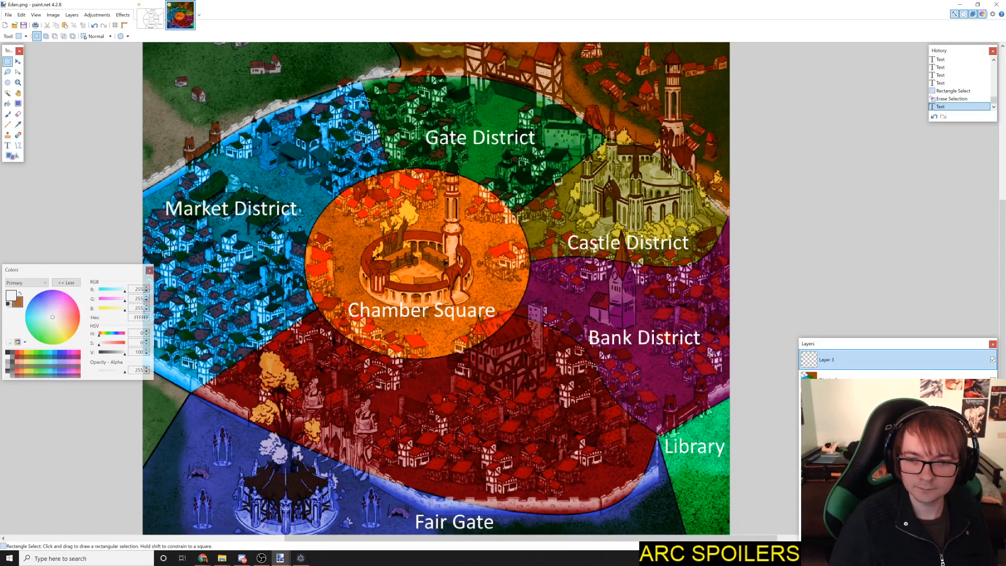
drag(710, 355, 588, 313)
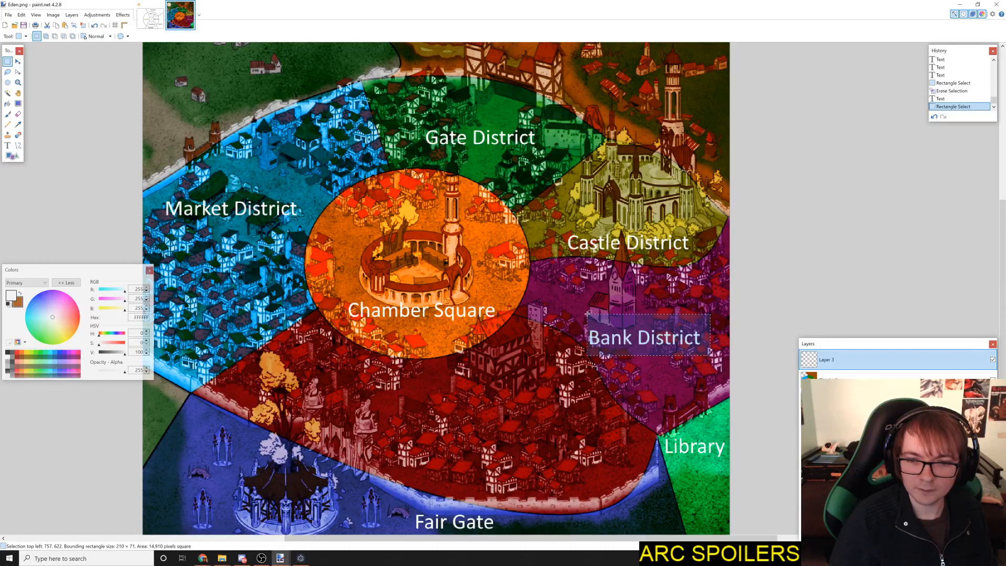
key(Delete)
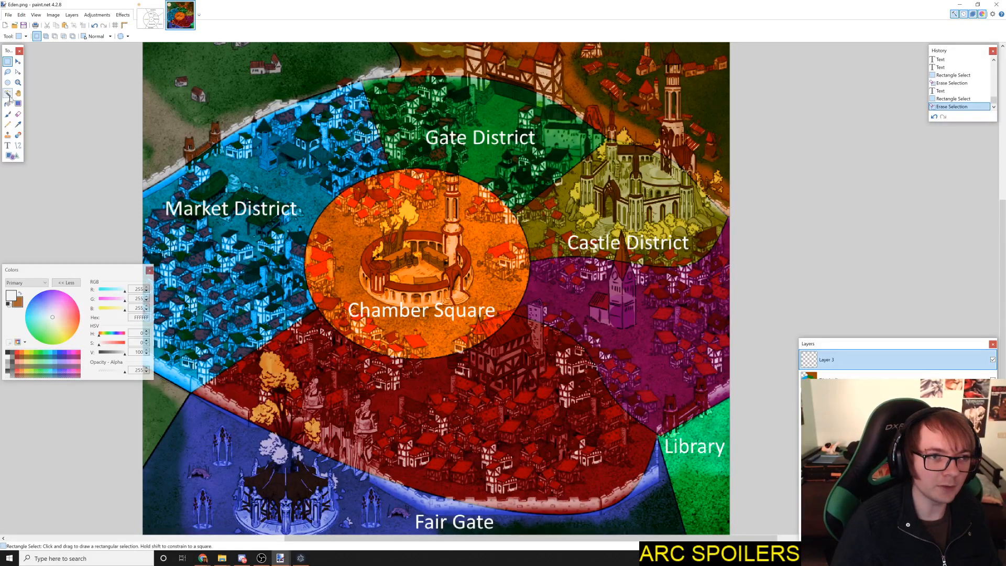
Step: Add a white "Clock Town" label in the purple eastern district and move it just beneath the clock tower
click(8, 145)
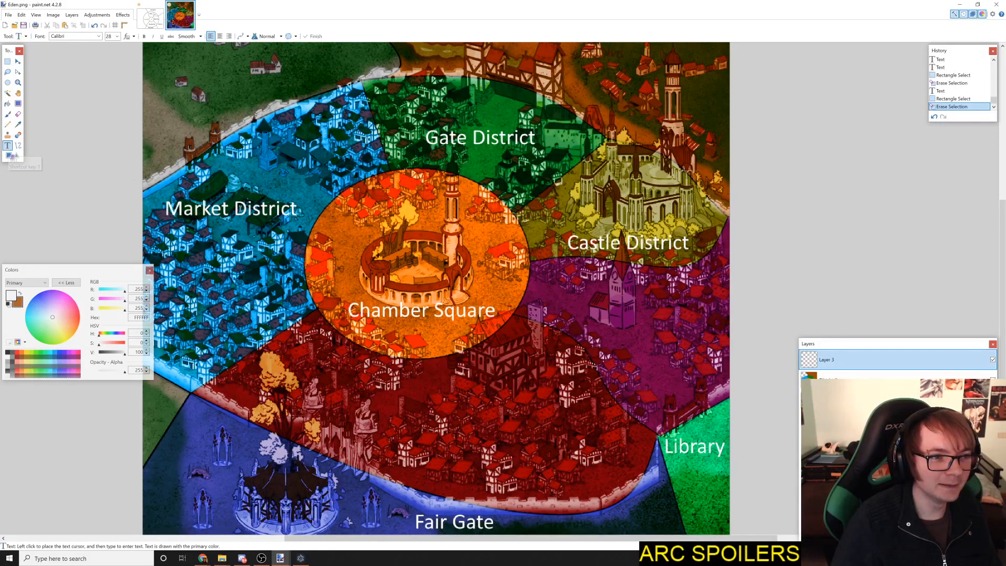
click(610, 334)
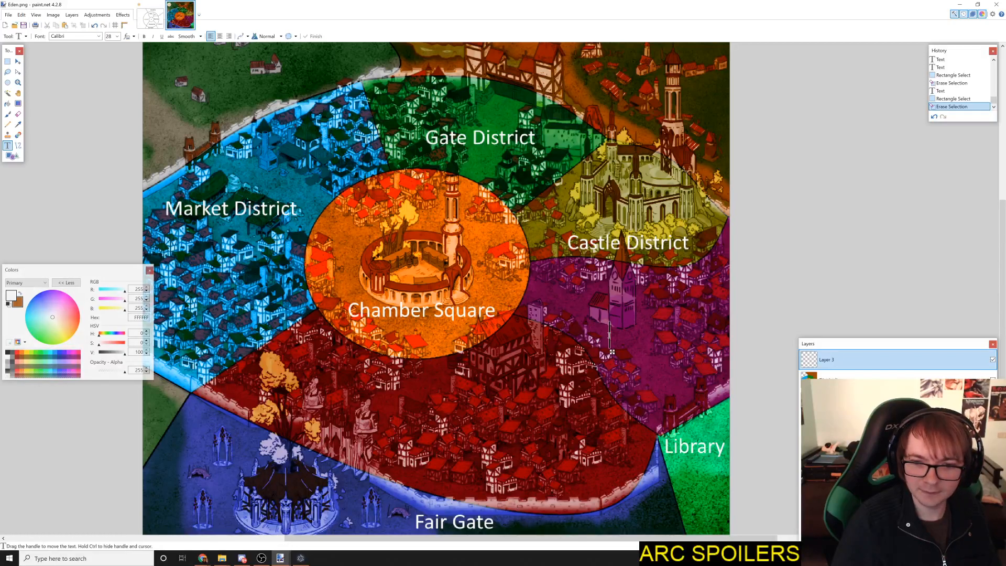
text(Clok T)
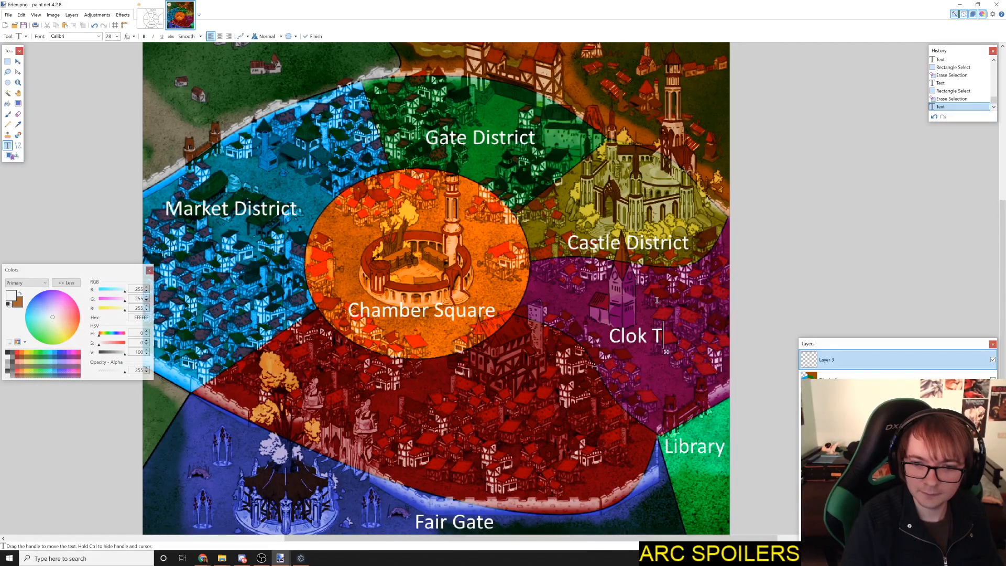
key(BackSpace)
key(BackSpace)
key(BackSpace)
text(ck Town)
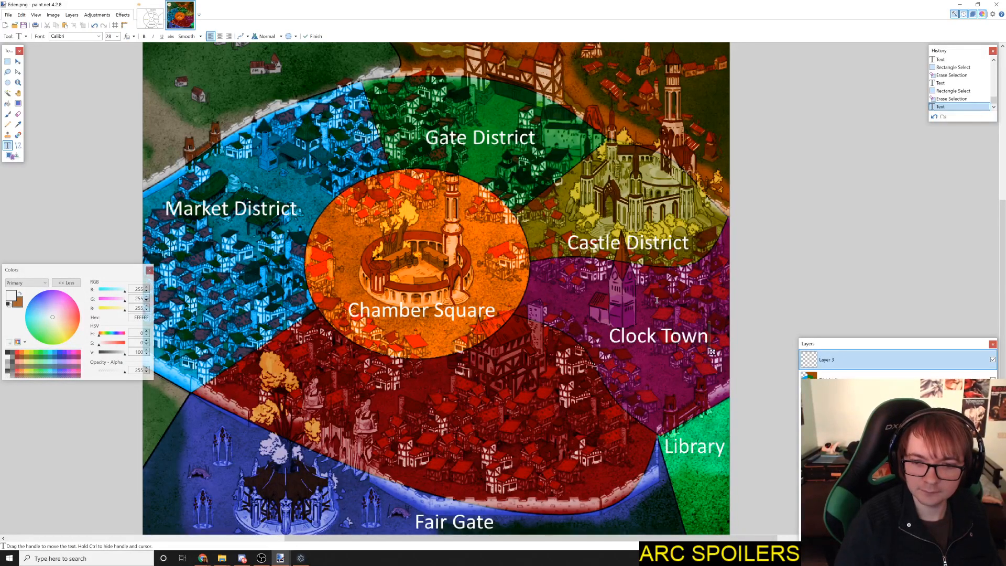
drag(712, 352, 688, 345)
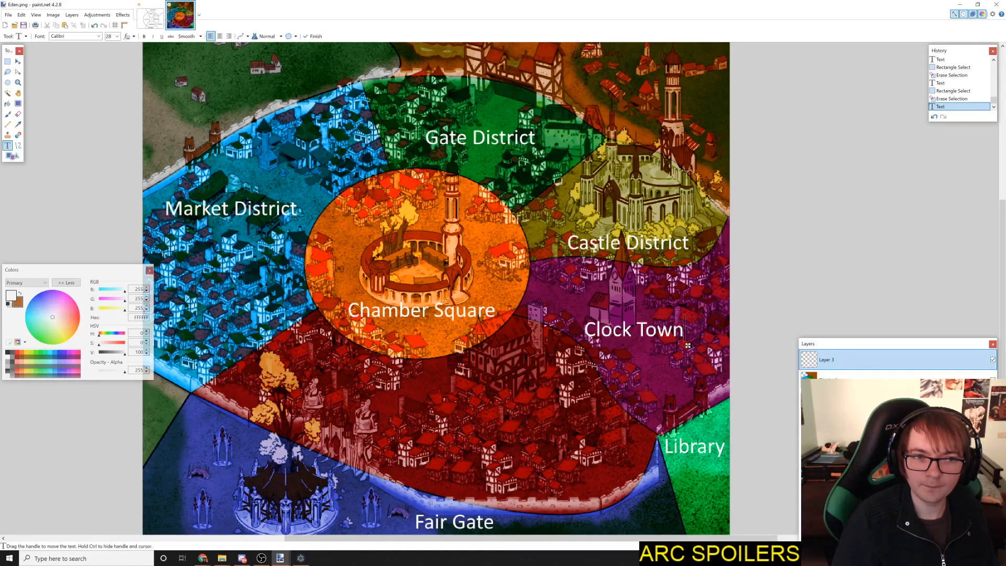
Step: Review the district labels across the city map, and switch to the Roll20 campaign map to examine the region northwest of Eden
scroll(456, 260, up, 3)
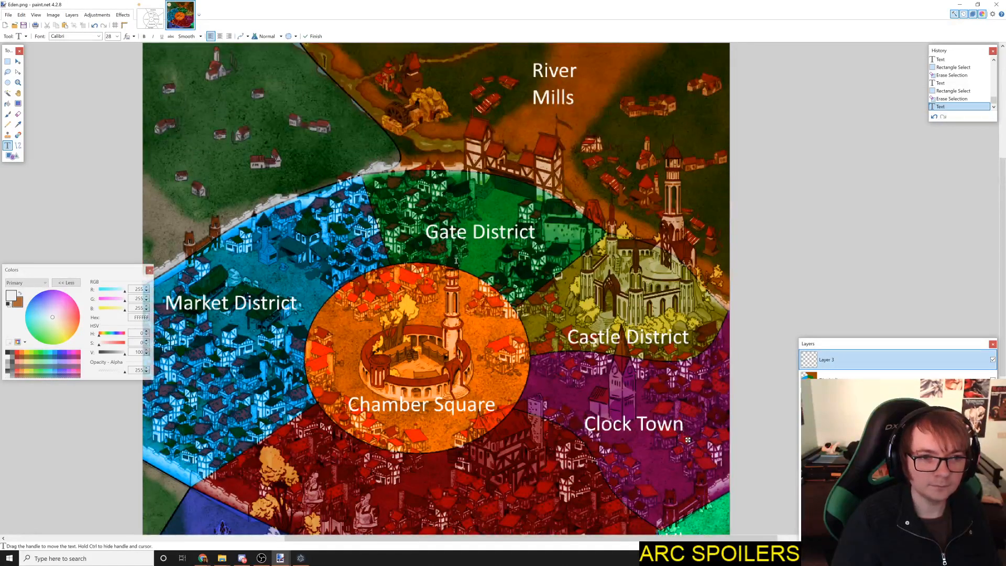
scroll(456, 261, up, 4)
scroll(471, 252, down, 10)
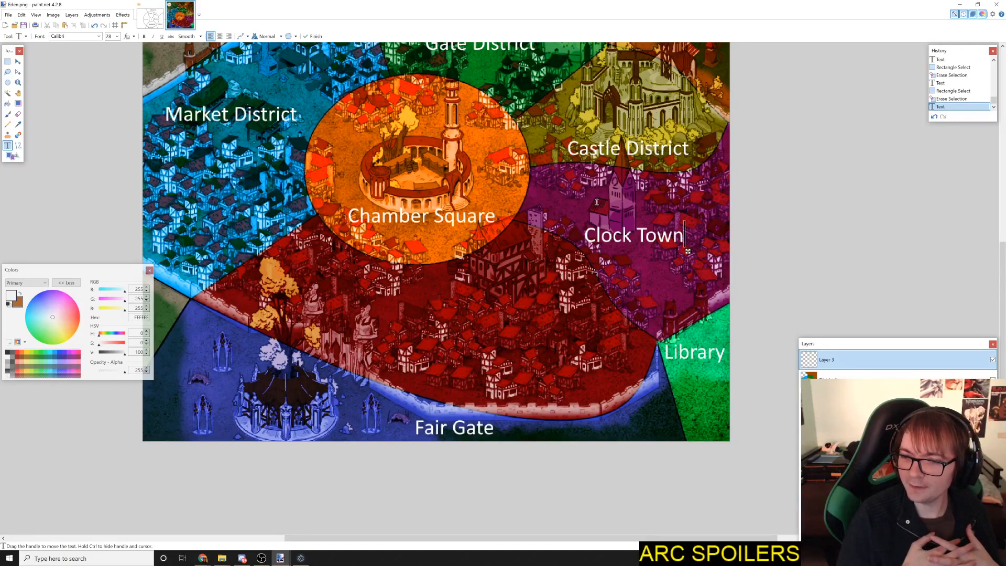
key(alt+Tab)
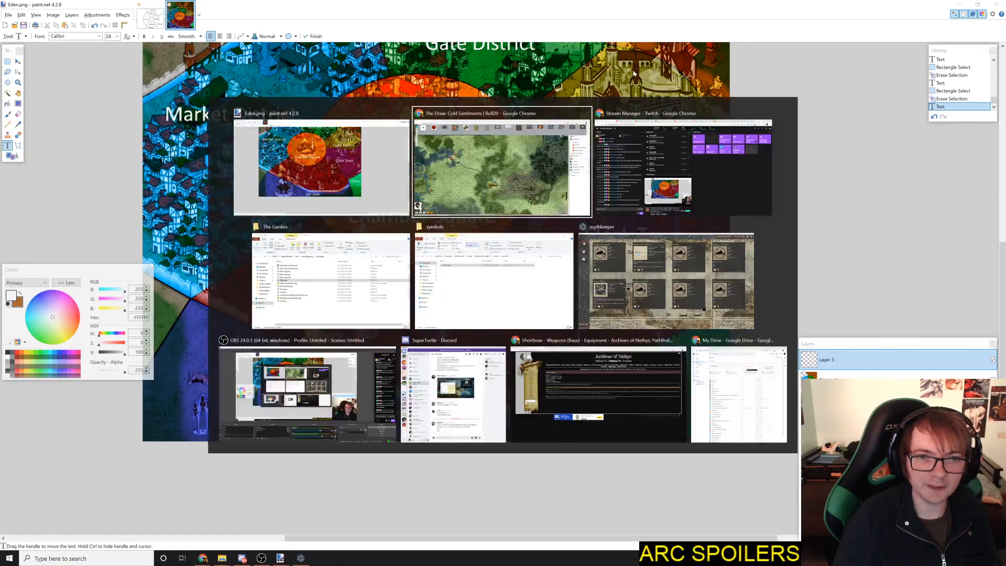
scroll(509, 319, down, 3)
scroll(510, 320, up, 4)
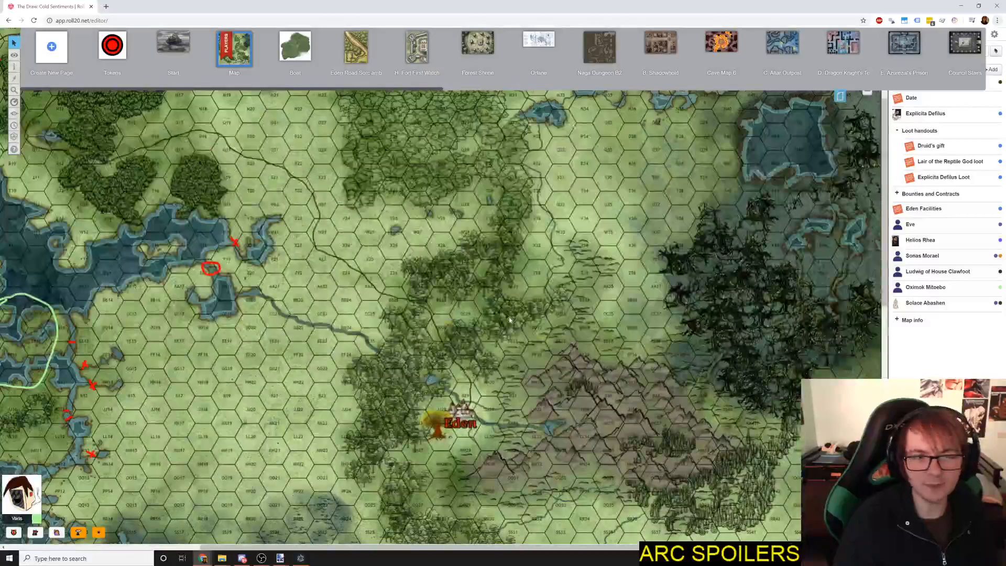
scroll(509, 319, left, 5)
scroll(492, 325, up, 3)
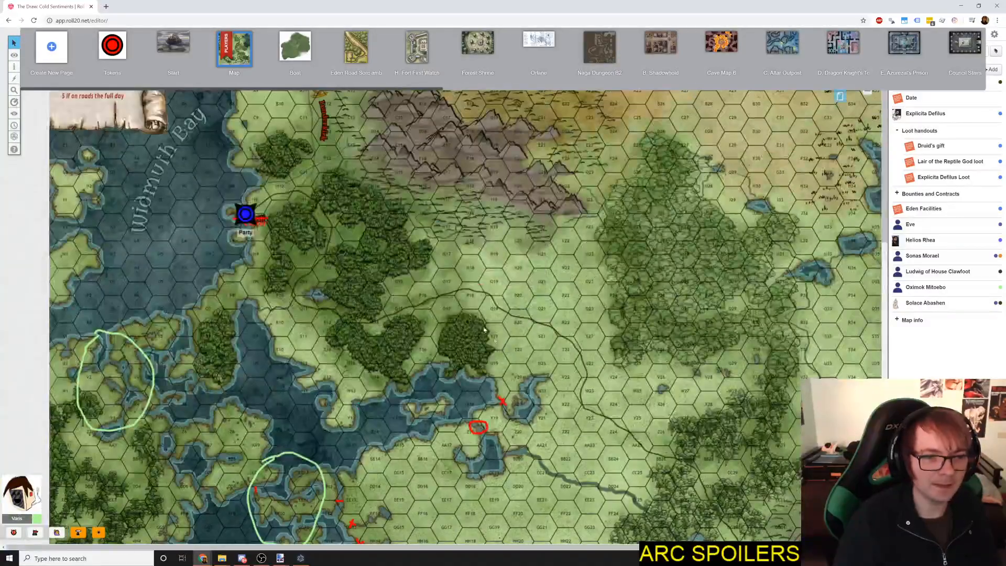
Step: Examine the coast, forests, roads and river between Eden and the party's location on the Roll20 campaign map
scroll(484, 330, down, 5)
scroll(506, 282, right, 6)
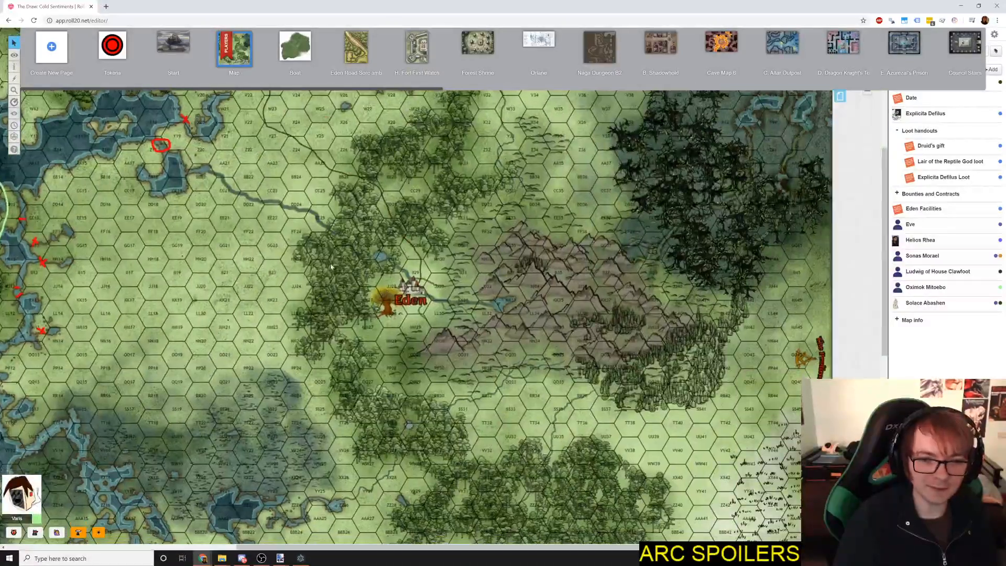
scroll(330, 282, up, 5)
scroll(340, 220, left, 4)
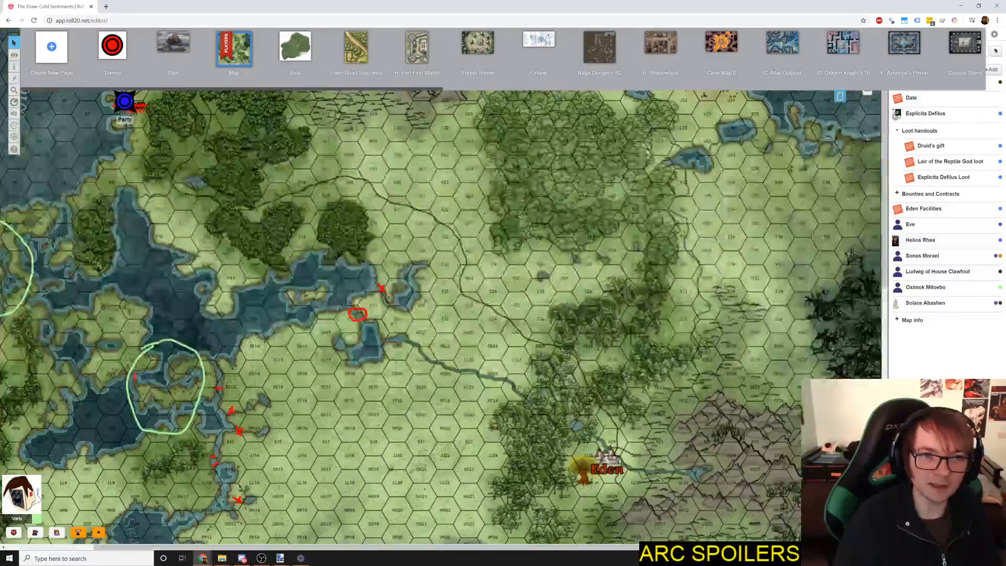
scroll(478, 228, down, 6)
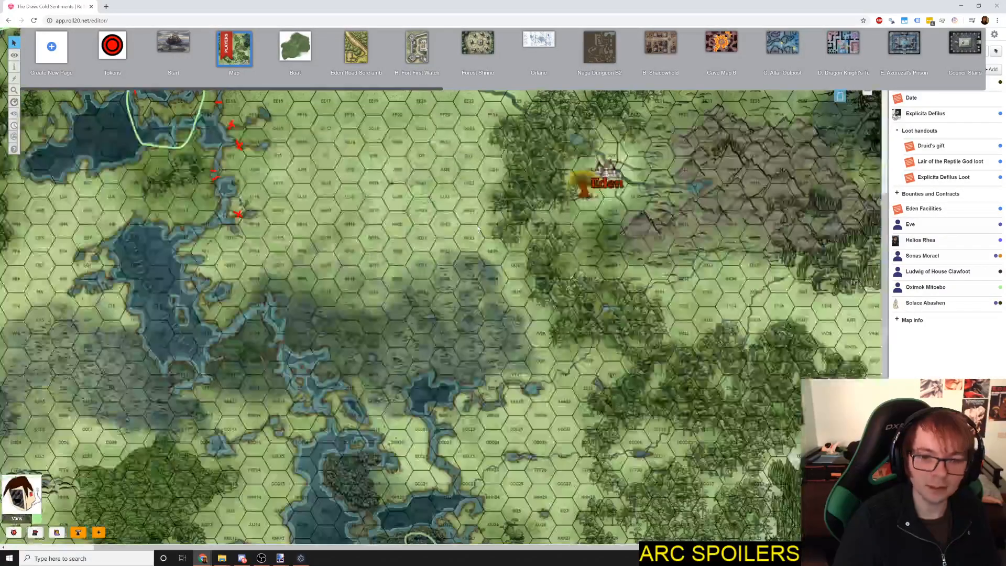
scroll(477, 227, up, 2)
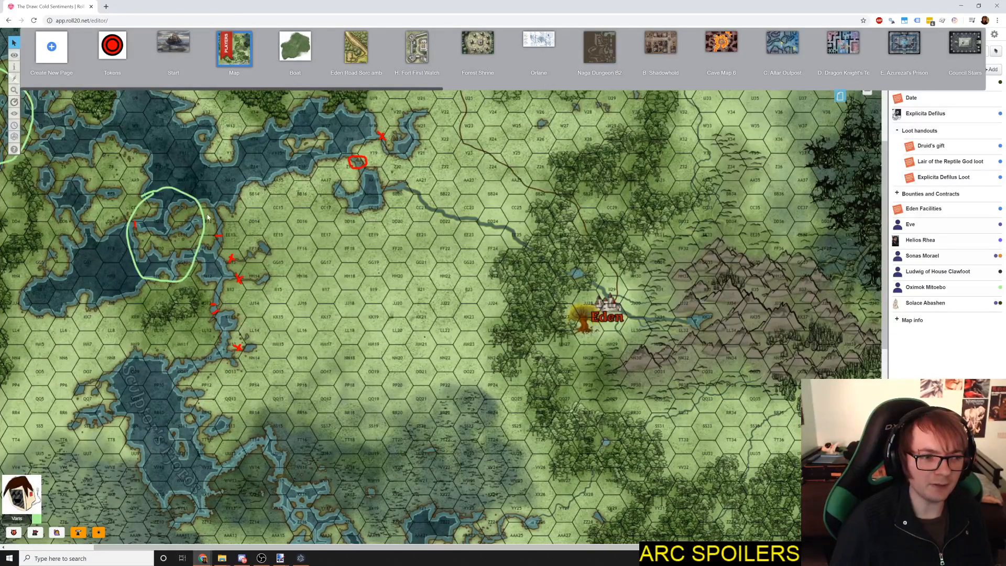
scroll(207, 213, up, 3)
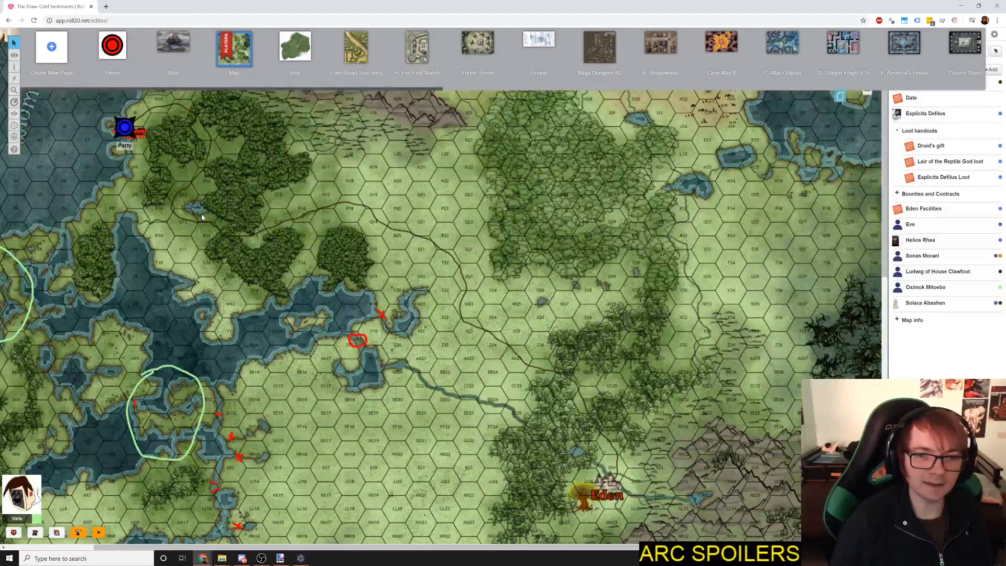
scroll(202, 217, down, 4)
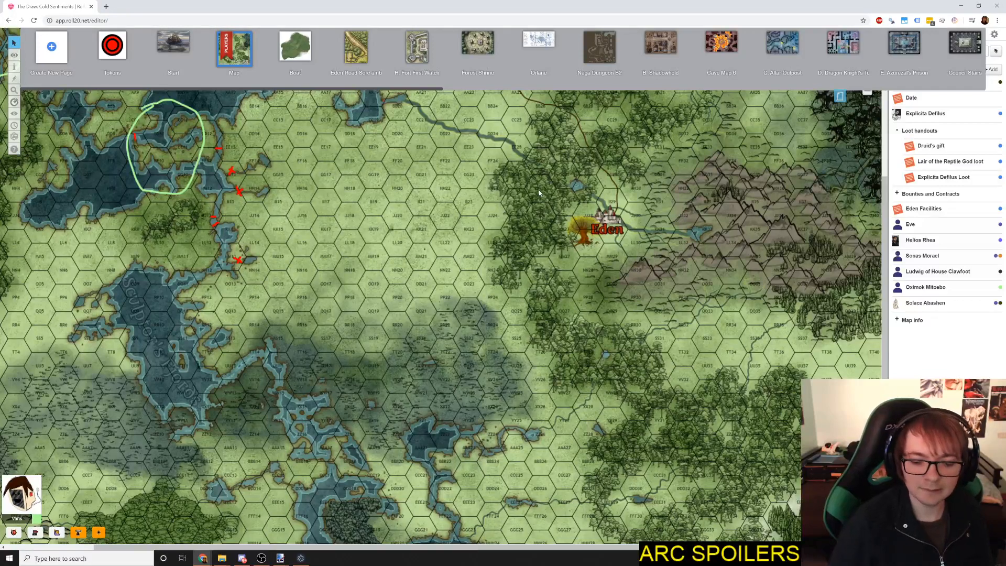
Step: Switch back to Eden.png in paint.net, review the district labels, and finish the "Clock Town" text by activating Rectangle Select
key(alt+Tab)
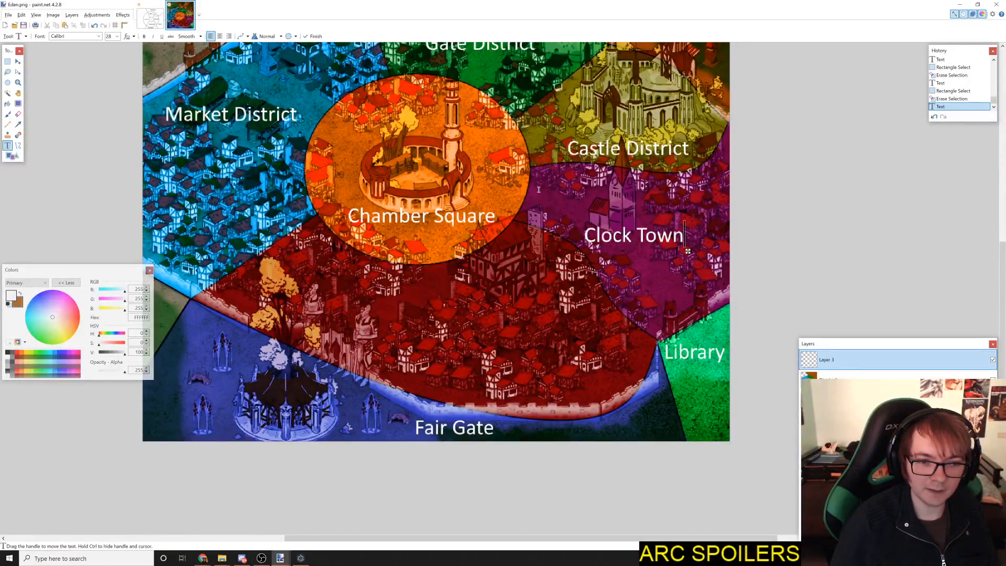
scroll(557, 211, up, 2)
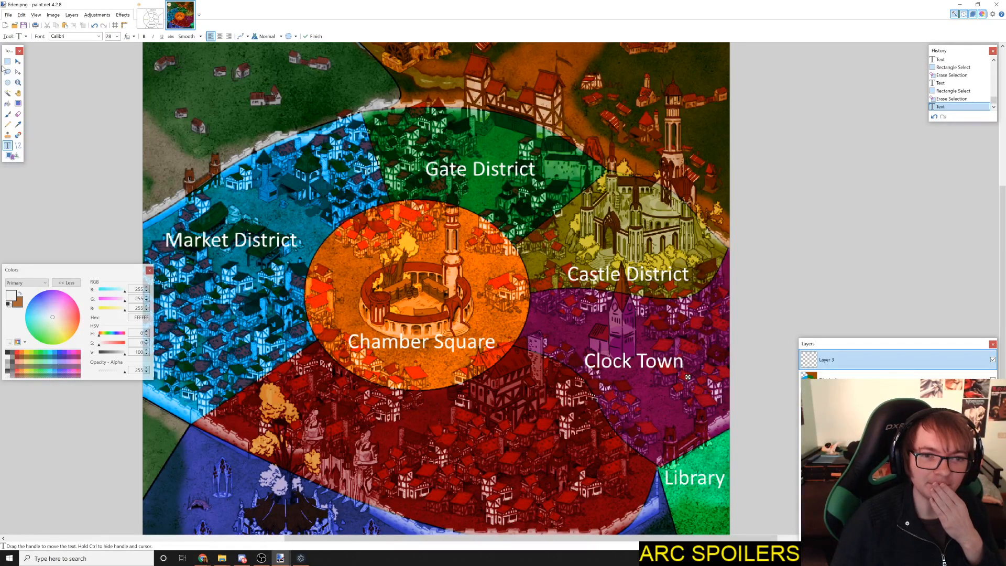
scroll(339, 196, up, 3)
scroll(339, 197, down, 4)
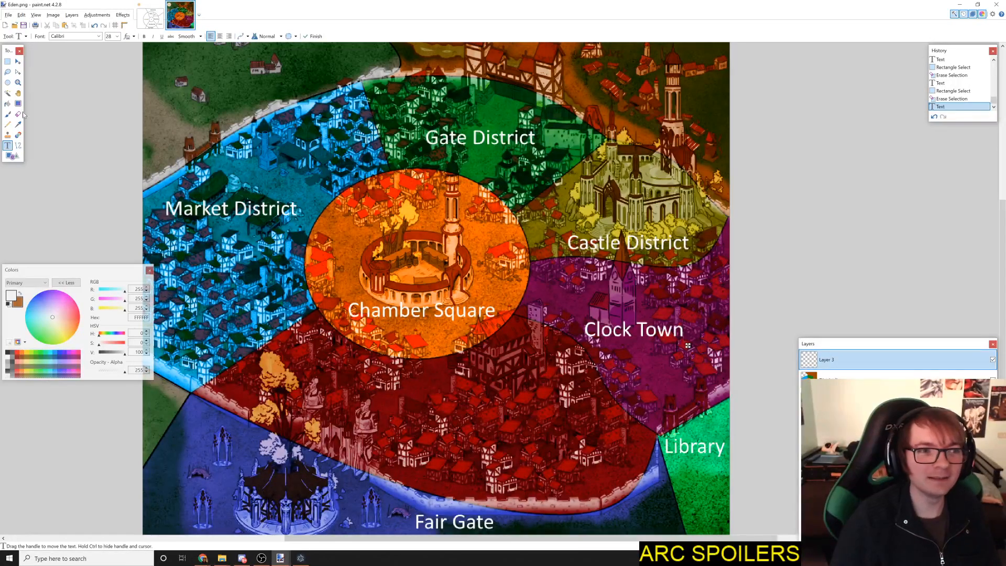
click(7, 61)
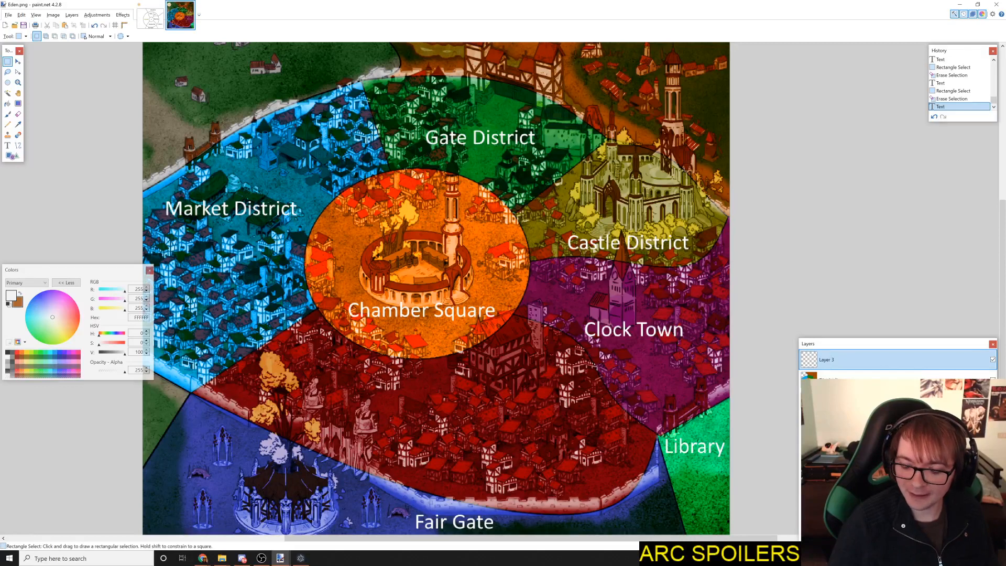
key(alt+Tab)
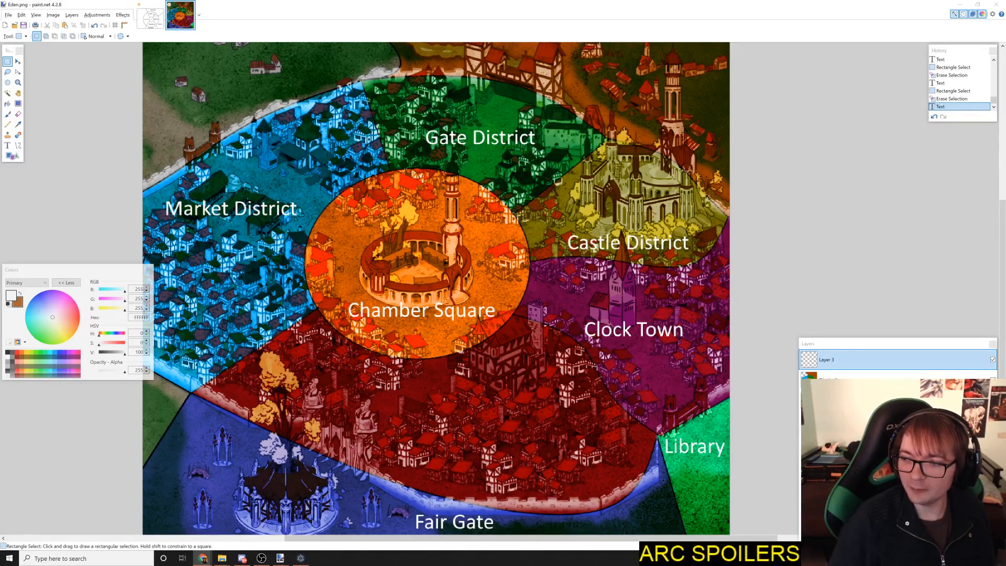